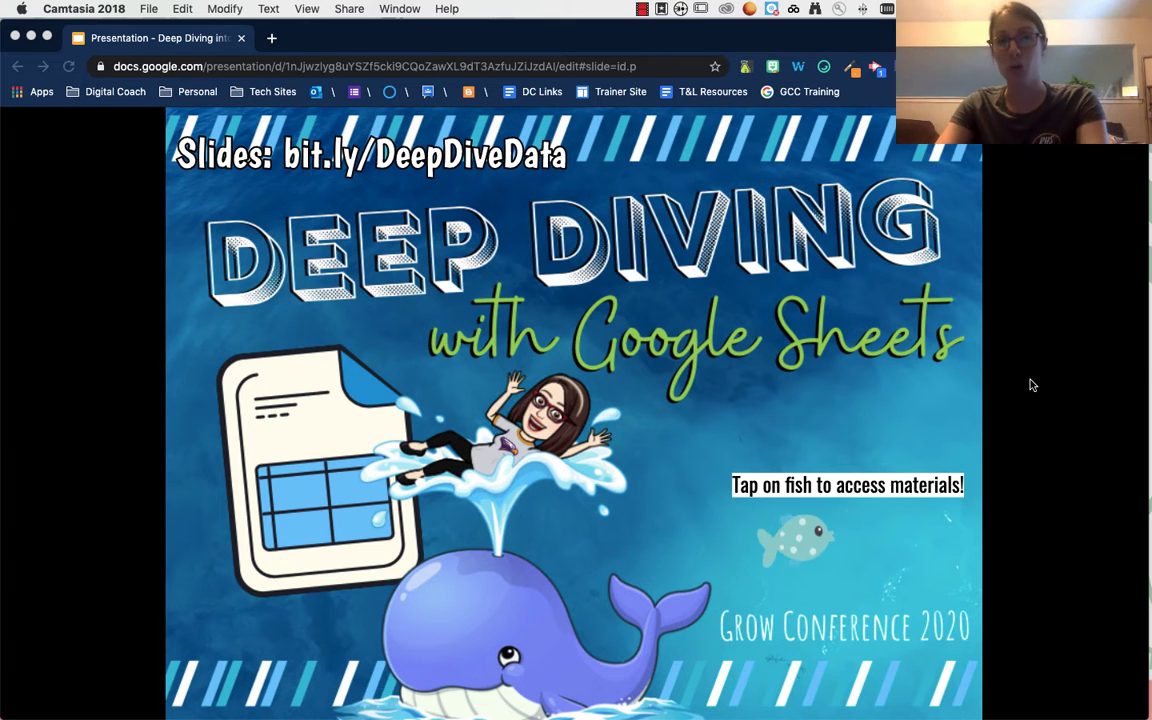
# Step: Open the session materials collection from the fish link on the title slide and review its introduction, workbook link and reflection section
pyautogui.click(730, 487)
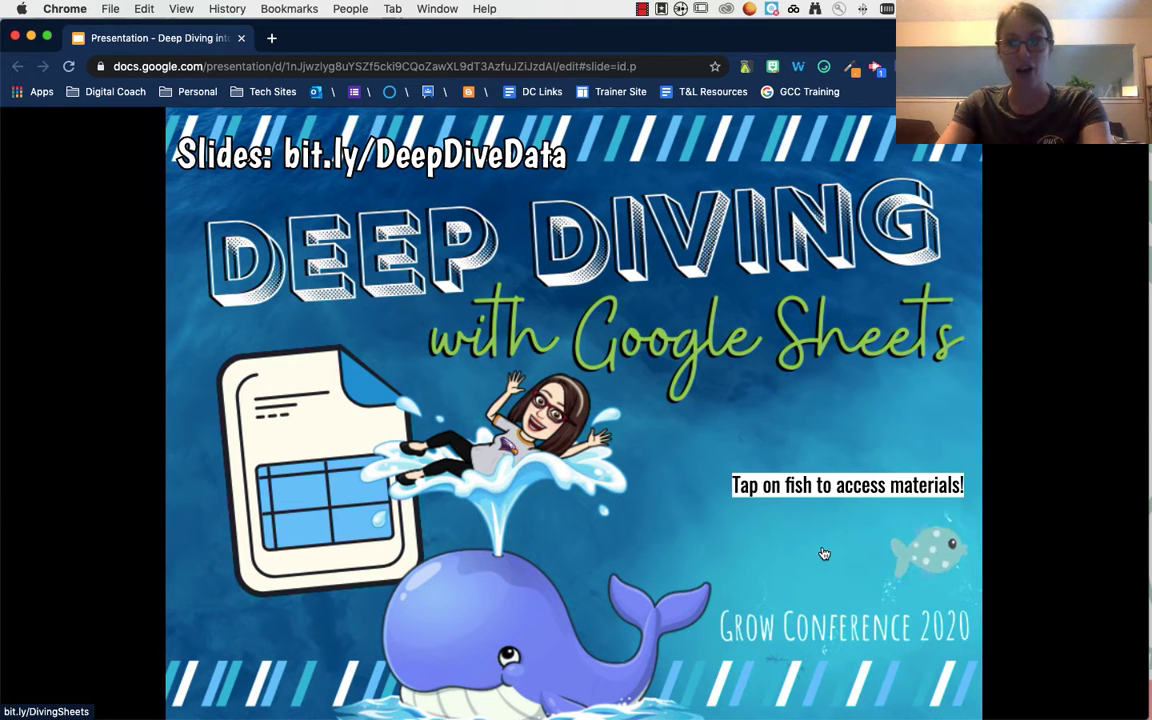
pyautogui.click(846, 558)
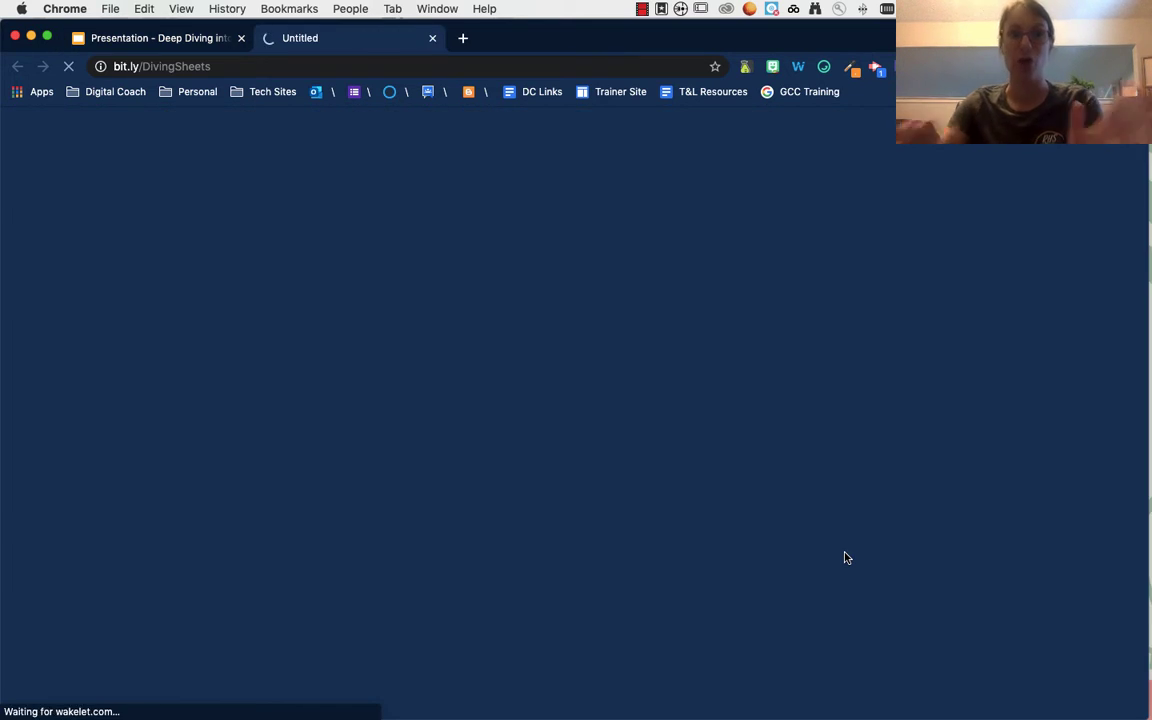
pyautogui.scroll(-2, 856, 473)
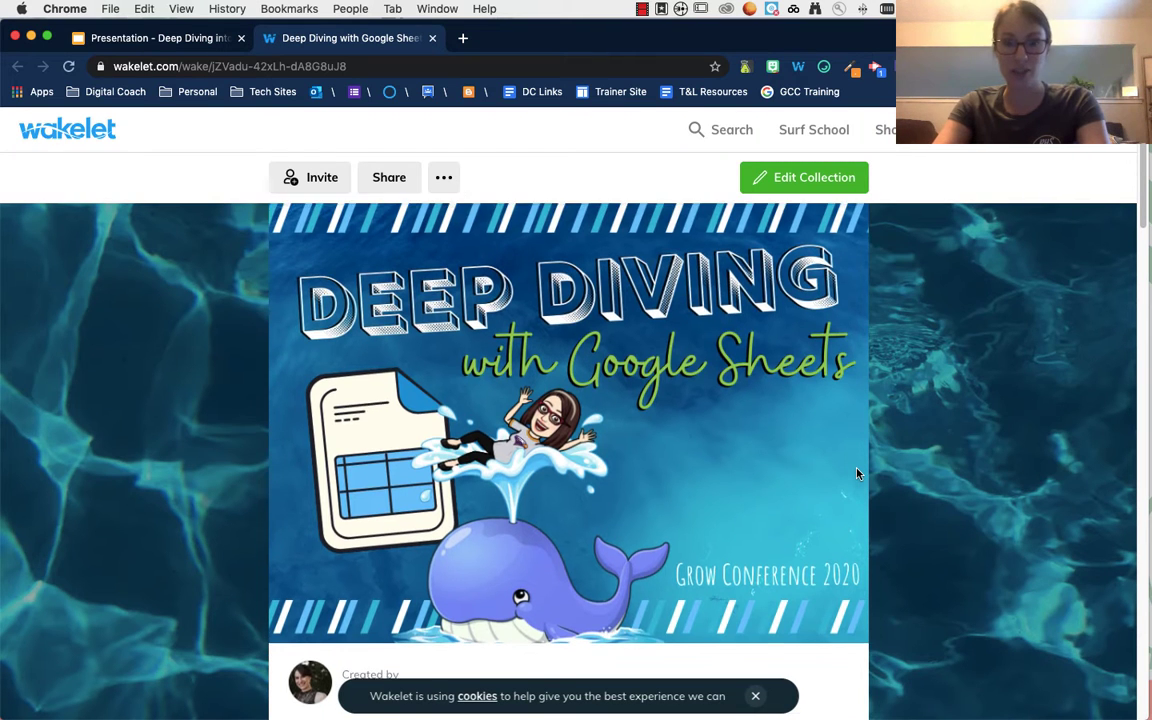
pyautogui.scroll(-4, 856, 473)
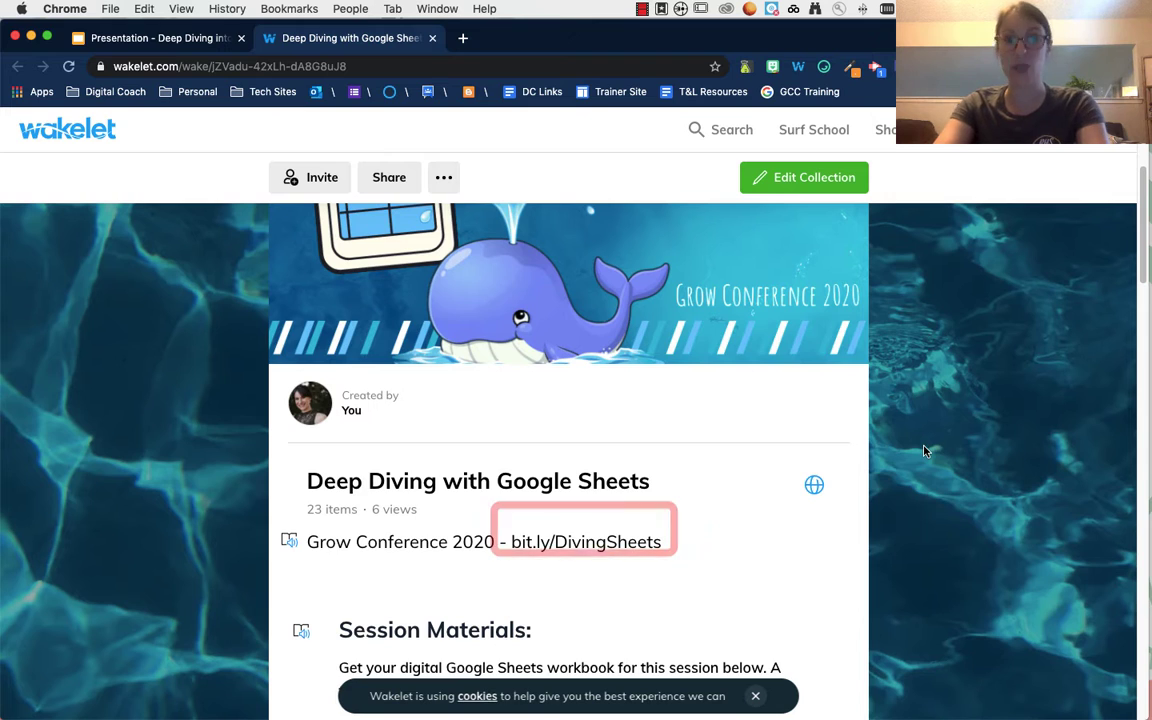
pyautogui.scroll(-1, 710, 437)
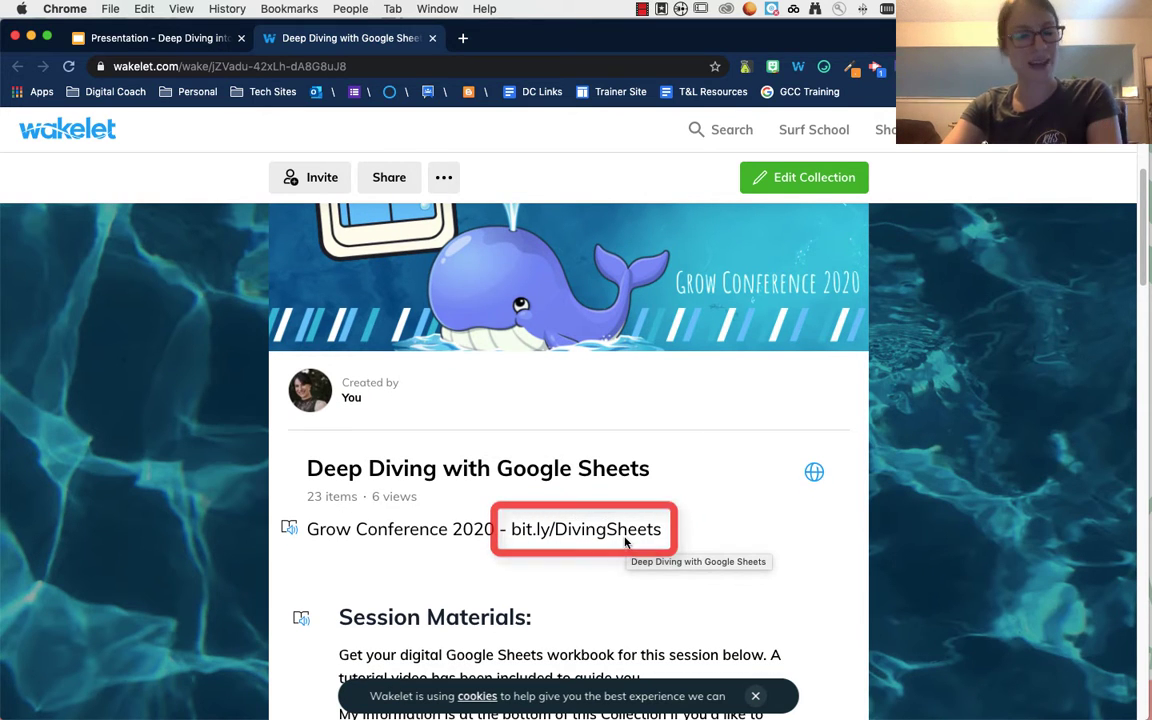
pyautogui.scroll(-2, 630, 540)
pyautogui.scroll(-5, 647, 540)
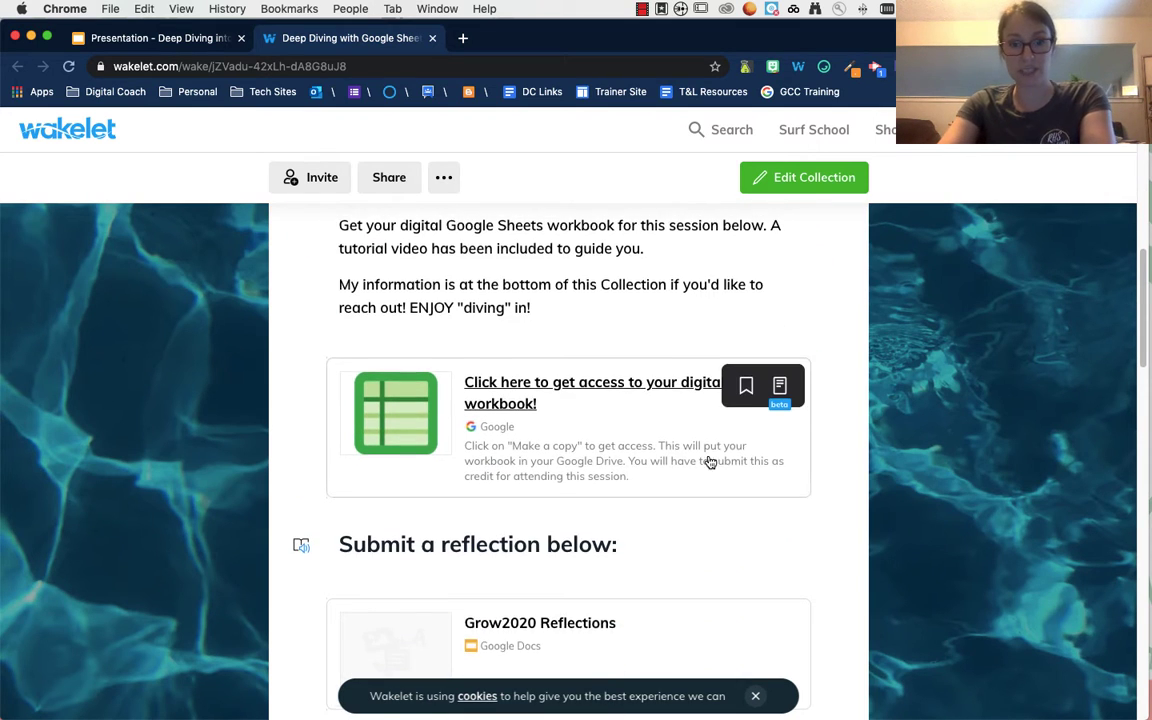
pyautogui.scroll(2, 708, 460)
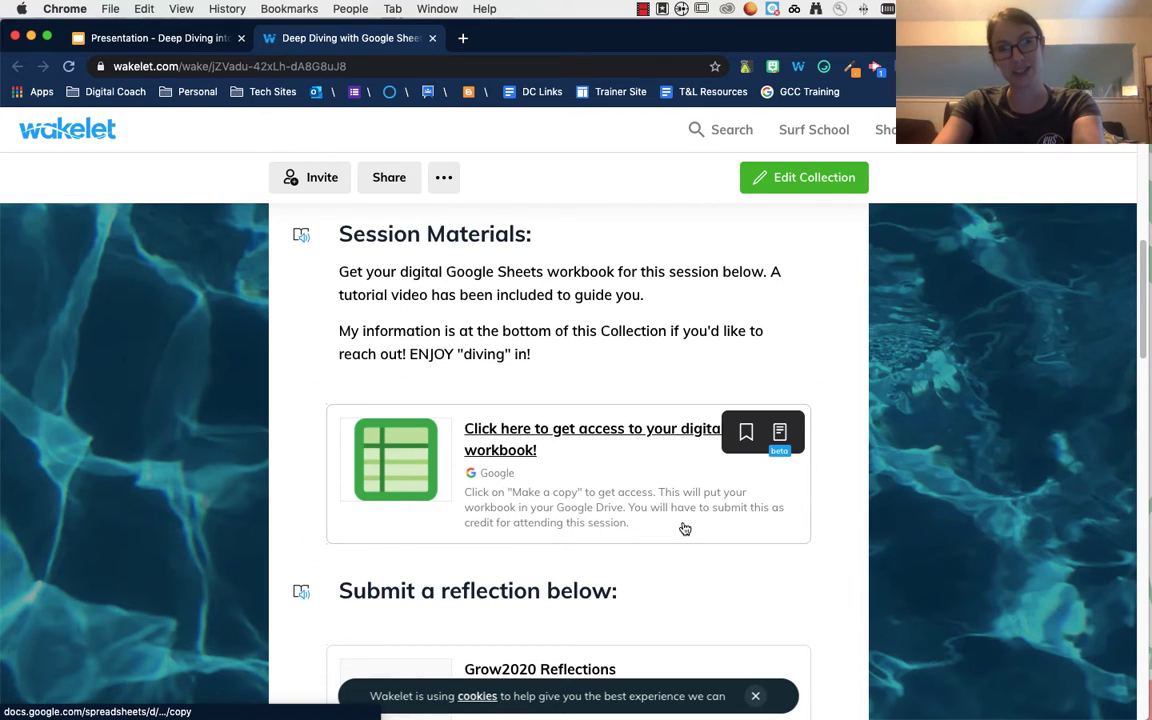
pyautogui.scroll(-3, 684, 528)
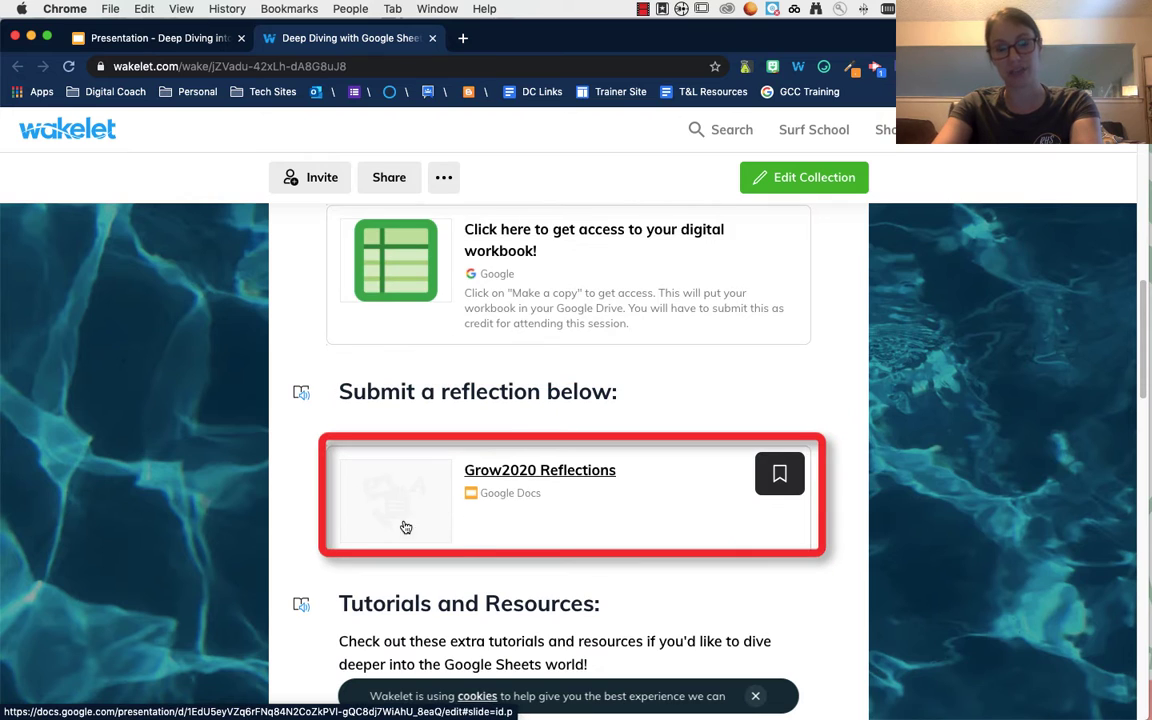
# Step: Open the Grow2020 Reflections presentation, examine the response slide layouts on offer, and close it
pyautogui.click(594, 476)
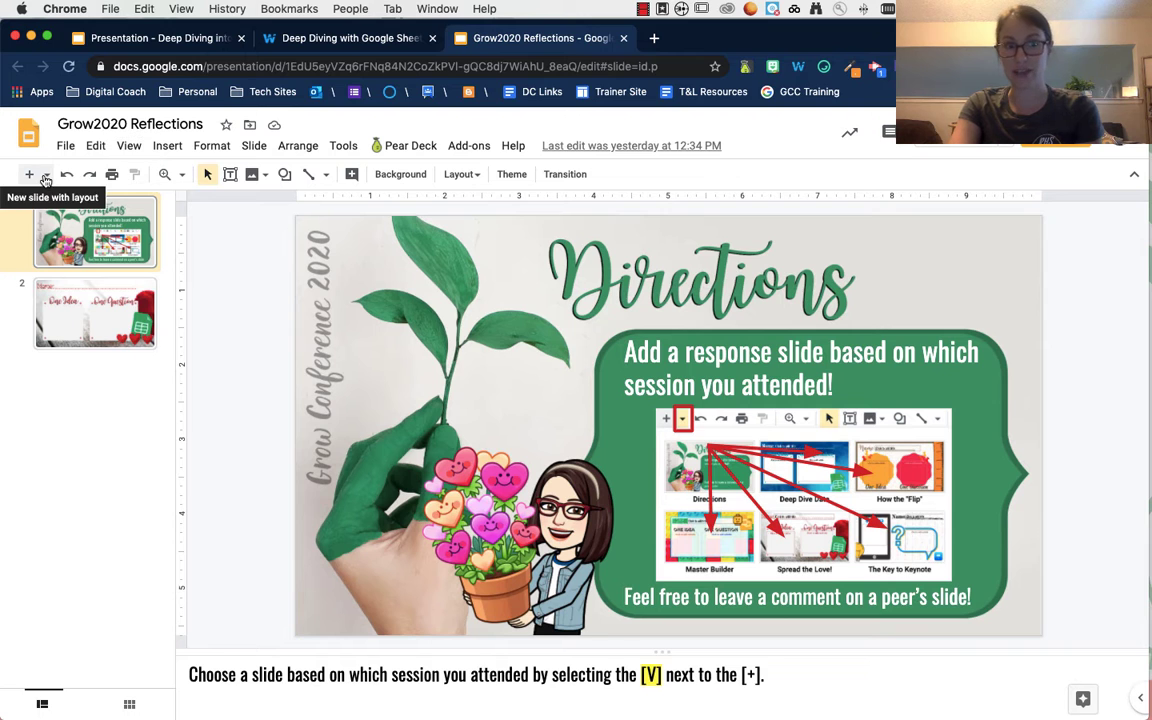
pyautogui.press('super+equal')
pyautogui.press('super+equal')
pyautogui.press('super+equal')
pyautogui.press('super+equal')
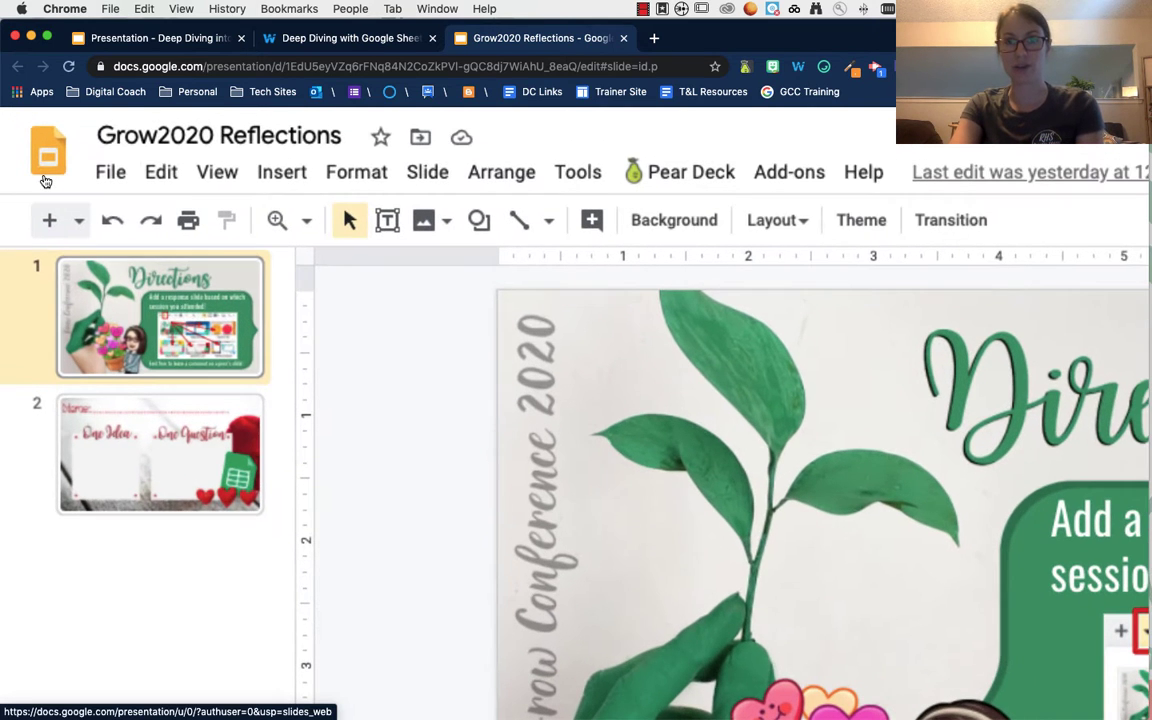
pyautogui.click(79, 221)
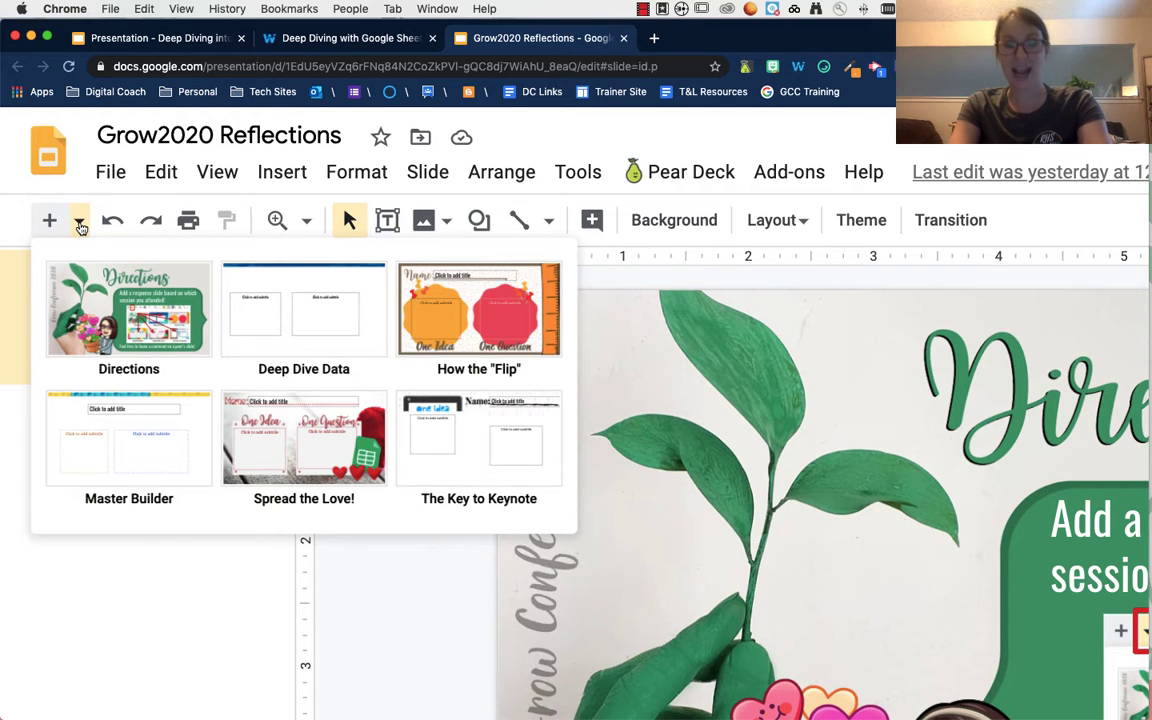
pyautogui.press('super+w')
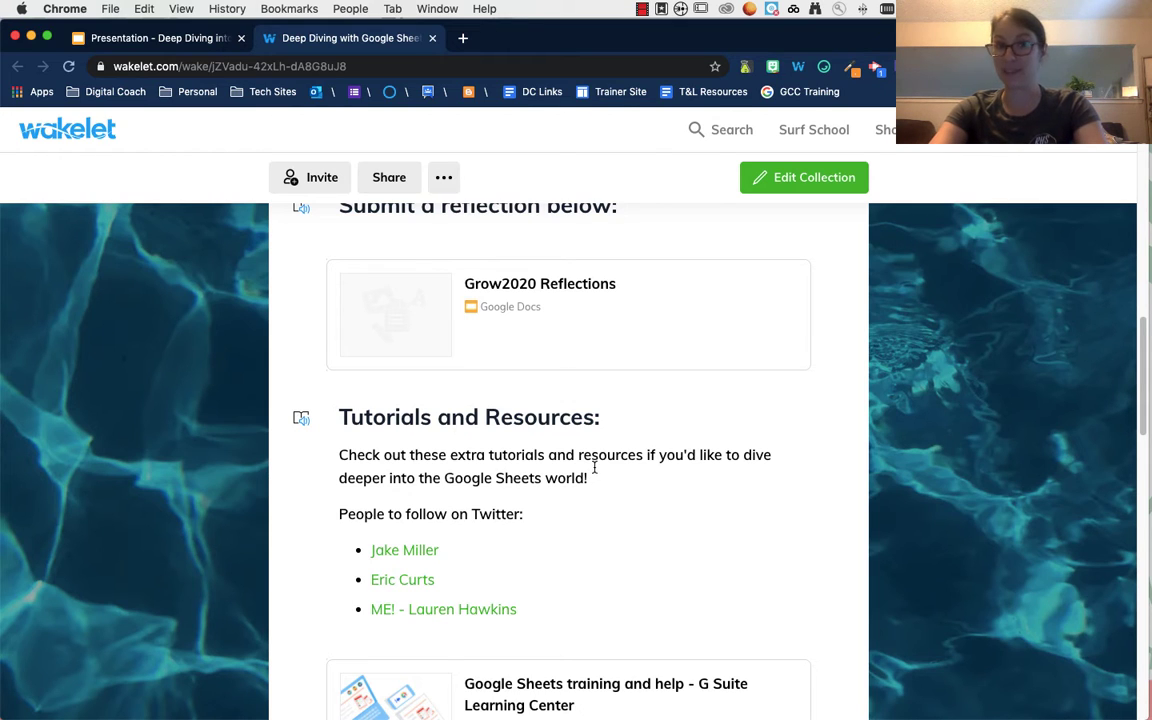
# Step: Look over the tutorials and resources list, and make a copy of the digital workbook linked under Session Materials
pyautogui.scroll(-1, 594, 467)
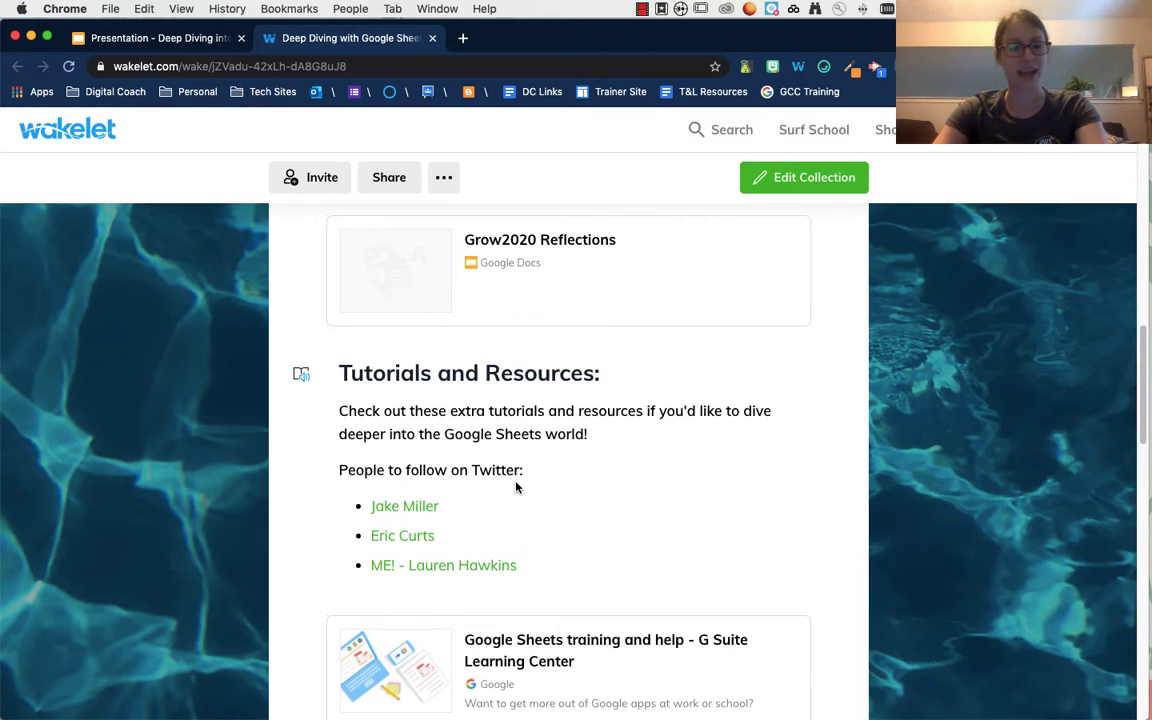
pyautogui.scroll(-1, 521, 477)
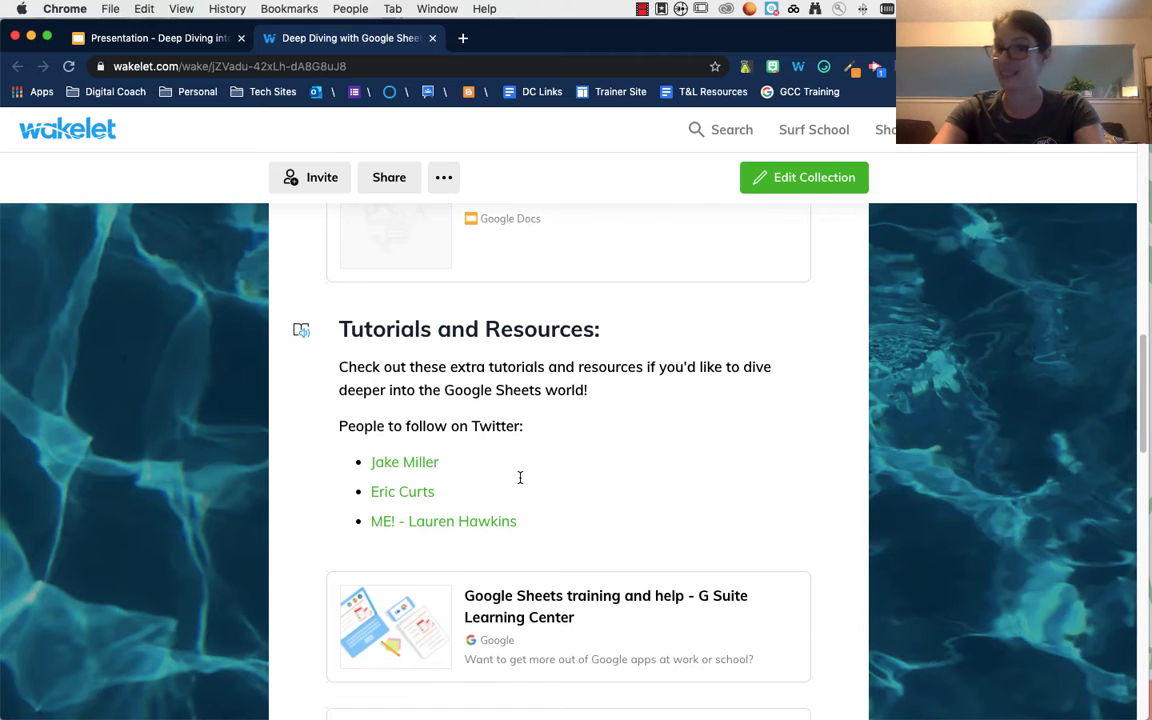
pyautogui.scroll(-15, 519, 477)
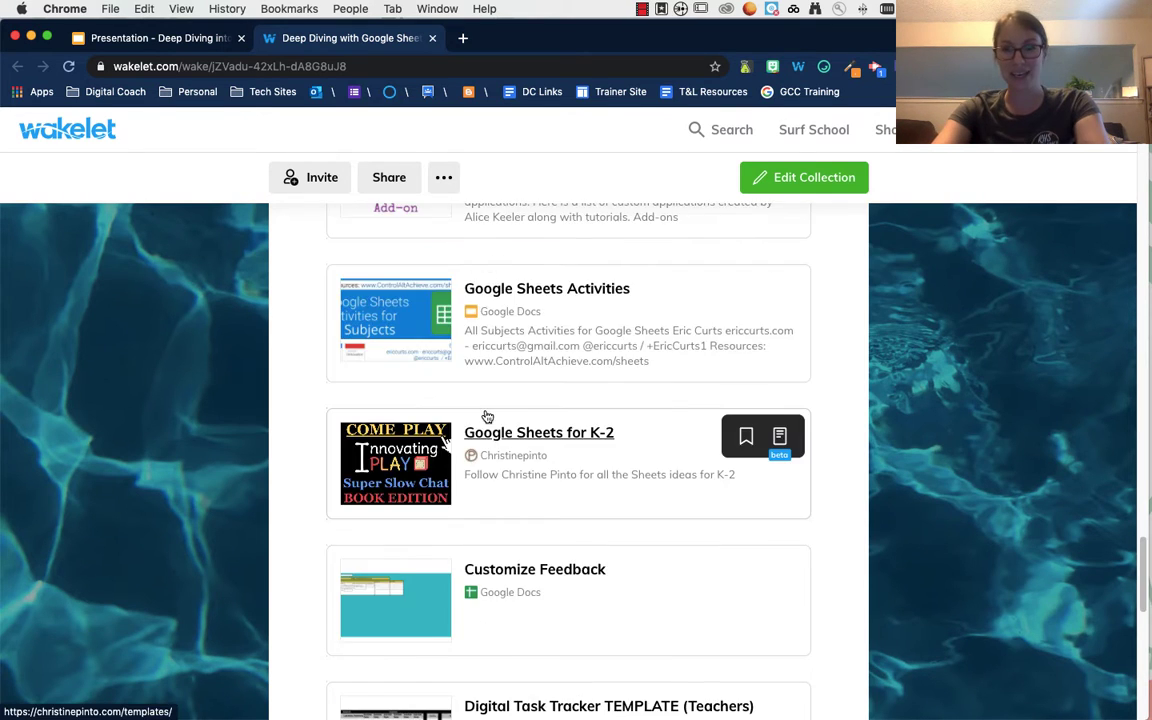
pyautogui.scroll(15, 490, 415)
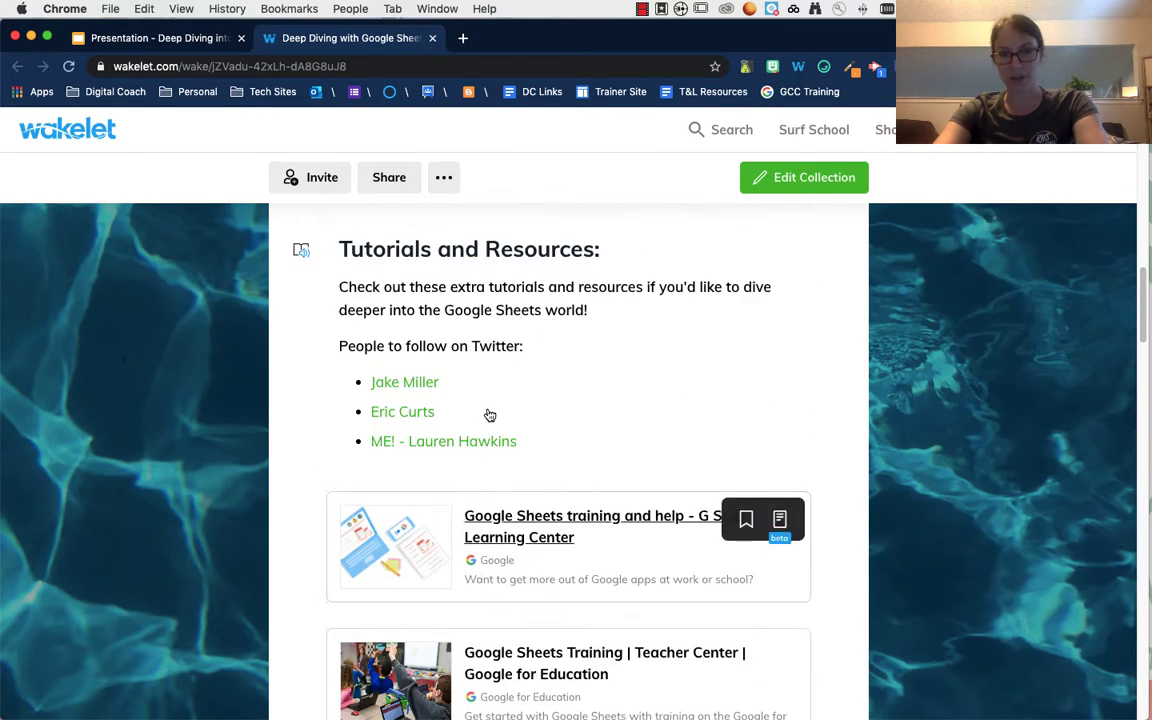
pyautogui.scroll(3, 495, 418)
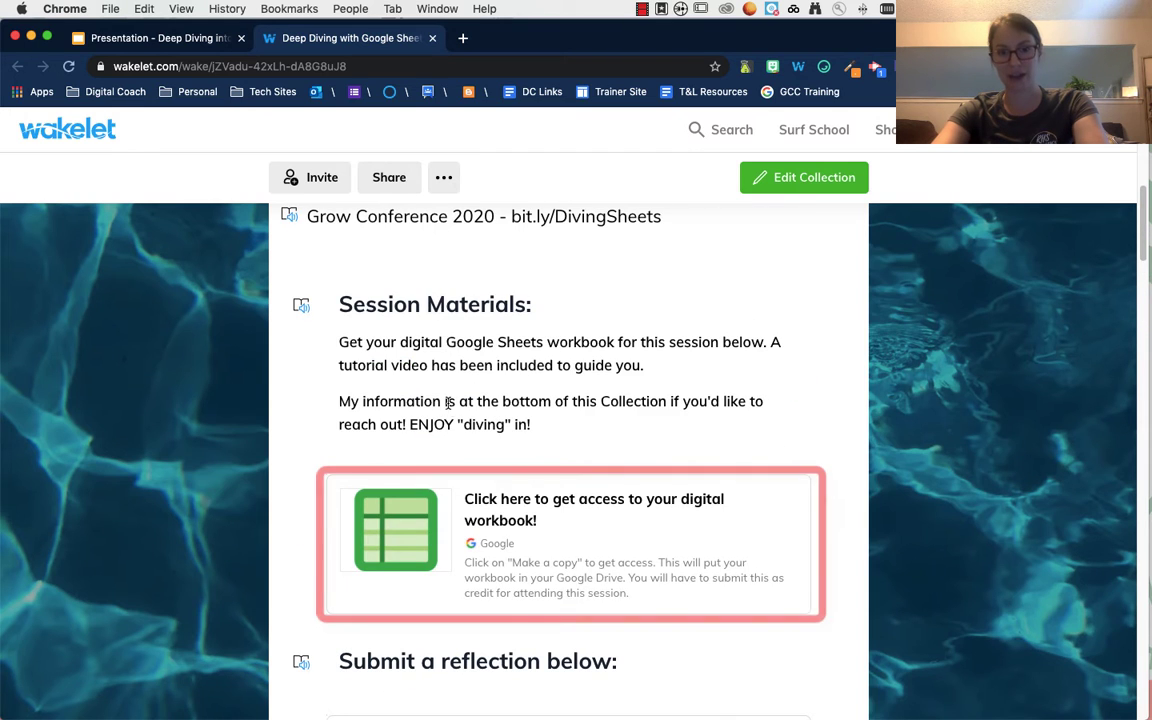
pyautogui.click(393, 545)
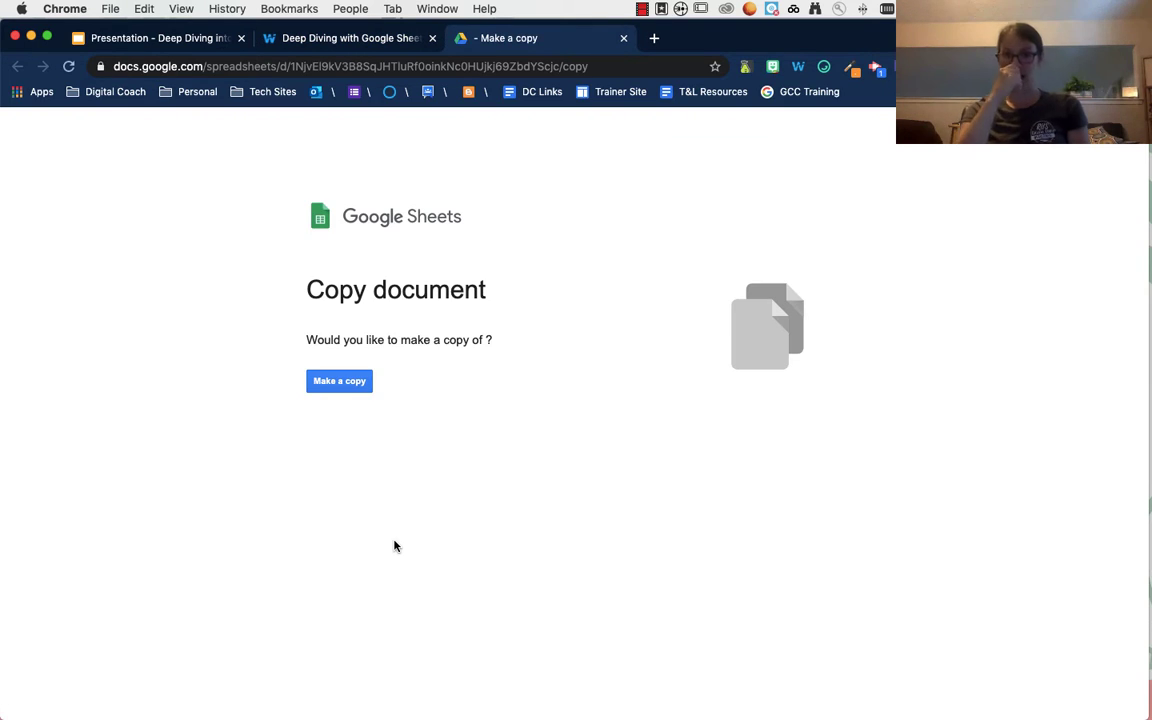
pyautogui.click(338, 384)
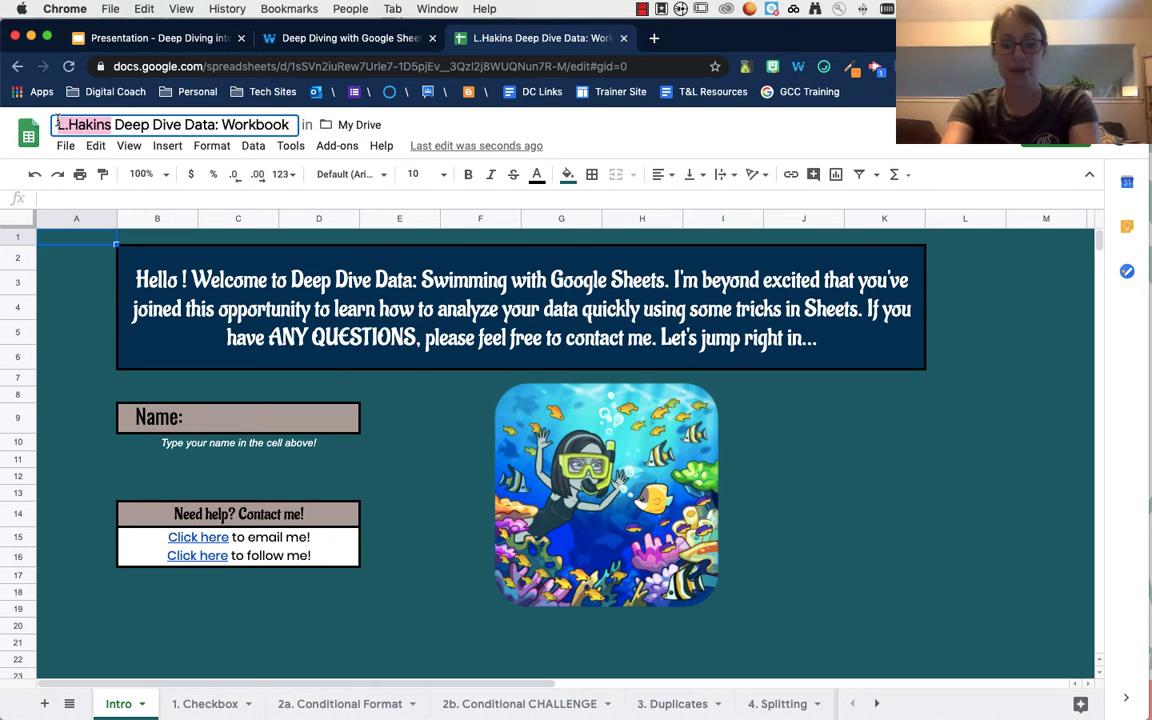
# Step: Correct the name prefix in the workbook title to the owner's first initial and surname, keeping "Deep Dive Data: Workbook"
pyautogui.write('L.')
pyautogui.write(' Haw')
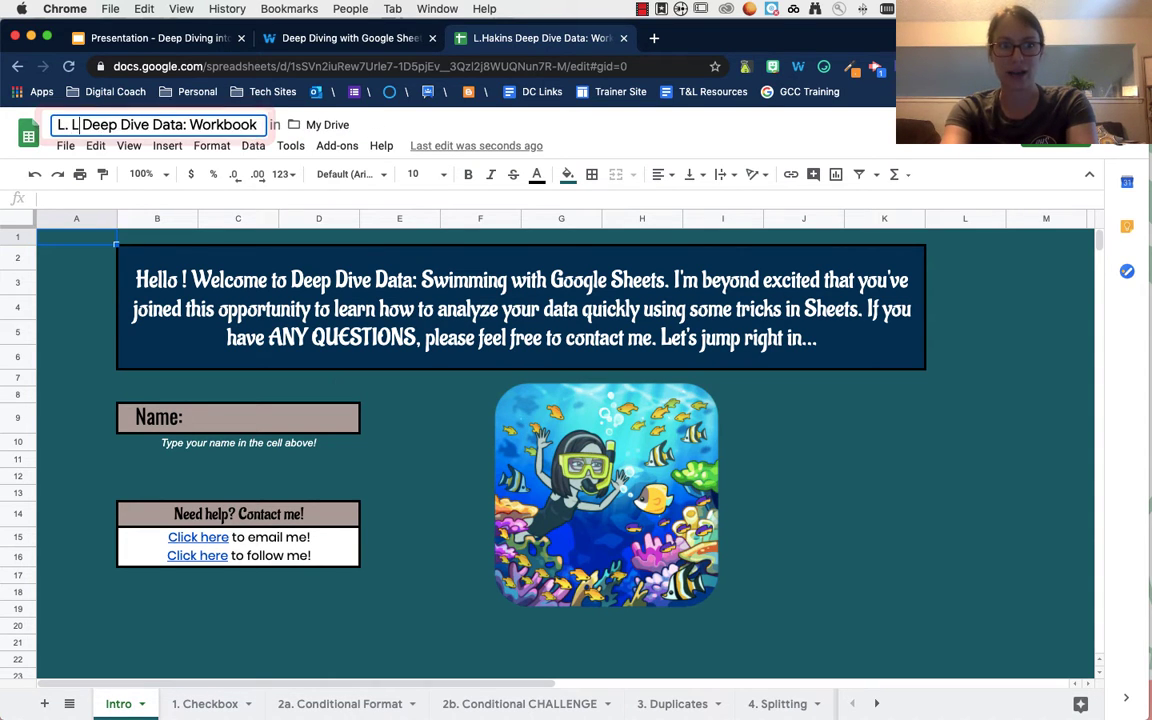
pyautogui.write('kins')
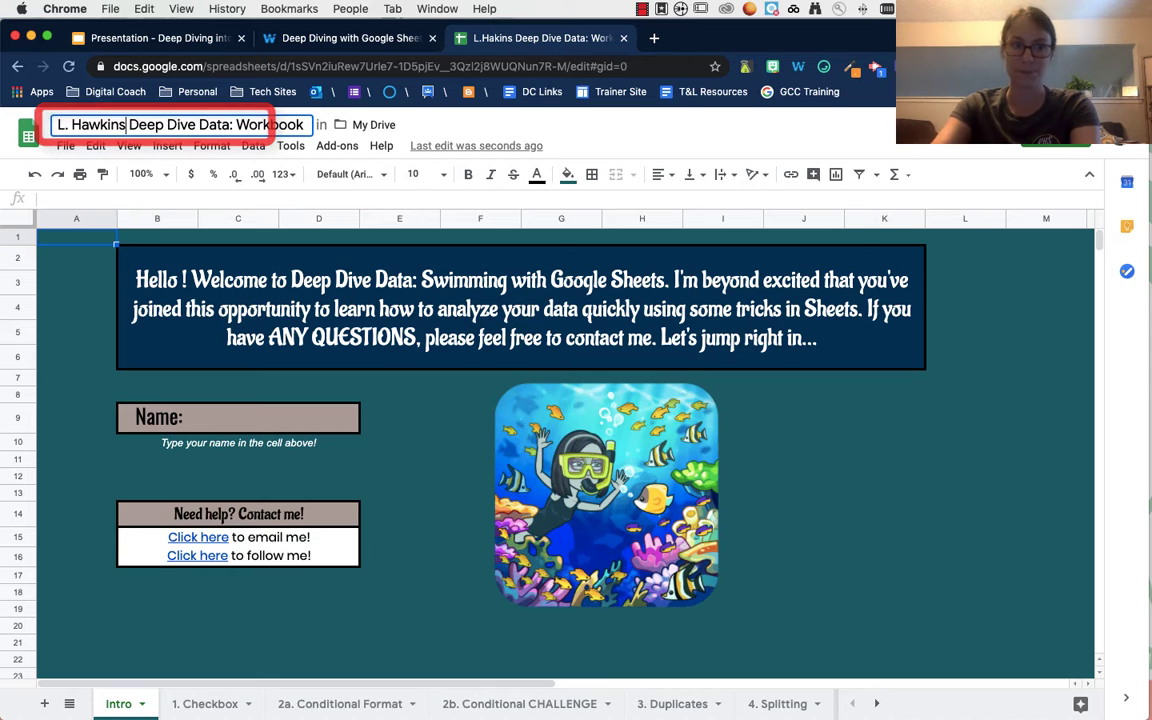
# Step: Enter the participant's full name in the Name cell on the Intro sheet
pyautogui.click(261, 424)
pyautogui.write('Laure')
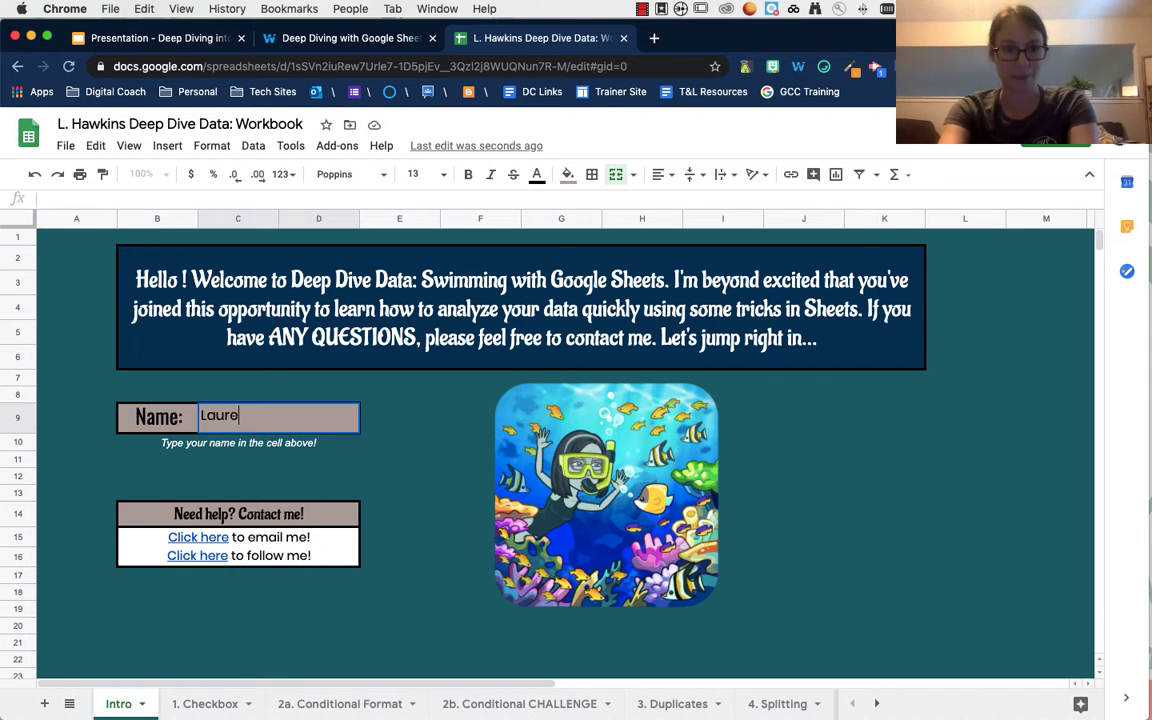
pyautogui.write('n ')
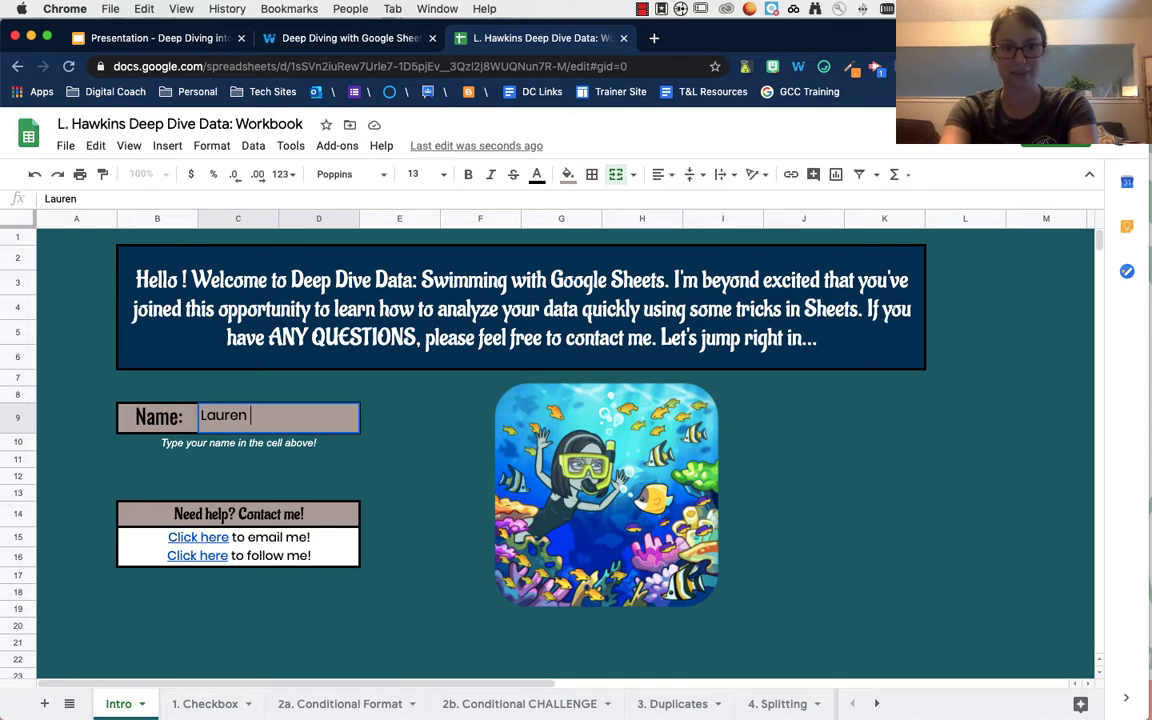
pyautogui.write('Hawkins')
pyautogui.press('Return')
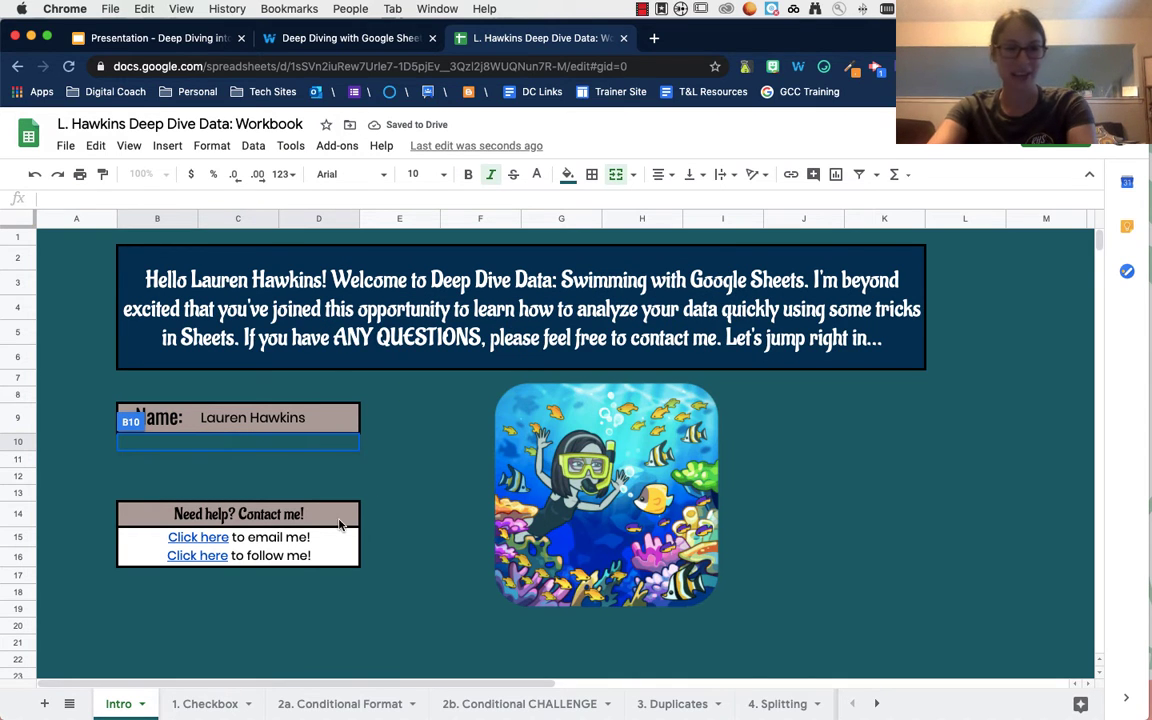
pyautogui.moveTo(211, 540)
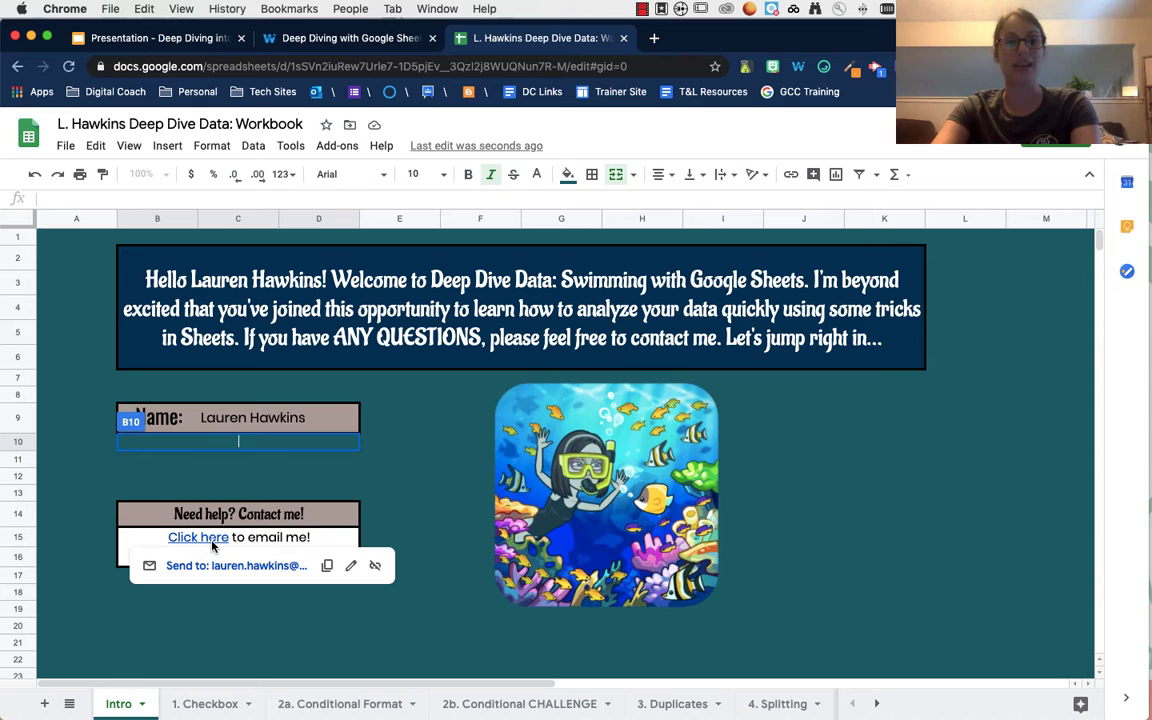
pyautogui.click(420, 586)
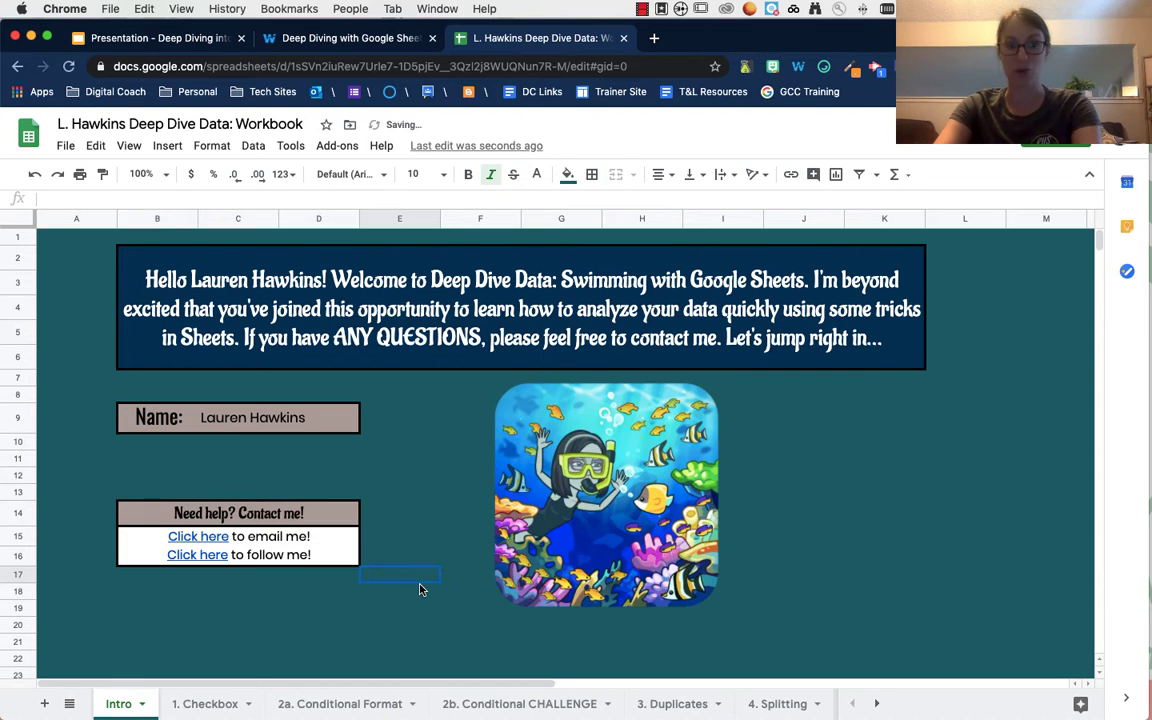
pyautogui.moveTo(325, 663); pyautogui.dragTo(211, 677)
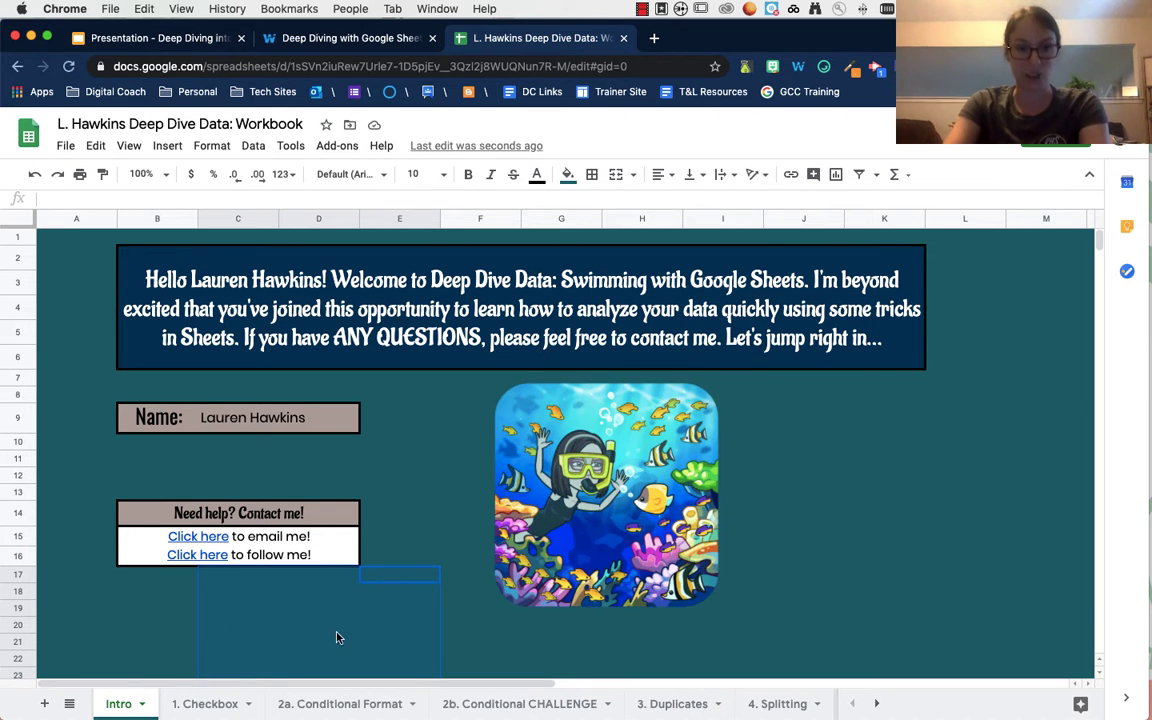
# Step: Widen columns C and D on the 1. Checkbox sheet to fit the "Contact Home" and "Sent tutoring invite" headers
pyautogui.click(186, 706)
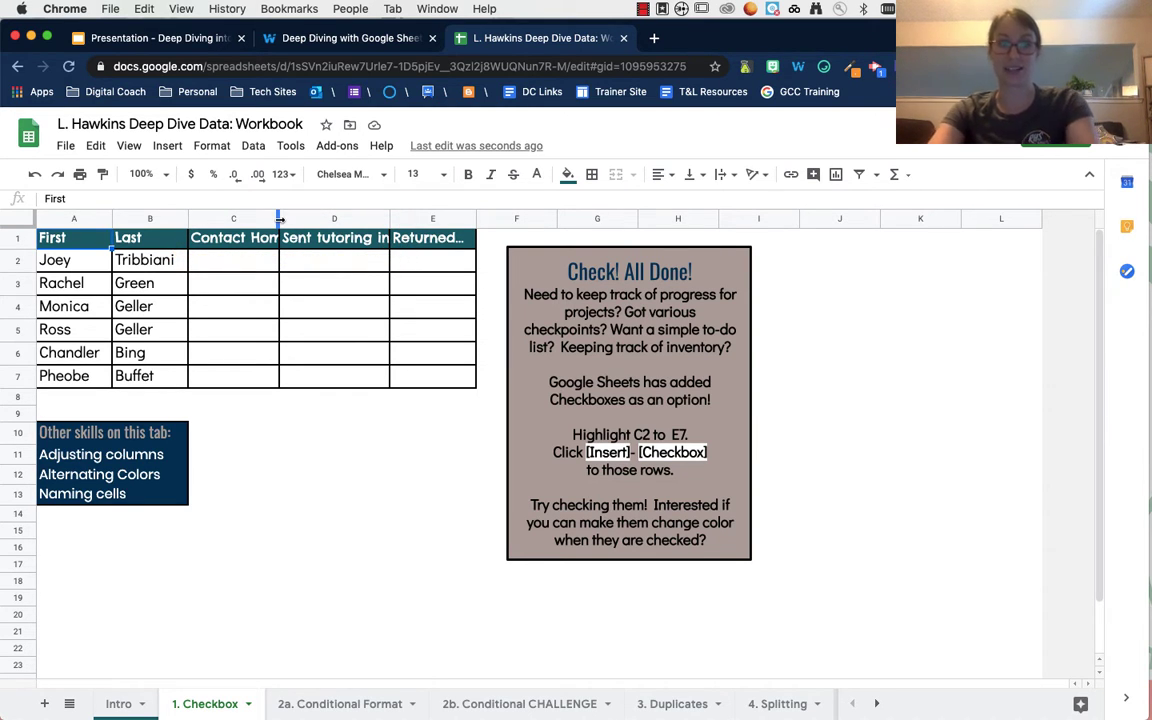
pyautogui.scroll(3, 279, 218)
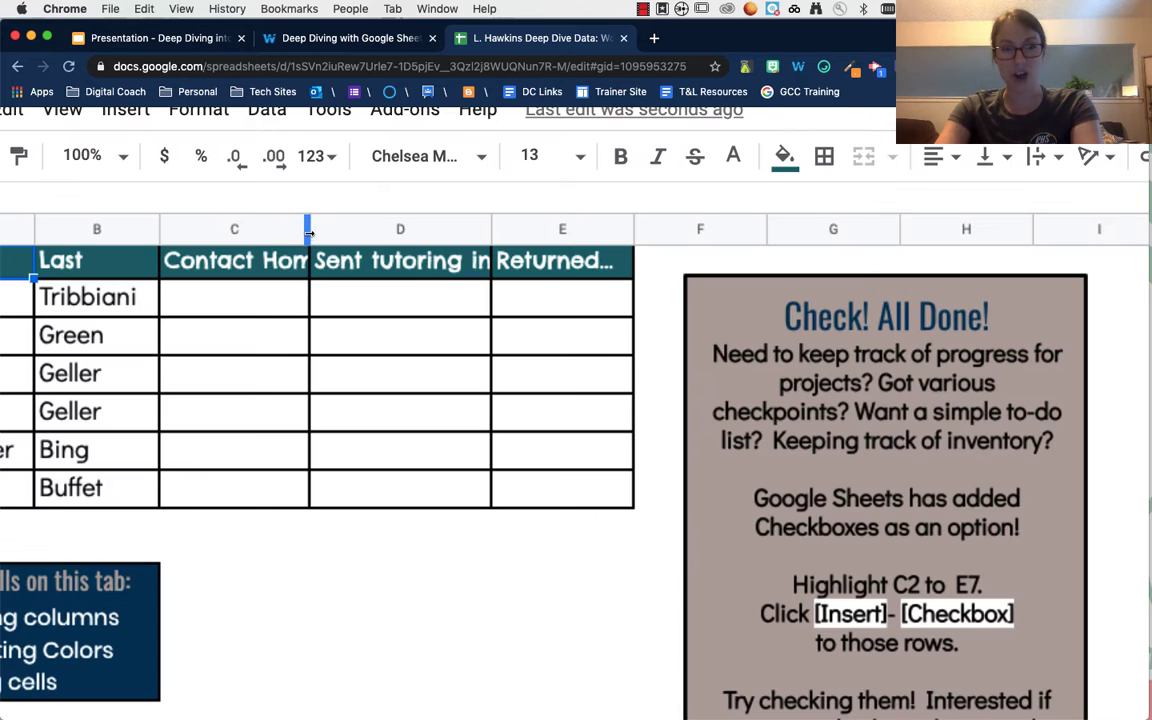
pyautogui.moveTo(308, 229); pyautogui.dragTo(334, 229)
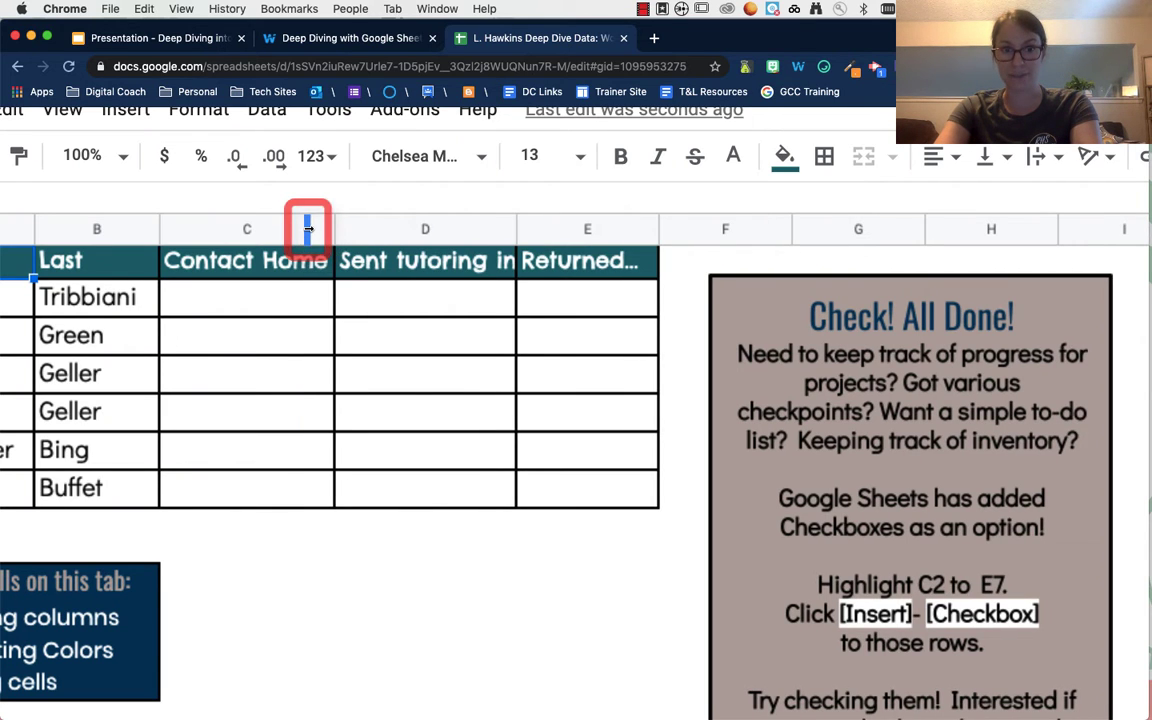
pyautogui.doubleClick(515, 229)
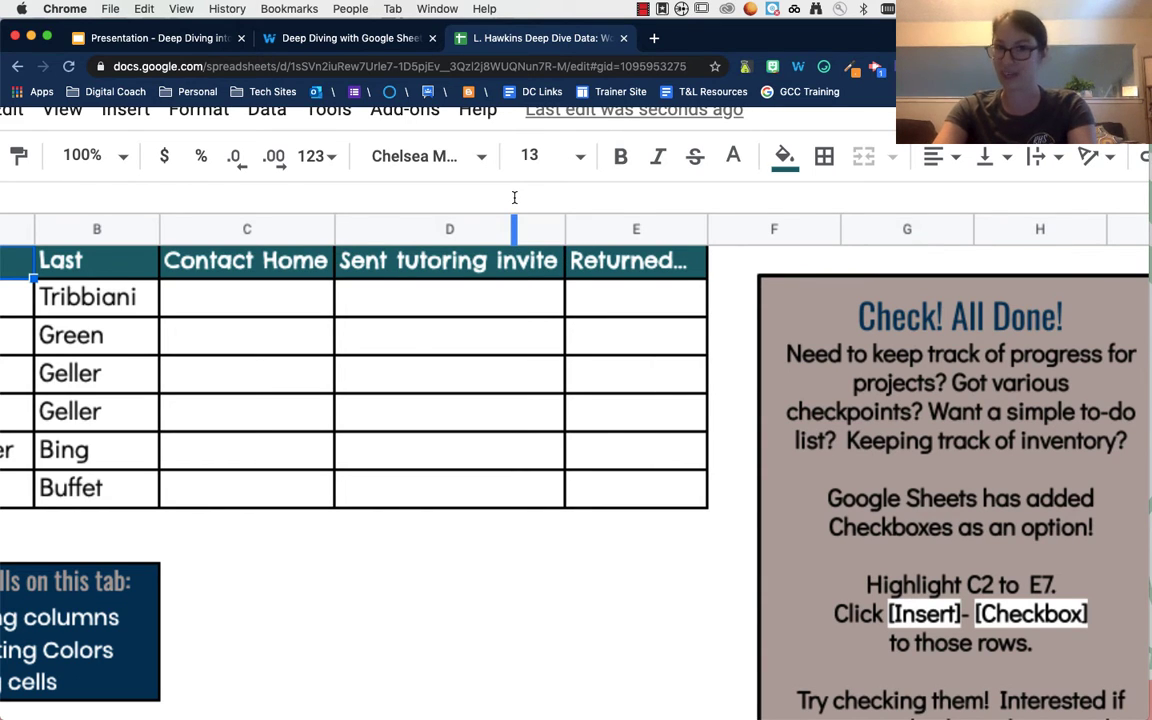
pyautogui.scroll(-5, 514, 198)
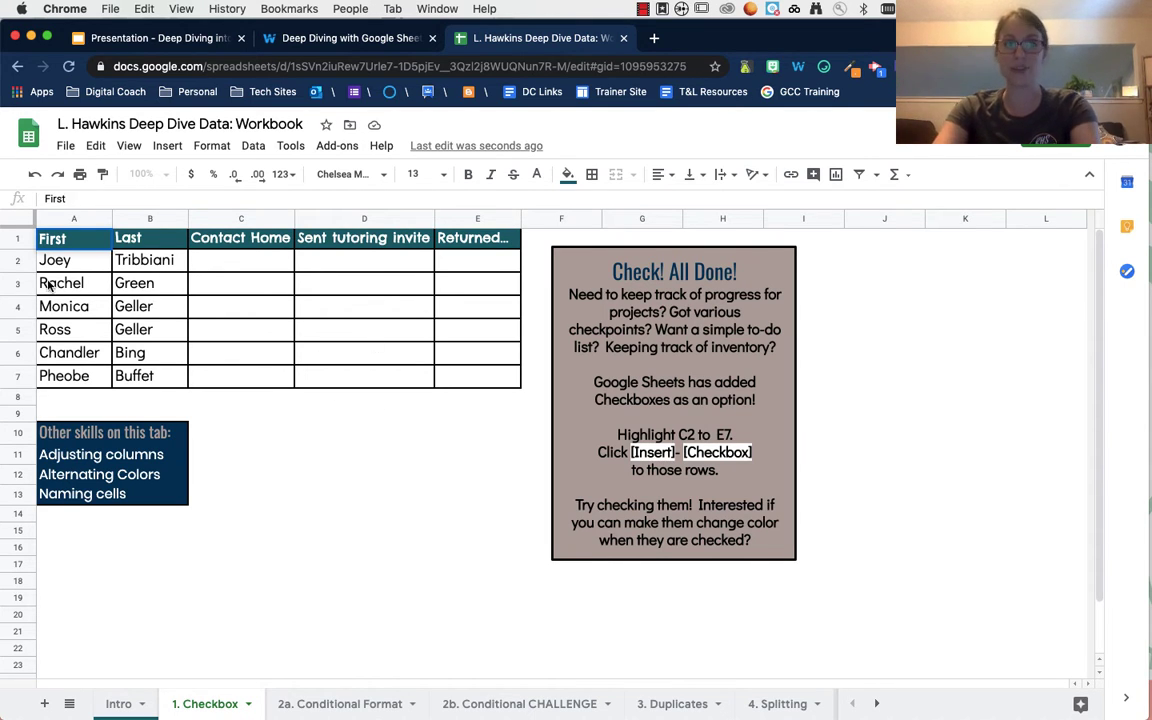
# Step: Apply alternating colors to the student table A1:E7 using the default blue style with a header
pyautogui.click(150, 264)
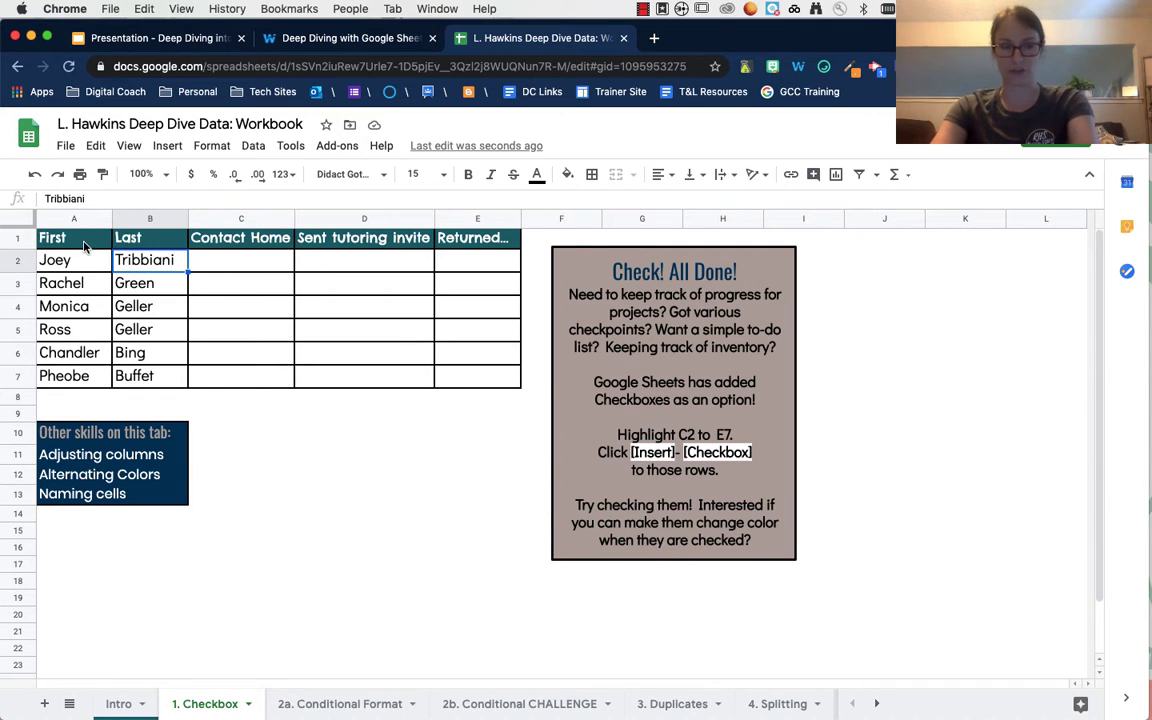
pyautogui.moveTo(85, 243); pyautogui.dragTo(480, 380)
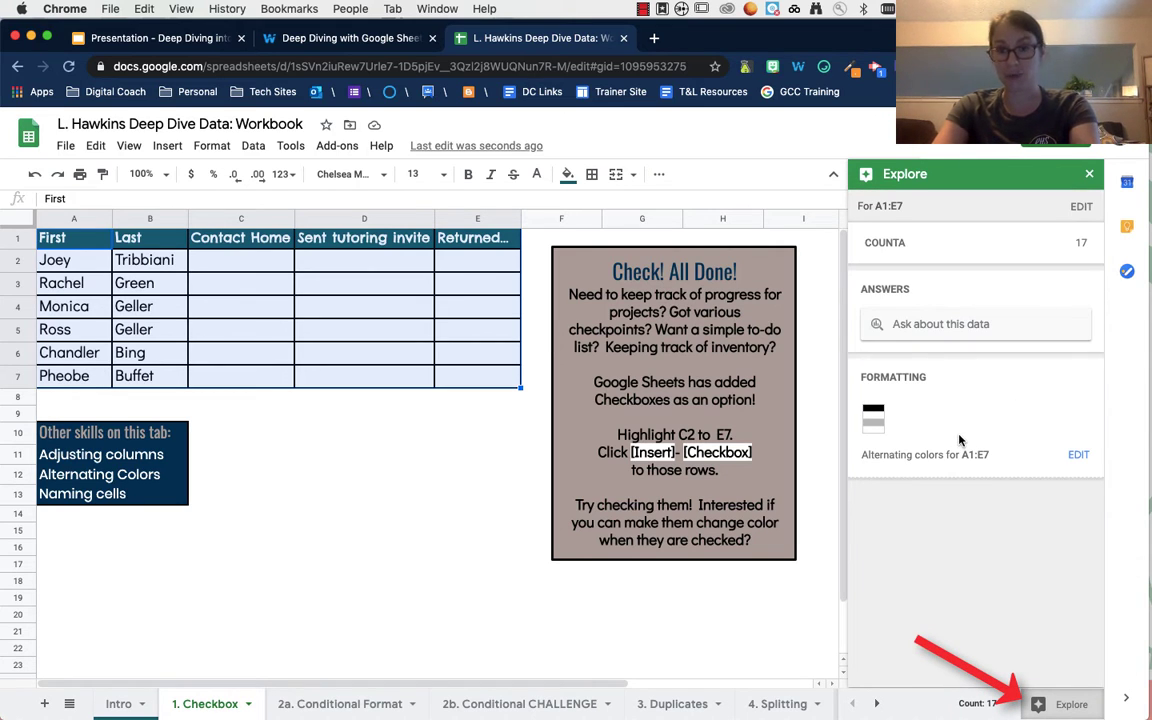
pyautogui.click(212, 148)
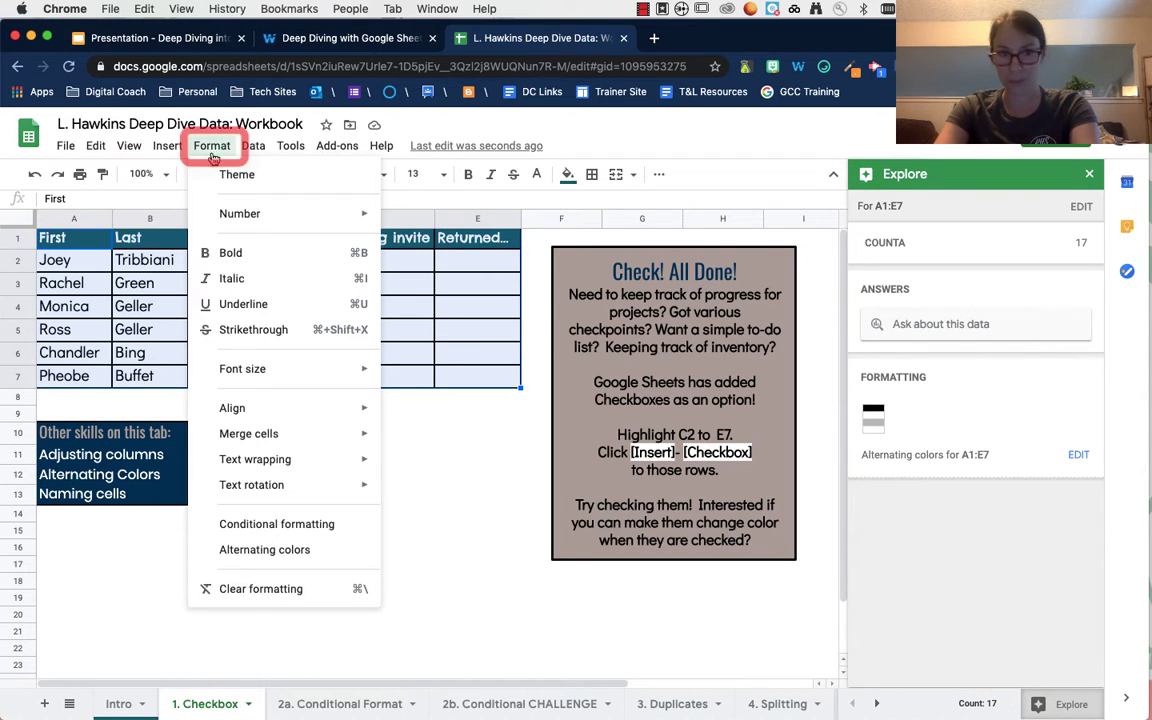
pyautogui.click(244, 550)
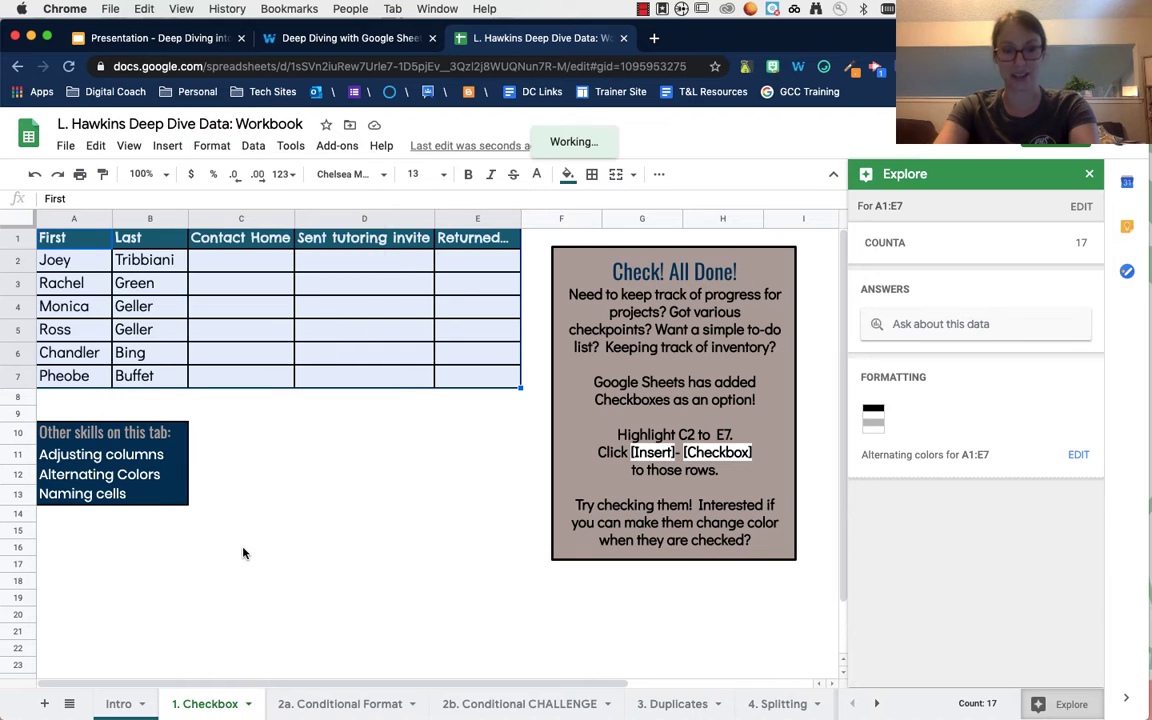
pyautogui.click(1066, 381)
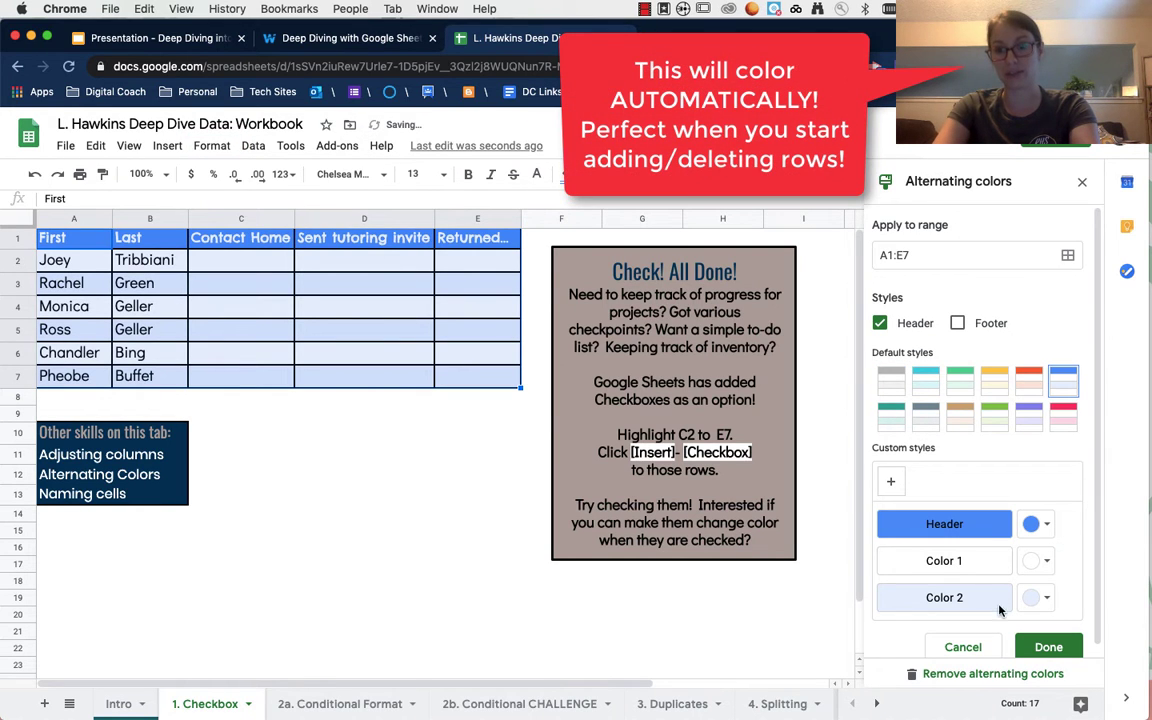
pyautogui.click(1043, 648)
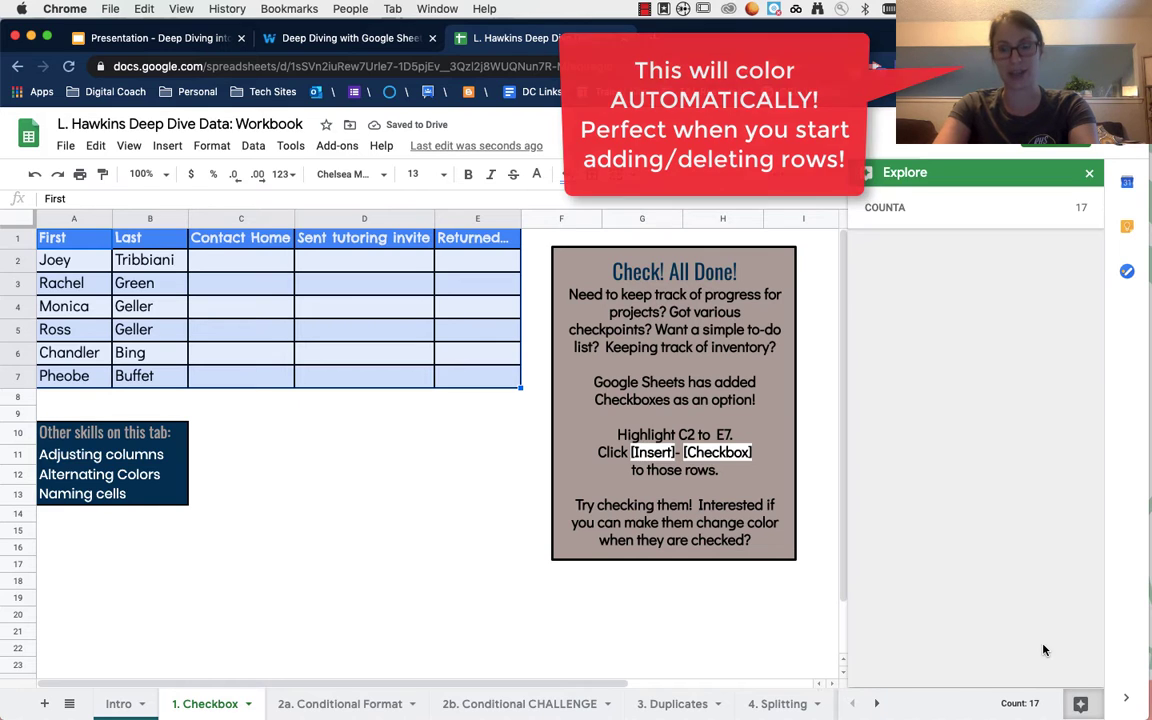
pyautogui.click(369, 398)
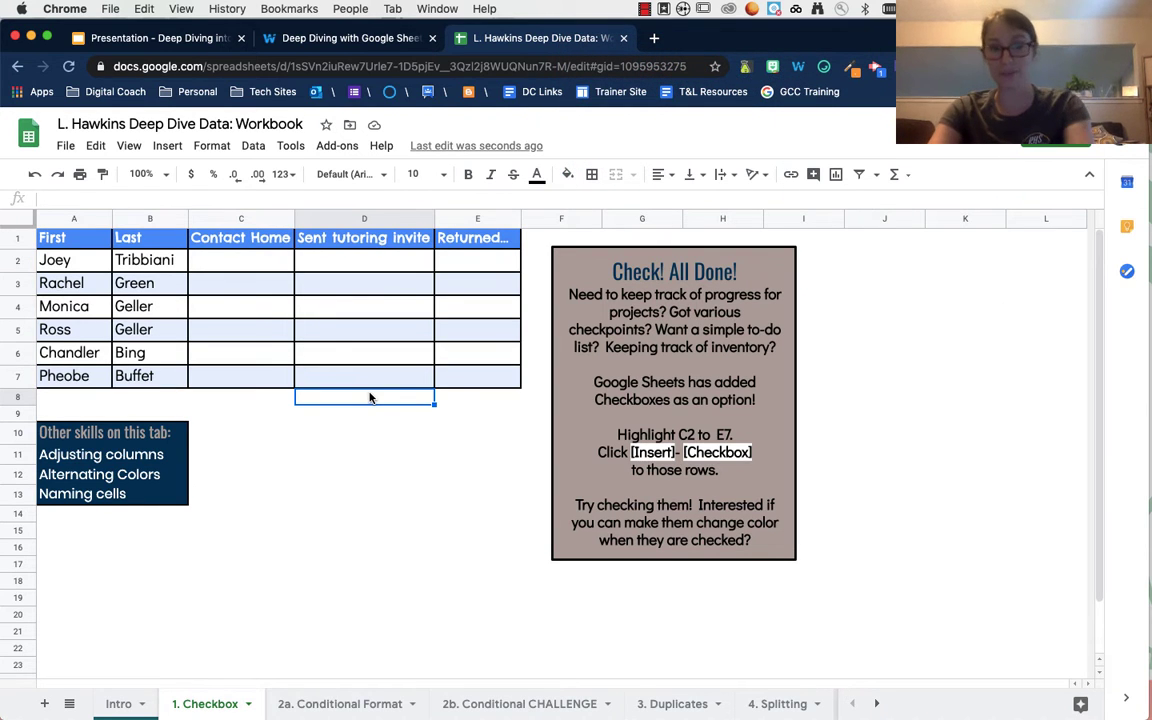
# Step: Enter "D3" in cell D3 to demonstrate cell naming, and clear the cell again
pyautogui.click(374, 289)
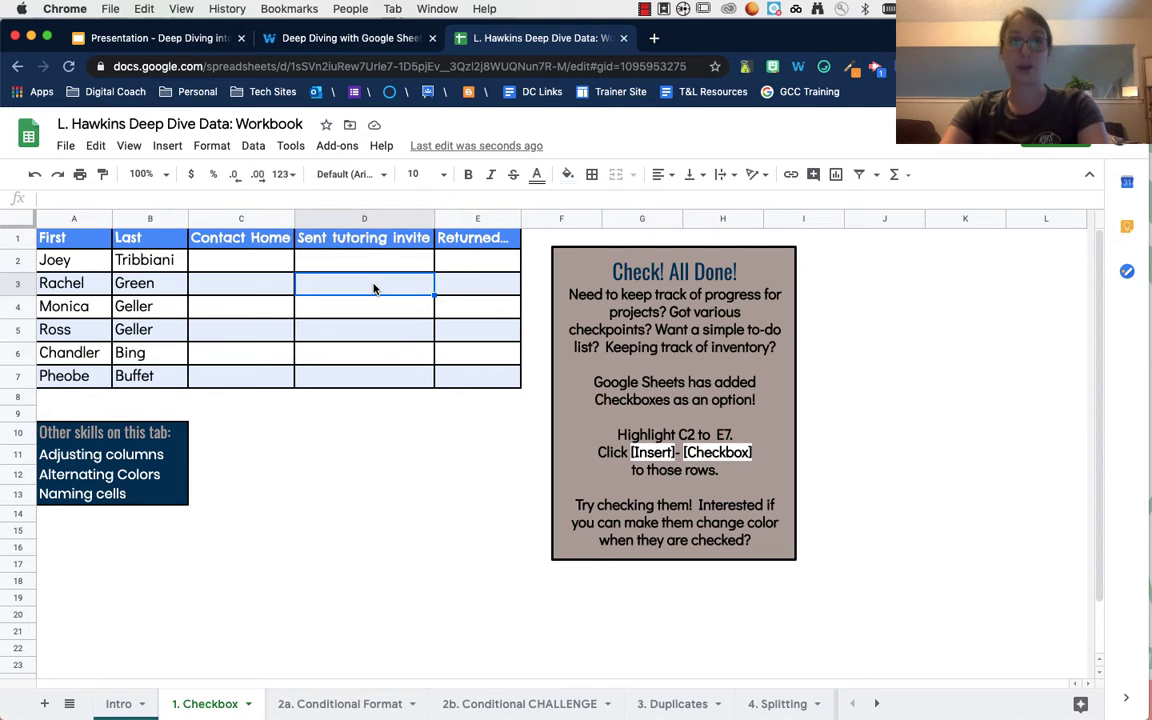
pyautogui.write('D3')
pyautogui.press('Return')
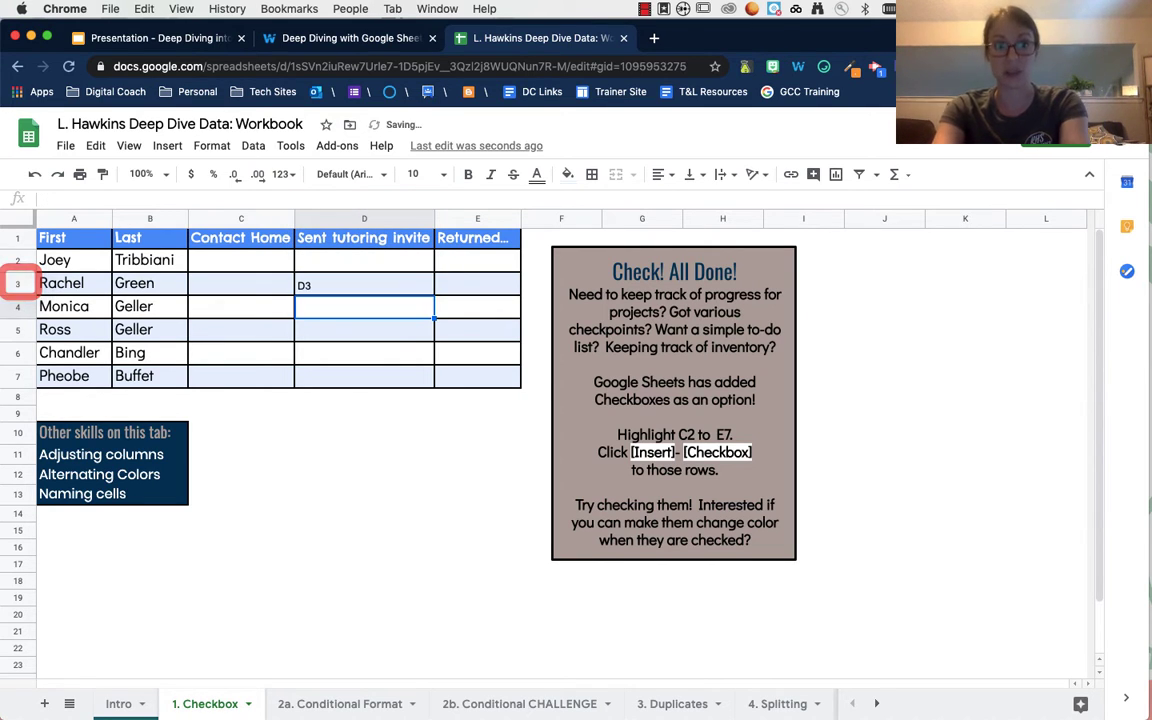
pyautogui.click(364, 283)
pyautogui.press('Delete')
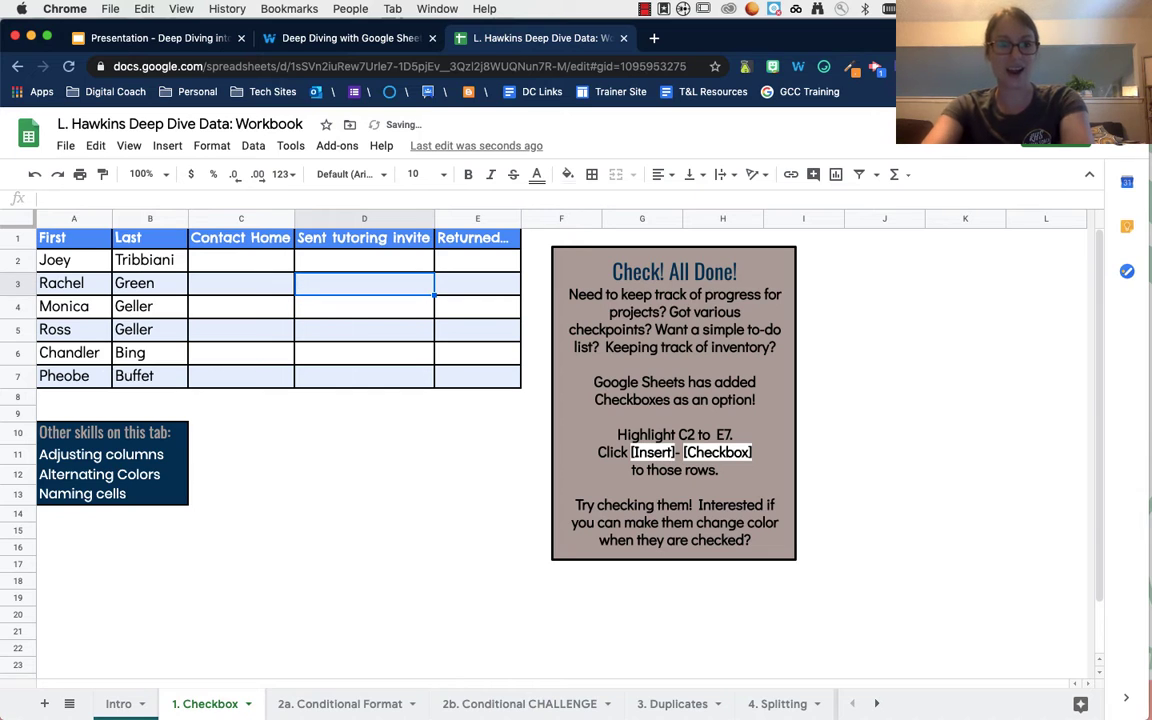
# Step: Insert checkboxes in cells C2 to E7 of the student table
pyautogui.moveTo(252, 258); pyautogui.dragTo(474, 378)
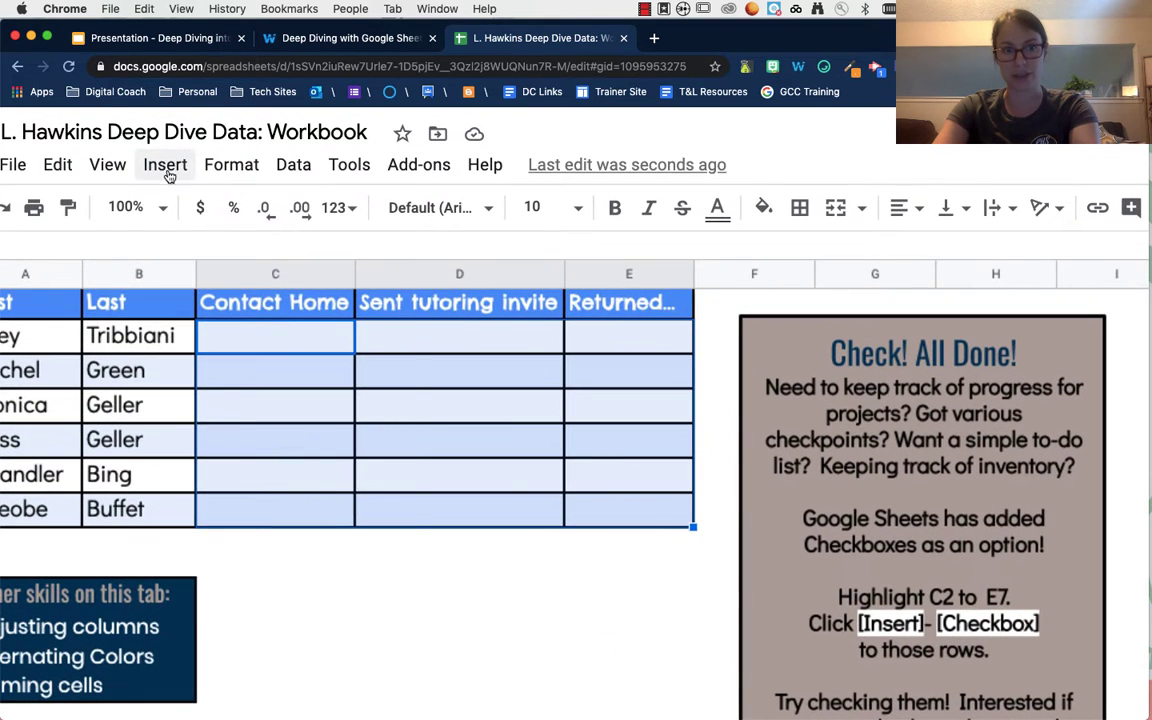
pyautogui.click(169, 147)
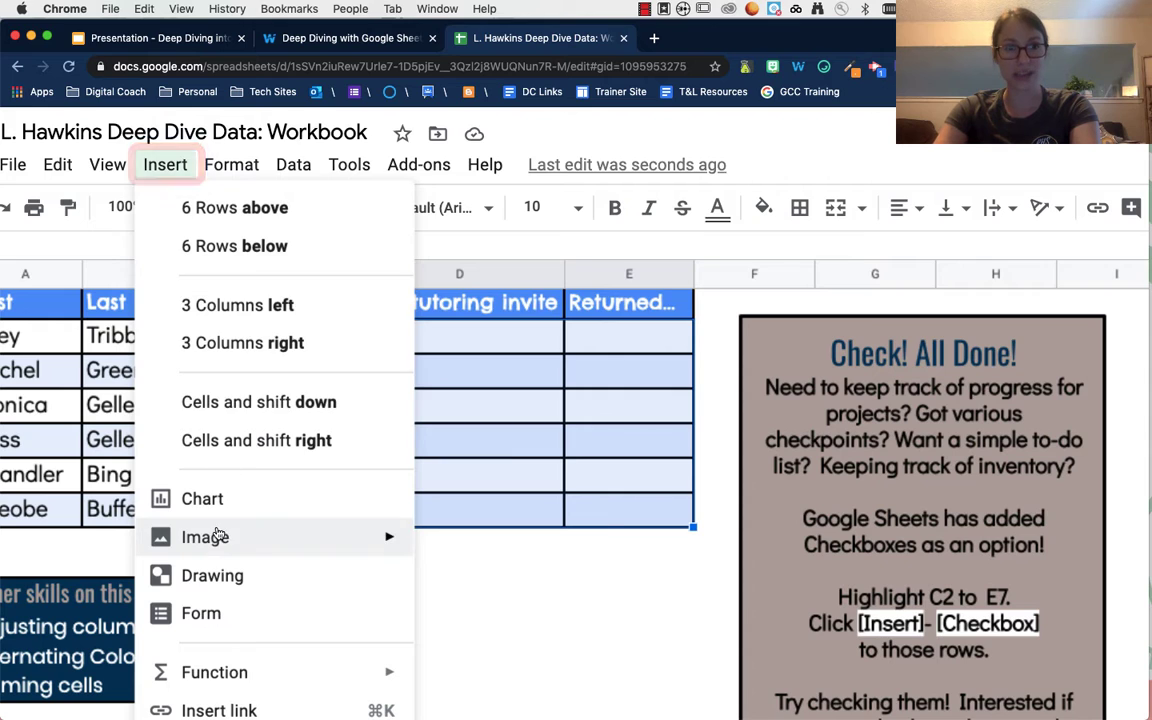
pyautogui.moveTo(216, 532)
pyautogui.scroll(-1, 215, 533)
pyautogui.scroll(-2, 216, 532)
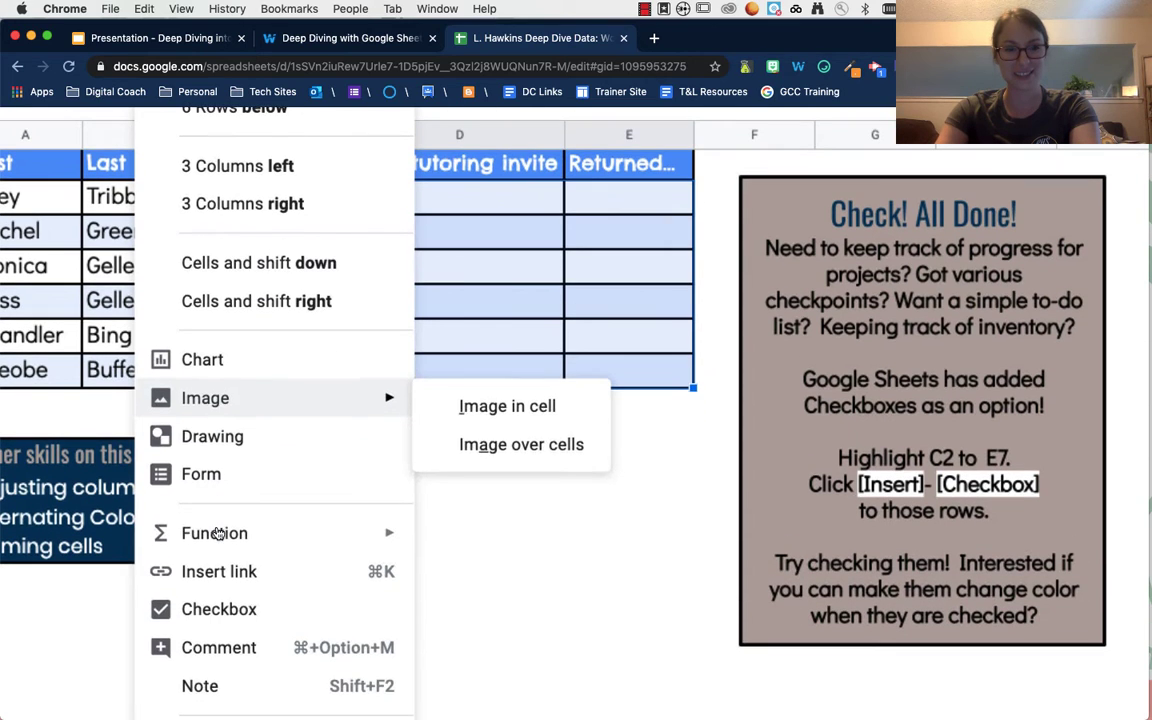
pyautogui.click(222, 609)
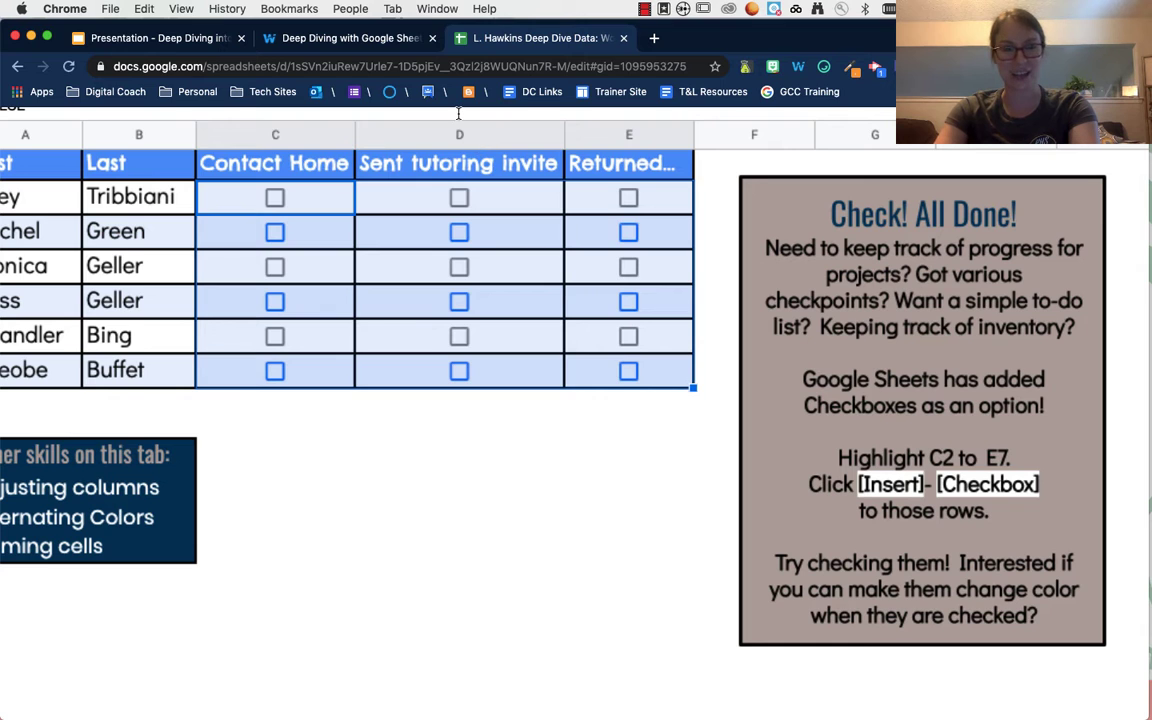
# Step: Tick the Contact Home checkbox in C2, the Sent tutoring invite checkboxes in D3 to D5, and the Returned checkbox in E7
pyautogui.scroll(-2, 458, 113)
pyautogui.scroll(-2, 458, 113)
pyautogui.click(240, 260)
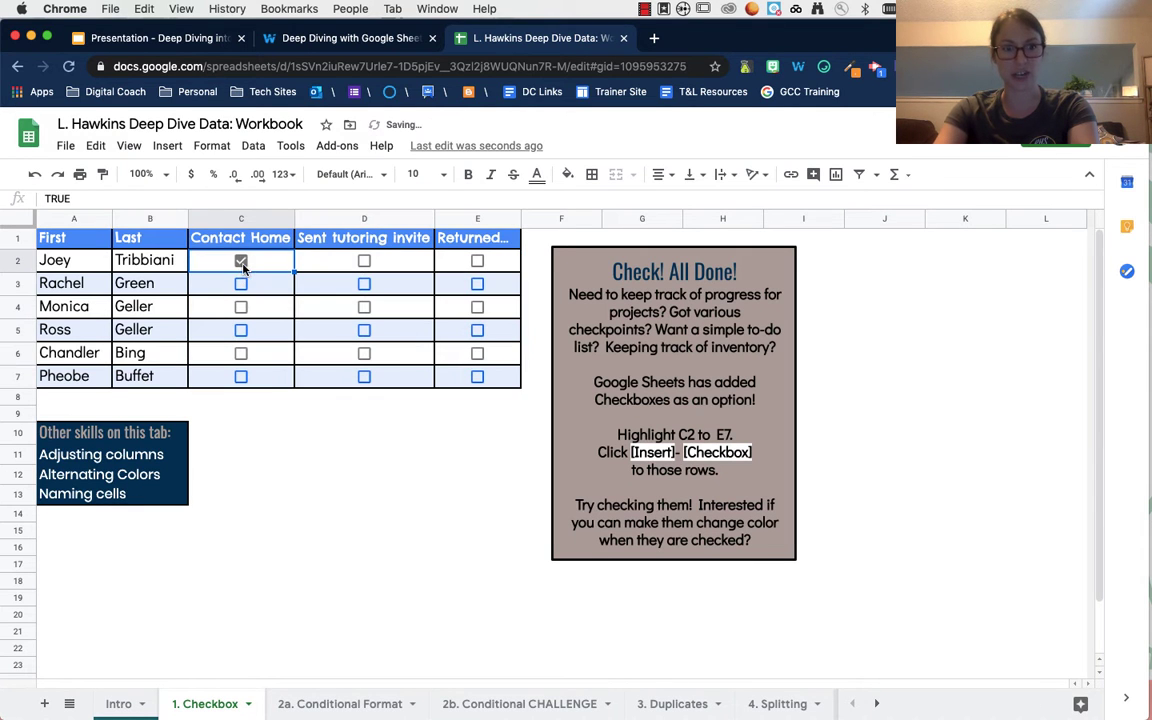
pyautogui.click(364, 285)
pyautogui.click(364, 307)
pyautogui.click(364, 330)
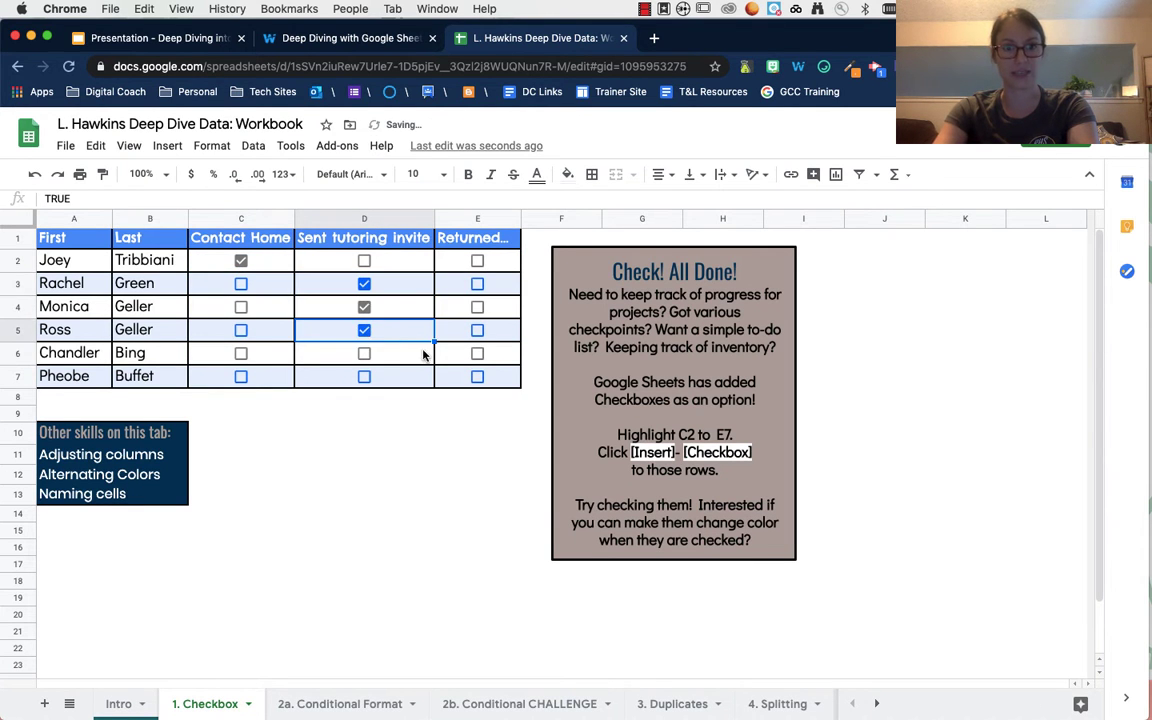
pyautogui.click(477, 377)
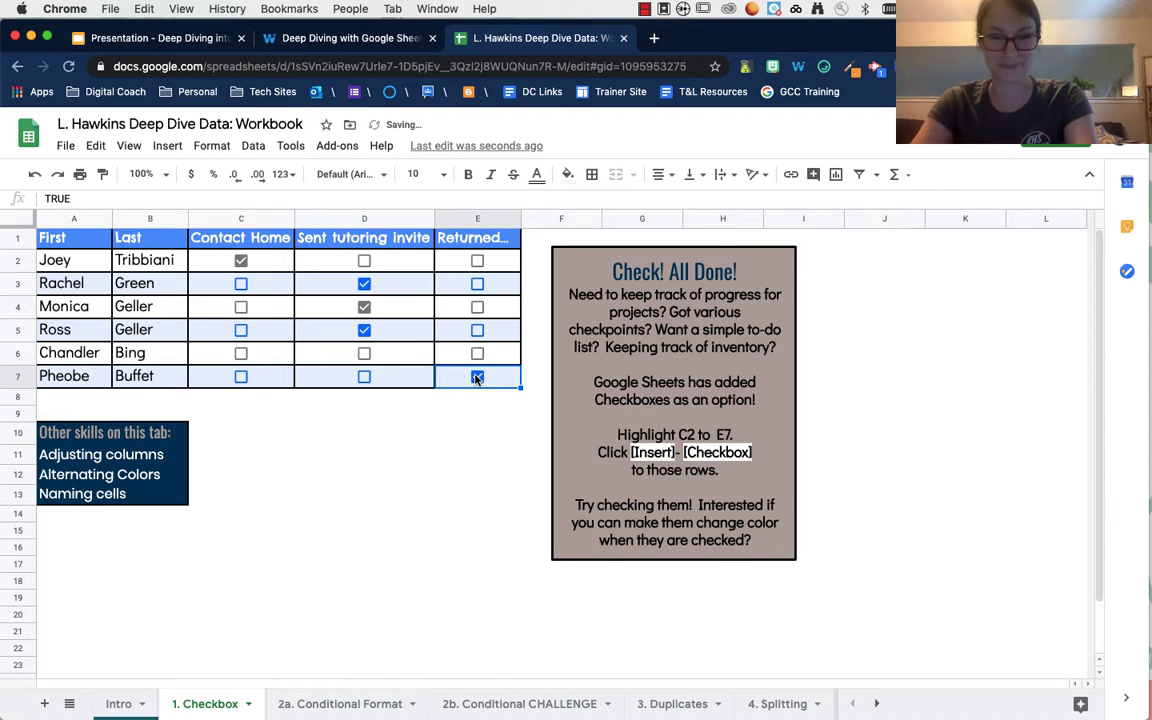
# Step: On the 2a. Conditional Format sheet, create a conditional format rule for Teacher cells C2:C7 matching text that contains "St"
pyautogui.click(340, 703)
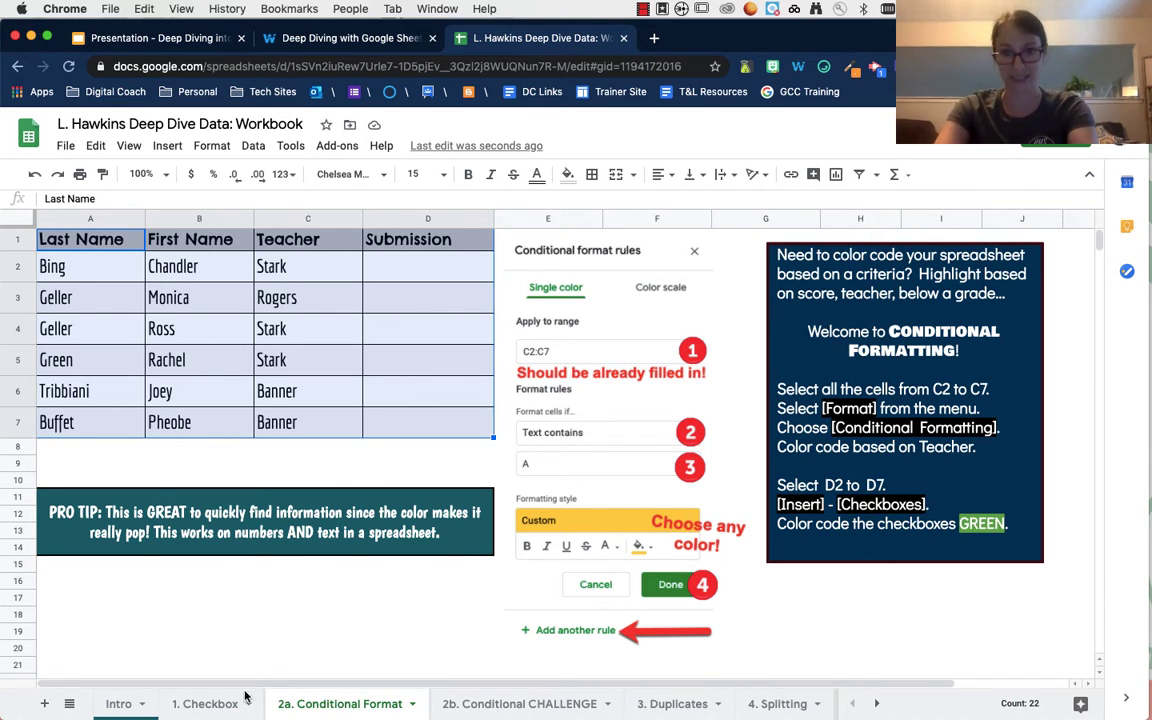
pyautogui.click(410, 417)
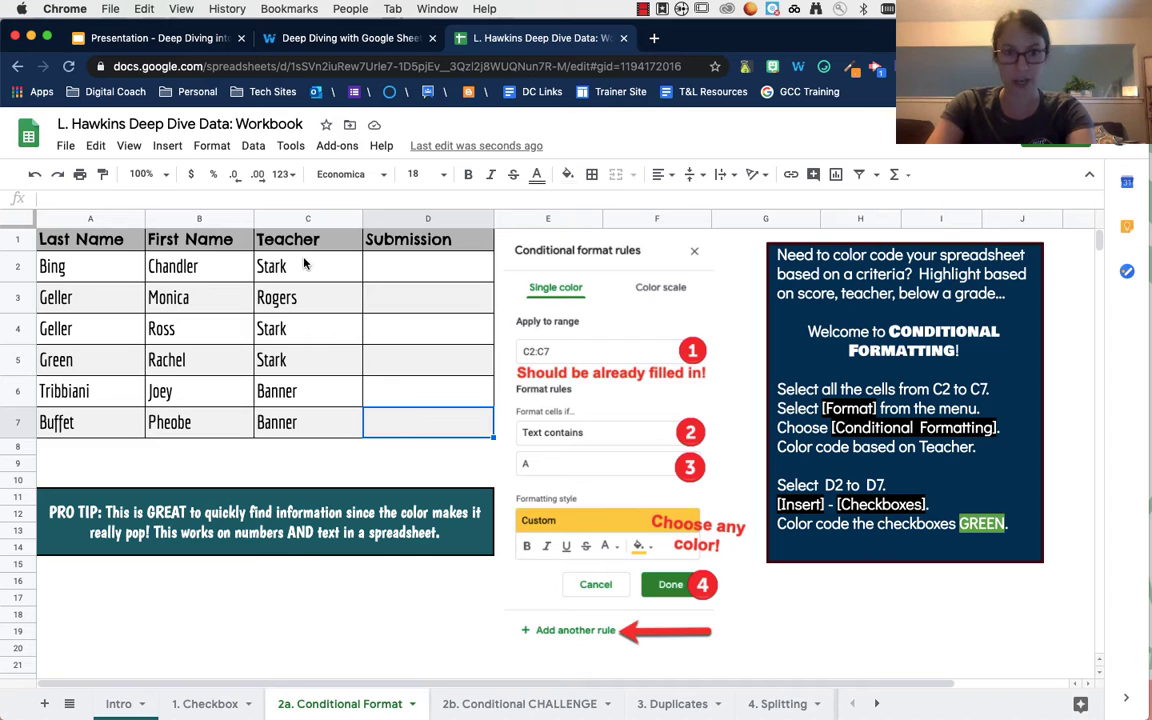
pyautogui.moveTo(280, 265); pyautogui.dragTo(292, 428)
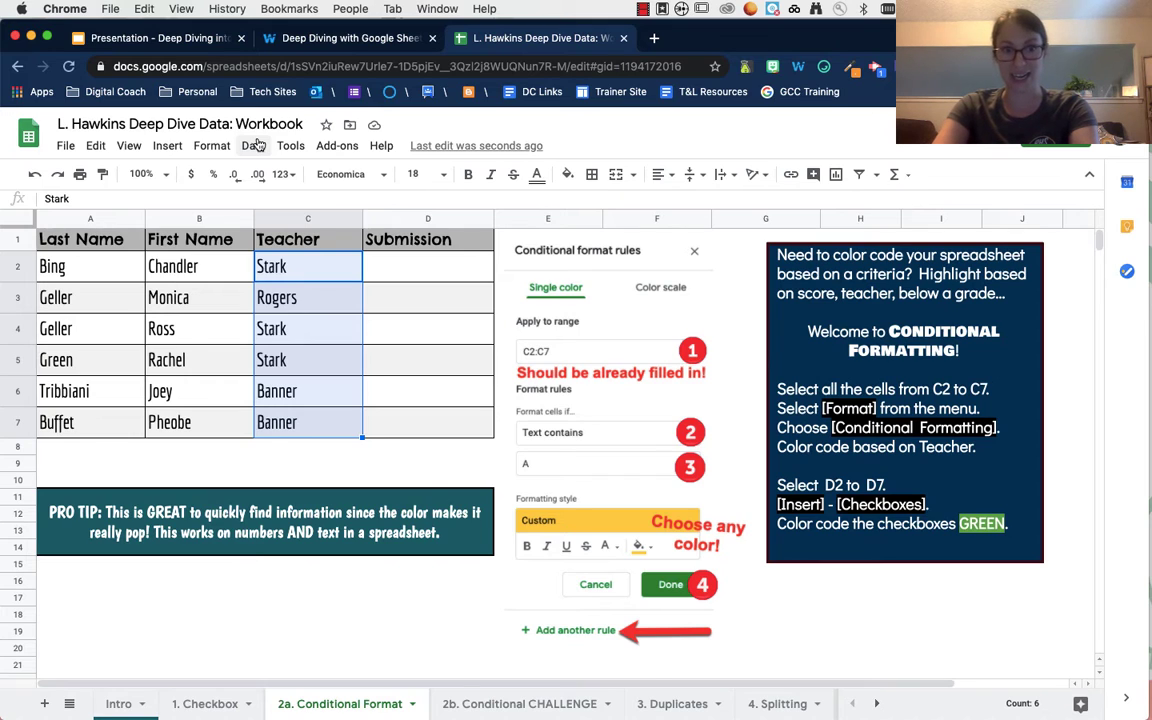
pyautogui.click(212, 147)
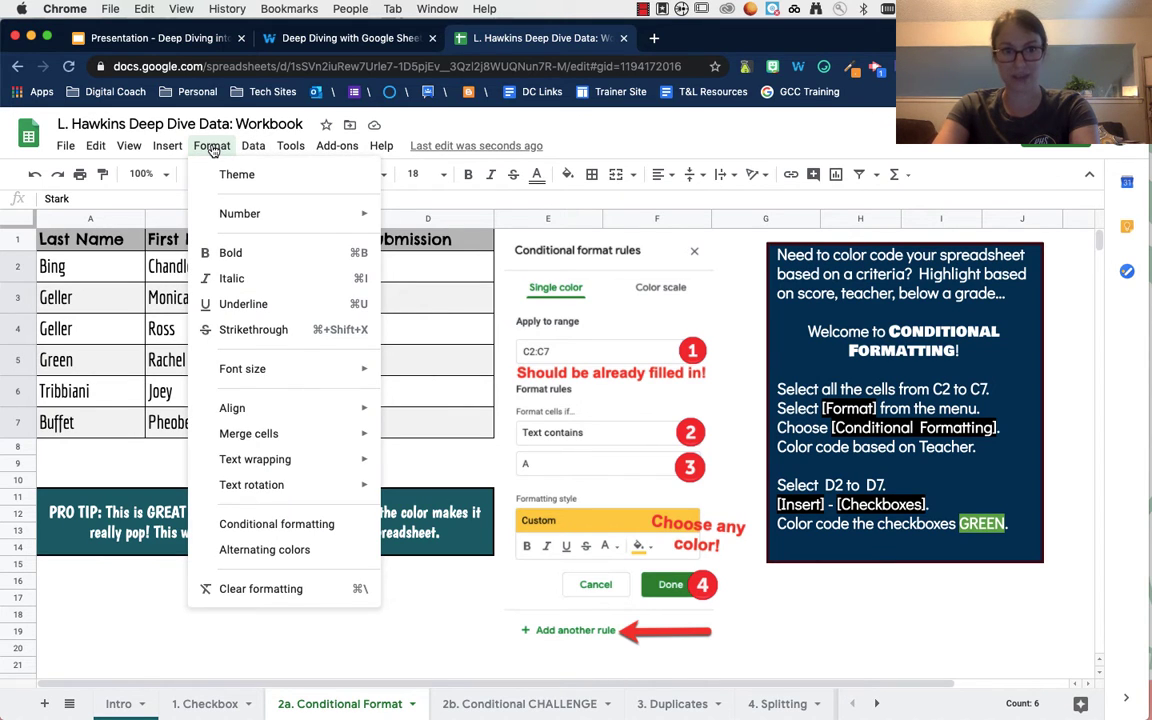
pyautogui.click(272, 526)
pyautogui.click(932, 393)
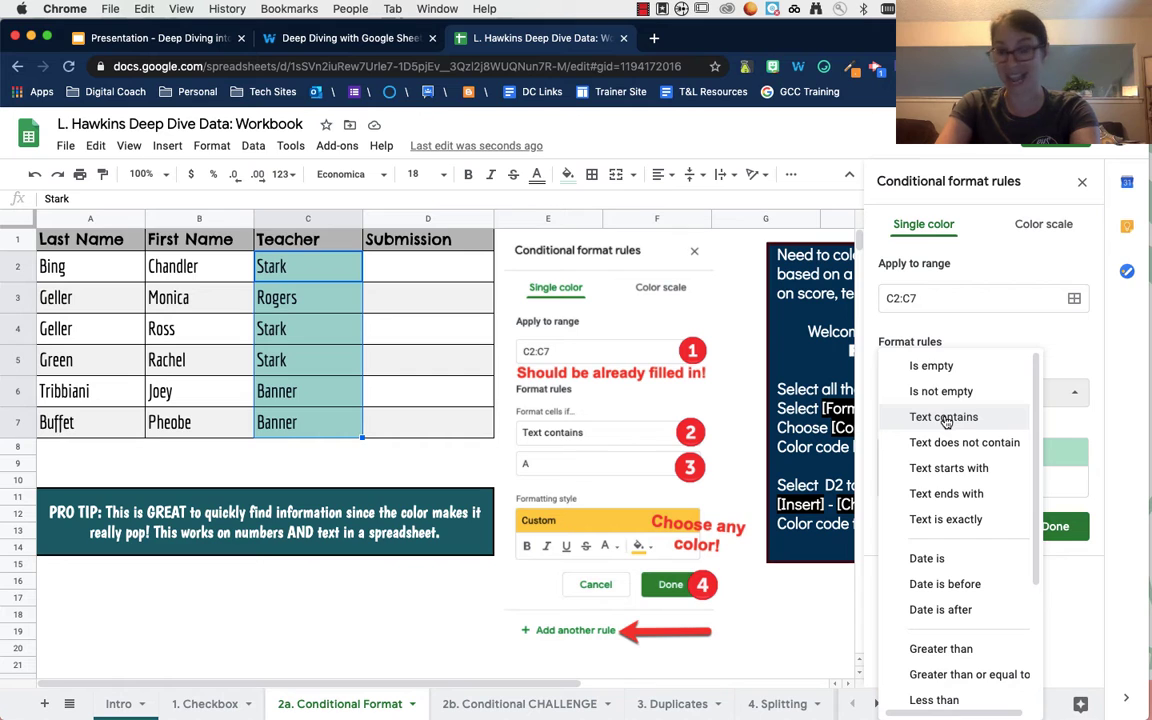
pyautogui.click(946, 418)
pyautogui.click(945, 426)
pyautogui.write('St')
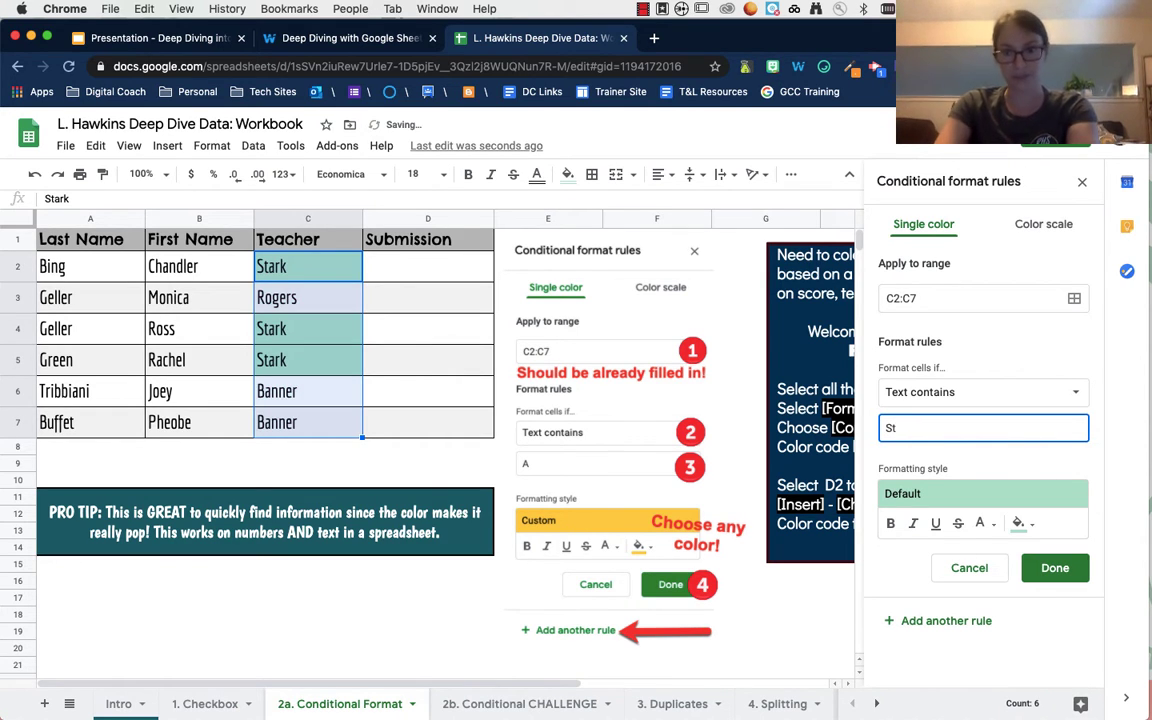
# Step: Change the rule's condition to Text is exactly "Stark"
pyautogui.click(975, 392)
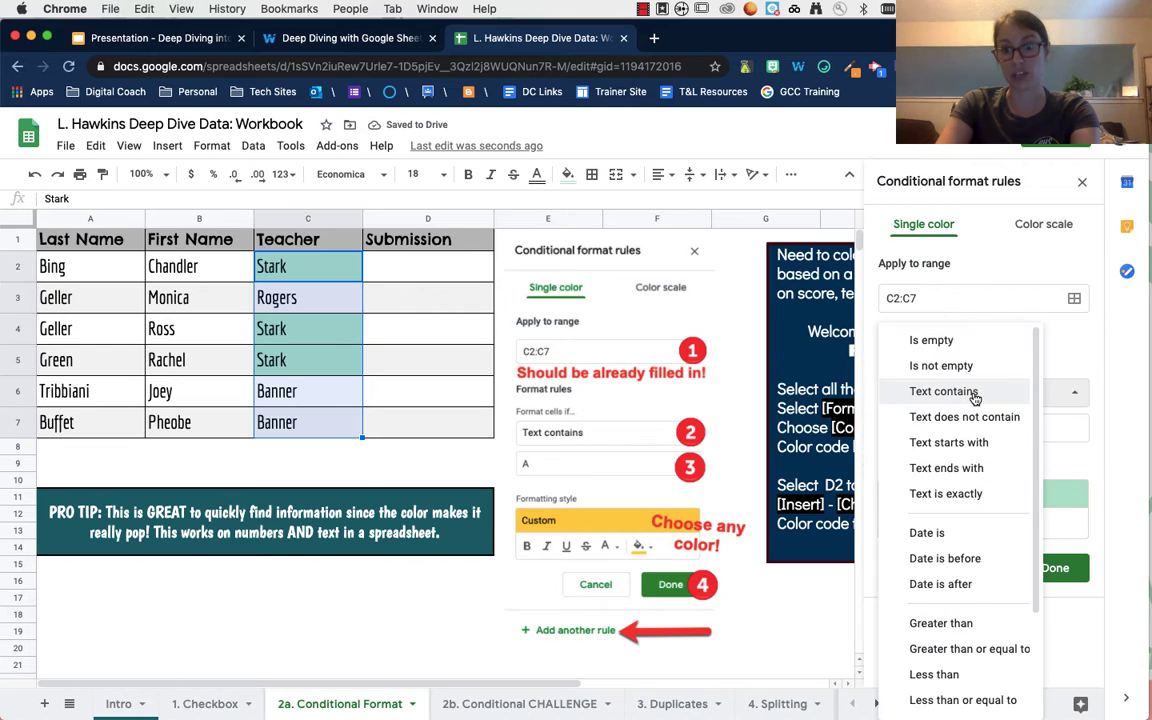
pyautogui.click(990, 491)
pyautogui.click(934, 428)
pyautogui.write('ark')
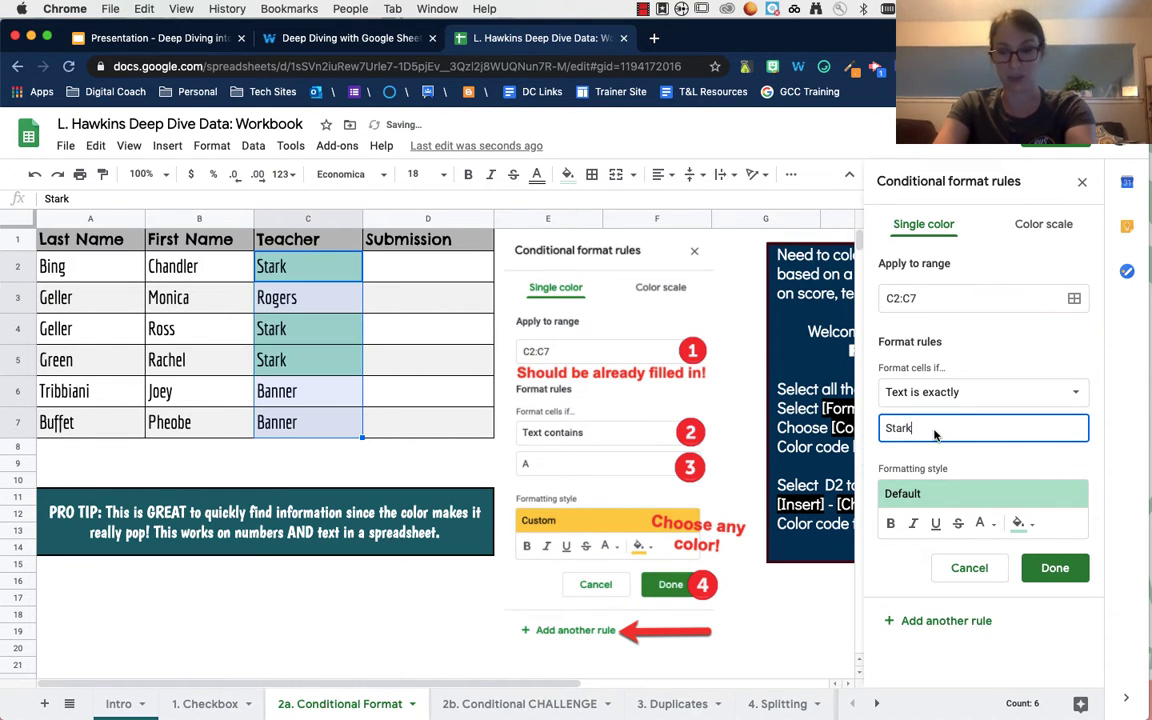
# Step: Set the Stark rule's fill to golden yellow and save the rule
pyautogui.click(1018, 523)
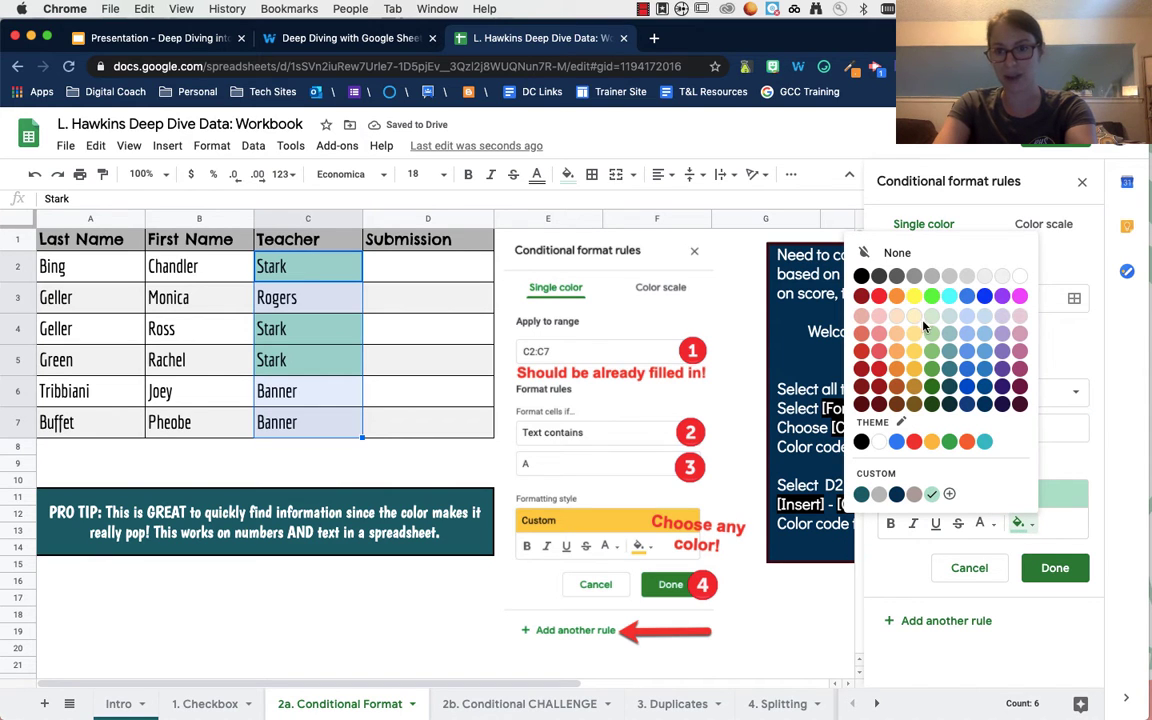
pyautogui.click(949, 277)
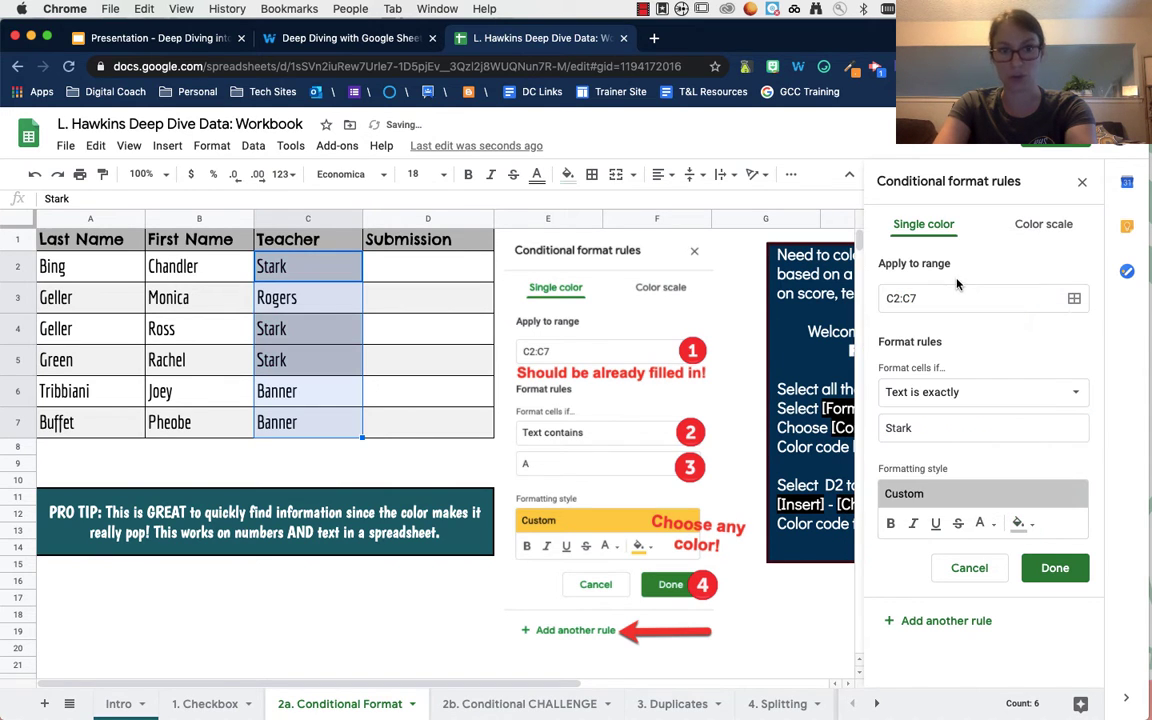
pyautogui.click(1019, 525)
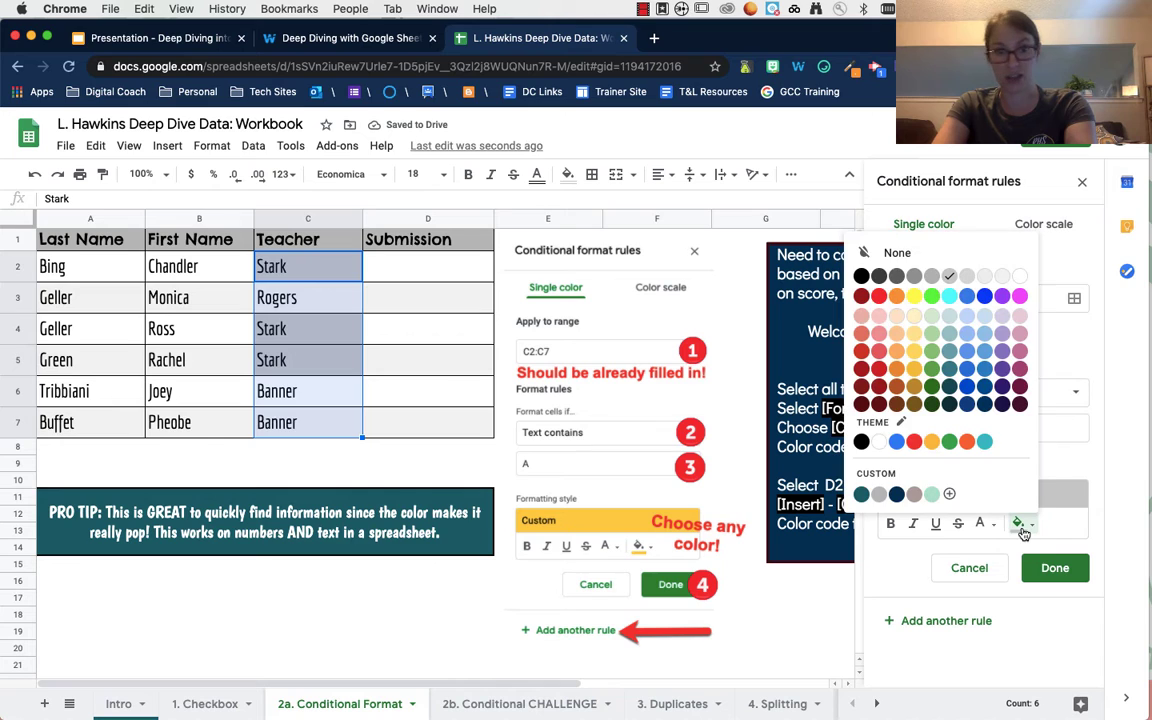
pyautogui.click(915, 353)
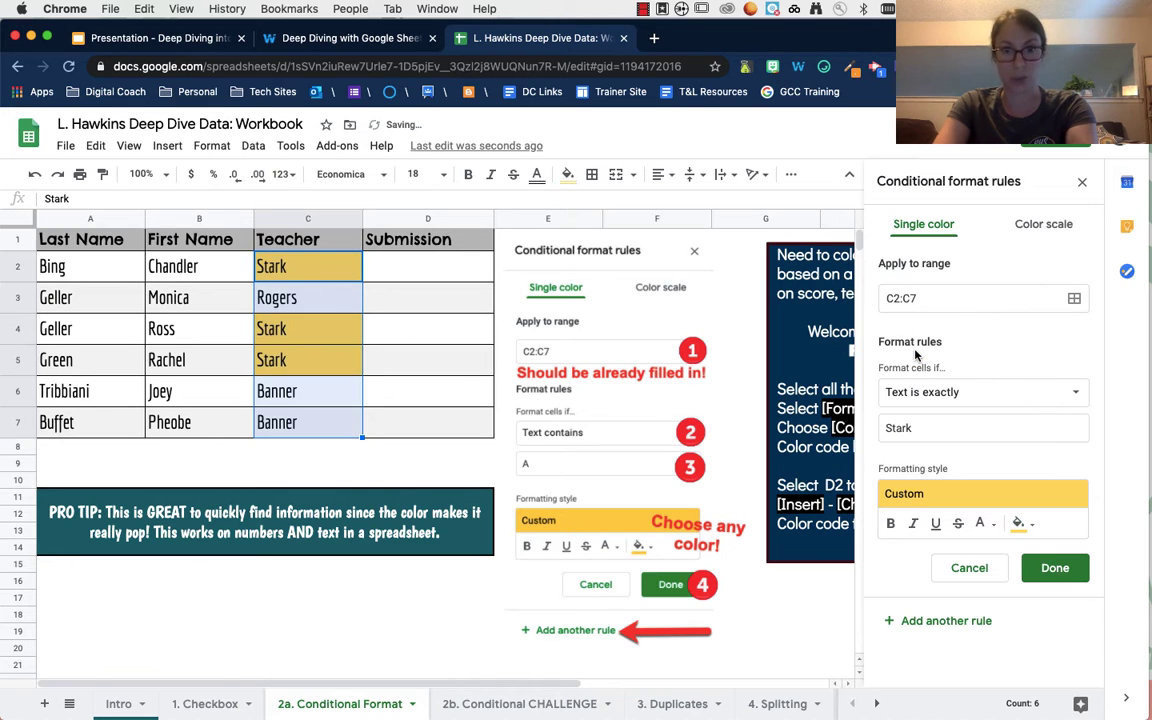
pyautogui.click(1055, 568)
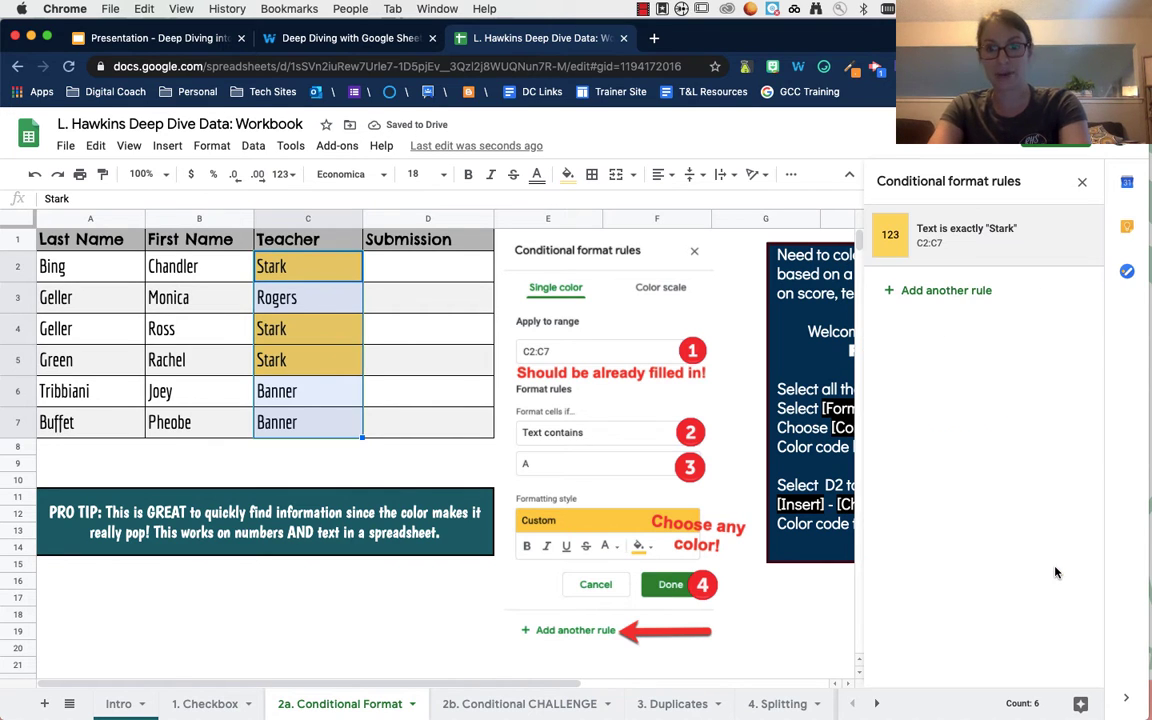
# Step: Add a second rule to Teacher cells C2:C7 that fills cells blue when the text contains "B", save it and close the rules
pyautogui.click(958, 291)
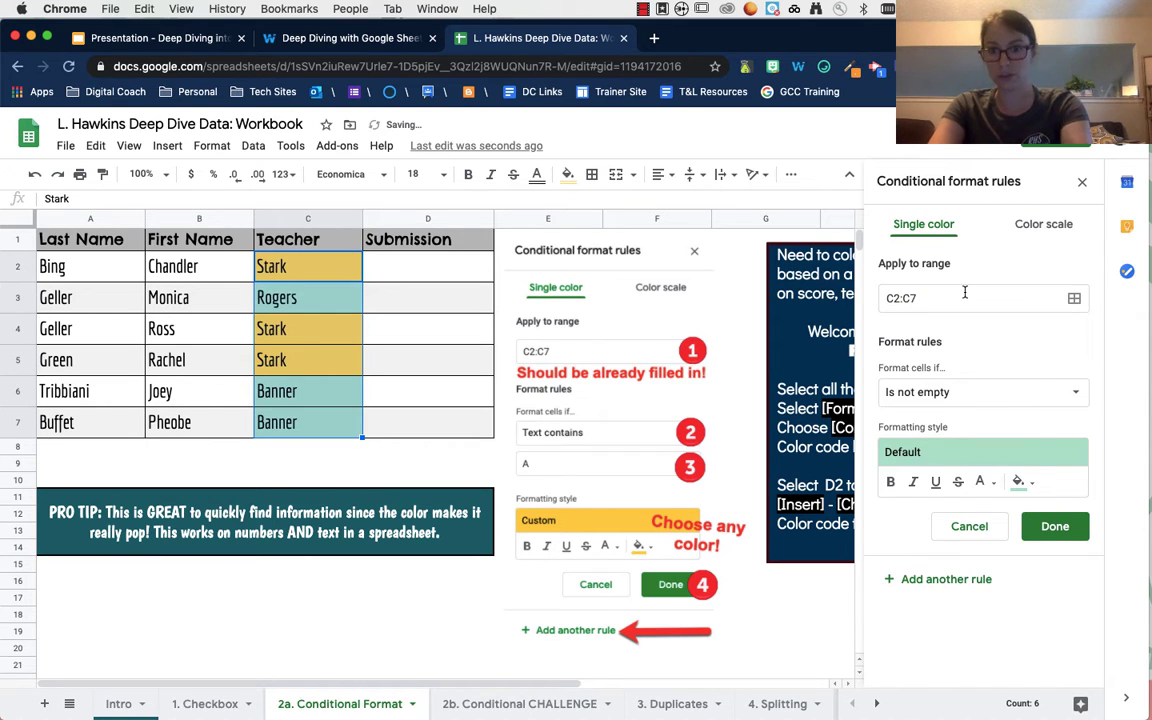
pyautogui.click(975, 392)
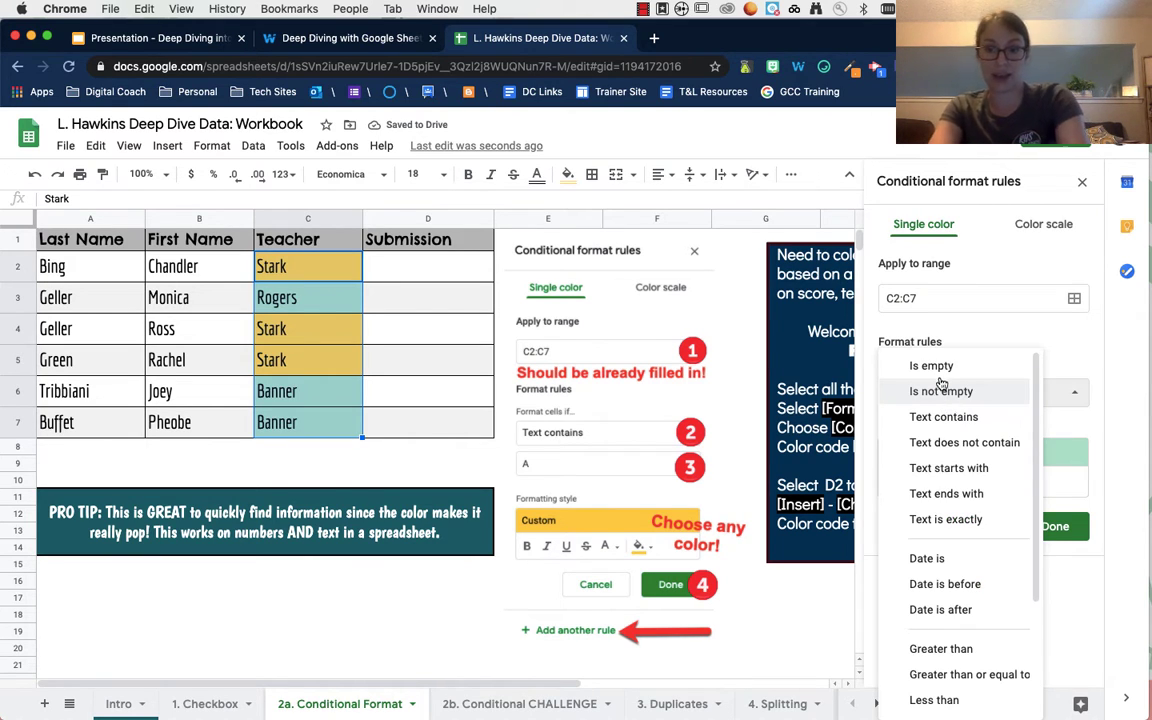
pyautogui.click(925, 417)
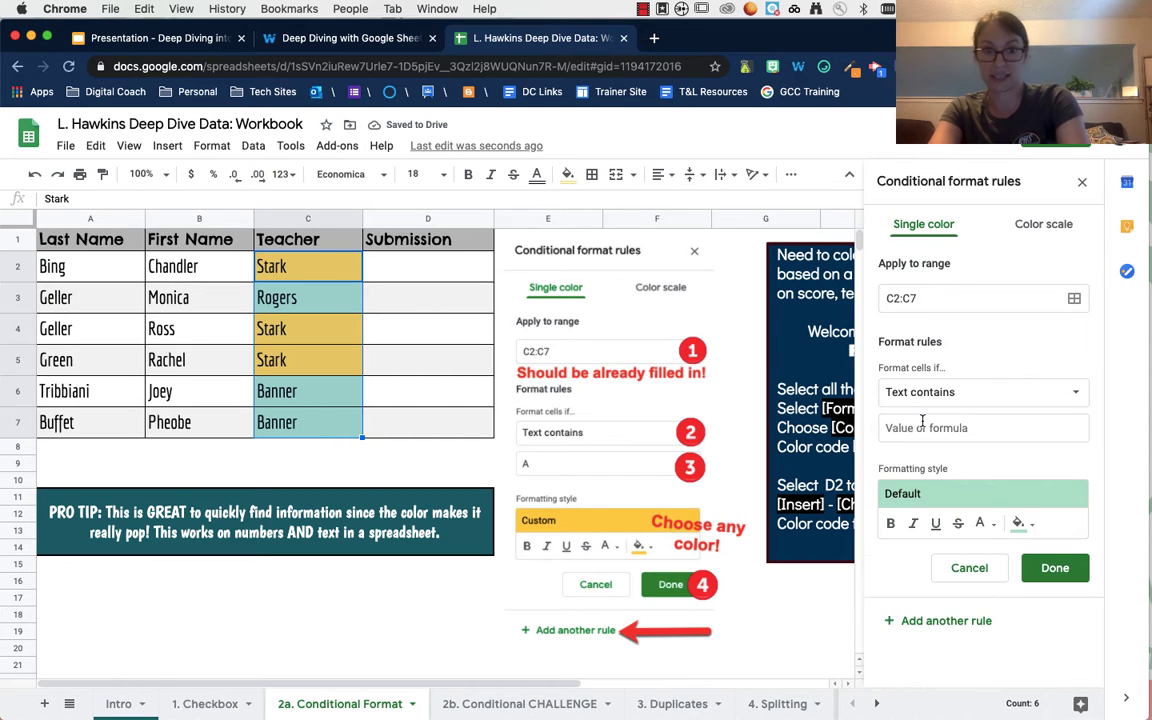
pyautogui.click(927, 427)
pyautogui.write('B')
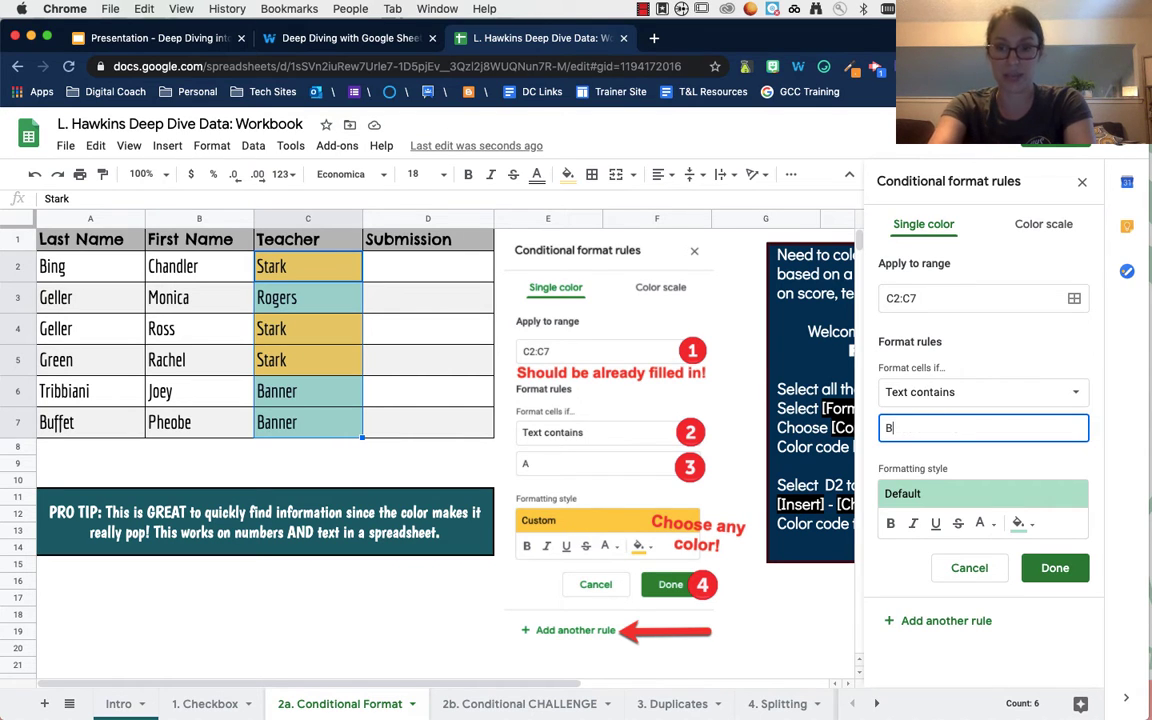
pyautogui.click(1018, 522)
pyautogui.click(967, 352)
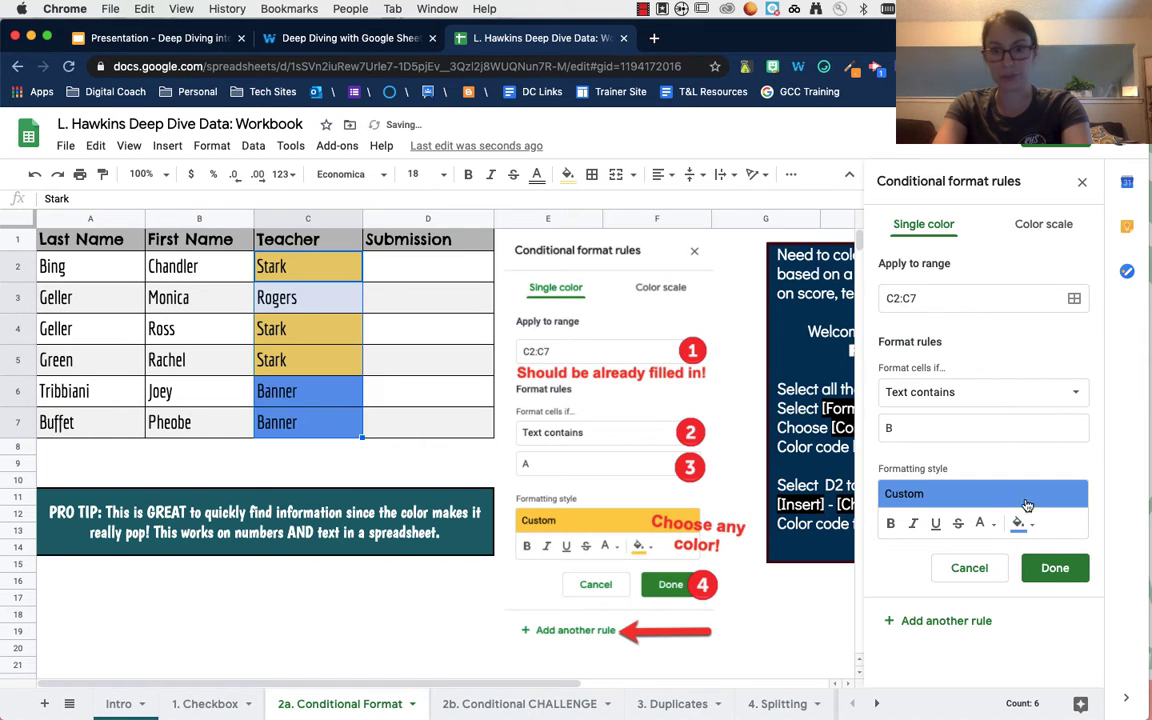
pyautogui.click(1064, 571)
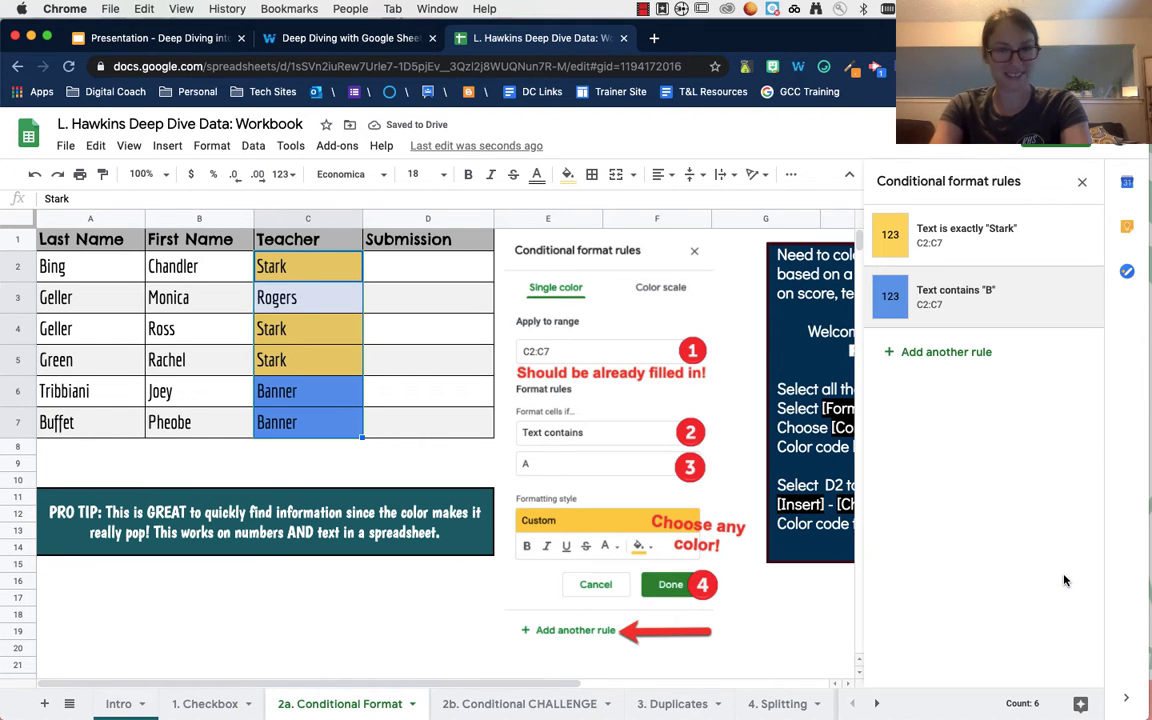
pyautogui.click(1082, 182)
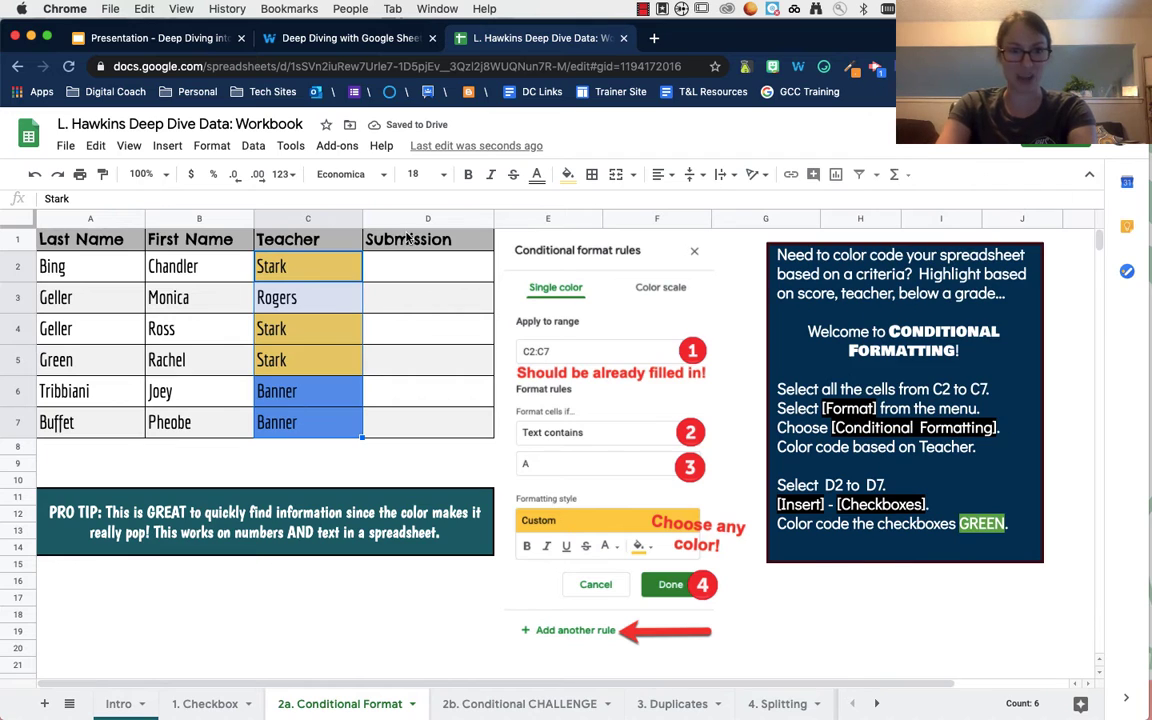
# Step: Change the teacher in C3 to "Banner"
pyautogui.click(330, 313)
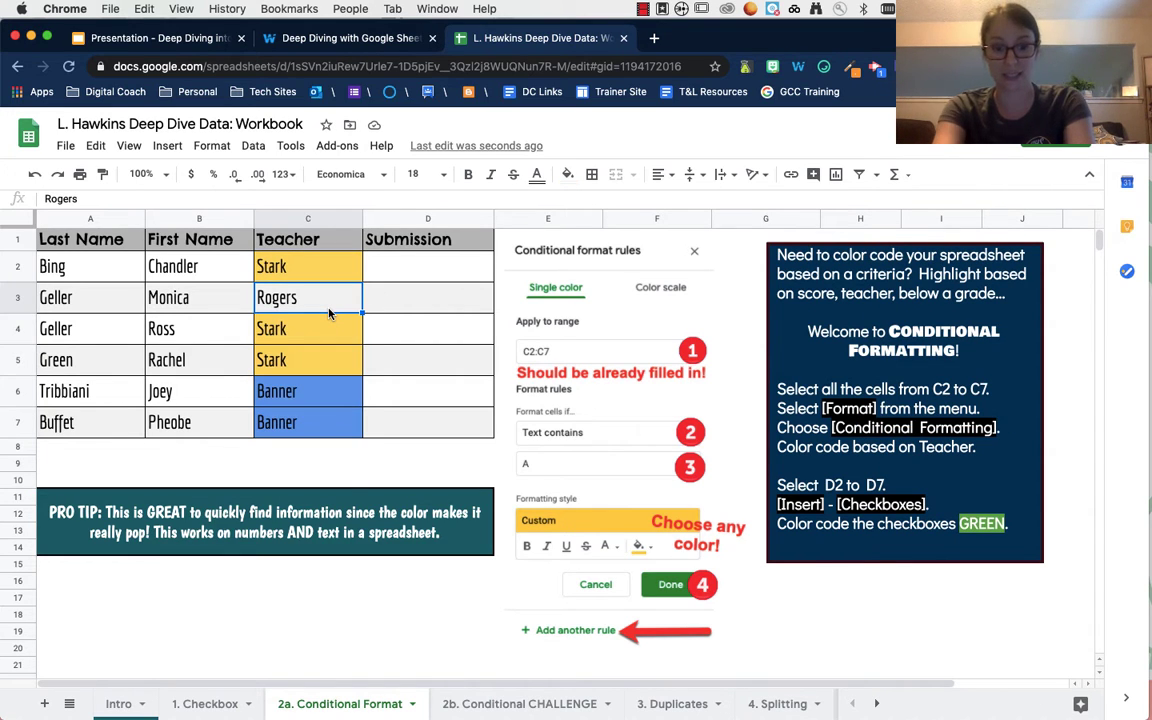
pyautogui.write('Banner')
pyautogui.press('Return')
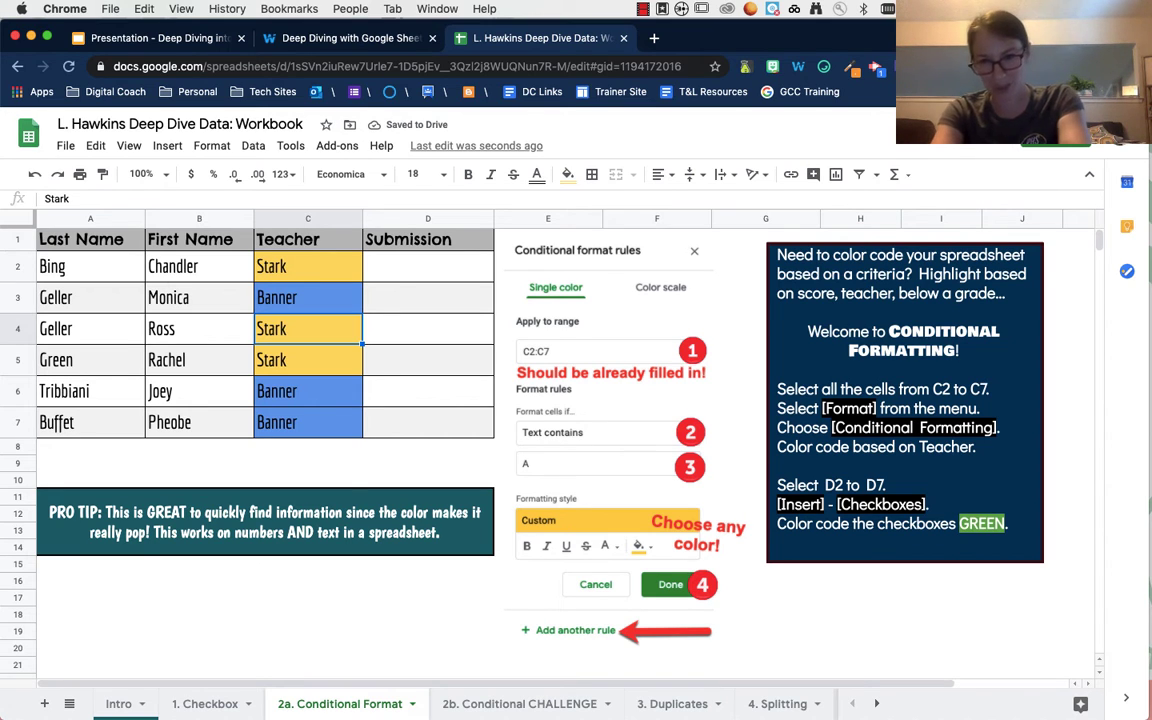
# Step: Insert checkboxes in Submission cells D2:D7 and tick the ones in D3 and D6
pyautogui.moveTo(473, 262); pyautogui.dragTo(464, 414)
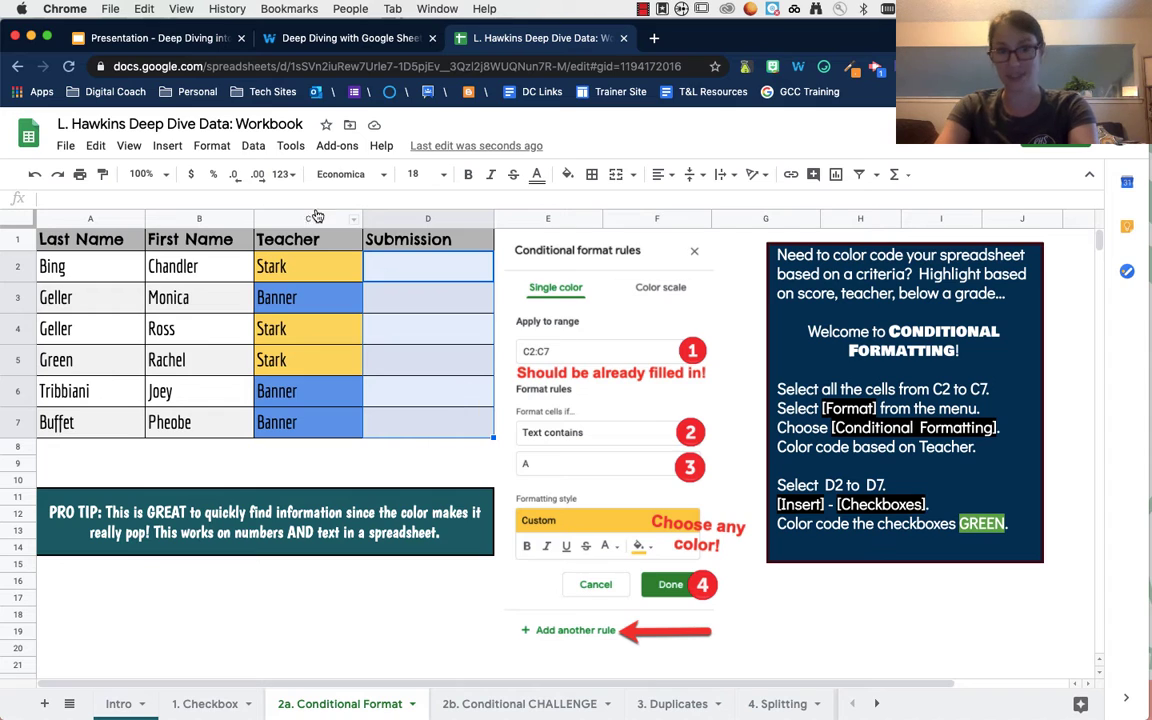
pyautogui.click(167, 146)
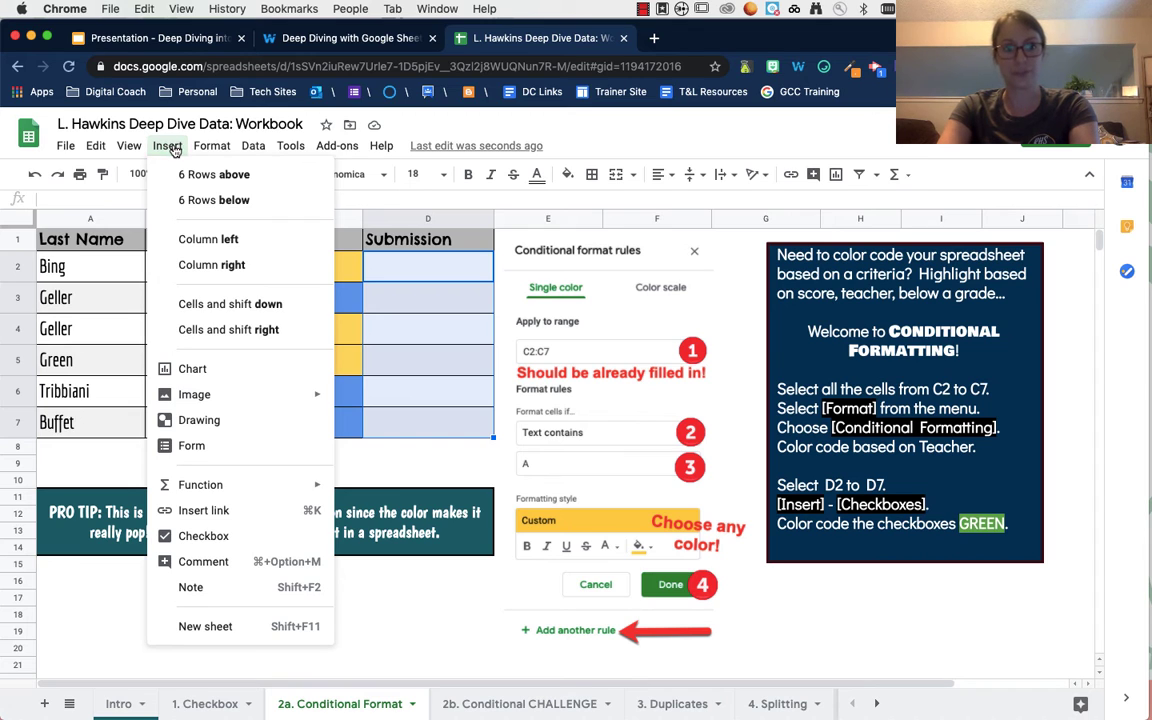
pyautogui.click(190, 535)
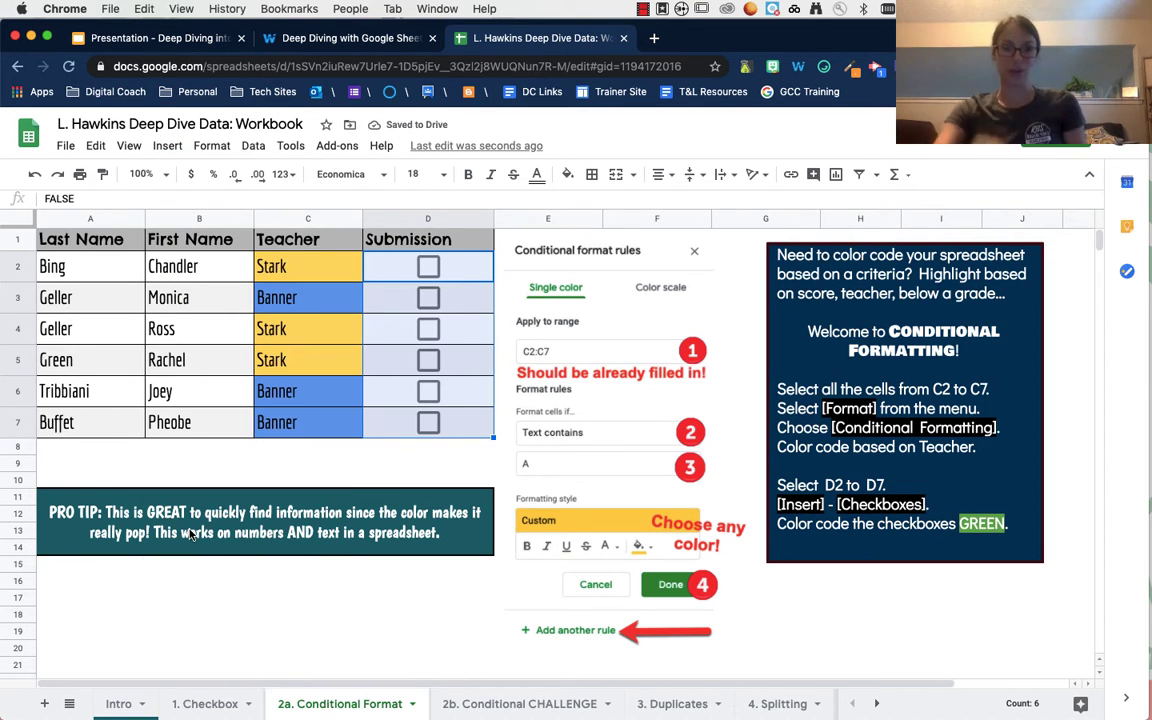
pyautogui.click(429, 298)
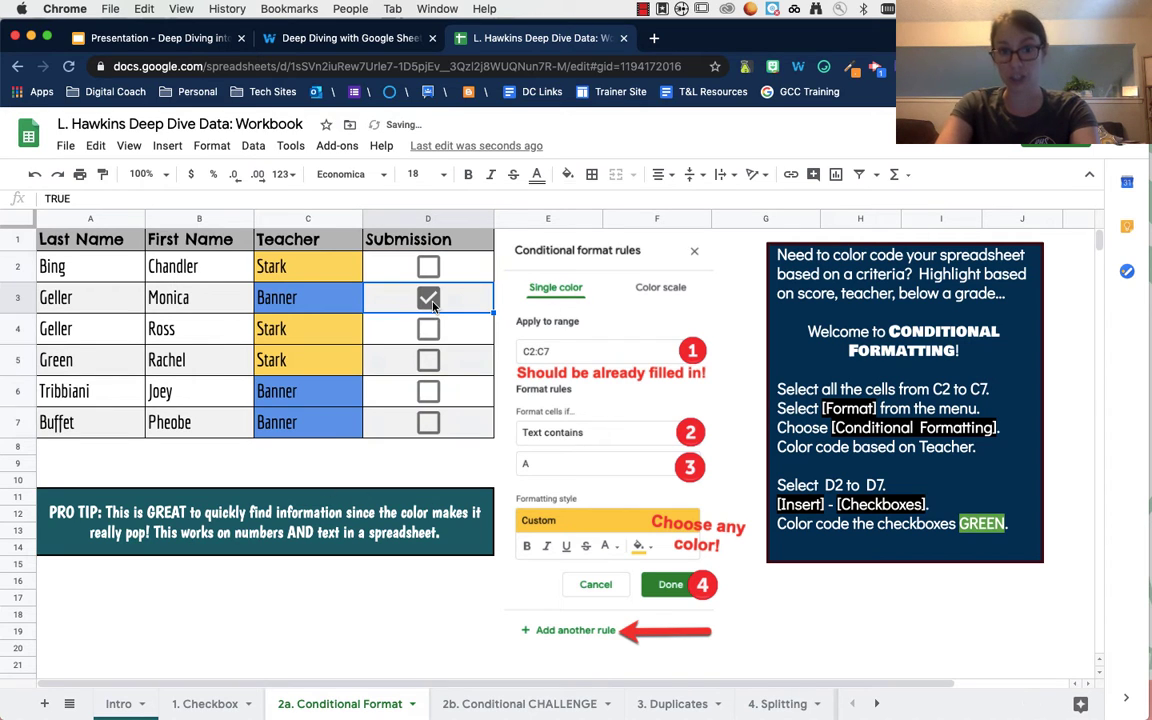
pyautogui.click(430, 393)
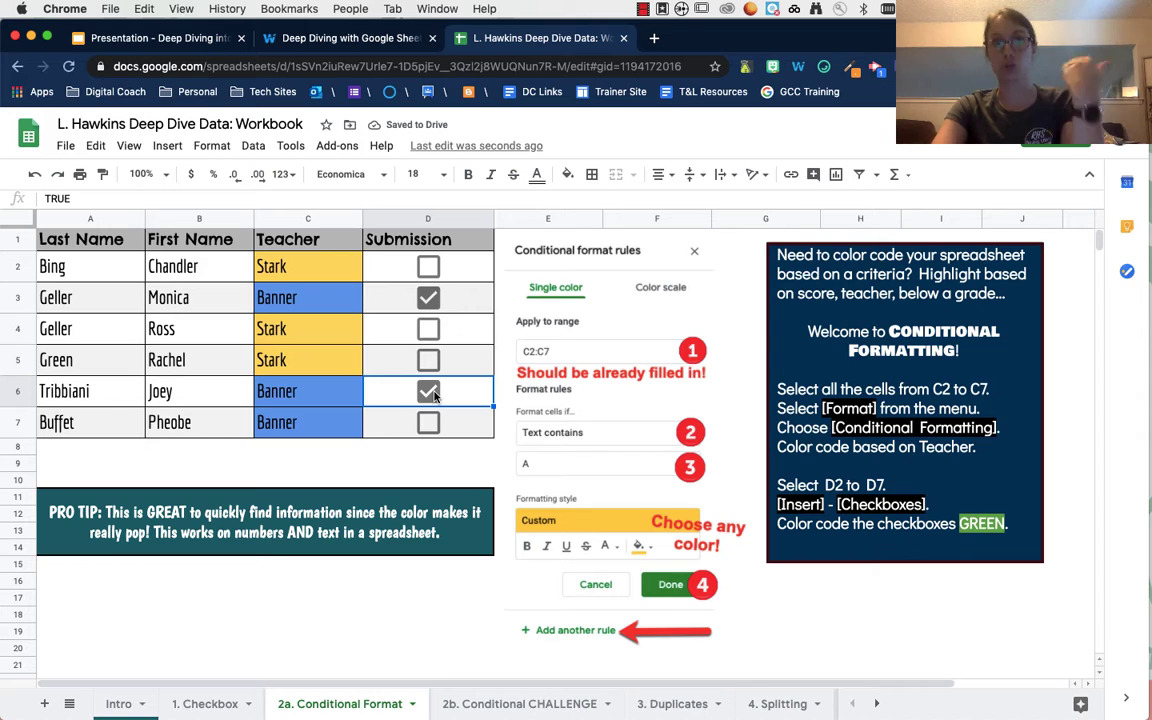
# Step: Create a conditional format rule for Submission cells D2:D7 that fills them green when Text is exactly "TRUE", and save it
pyautogui.moveTo(430, 266); pyautogui.dragTo(468, 423)
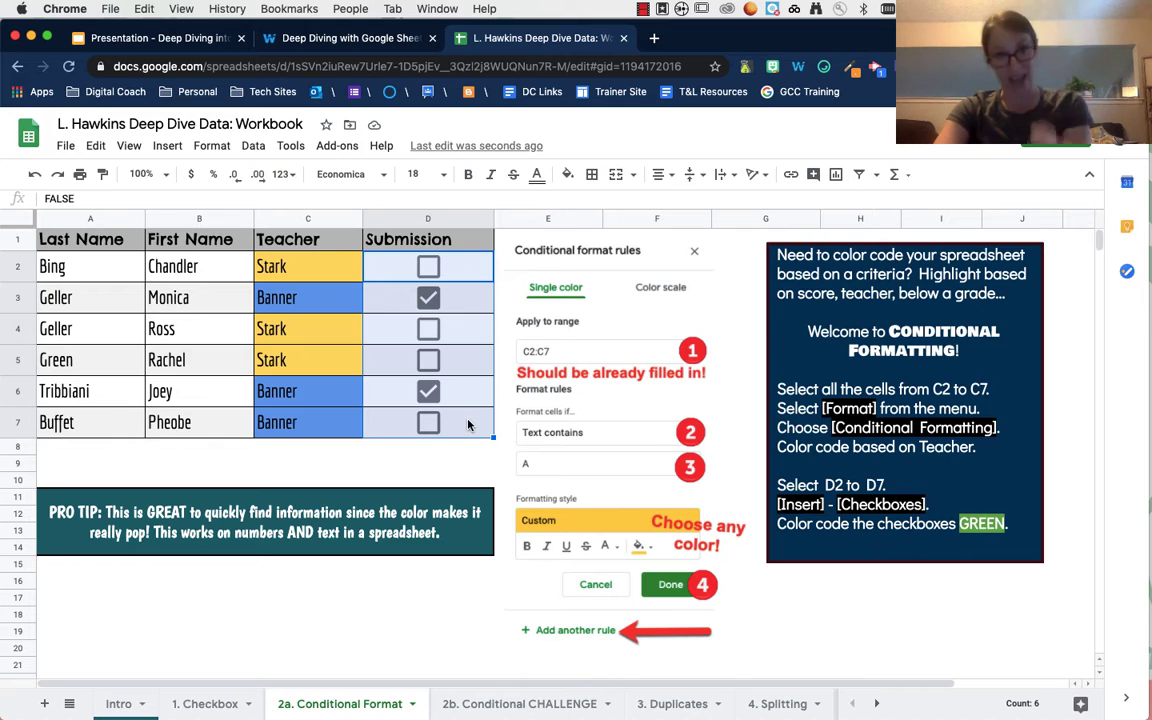
pyautogui.click(212, 146)
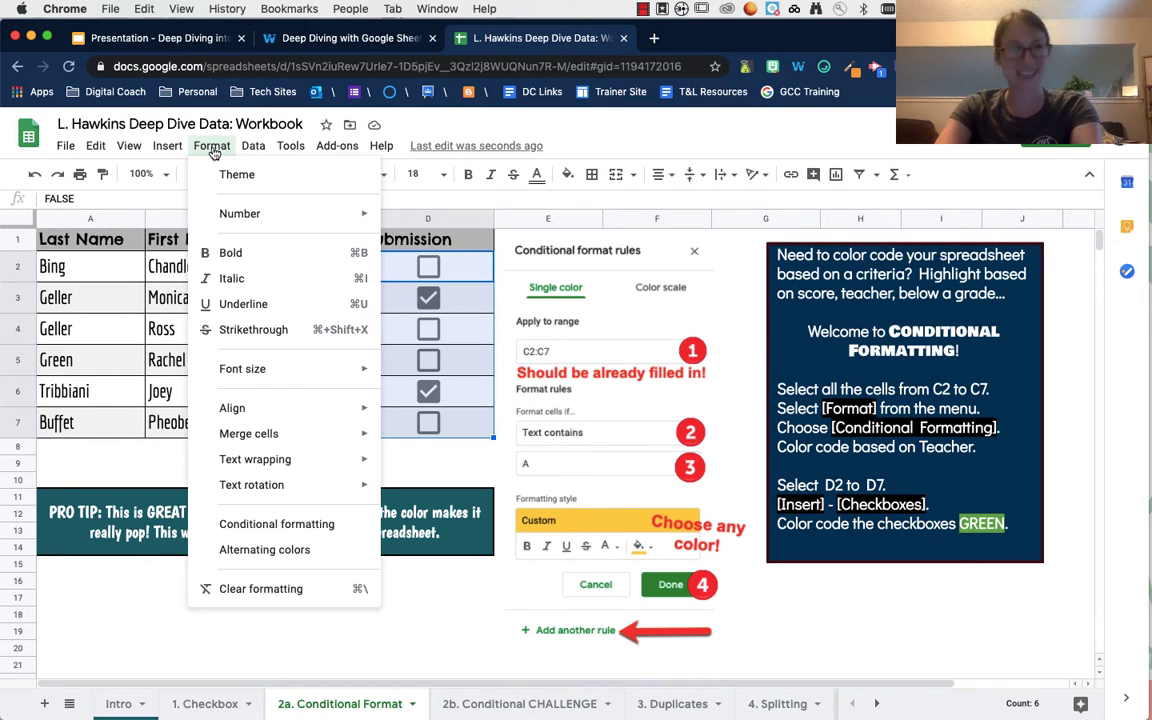
pyautogui.click(245, 524)
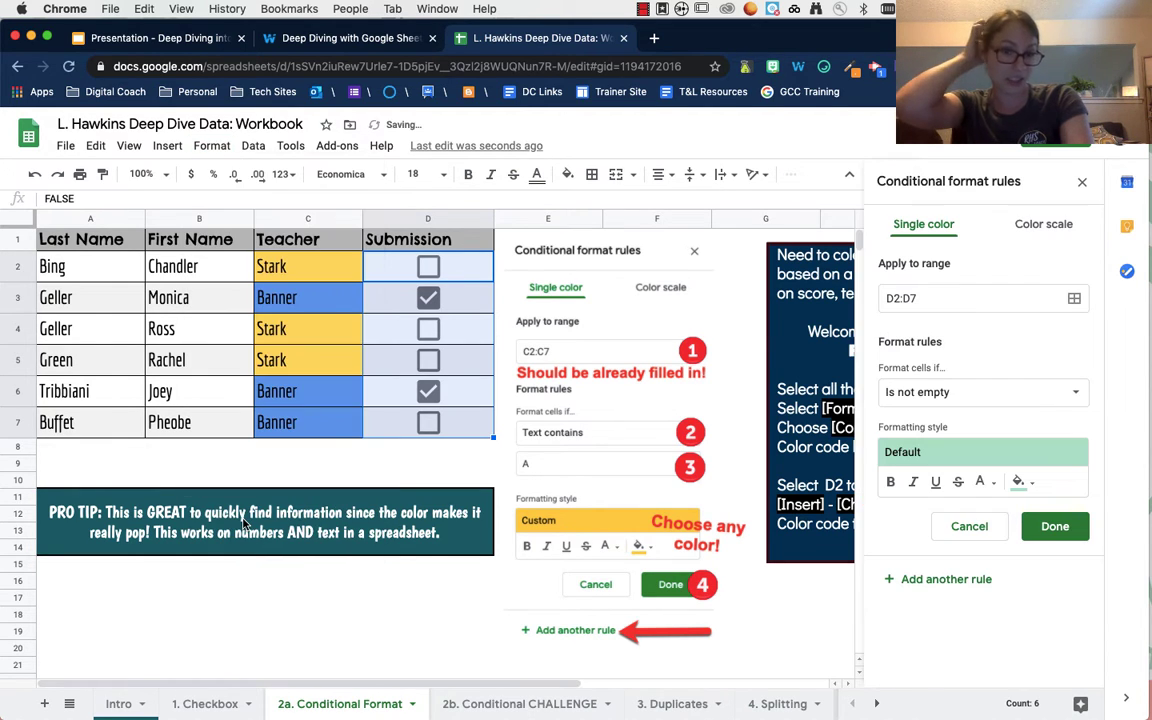
pyautogui.click(955, 396)
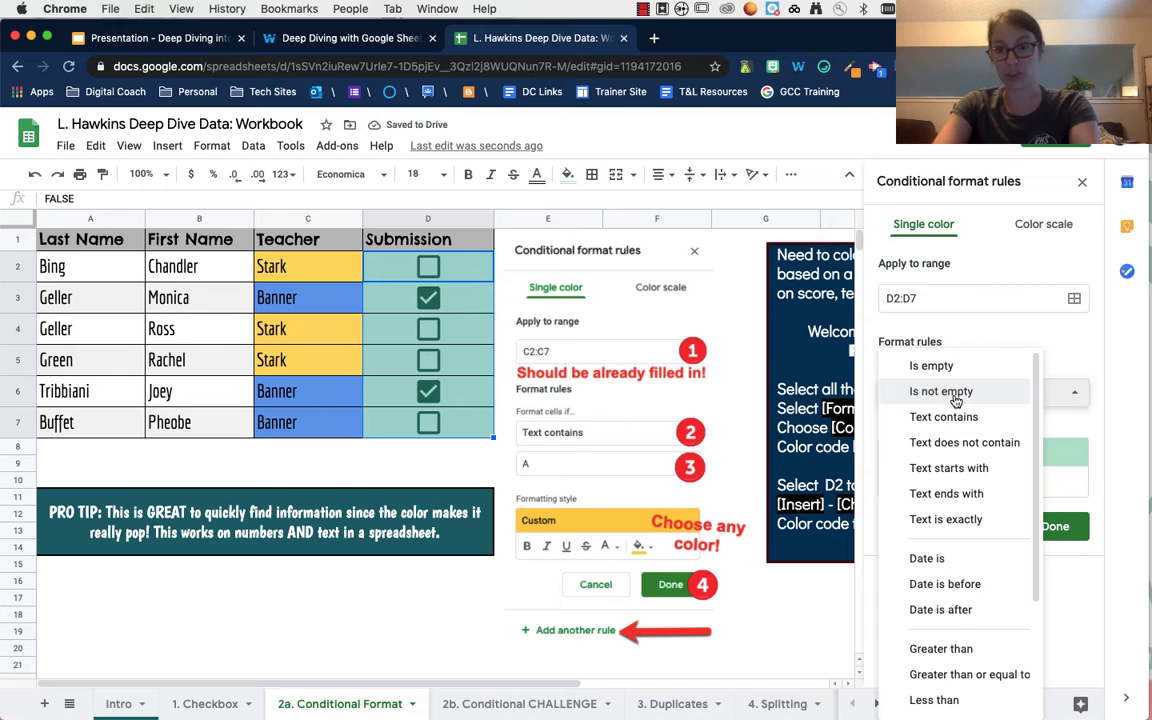
pyautogui.click(955, 519)
pyautogui.click(976, 427)
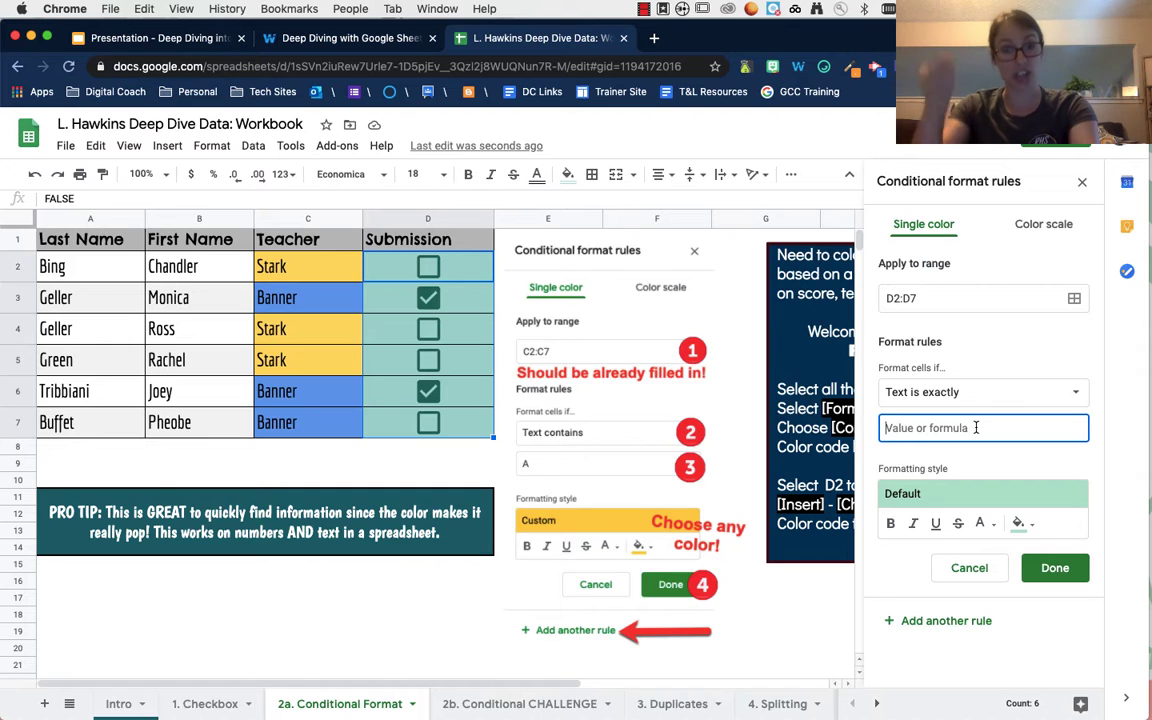
pyautogui.write('TRUE')
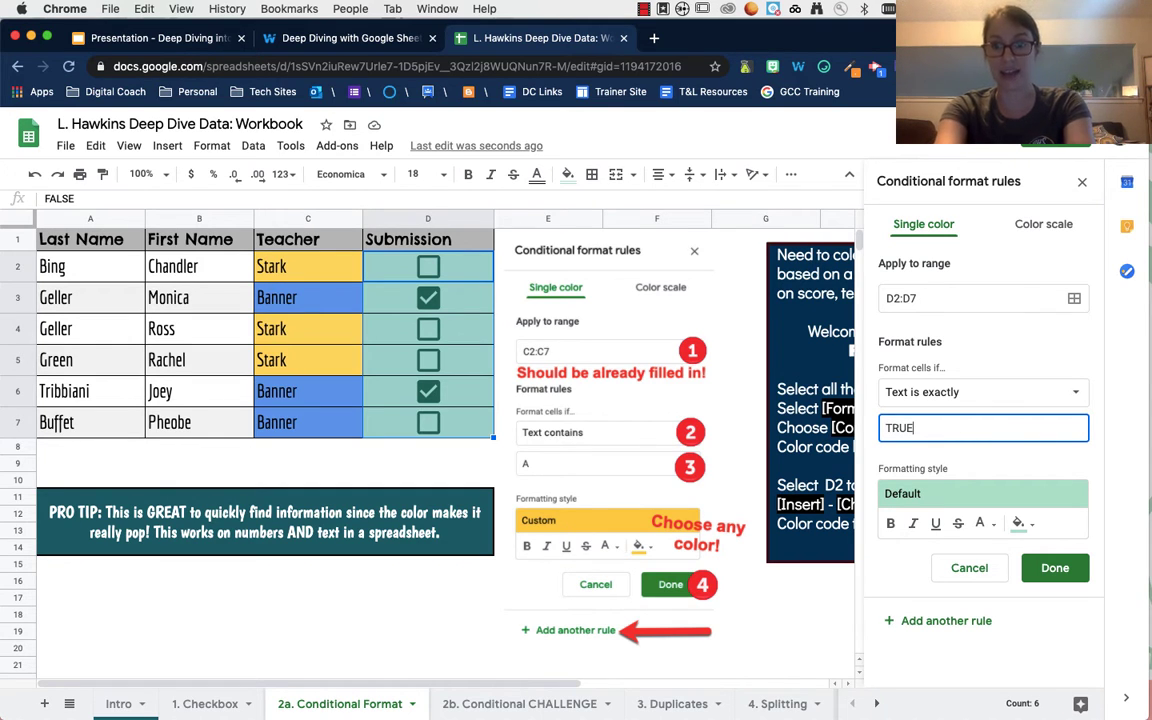
pyautogui.click(1022, 526)
pyautogui.click(932, 372)
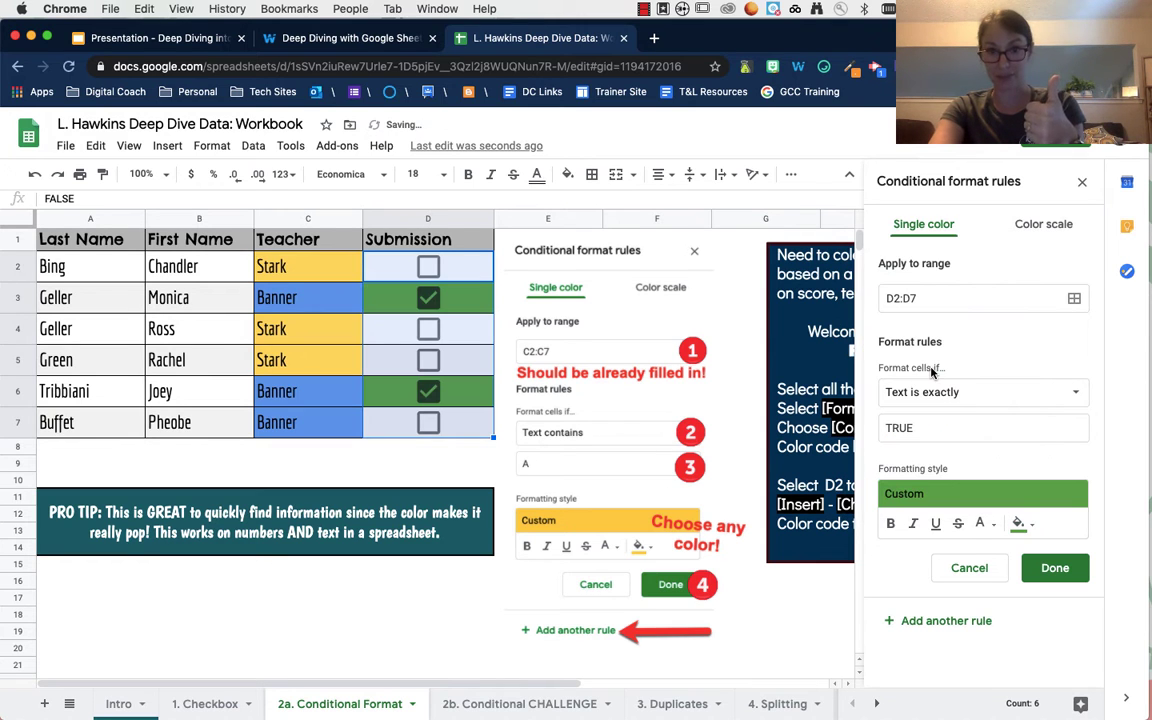
pyautogui.click(1055, 567)
# Step: On the 2b. Conditional CHALLENGE sheet, create a conditional format rule for Score cells D2:D7 matching values less than or equal to 69
pyautogui.click(510, 704)
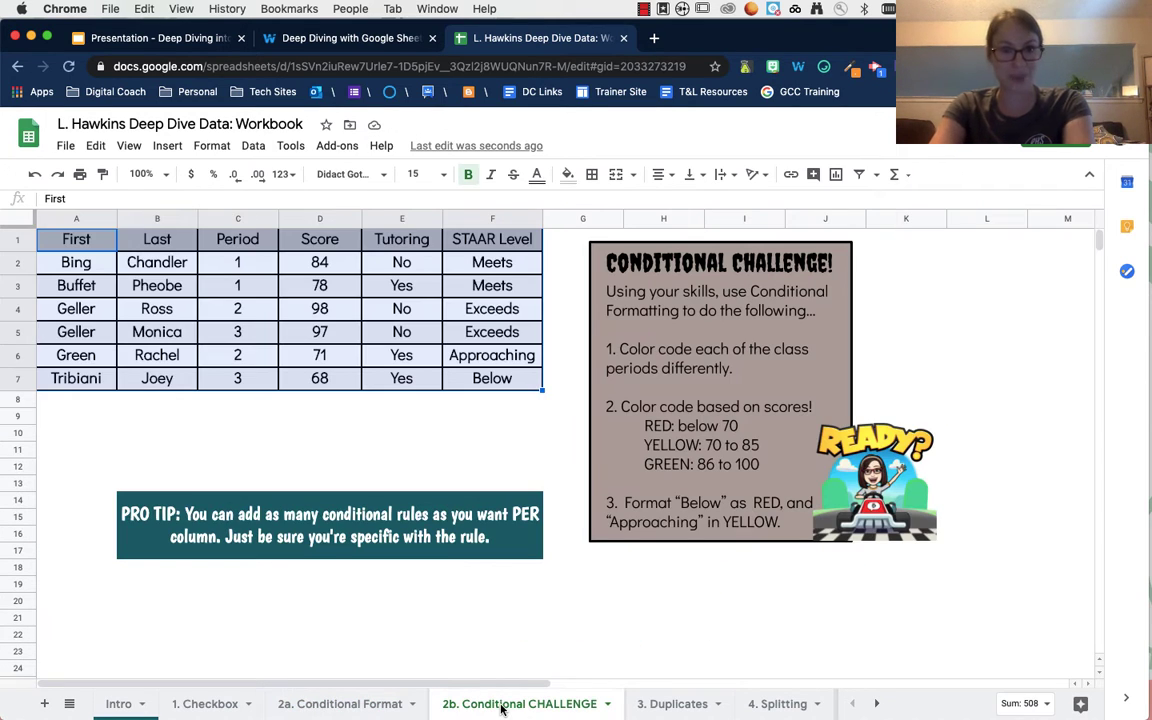
pyautogui.click(398, 416)
pyautogui.click(340, 264)
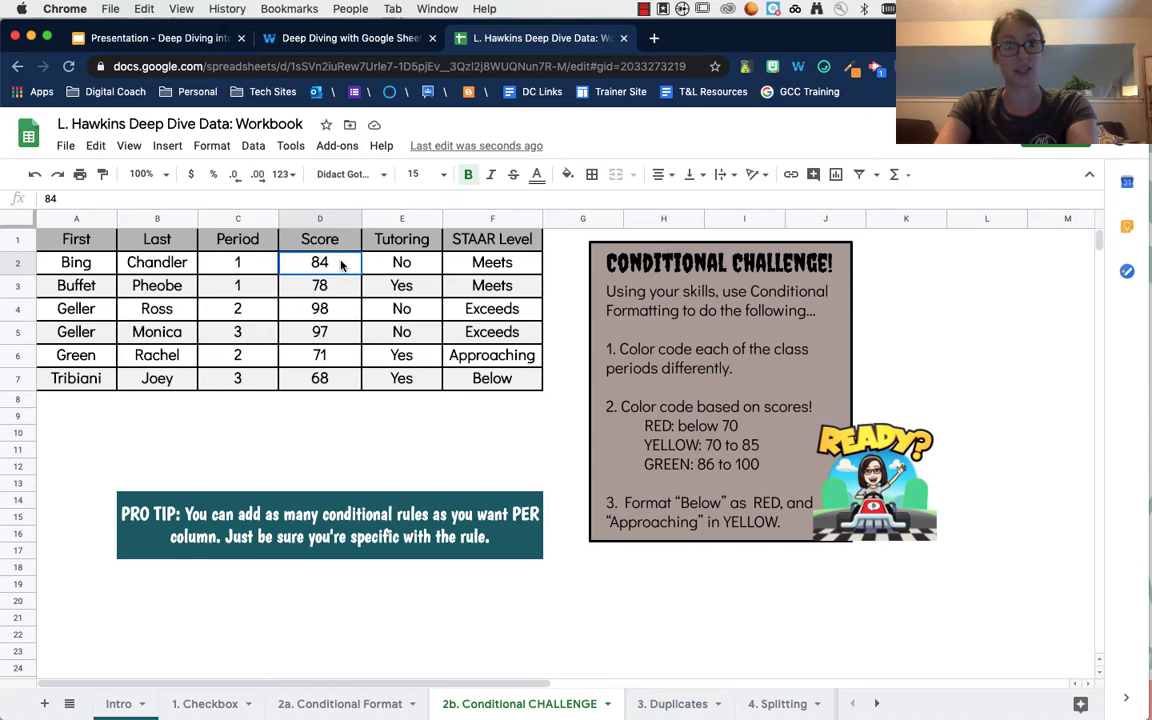
pyautogui.moveTo(340, 264); pyautogui.dragTo(336, 390)
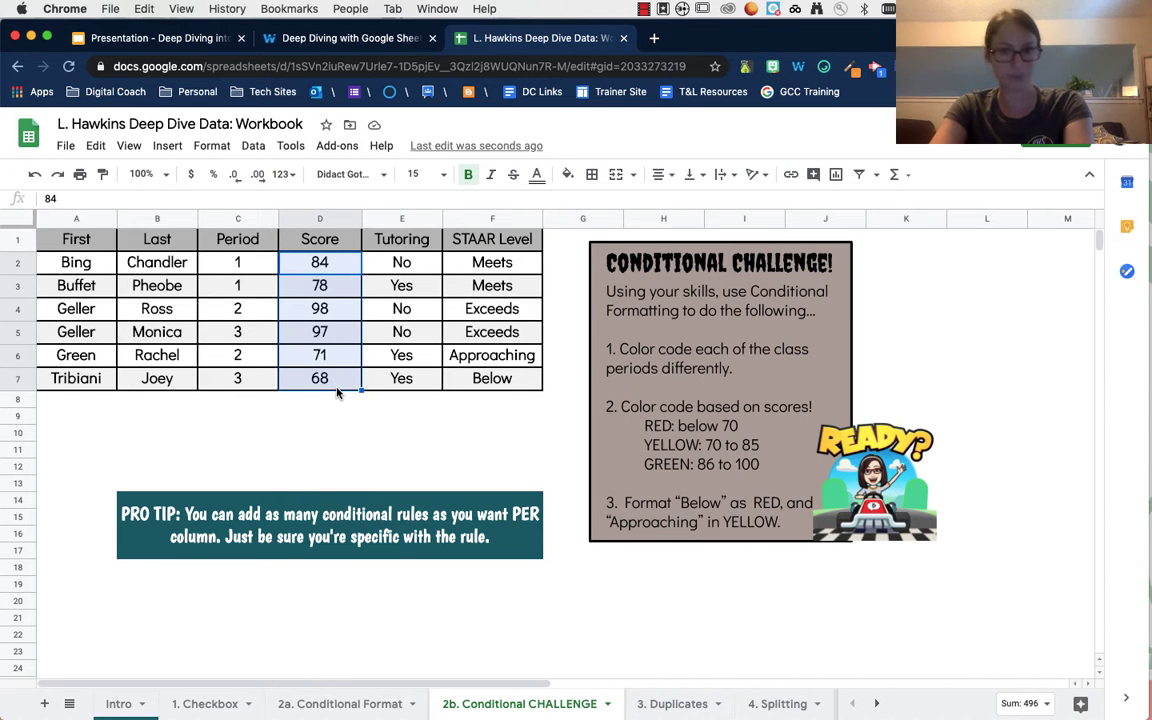
pyautogui.click(226, 147)
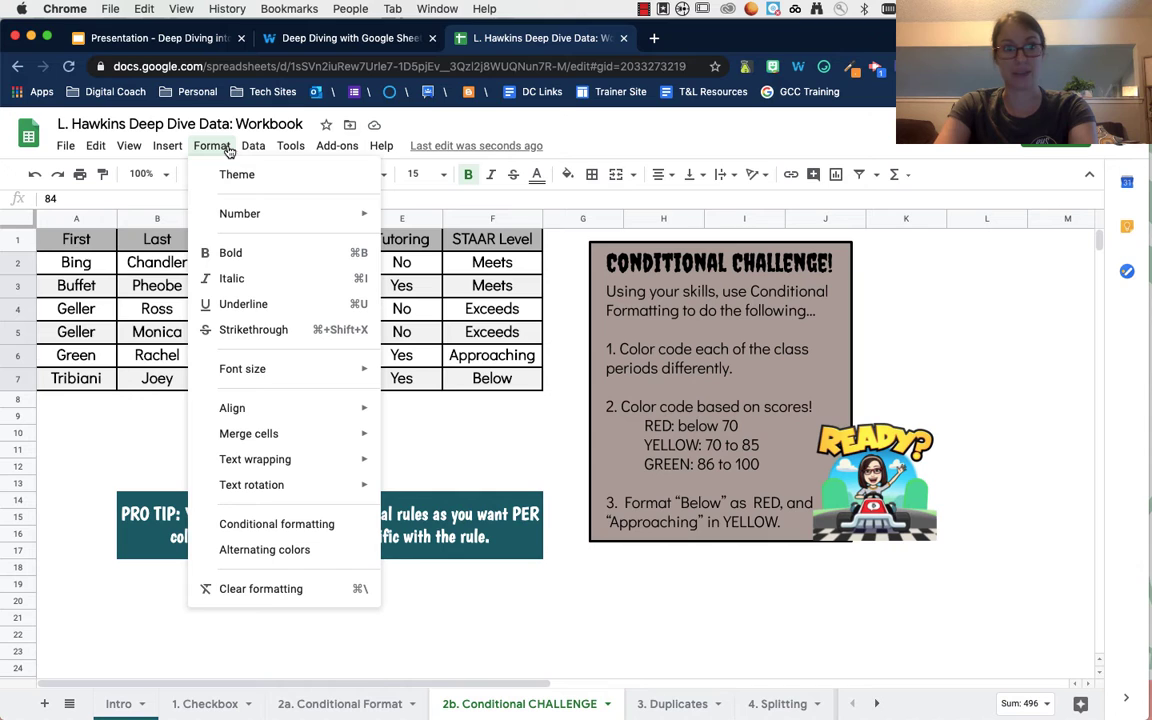
pyautogui.click(212, 532)
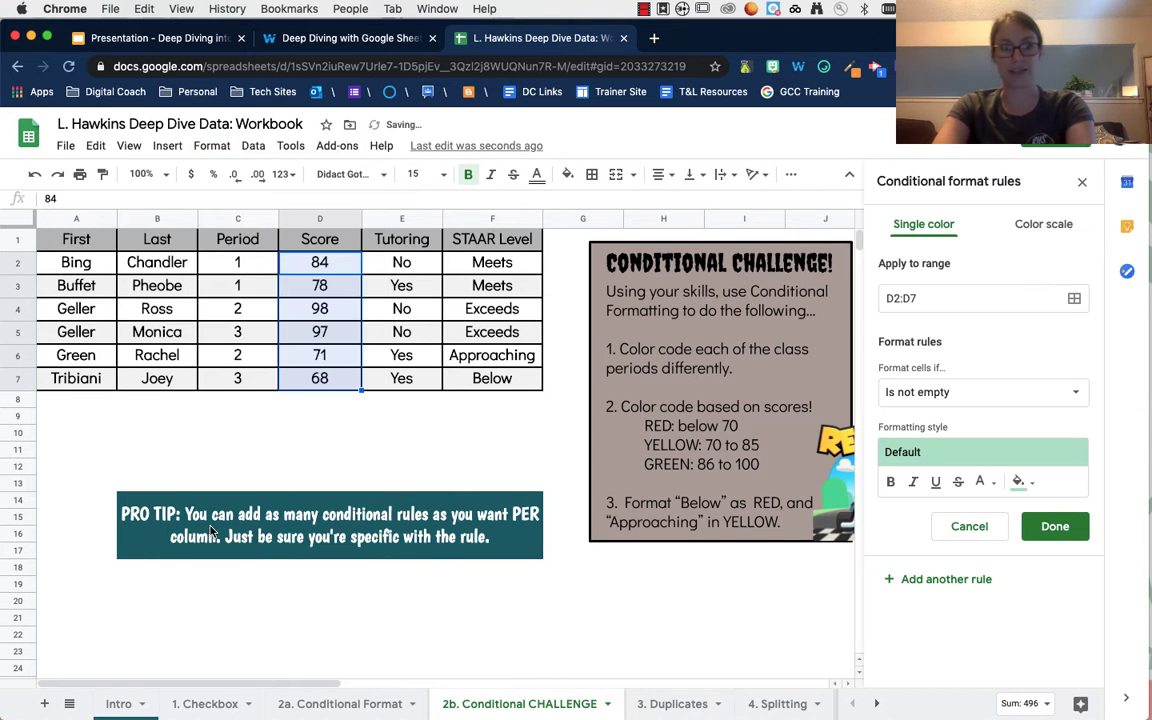
pyautogui.click(940, 393)
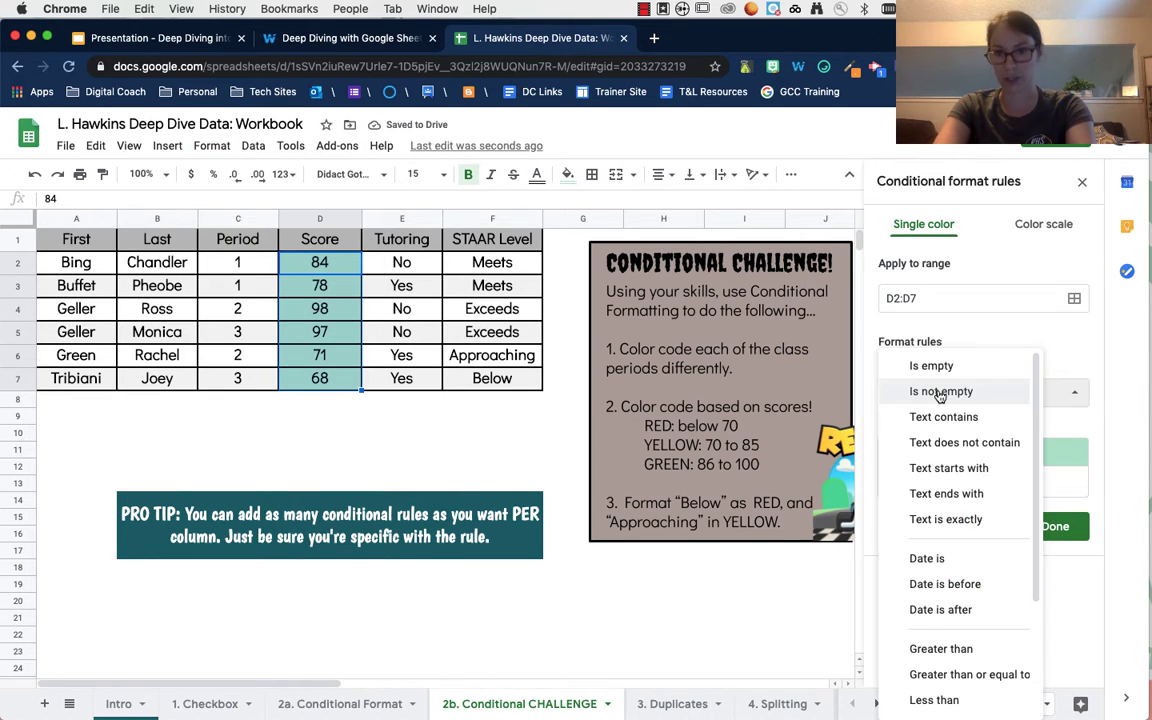
pyautogui.scroll(-2, 945, 552)
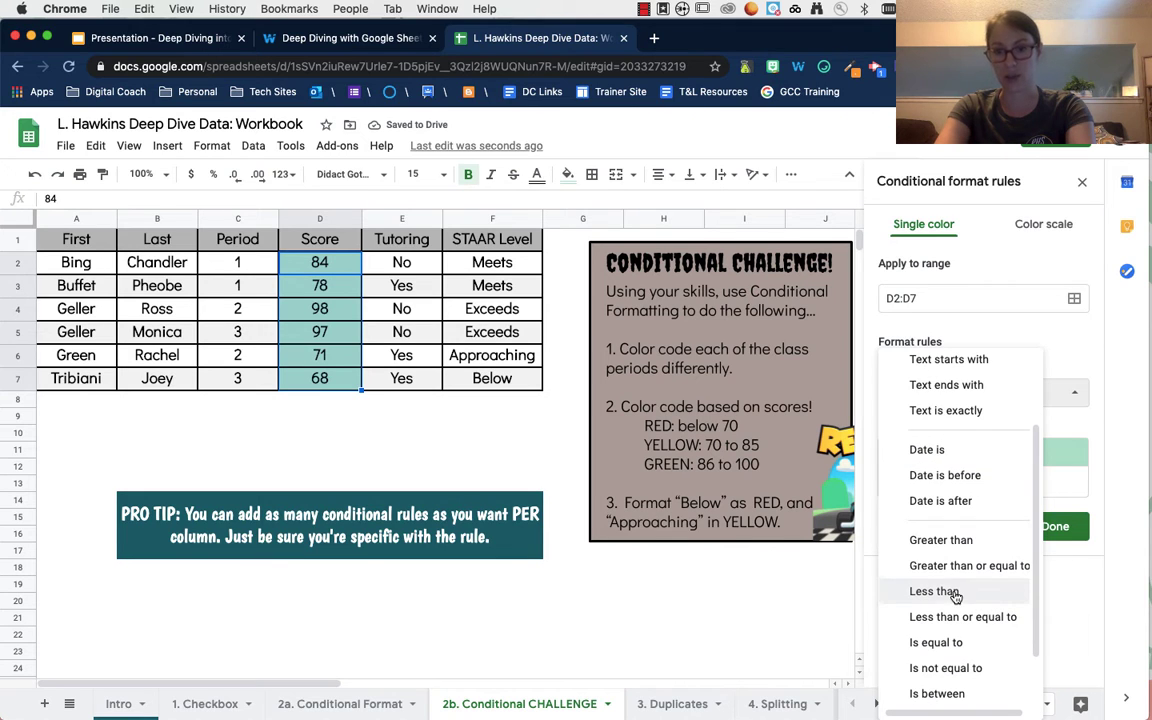
pyautogui.click(934, 592)
pyautogui.click(998, 428)
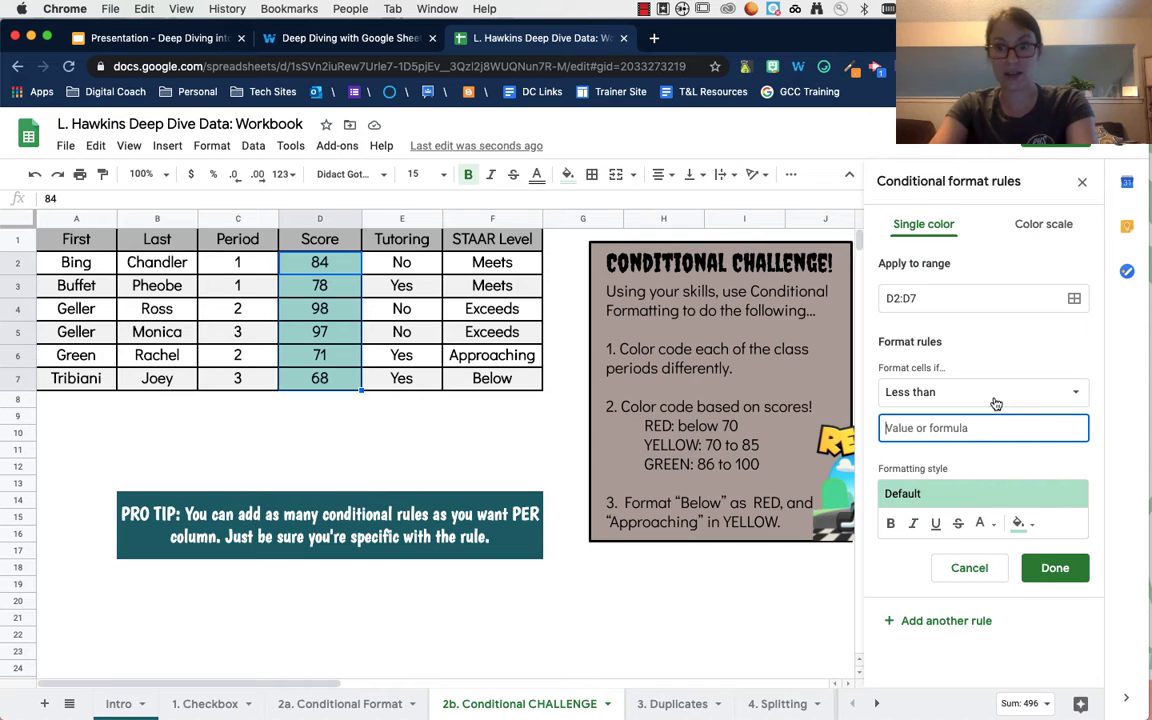
pyautogui.click(993, 393)
pyautogui.click(998, 486)
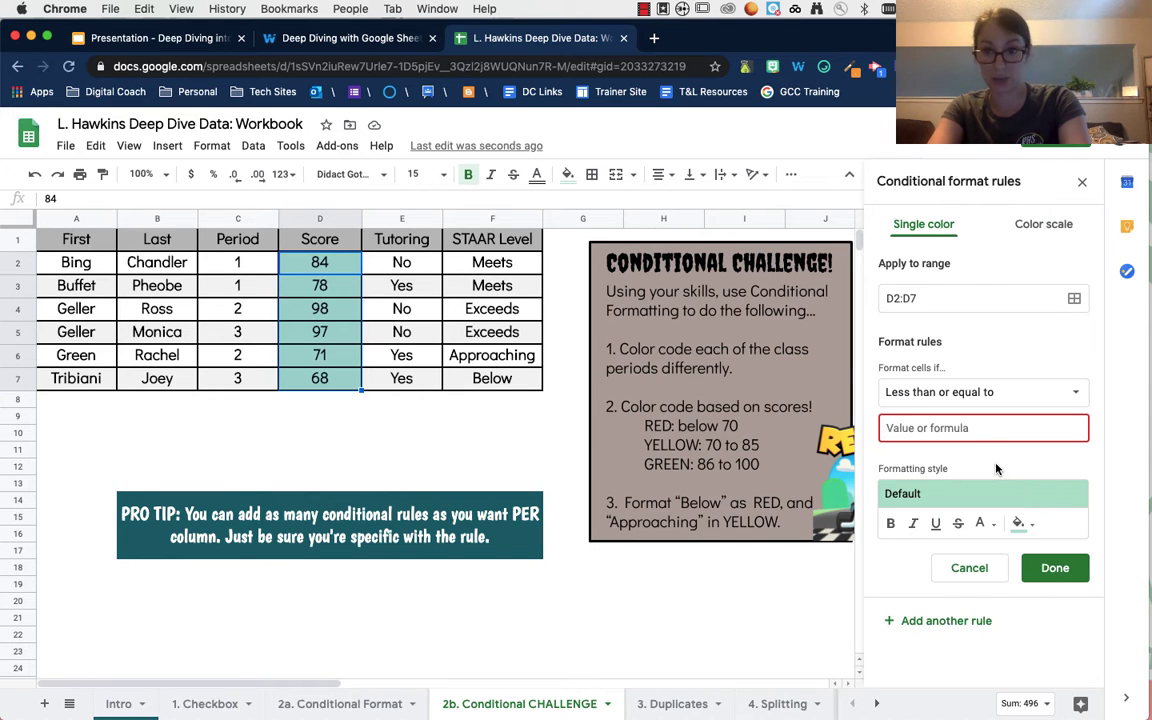
pyautogui.write('69')
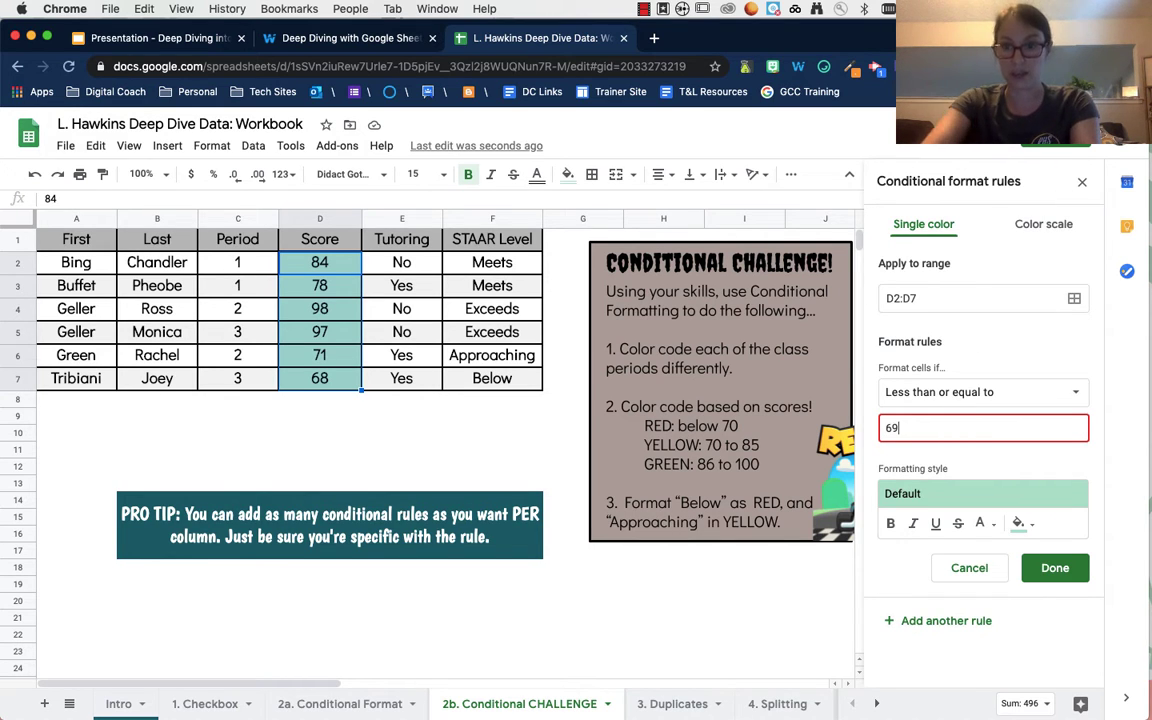
# Step: Set the low-score rule's fill to light red and save the rule
pyautogui.click(1018, 523)
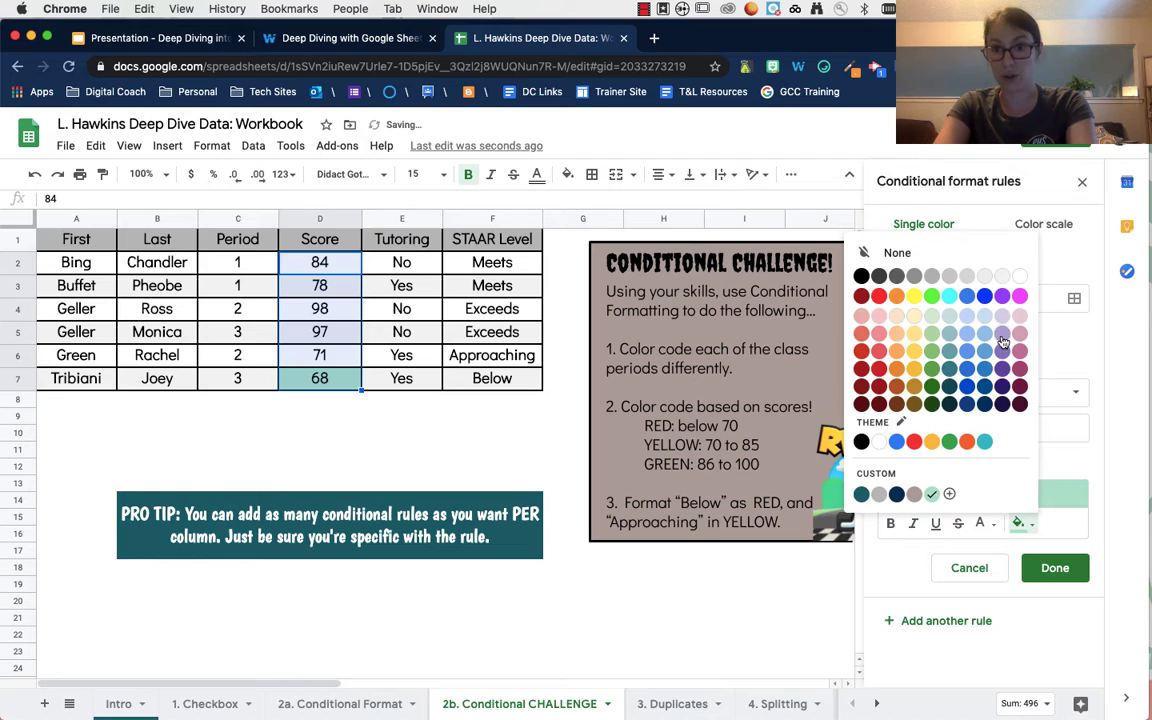
pyautogui.click(880, 333)
pyautogui.click(1055, 568)
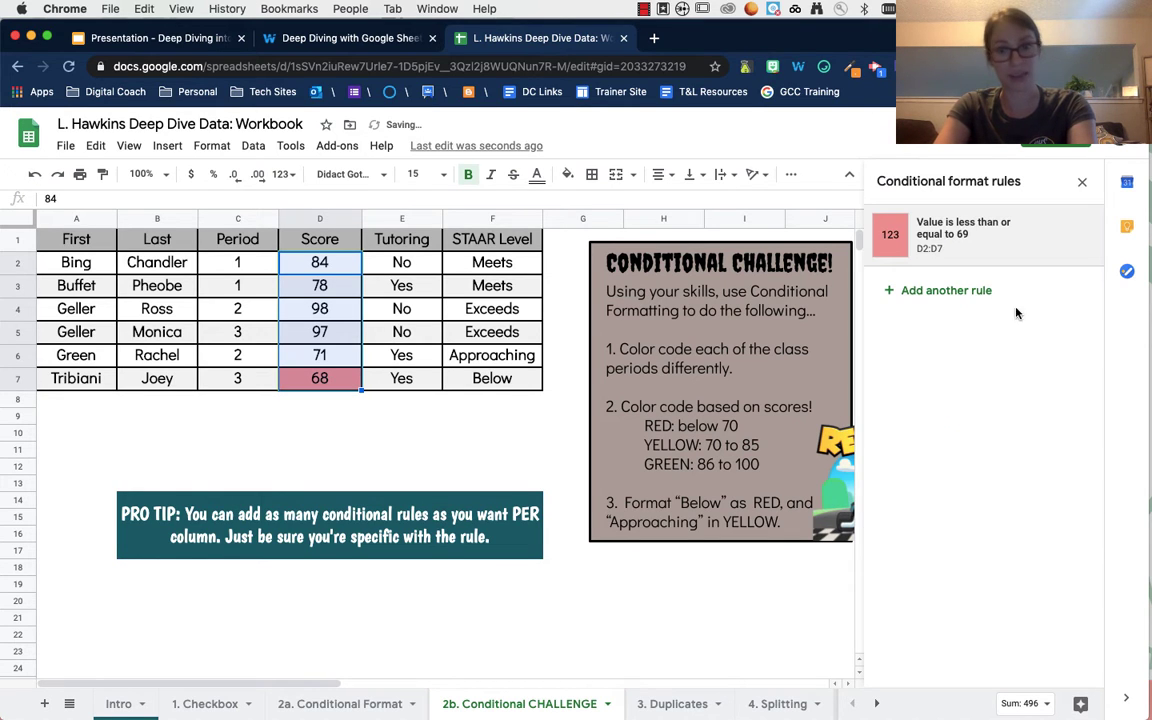
# Step: Add a second conditional format rule for Score cells D2:D7 matching values between 70 and 79
pyautogui.click(968, 292)
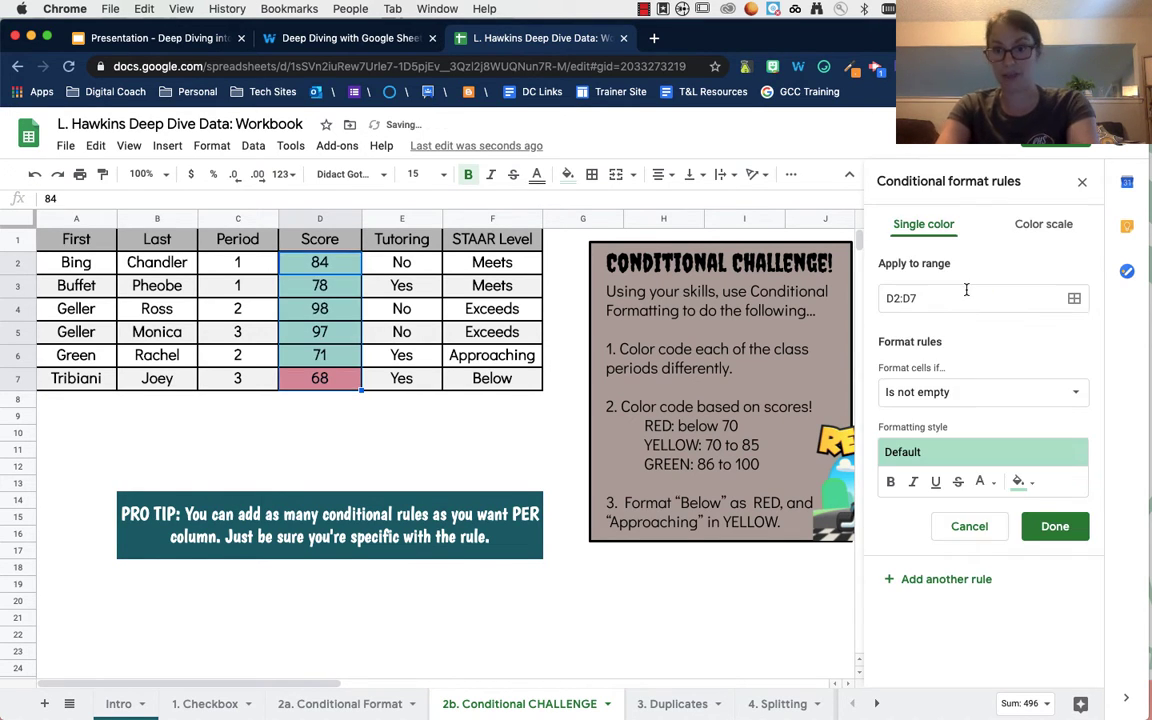
pyautogui.click(959, 396)
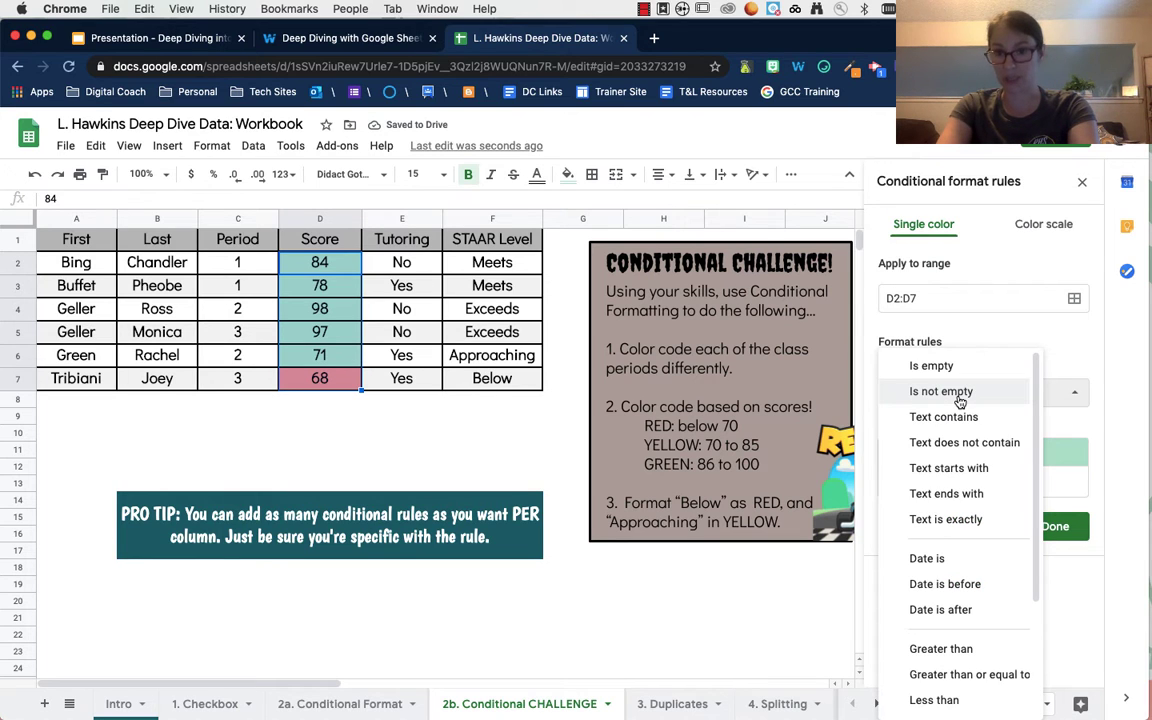
pyautogui.scroll(-3, 980, 640)
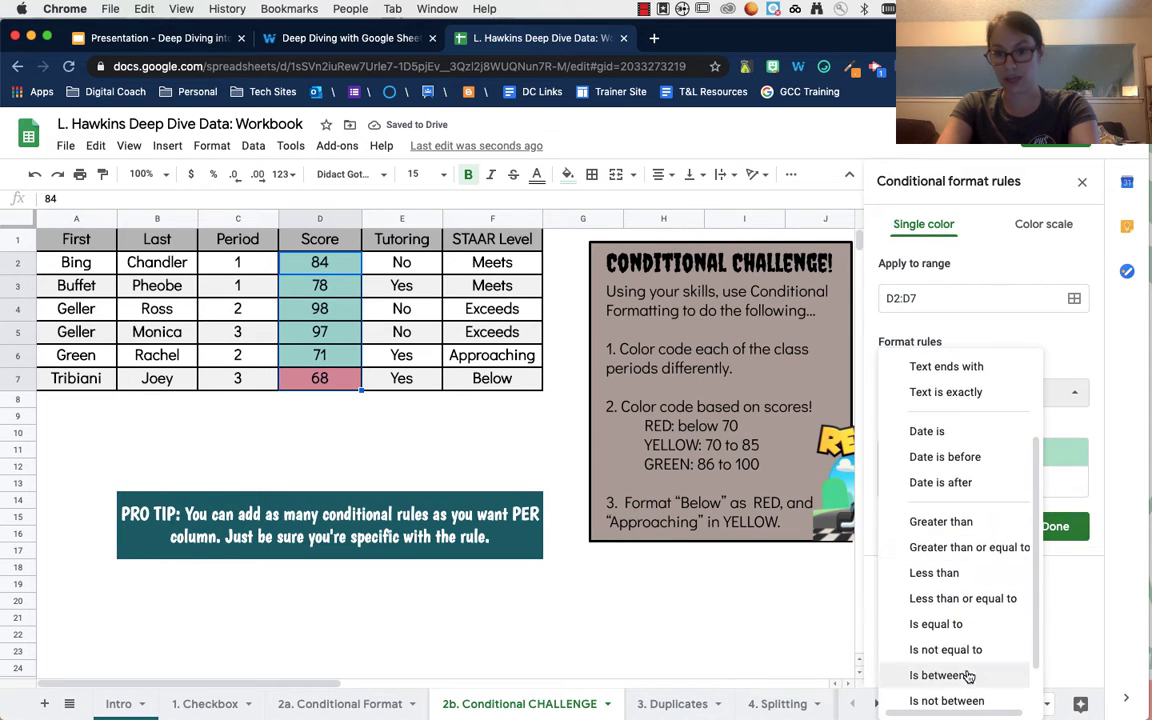
pyautogui.click(960, 677)
pyautogui.click(945, 428)
pyautogui.write('70')
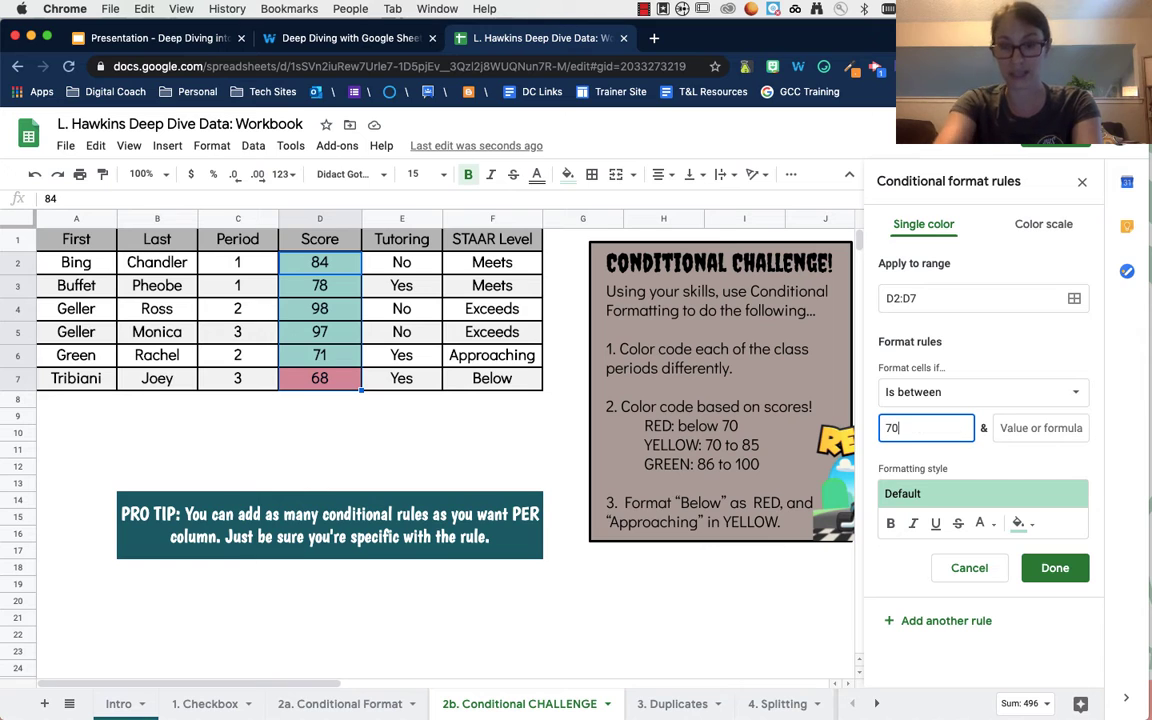
pyautogui.click(1048, 425)
pyautogui.write('79')
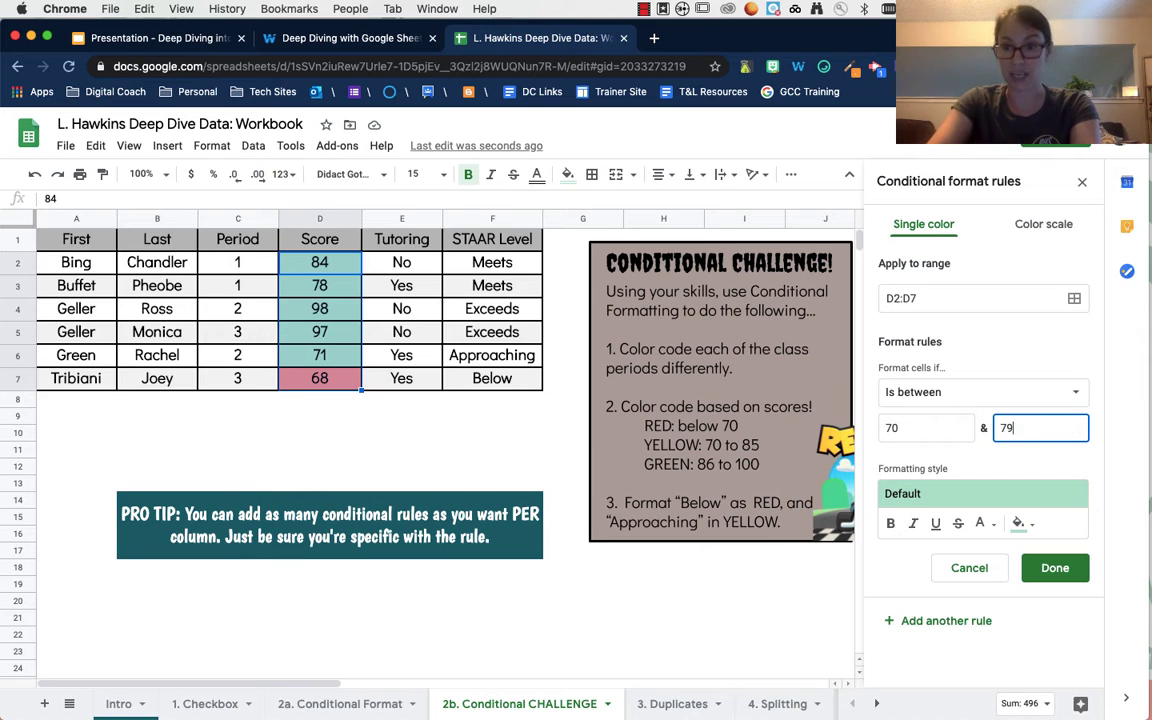
# Step: Set the fill of the 70–79 score rule to orange and save the rule
pyautogui.click(1018, 523)
pyautogui.click(900, 354)
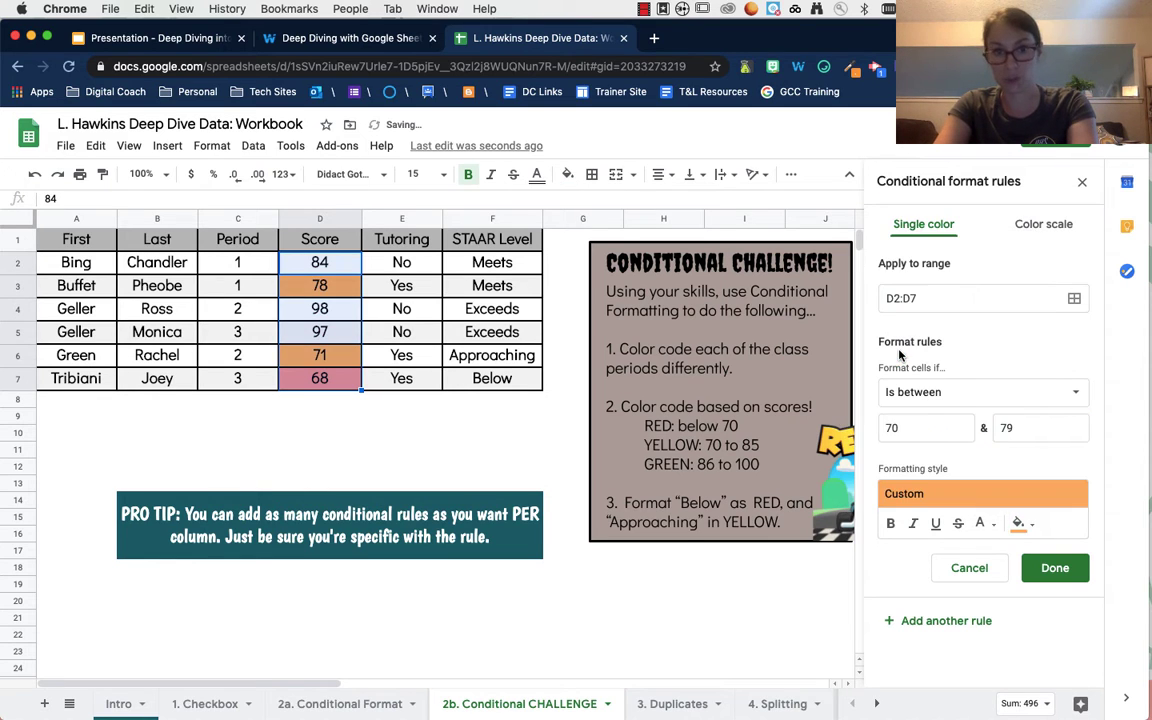
pyautogui.click(1055, 568)
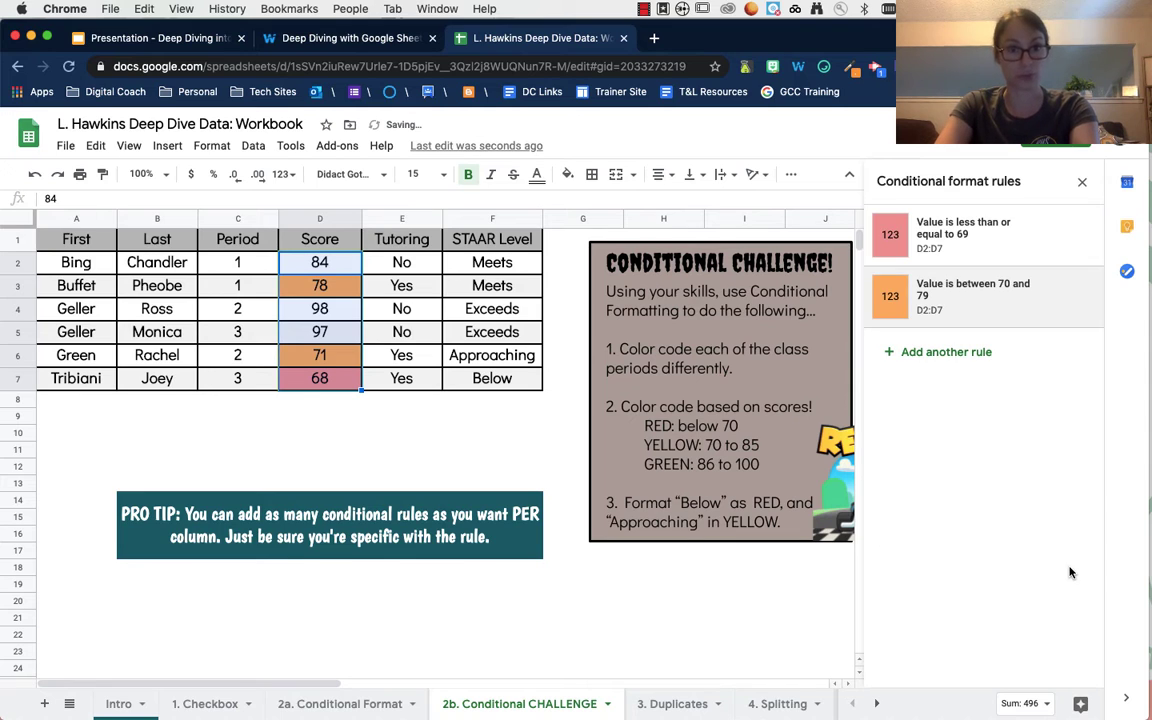
# Step: Add another conditional format rule for Score cells D2:D7 matching values between 80 and 89
pyautogui.click(948, 353)
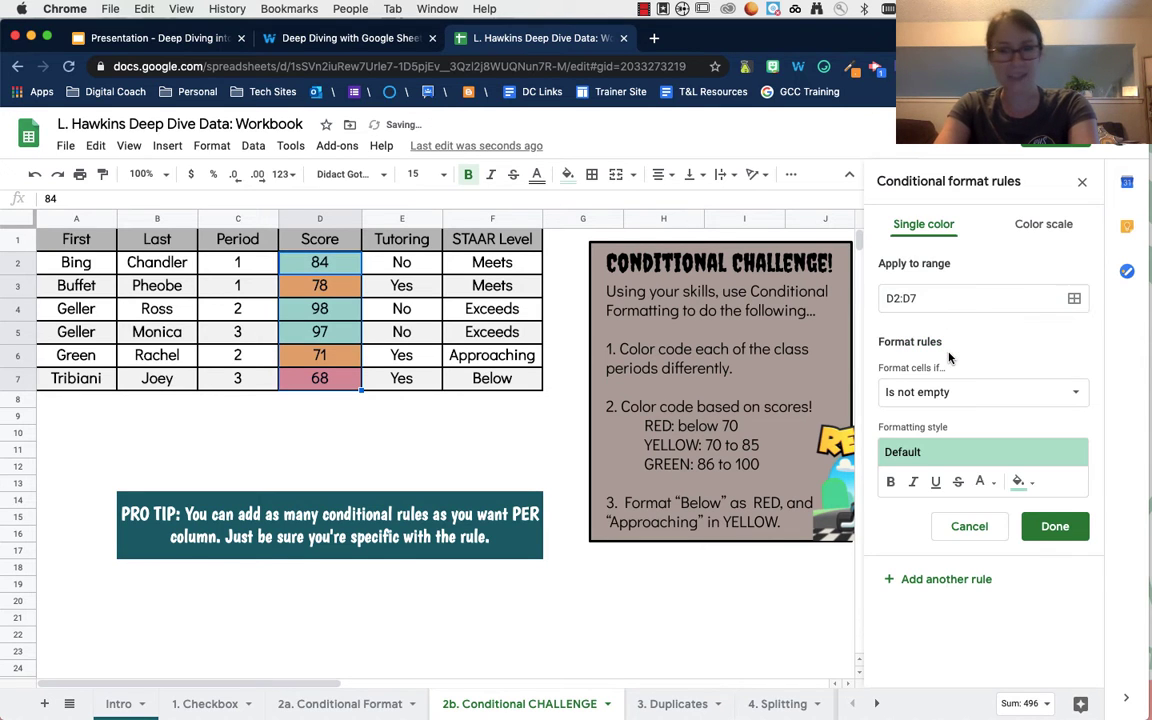
pyautogui.click(950, 388)
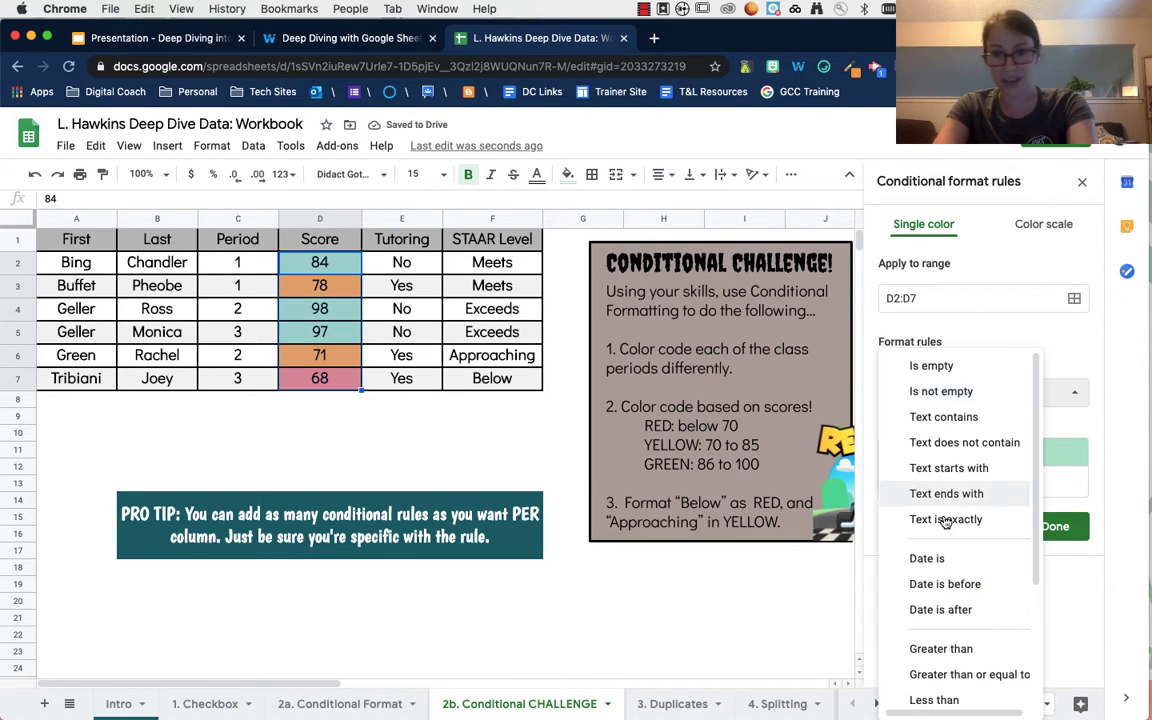
pyautogui.scroll(-3, 950, 600)
pyautogui.click(931, 680)
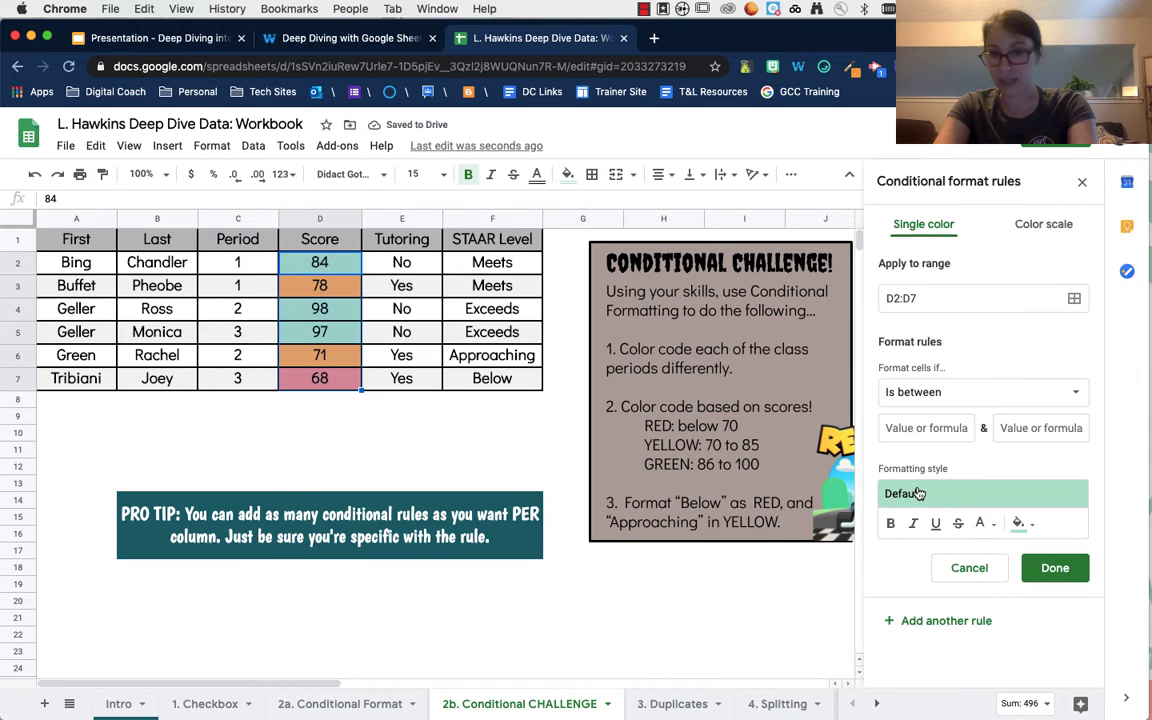
pyautogui.write('80')
pyautogui.press('Tab')
pyautogui.write('90')
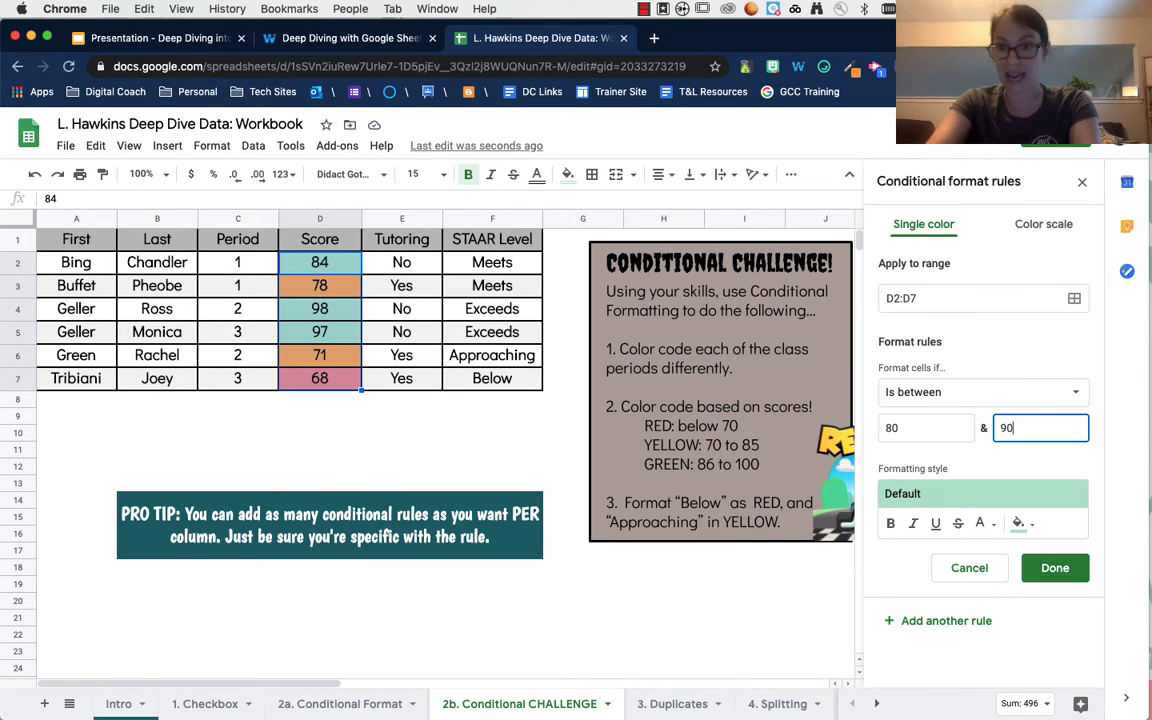
pyautogui.press('BackSpace')
pyautogui.press('BackSpace')
pyautogui.write('89')
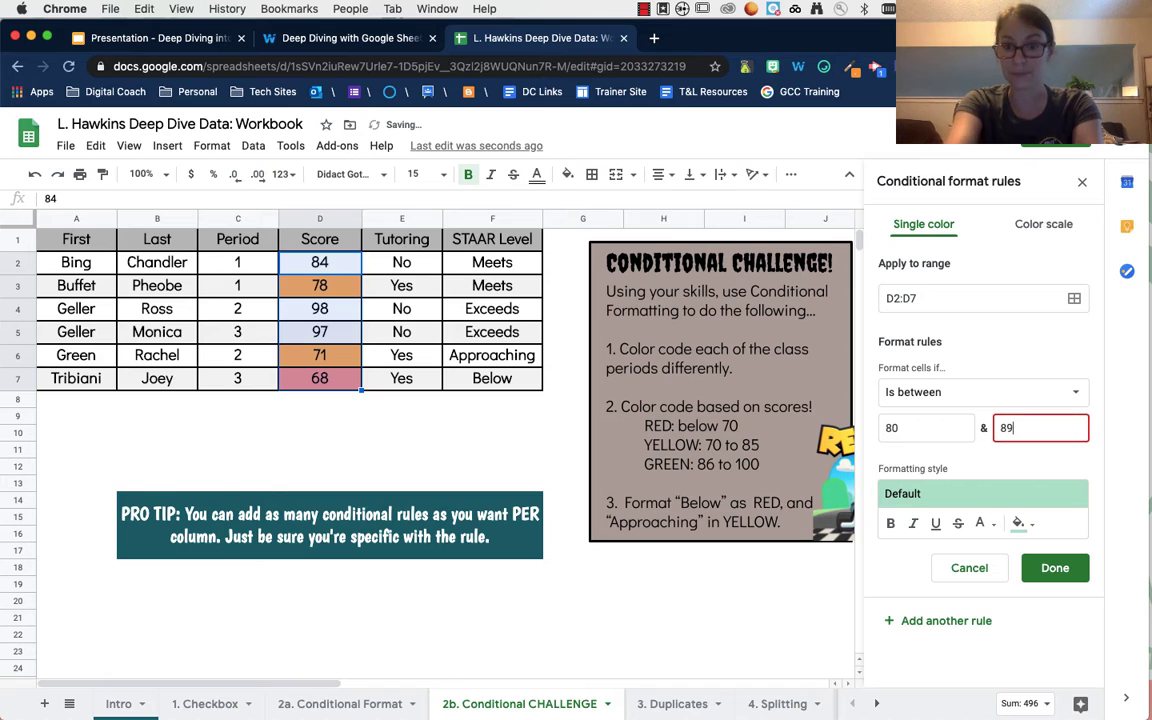
# Step: Set the fill of the 80–89 score rule to yellow and save the rule
pyautogui.click(1022, 523)
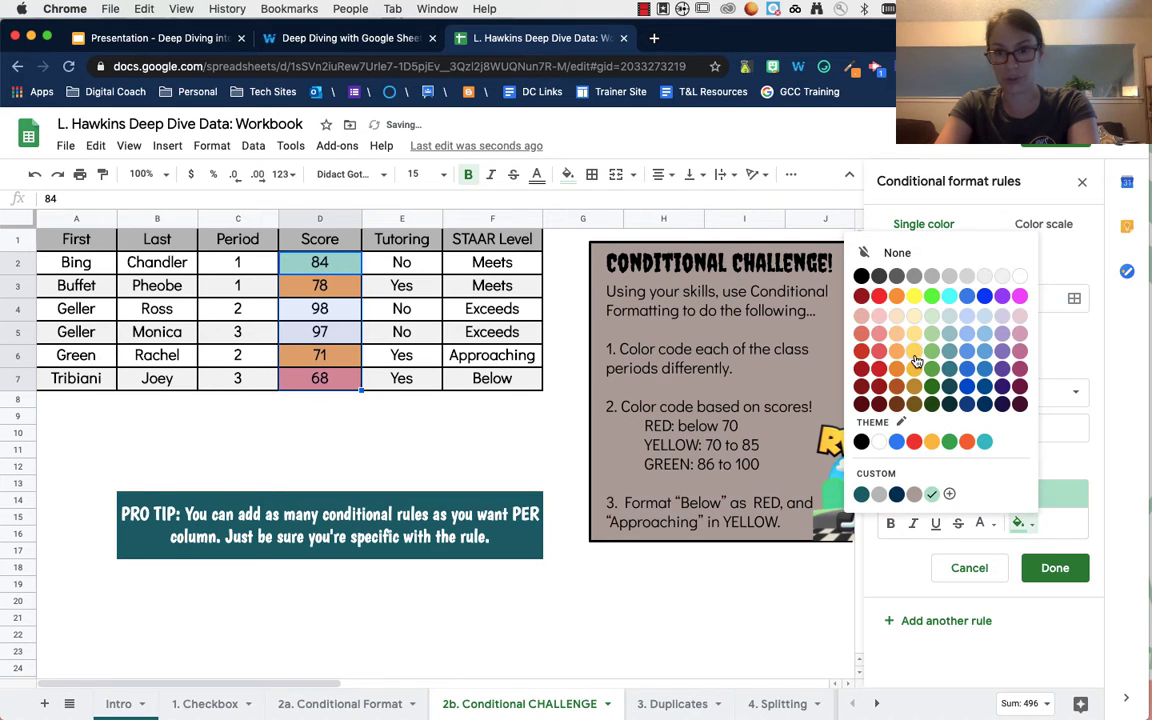
pyautogui.click(928, 366)
pyautogui.click(1051, 566)
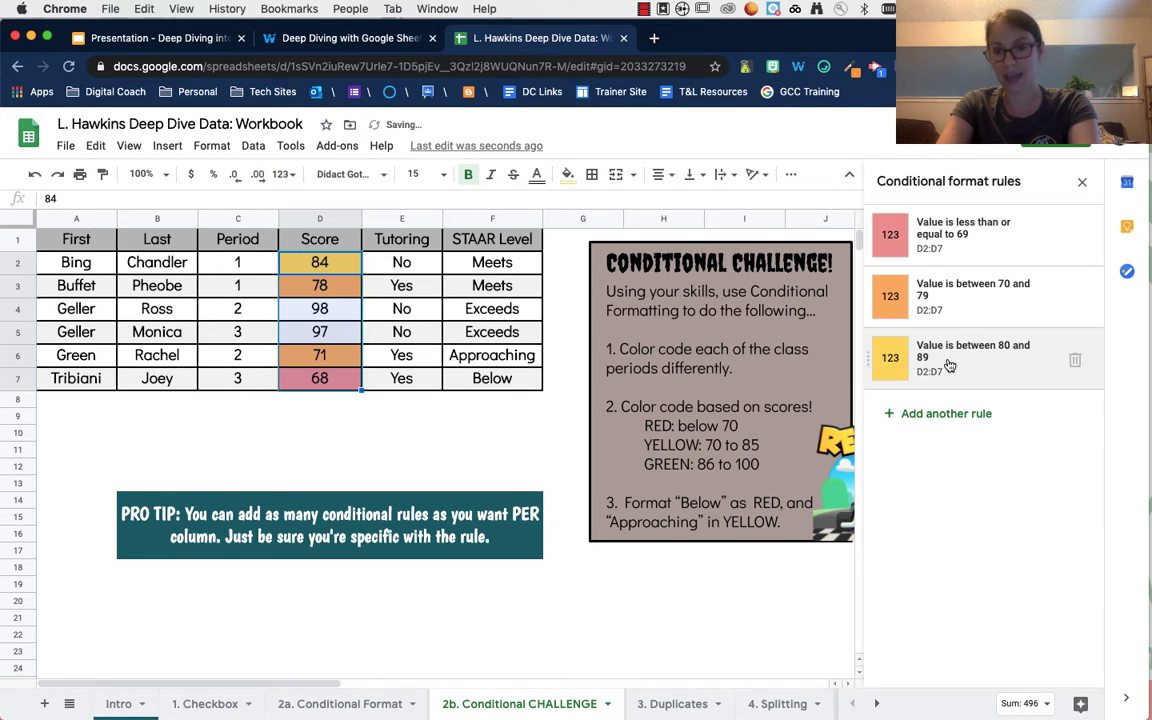
# Step: Add a conditional format rule that fills Score cells D2:D7 green when the value is greater than 90, and save it
pyautogui.click(939, 416)
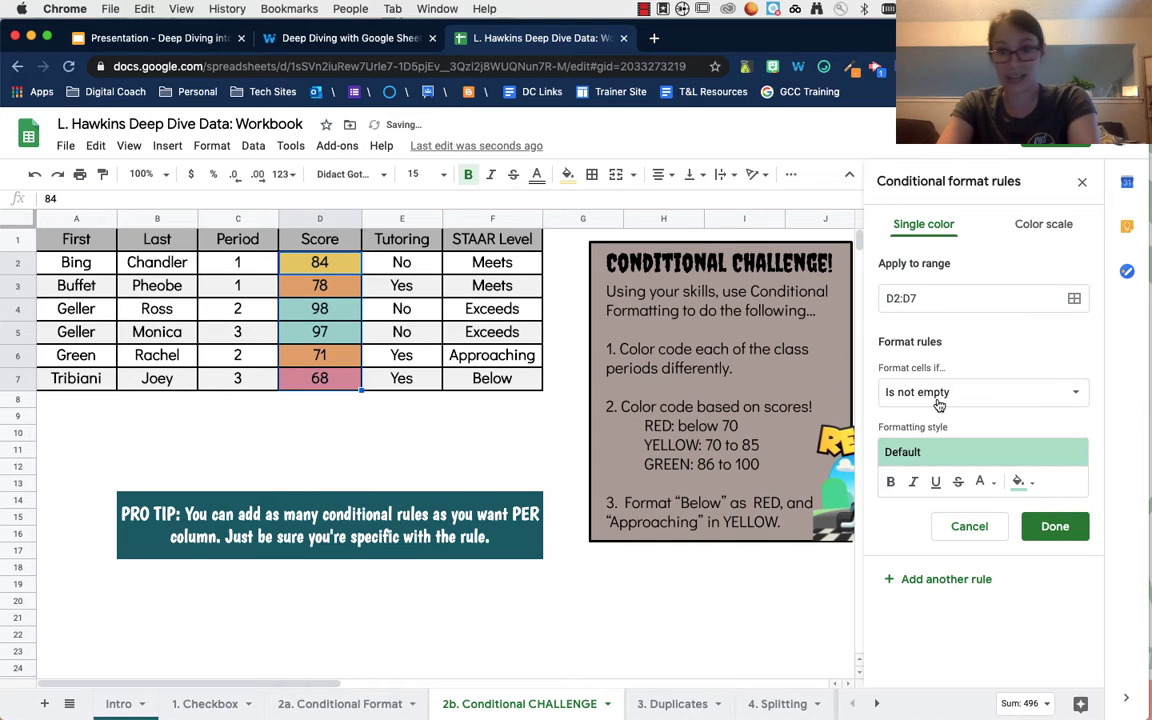
pyautogui.click(939, 396)
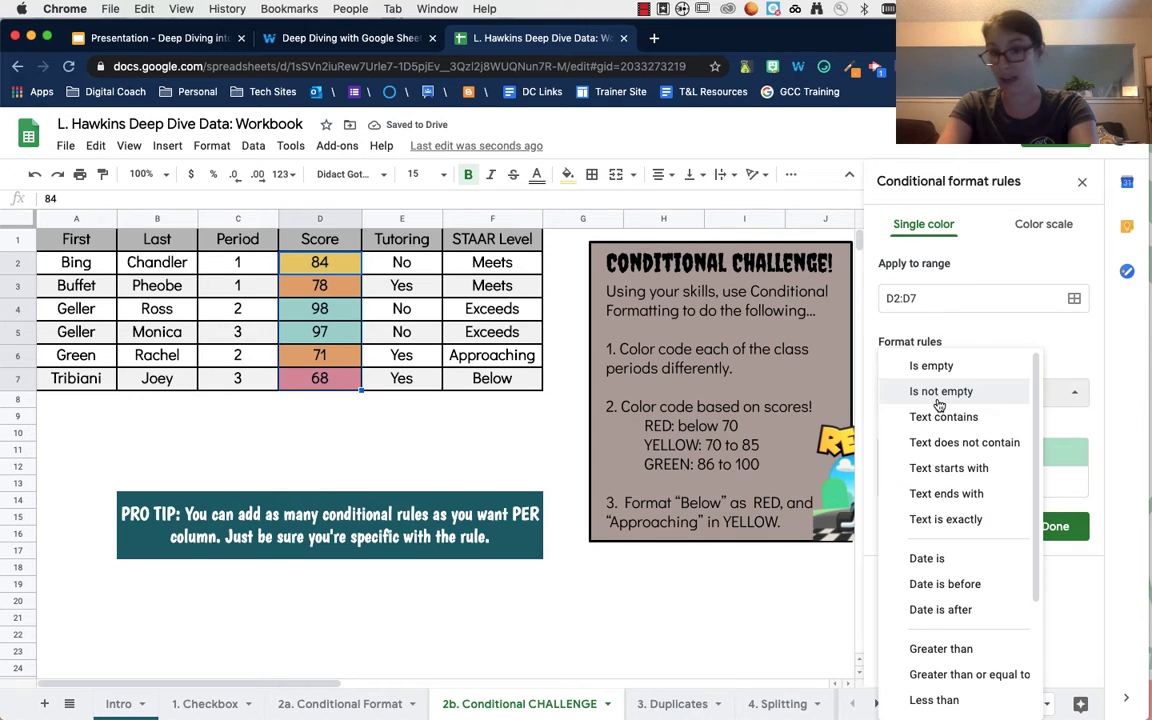
pyautogui.click(930, 652)
pyautogui.click(993, 427)
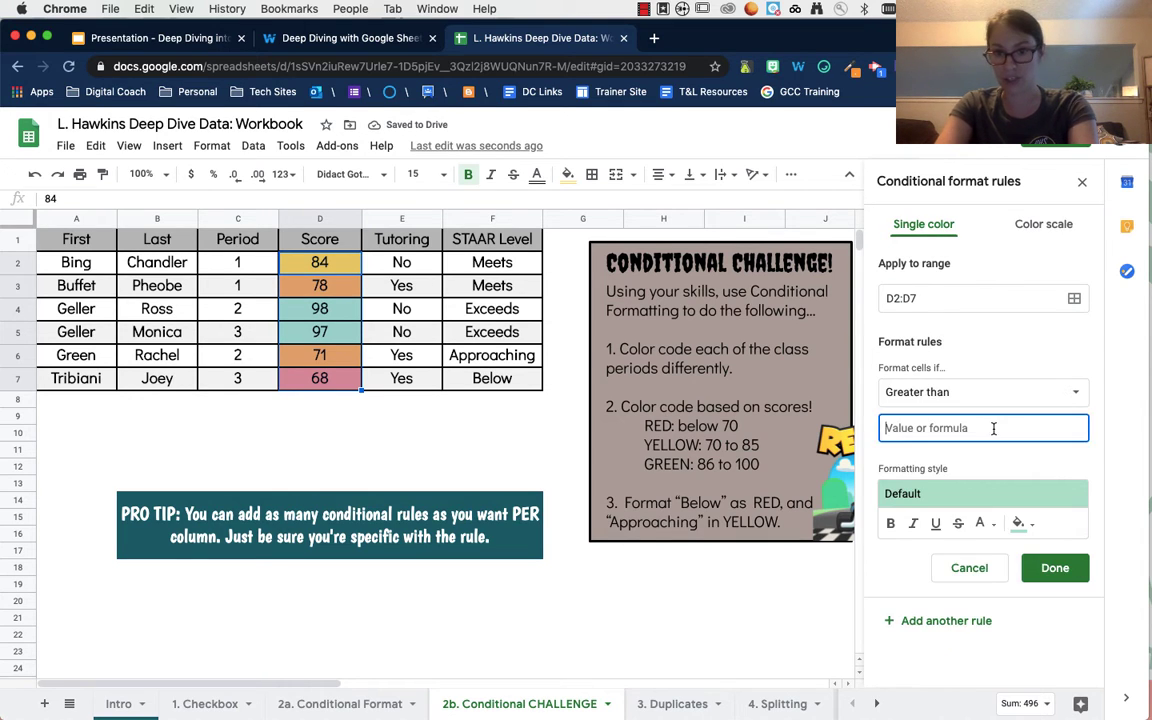
pyautogui.write('90')
pyautogui.click(1018, 523)
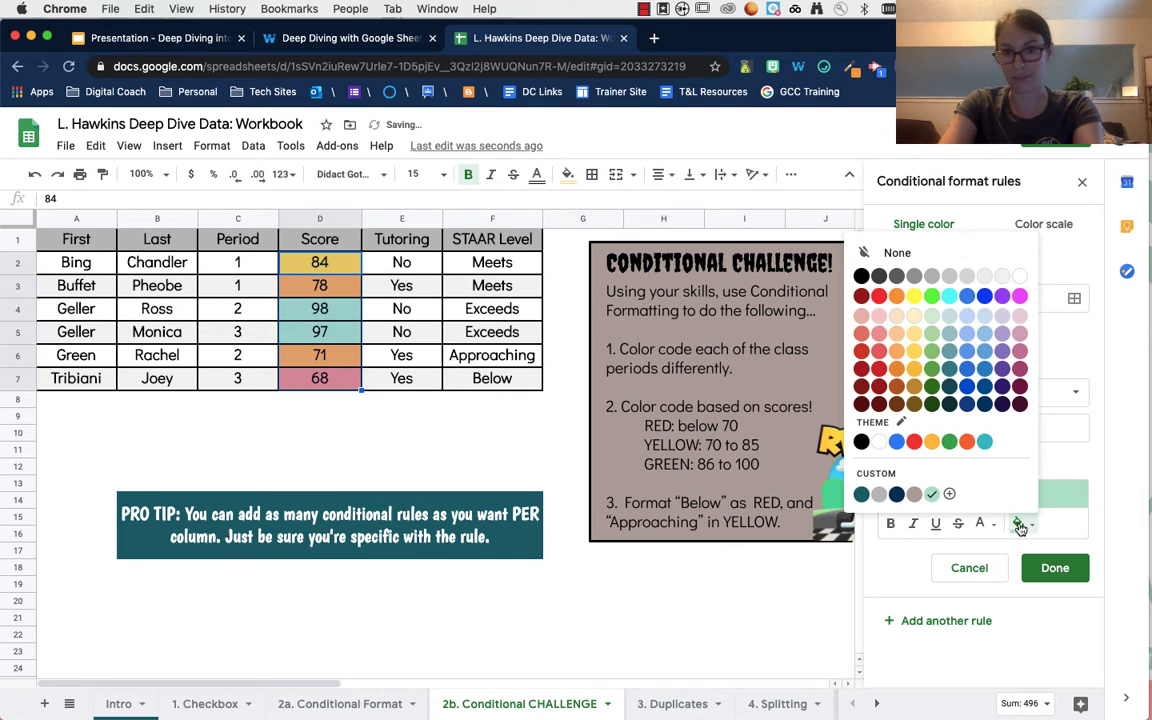
pyautogui.click(933, 352)
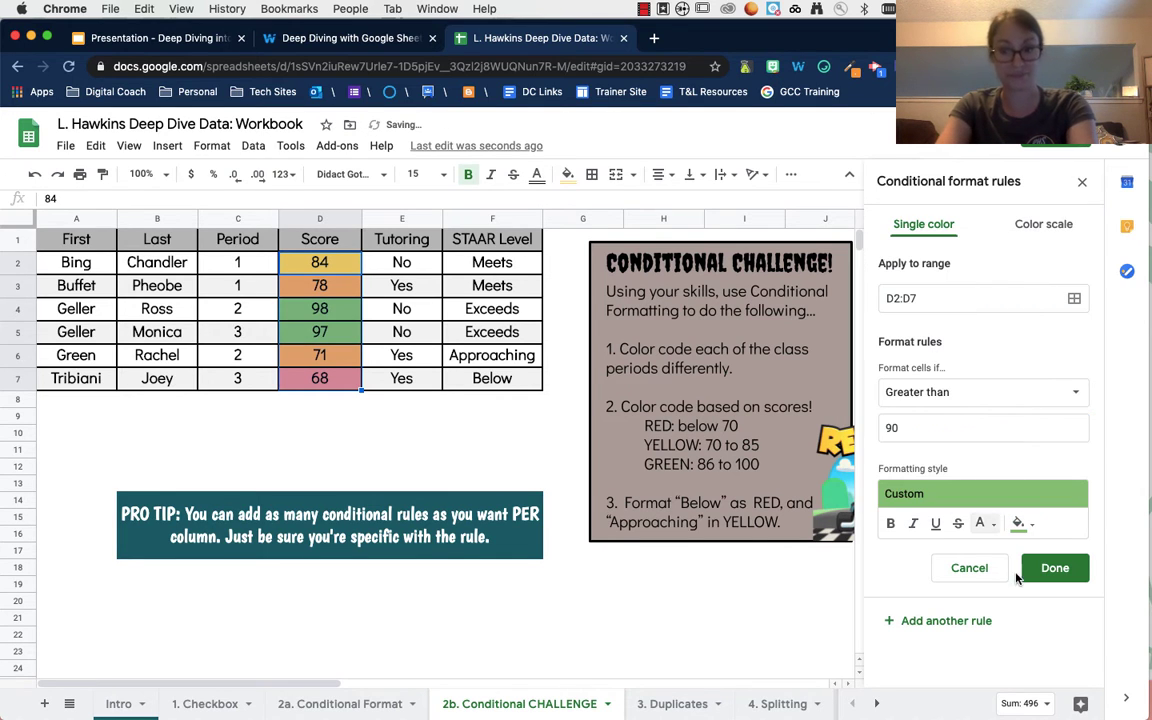
pyautogui.click(1053, 574)
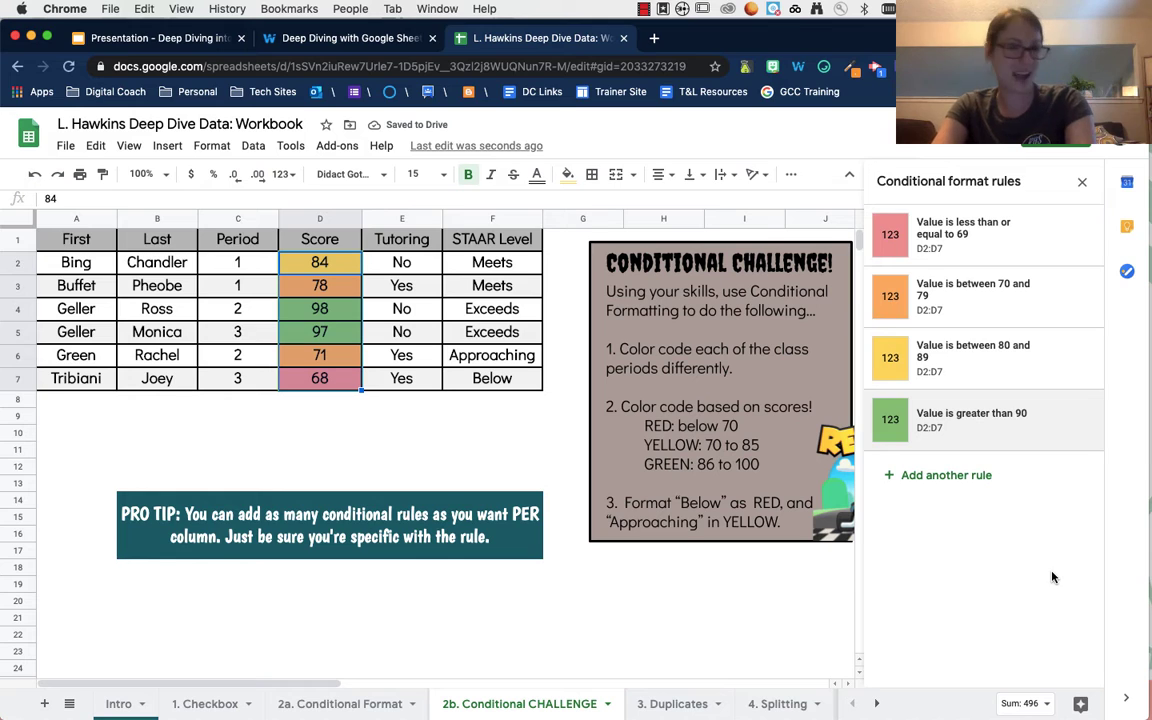
# Step: Test the score rules by changing the Score in D2 to 72 and in D3 to 88
pyautogui.click(340, 270)
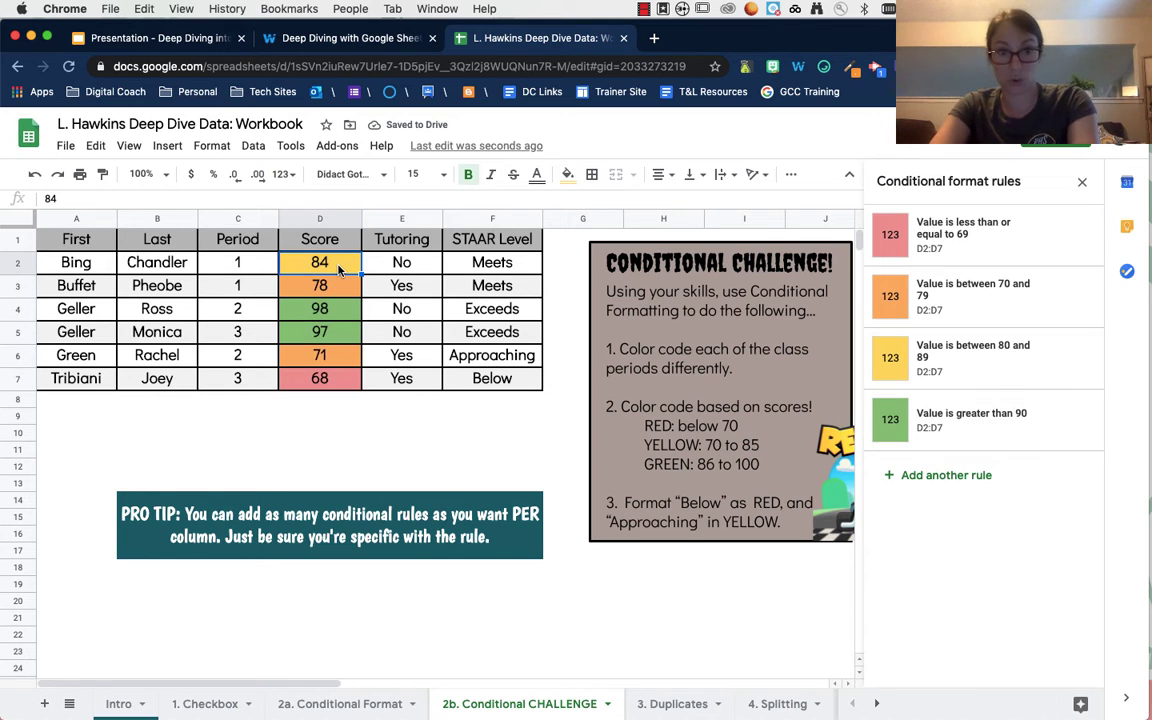
pyautogui.write('72')
pyautogui.press('Return')
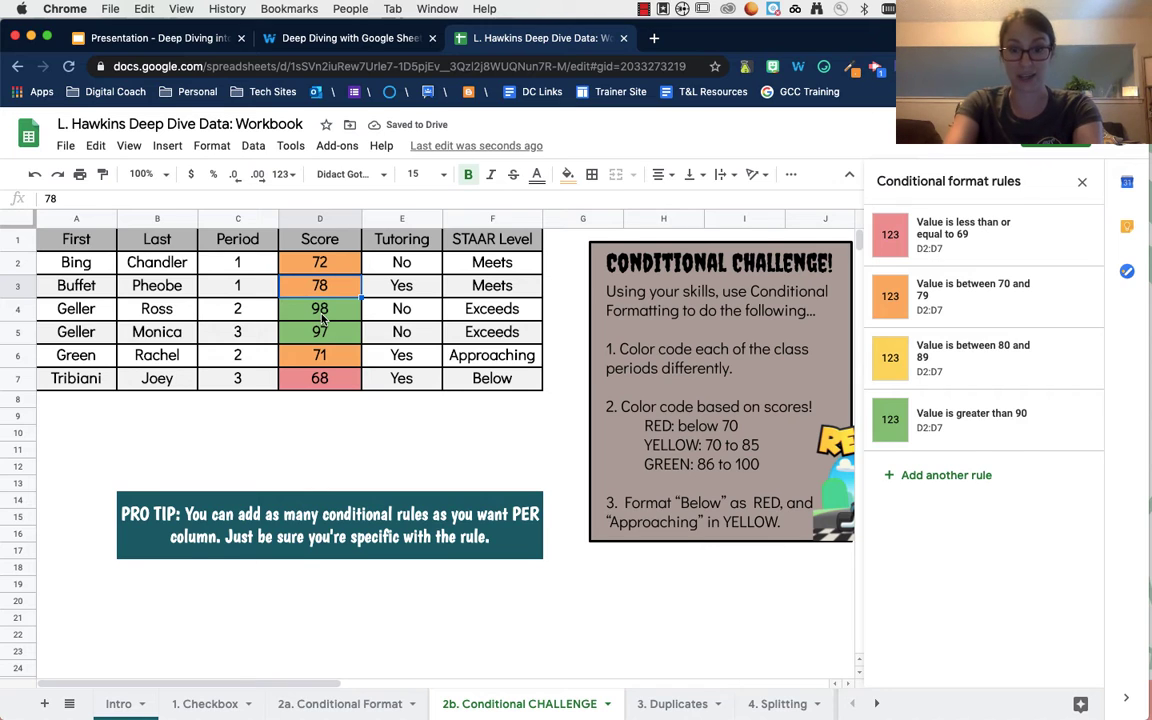
pyautogui.write('88')
pyautogui.press('Return')
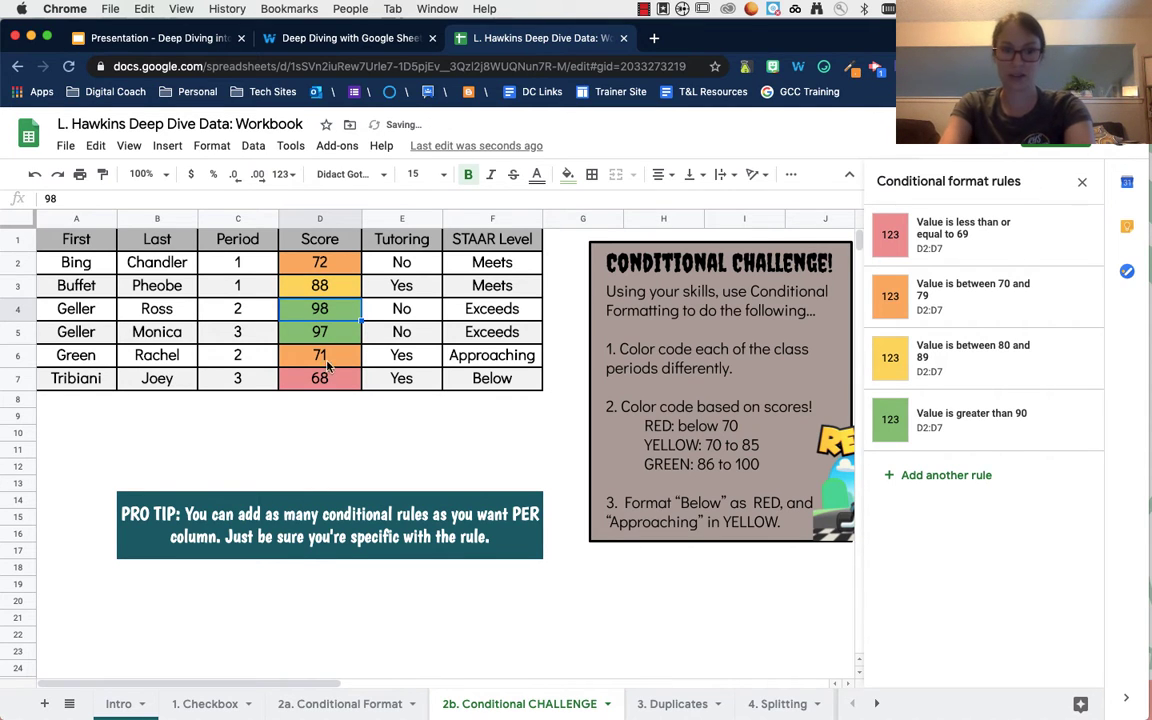
pyautogui.click(326, 384)
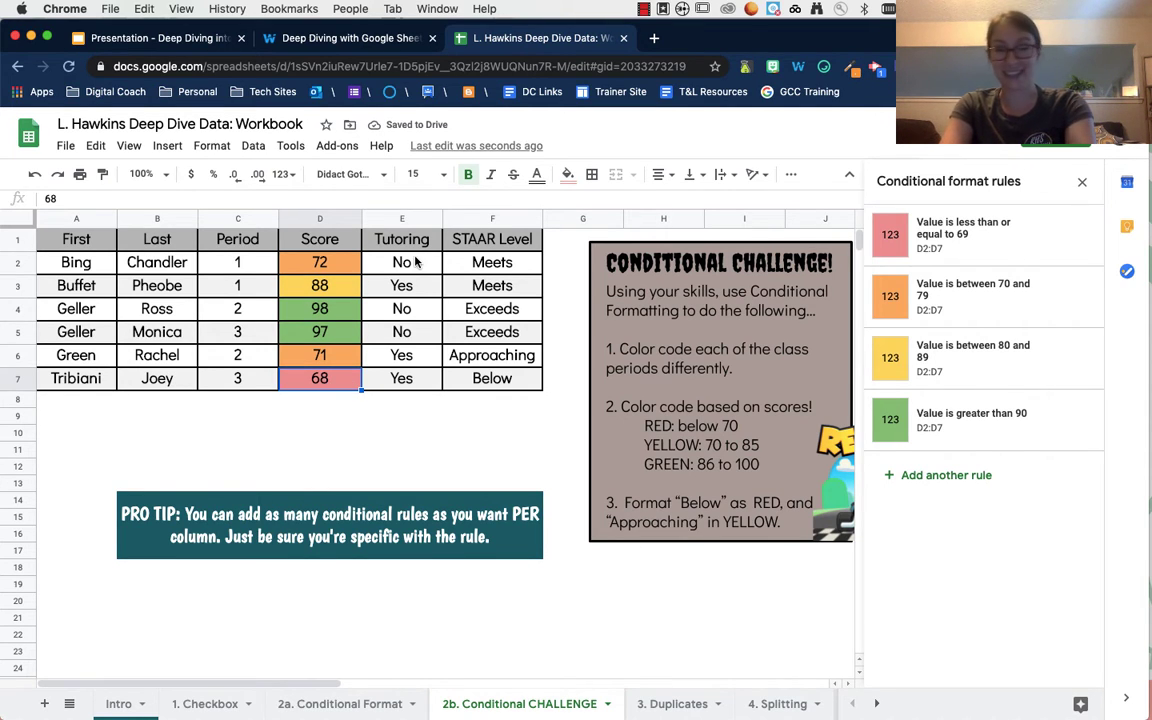
# Step: Create a conditional format rule that fills Tutoring cells E2:E7 red when Text contains "N", and save it
pyautogui.moveTo(395, 262); pyautogui.dragTo(404, 383)
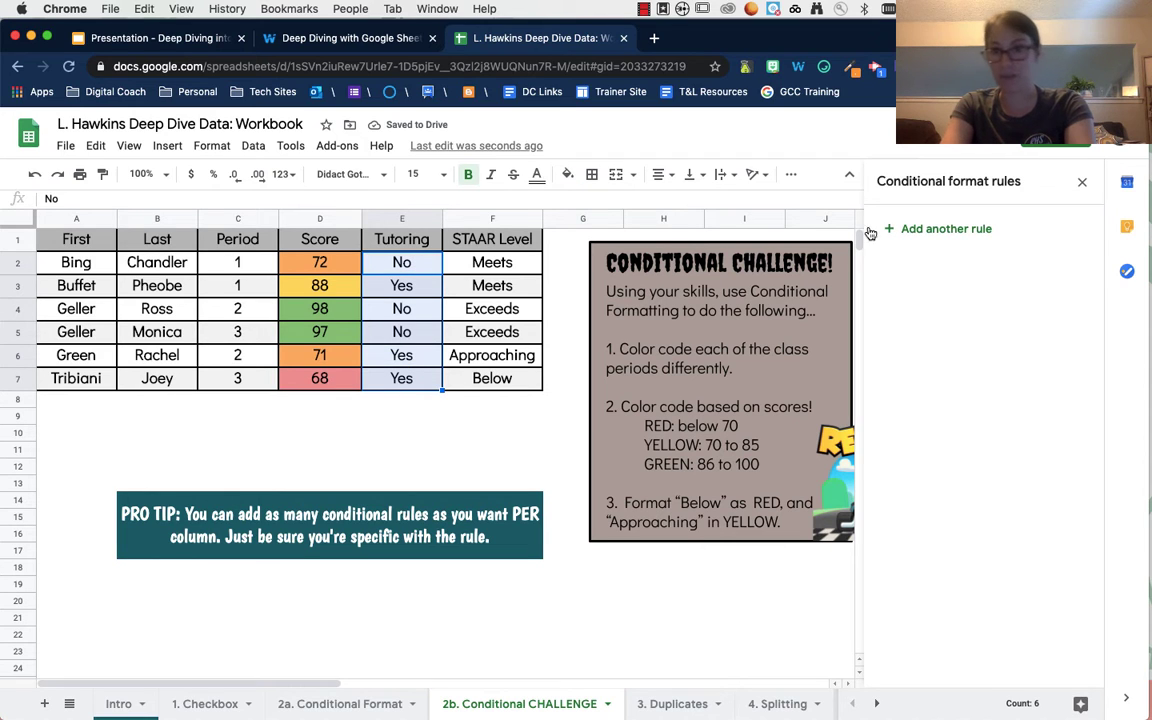
pyautogui.click(902, 232)
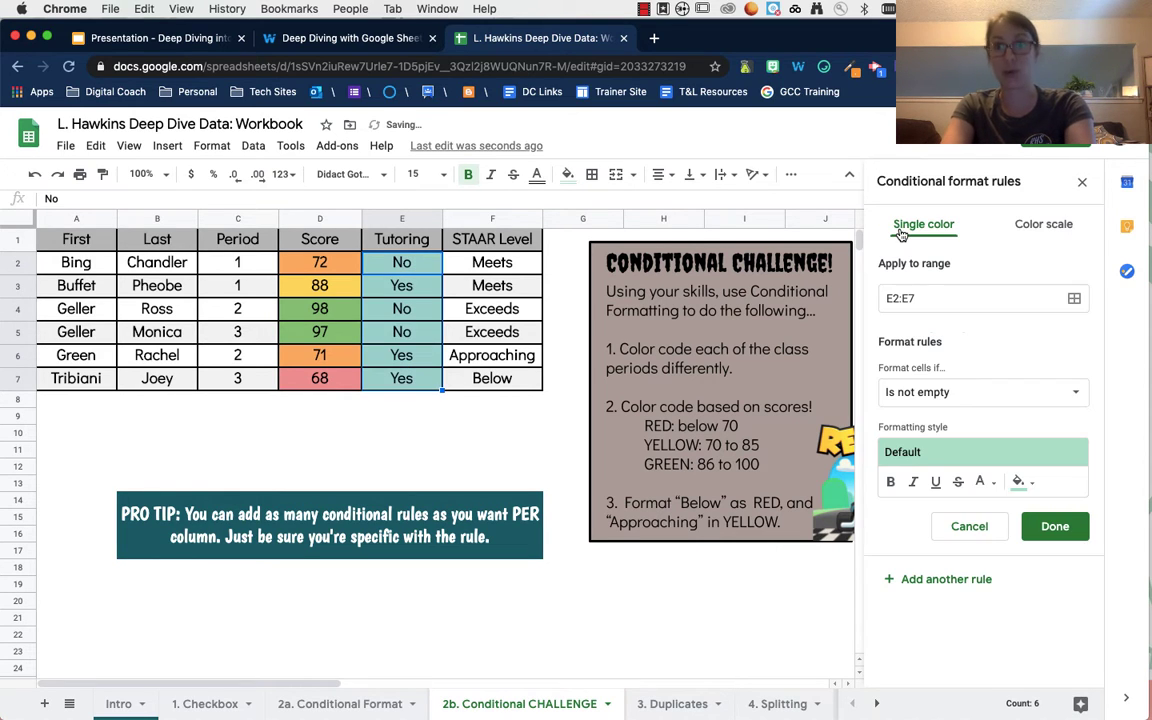
pyautogui.click(920, 398)
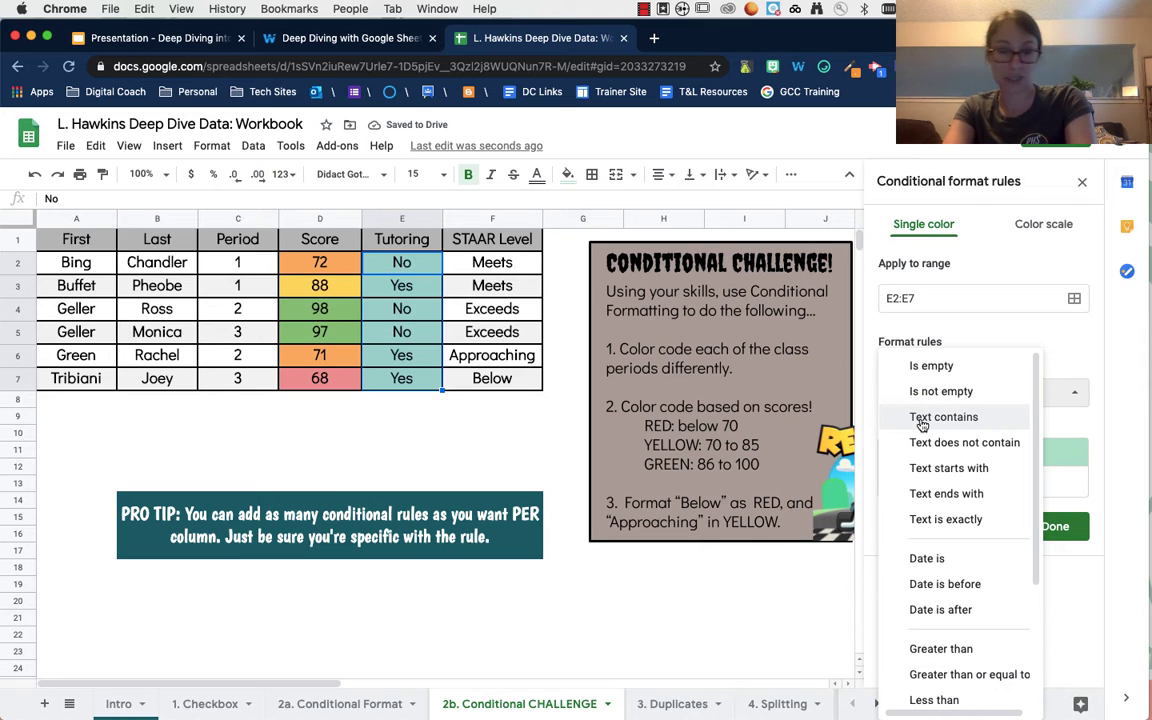
pyautogui.click(922, 418)
pyautogui.write('No')
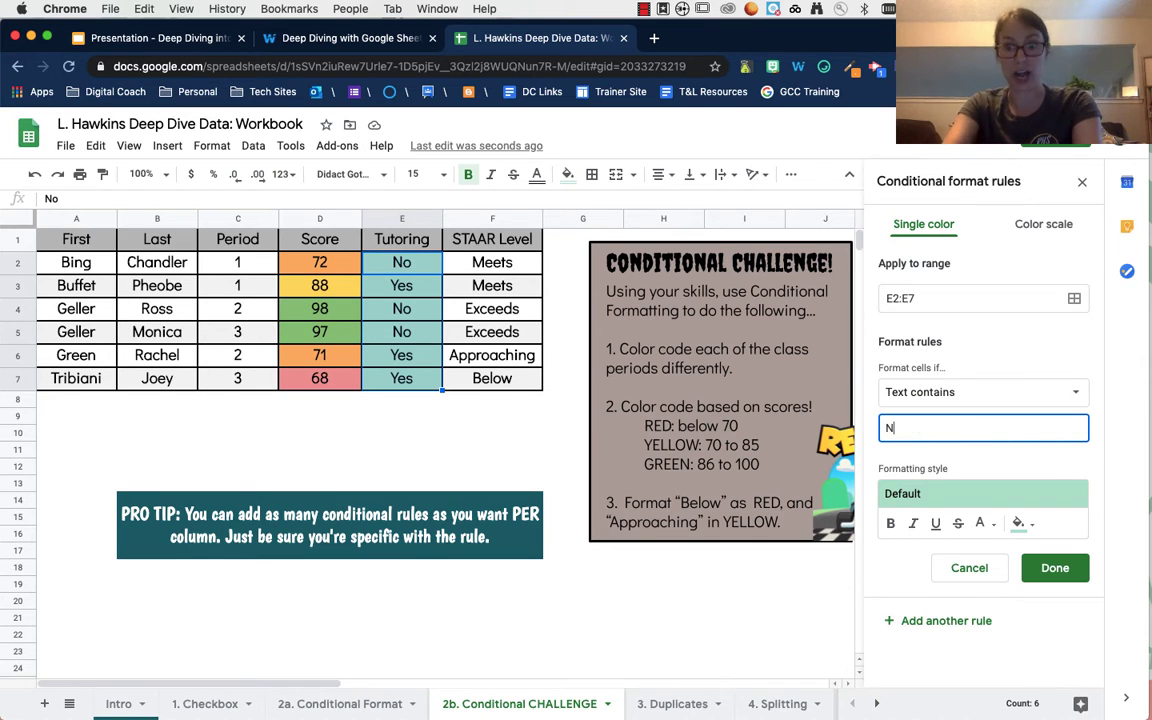
pyautogui.click(1019, 523)
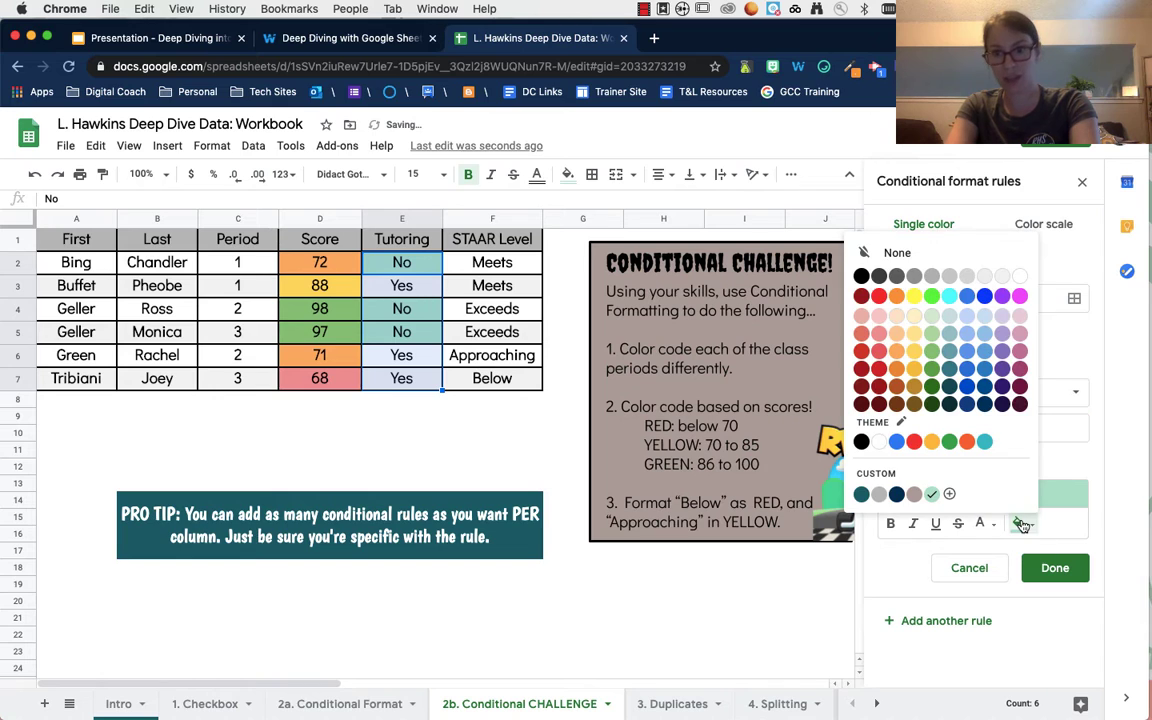
pyautogui.click(880, 350)
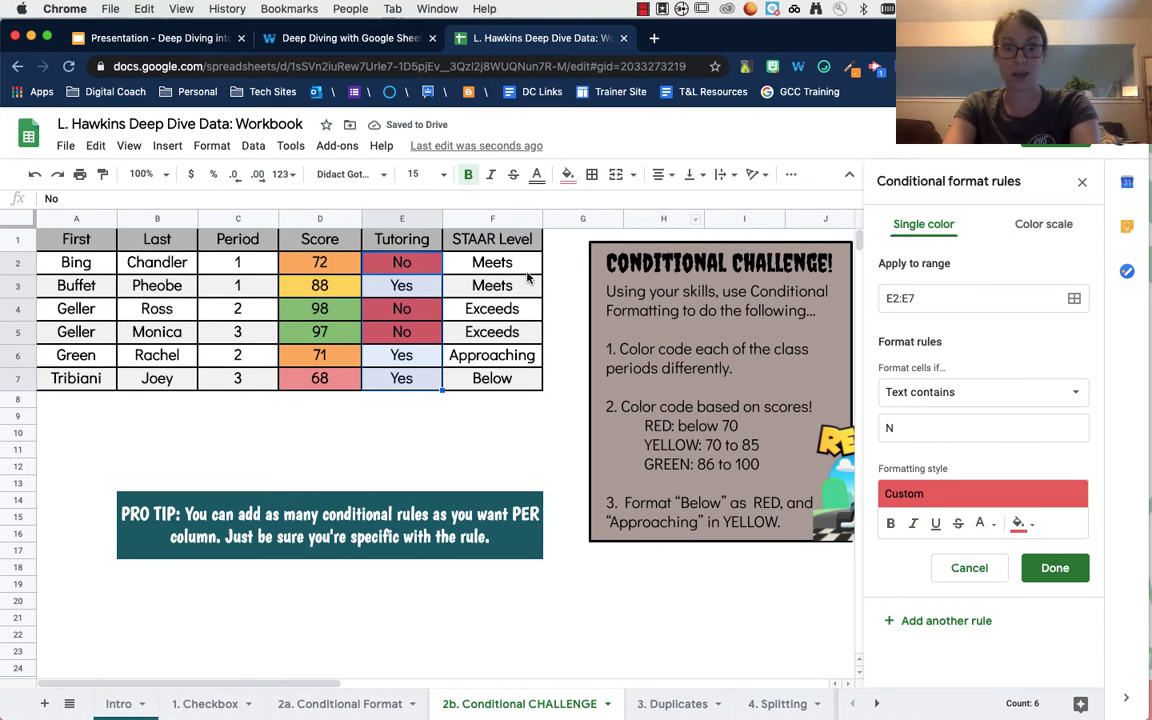
pyautogui.moveTo(519, 264); pyautogui.dragTo(510, 381)
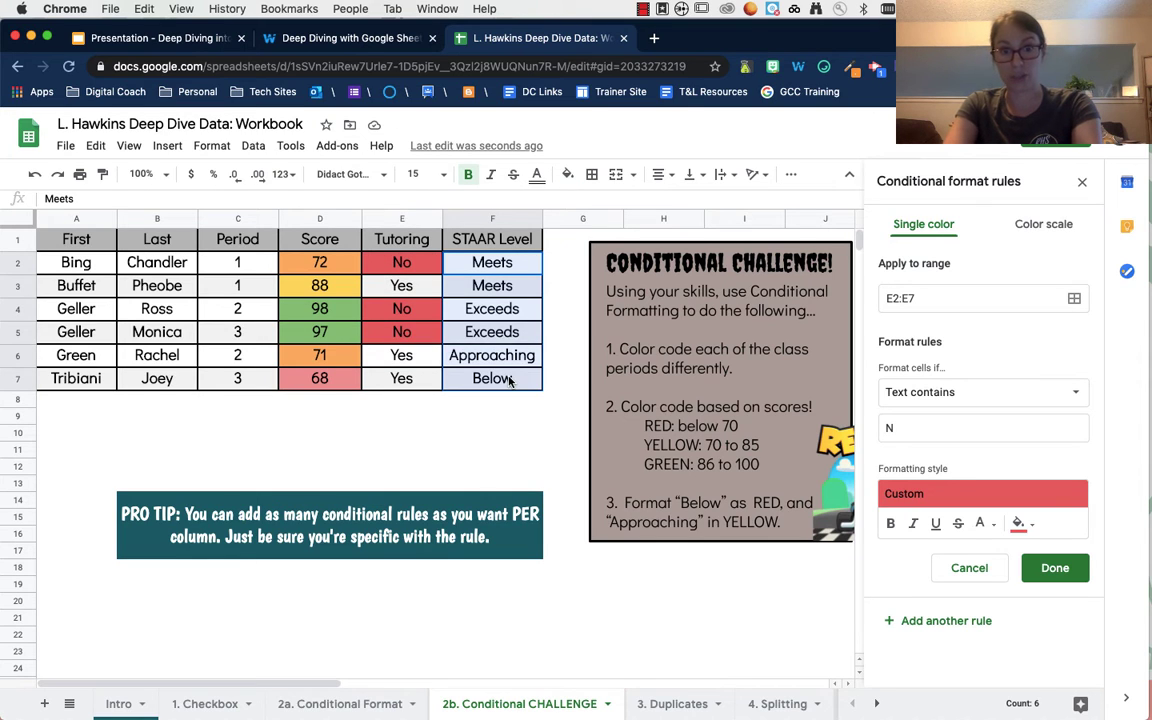
pyautogui.click(1050, 568)
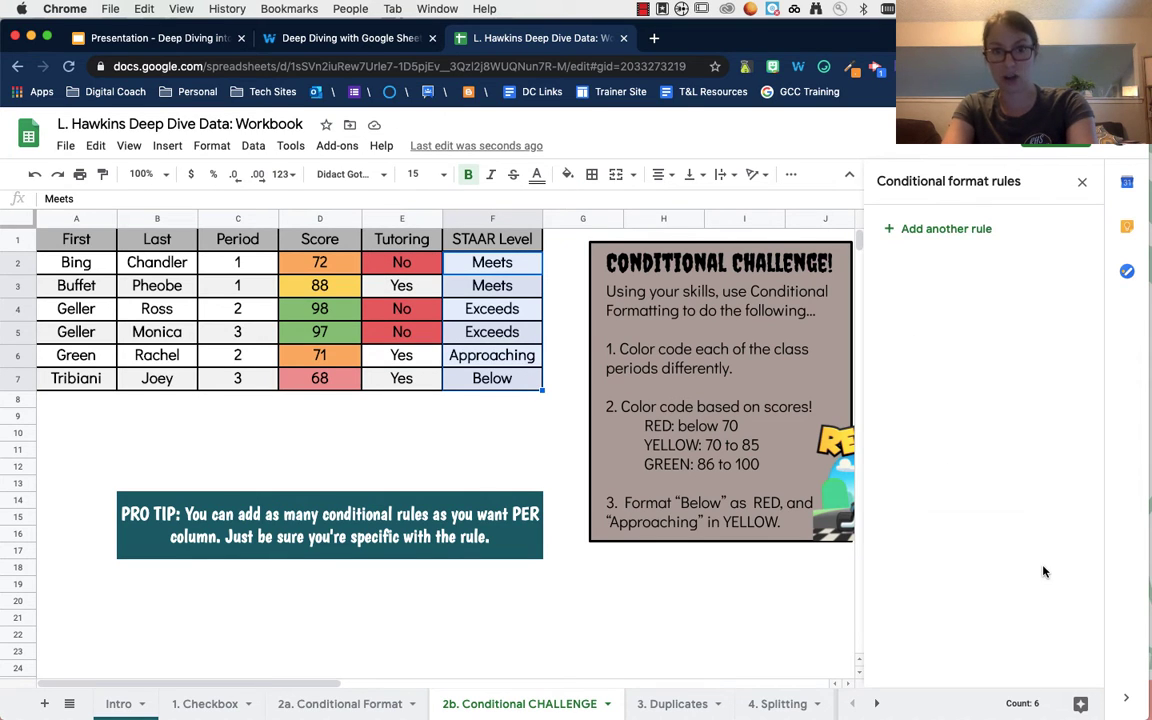
# Step: Create a conditional format rule that fills STAAR Level cells F2:F7 light red when Text contains "Bel", and save it
pyautogui.click(960, 230)
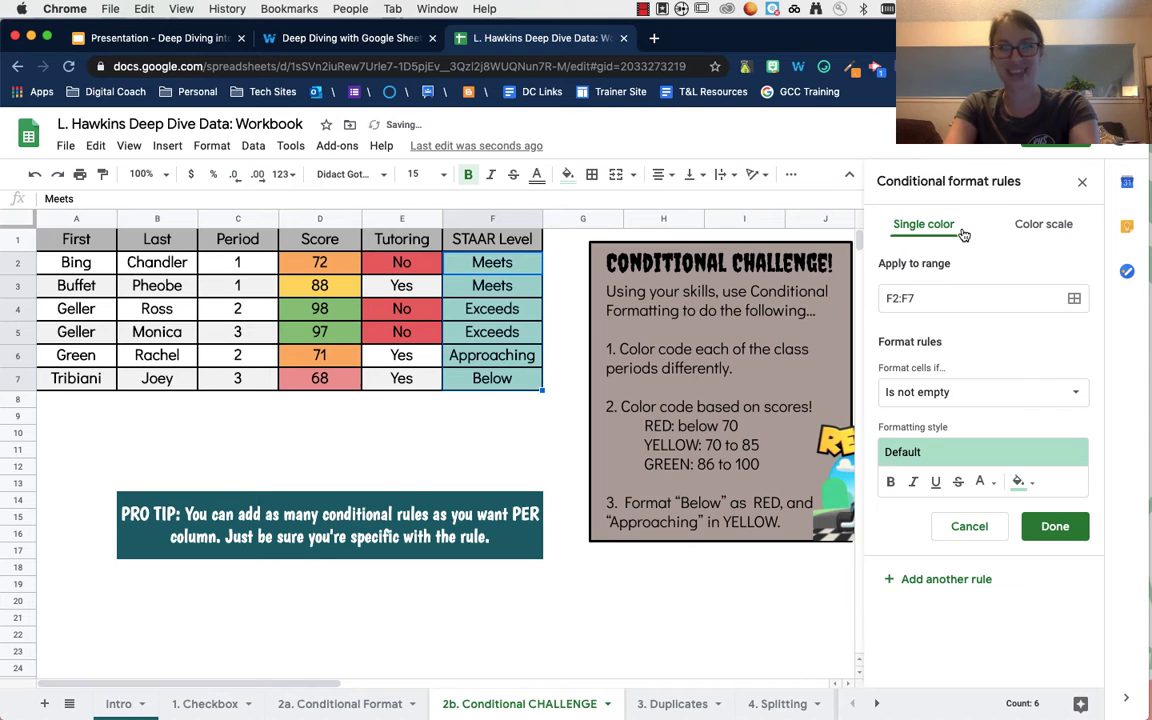
pyautogui.click(893, 392)
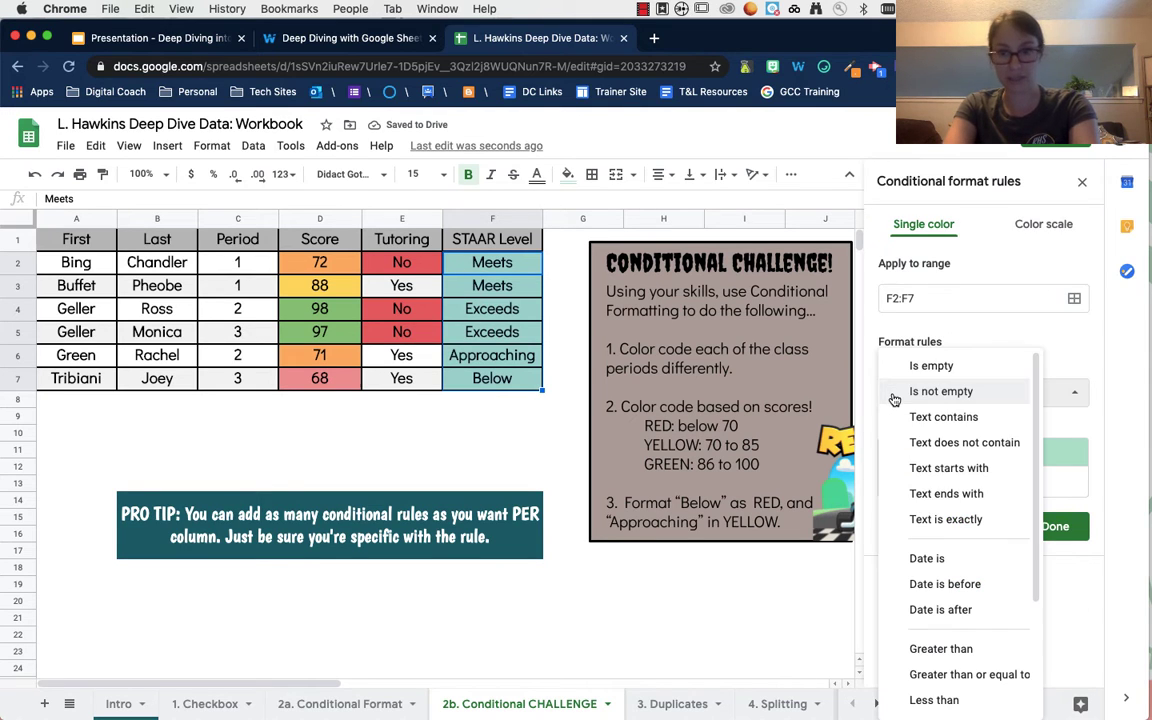
pyautogui.click(901, 417)
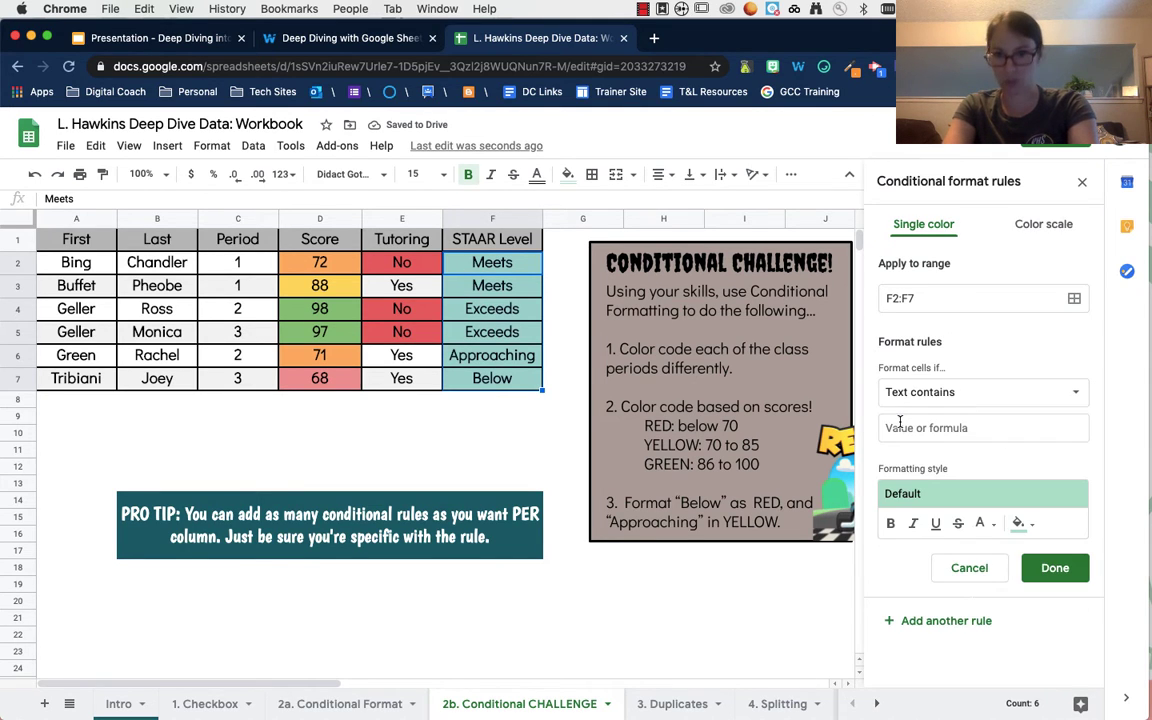
pyautogui.click(901, 428)
pyautogui.write('Bel')
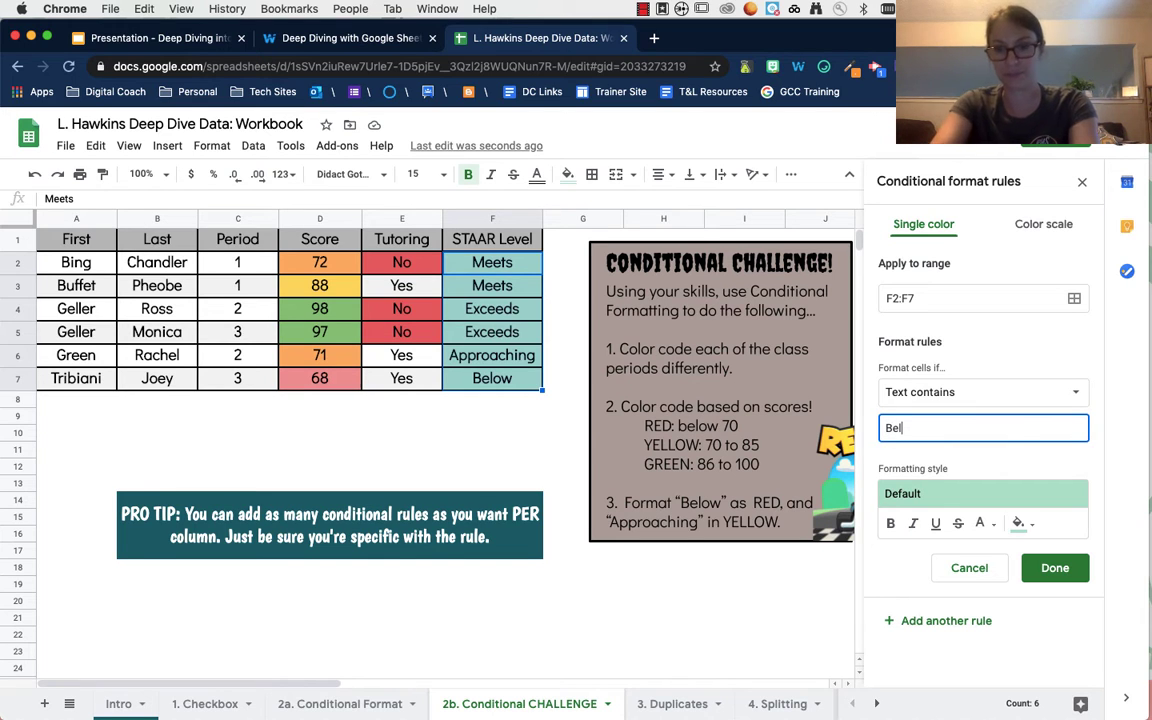
pyautogui.click(1018, 523)
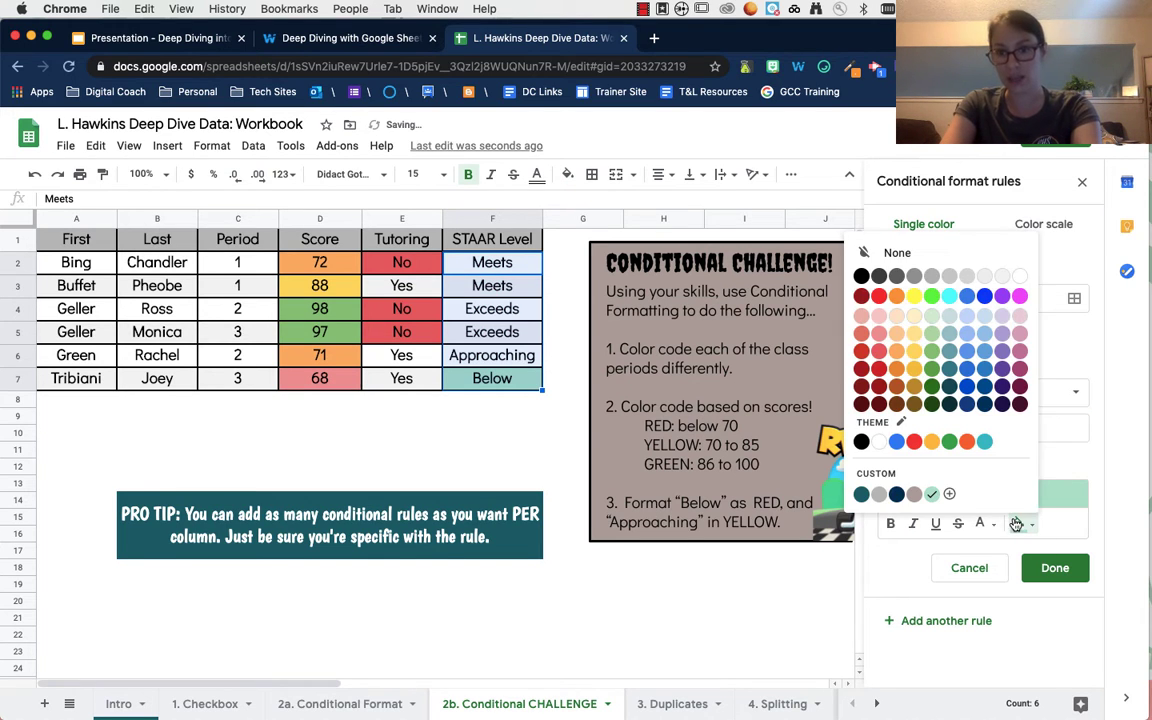
pyautogui.click(879, 334)
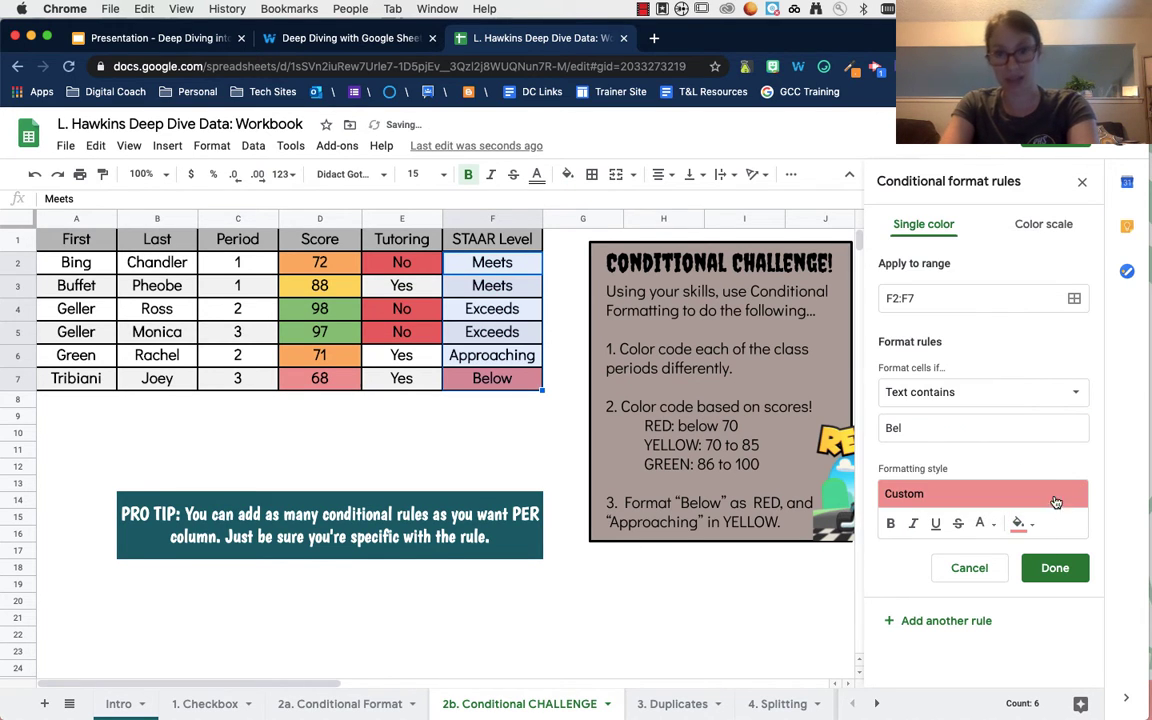
pyautogui.click(1079, 570)
# Step: Add another rule for F2:F7 that fills cells orange when Text contains "App", and save it
pyautogui.click(953, 290)
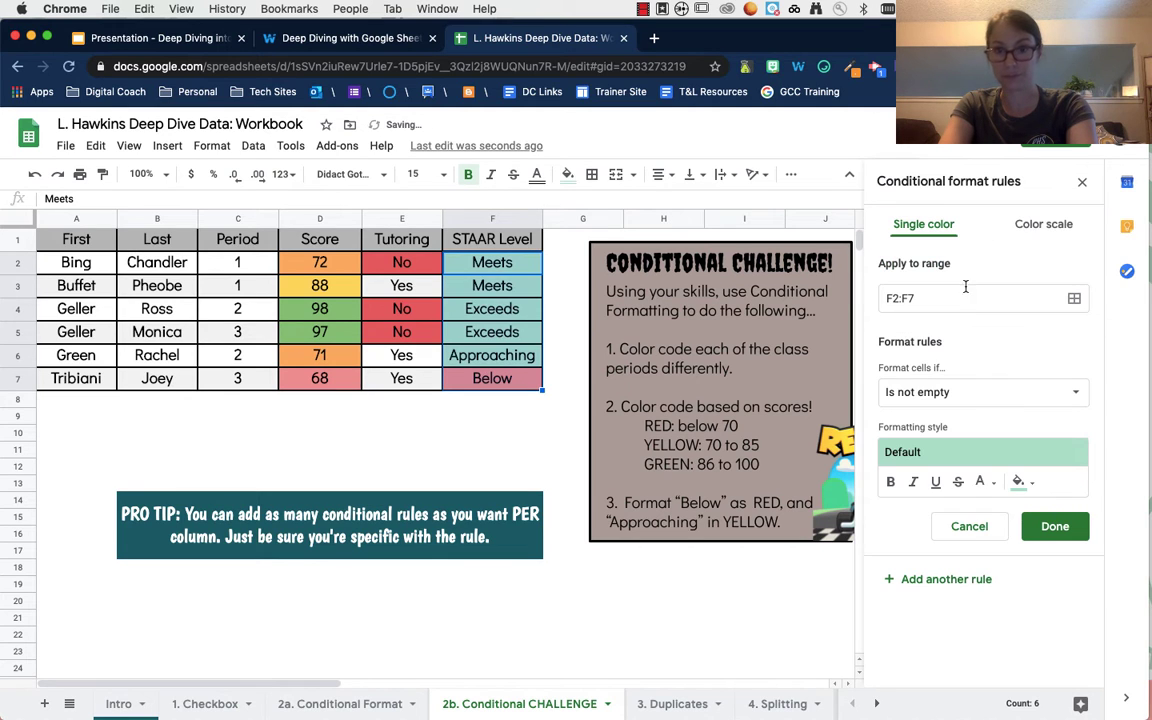
pyautogui.click(931, 395)
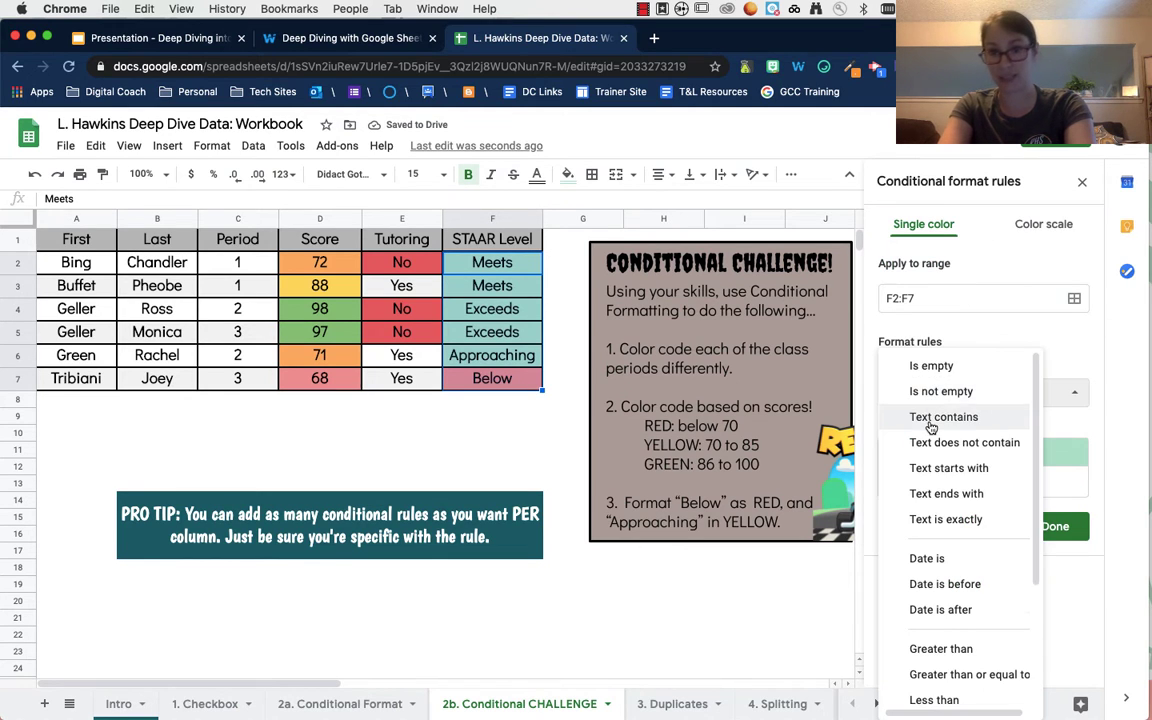
pyautogui.click(930, 416)
pyautogui.click(930, 424)
pyautogui.write('App')
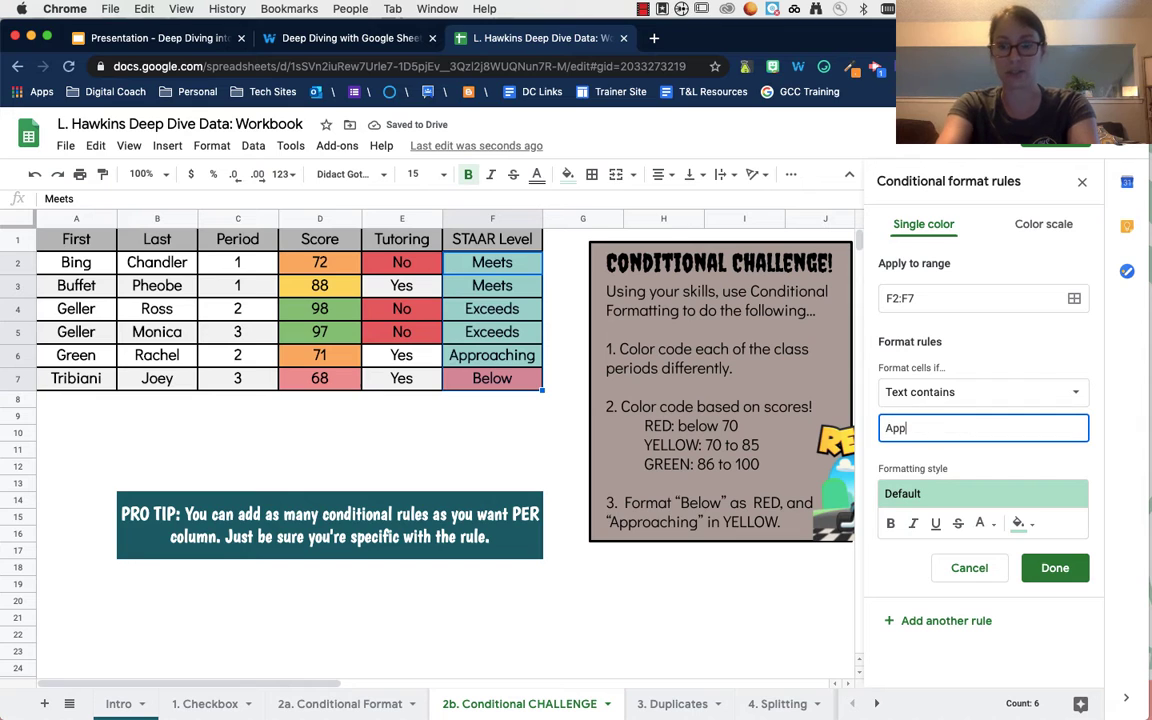
pyautogui.click(1018, 523)
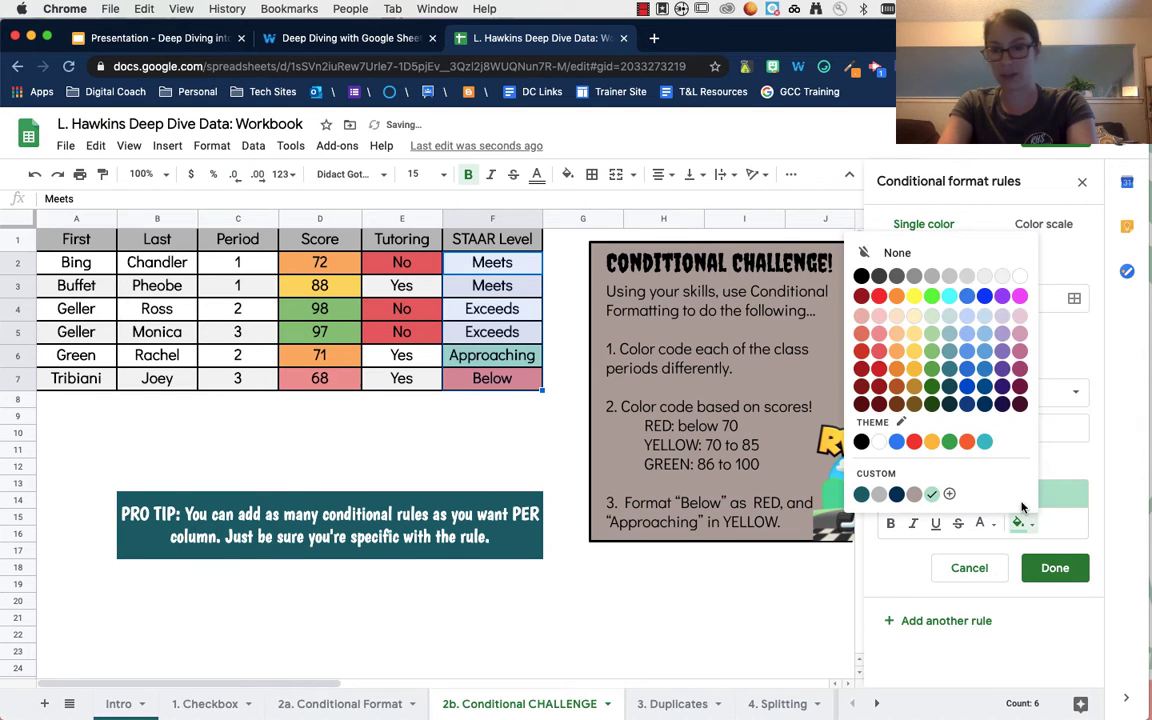
pyautogui.click(896, 353)
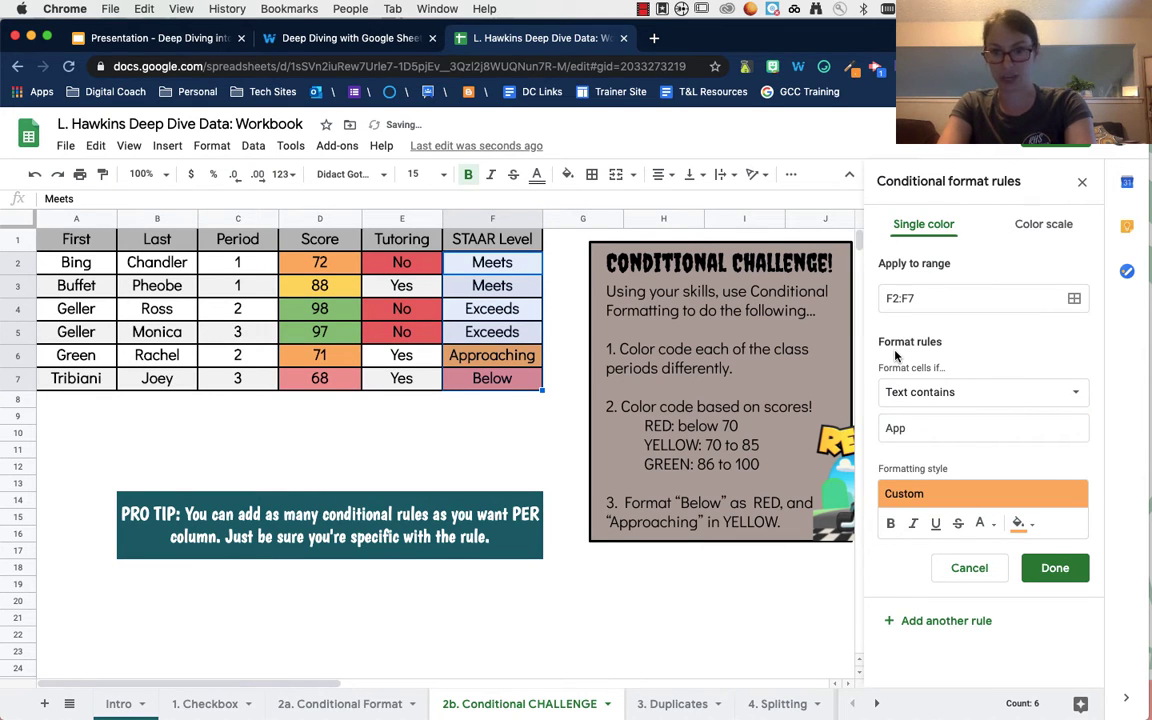
pyautogui.click(1055, 567)
# Step: Test the STAAR Level rules by changing cell F3 to "Below"
pyautogui.click(508, 288)
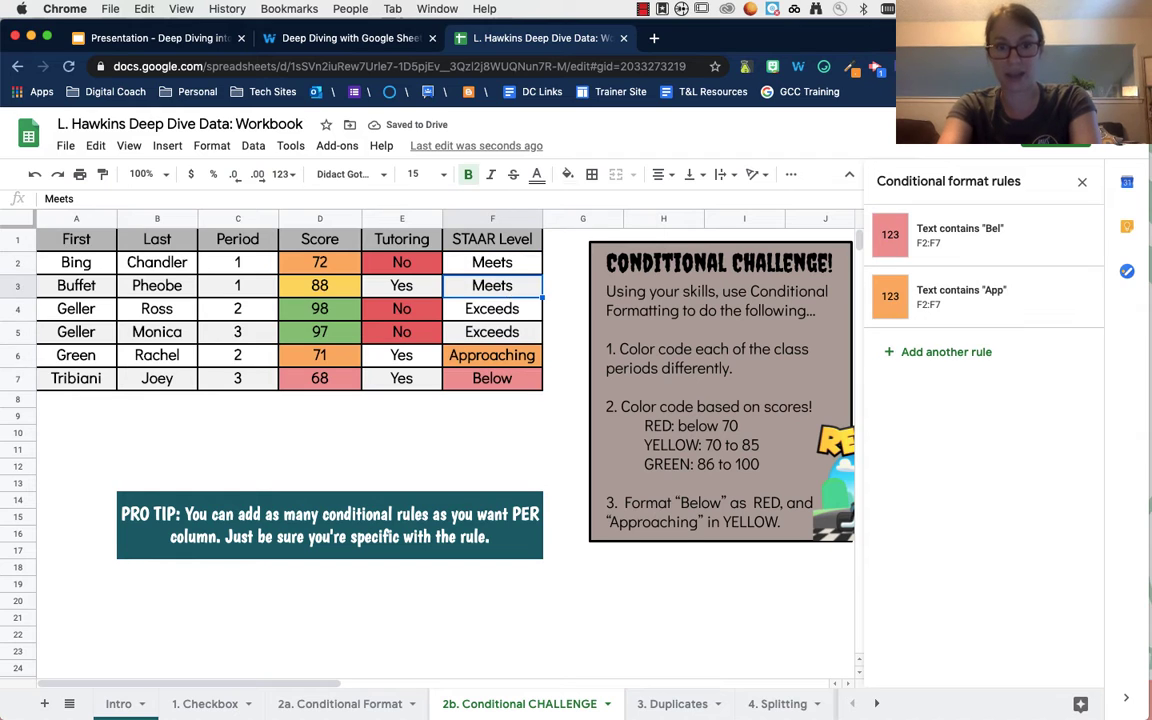
pyautogui.write('A')
pyautogui.press('BackSpace')
pyautogui.write('Below')
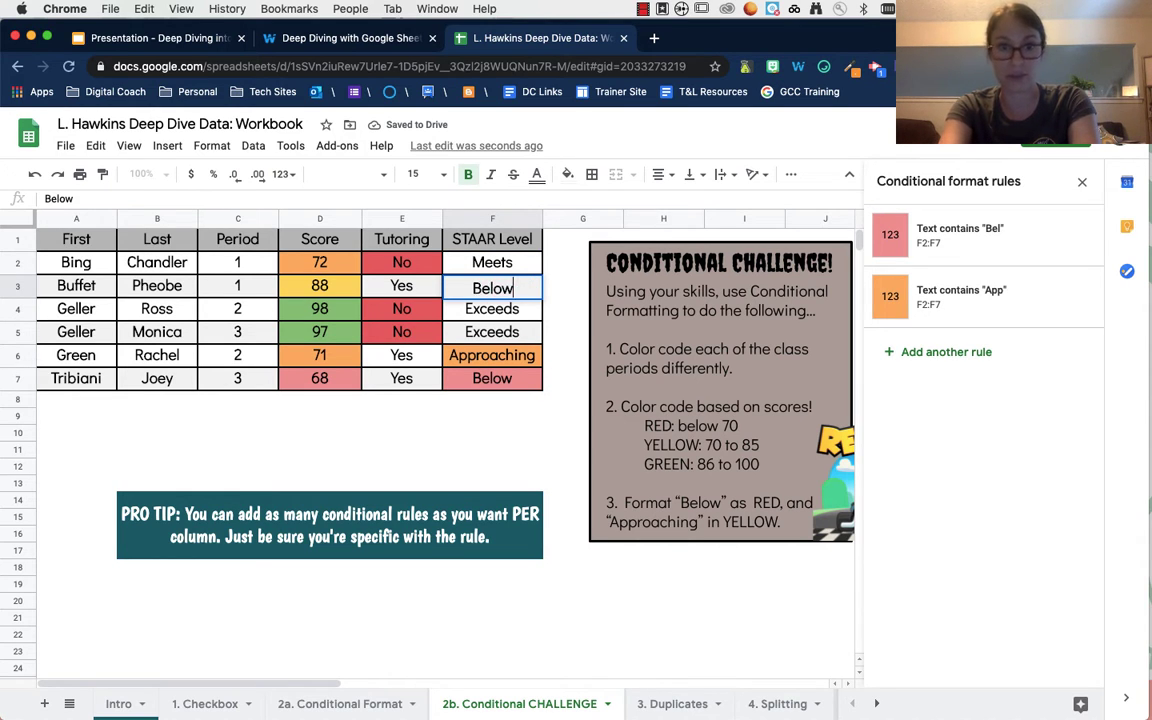
pyautogui.press('Return')
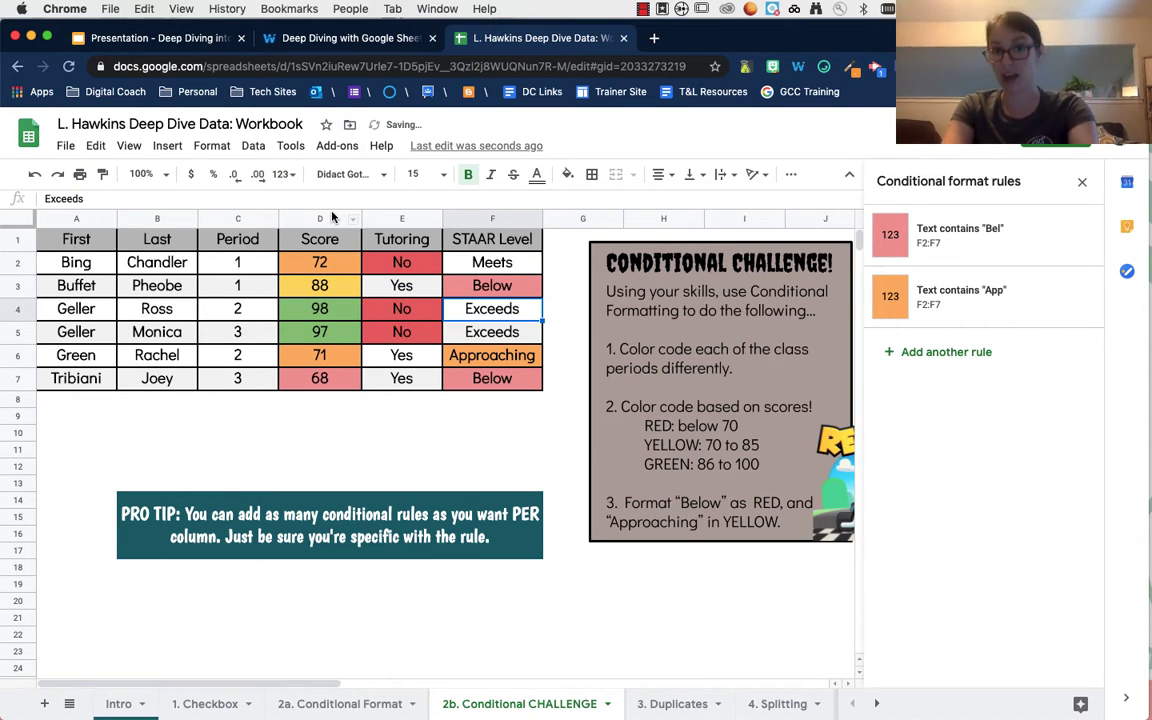
# Step: On the 3. Duplicates sheet, remove the duplicate rows from B2:E10, analyzing all columns B to E
pyautogui.click(661, 701)
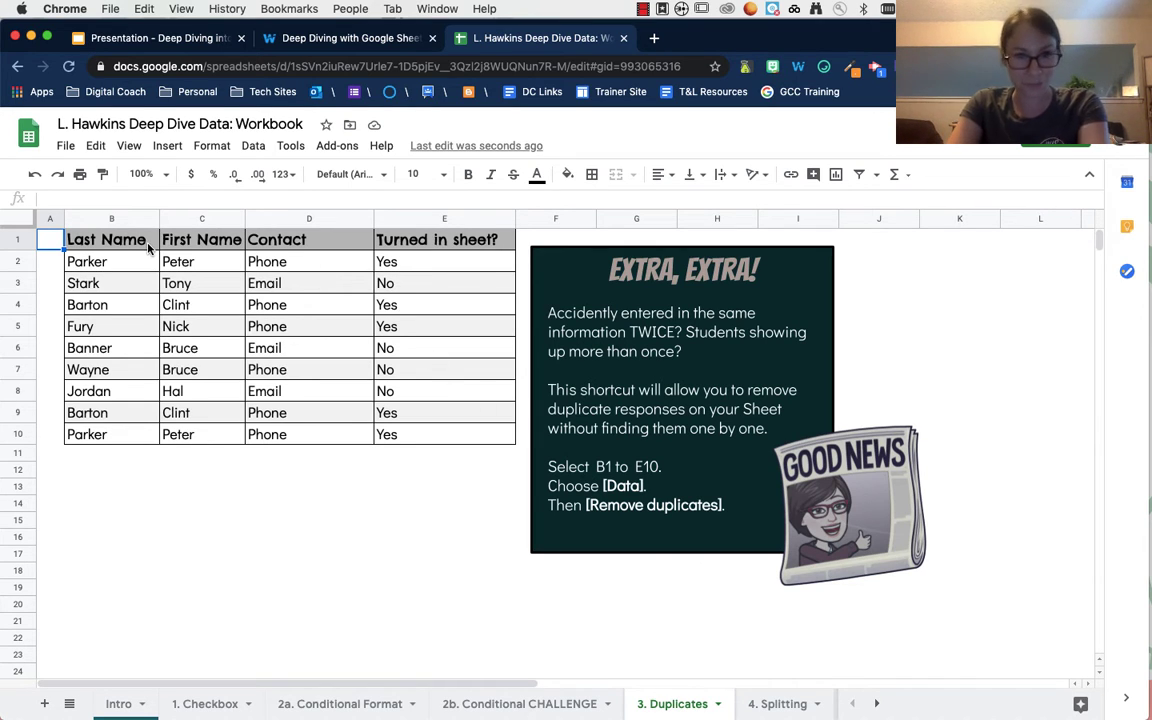
pyautogui.click(85, 261)
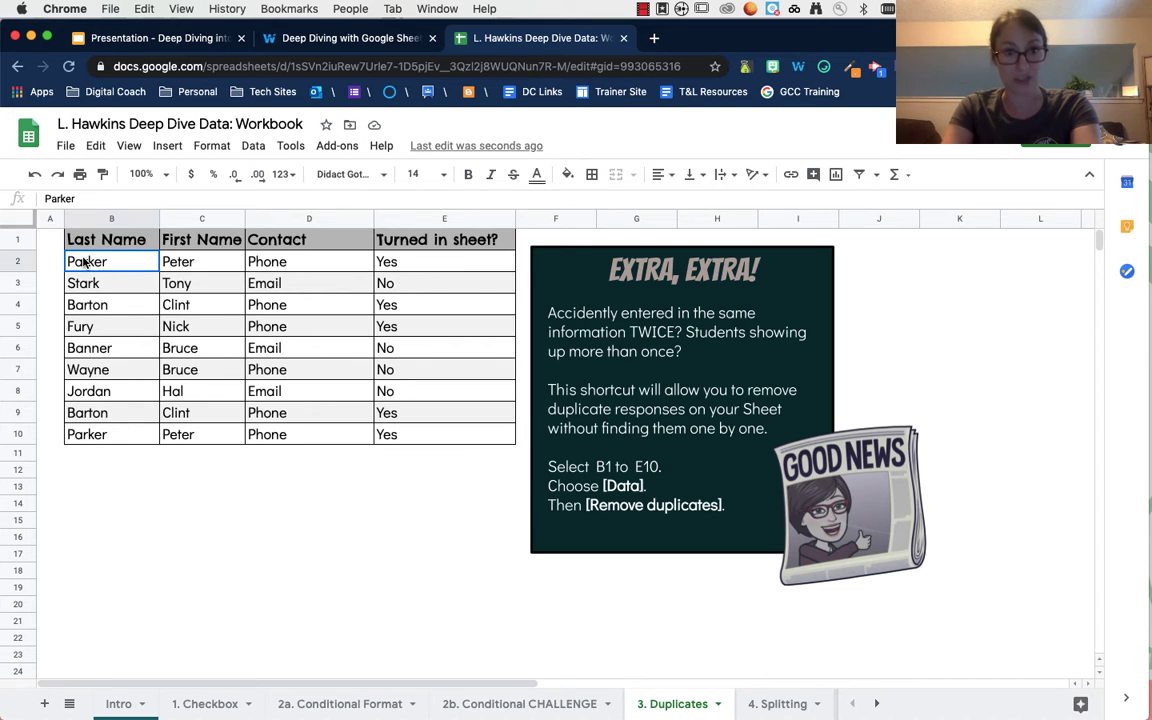
pyautogui.moveTo(85, 261); pyautogui.dragTo(382, 385)
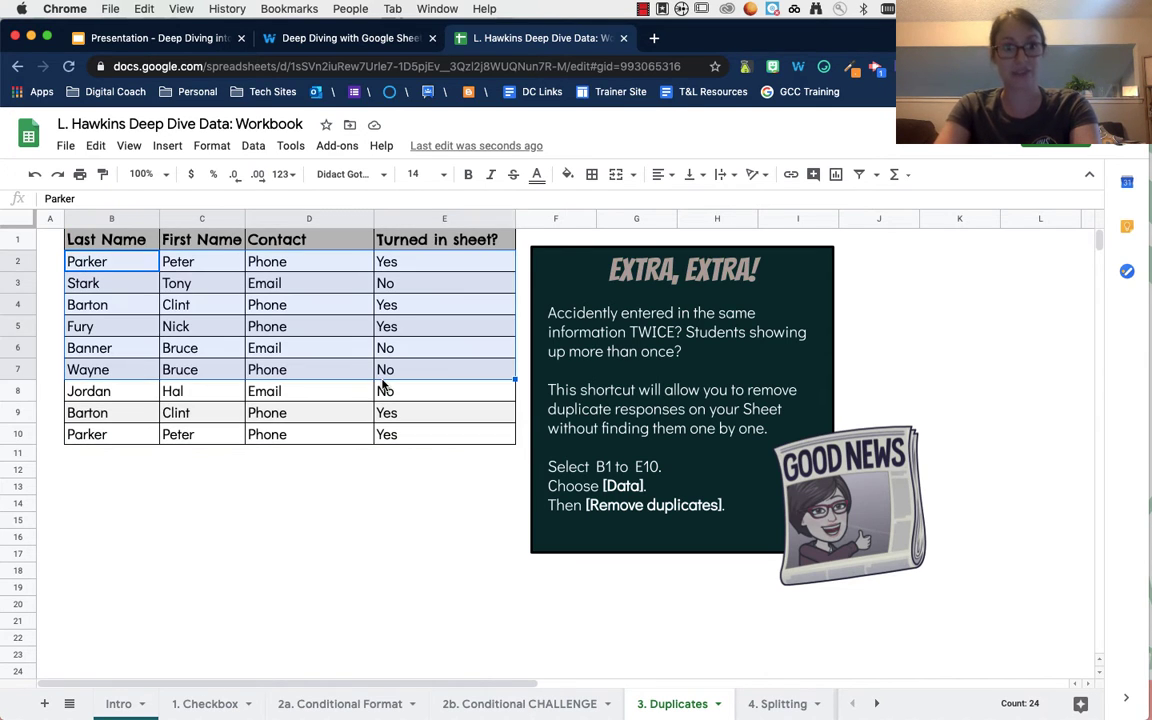
pyautogui.click(309, 470)
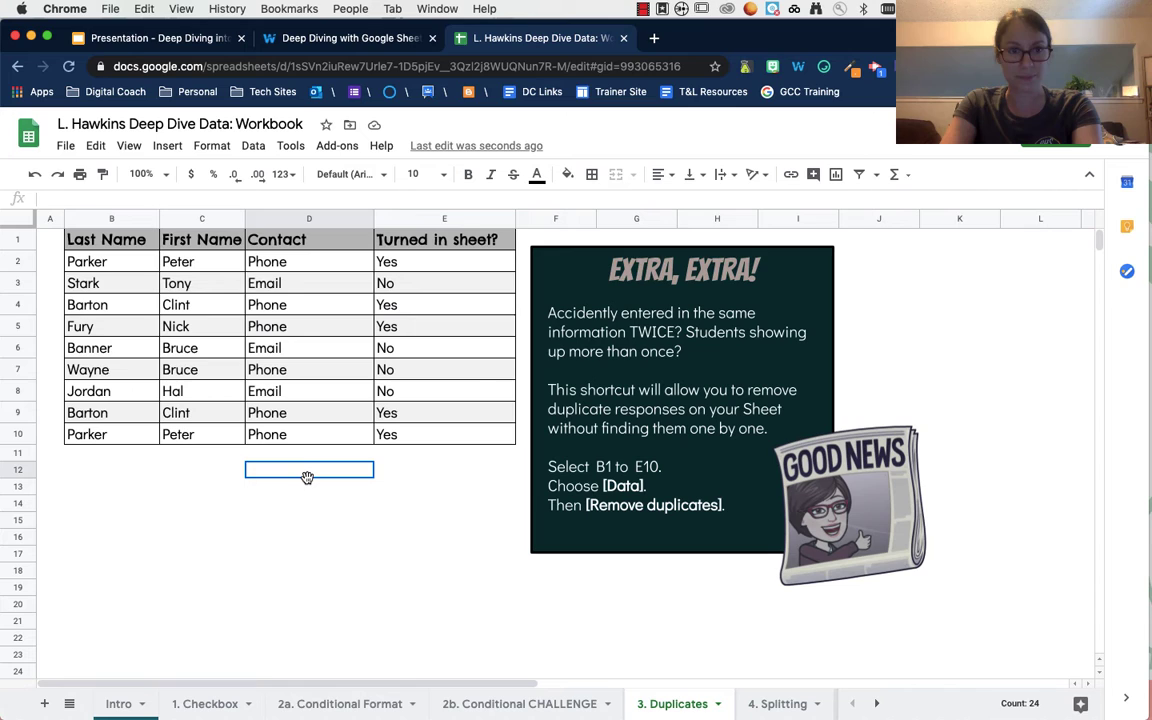
pyautogui.click(137, 261)
pyautogui.moveTo(137, 261); pyautogui.dragTo(425, 441)
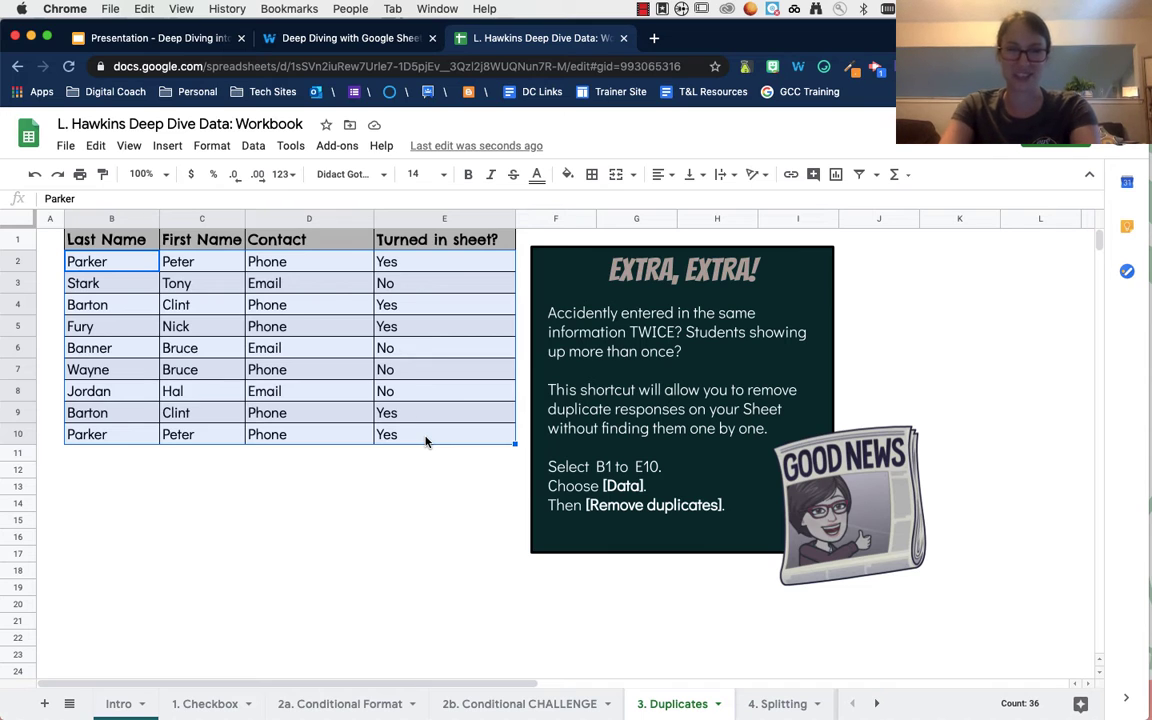
pyautogui.click(255, 147)
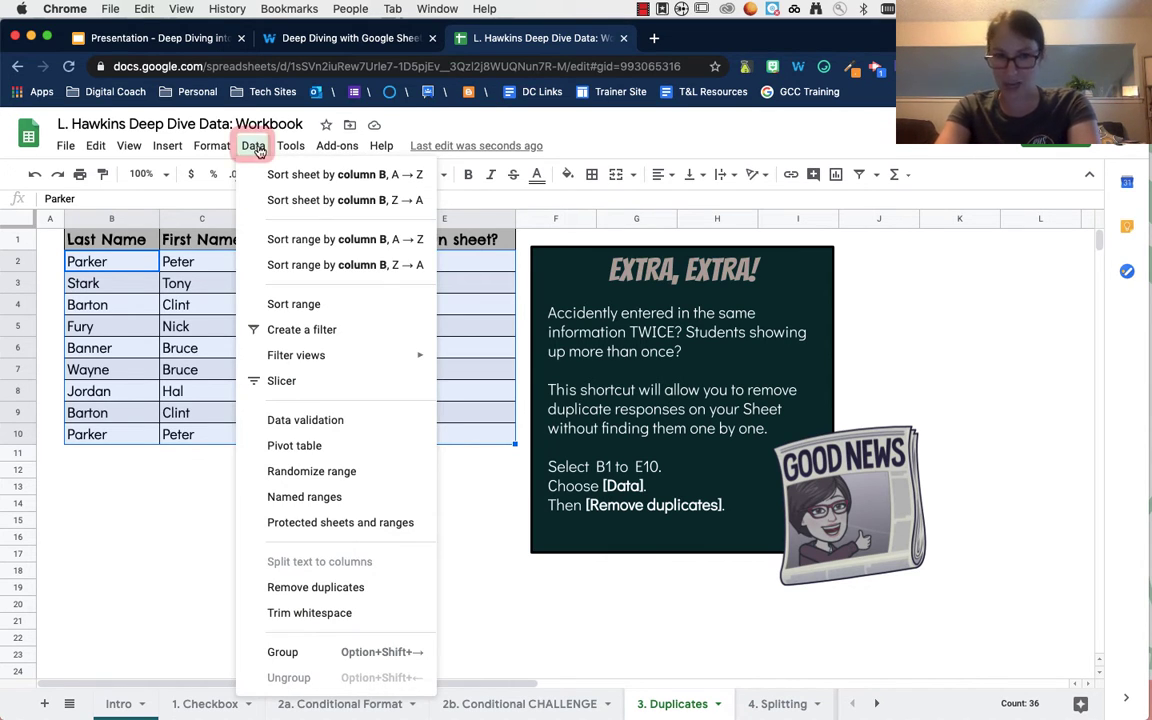
pyautogui.click(378, 592)
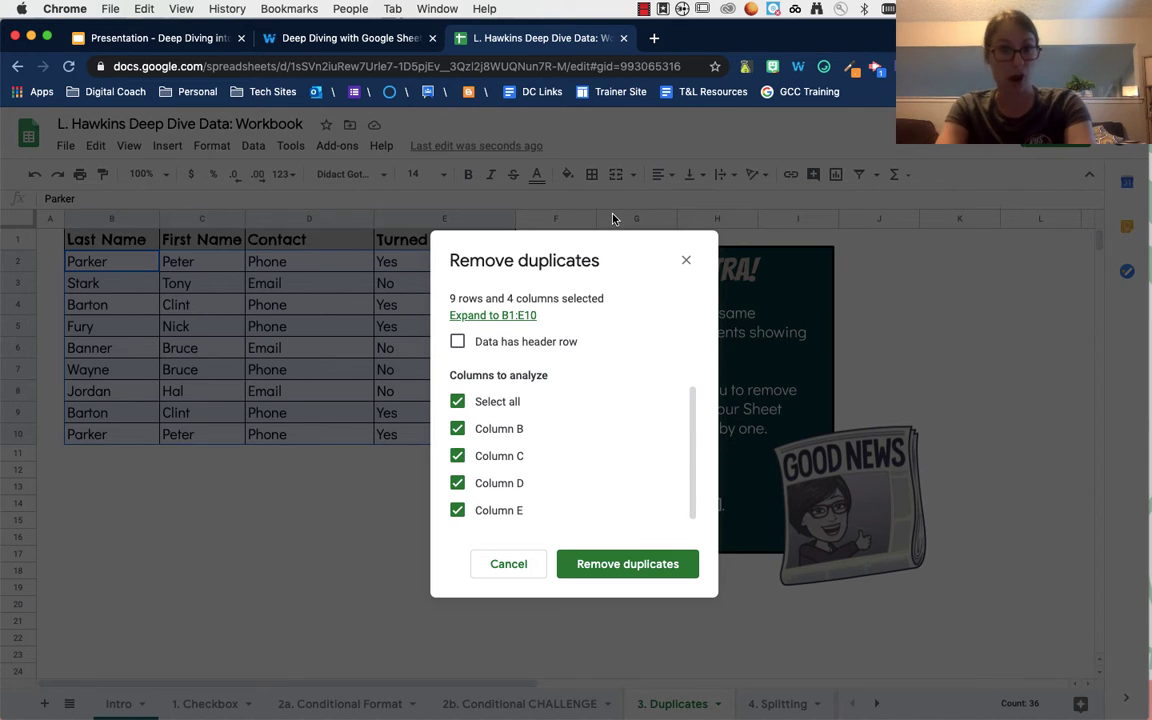
pyautogui.scroll(-1, 512, 397)
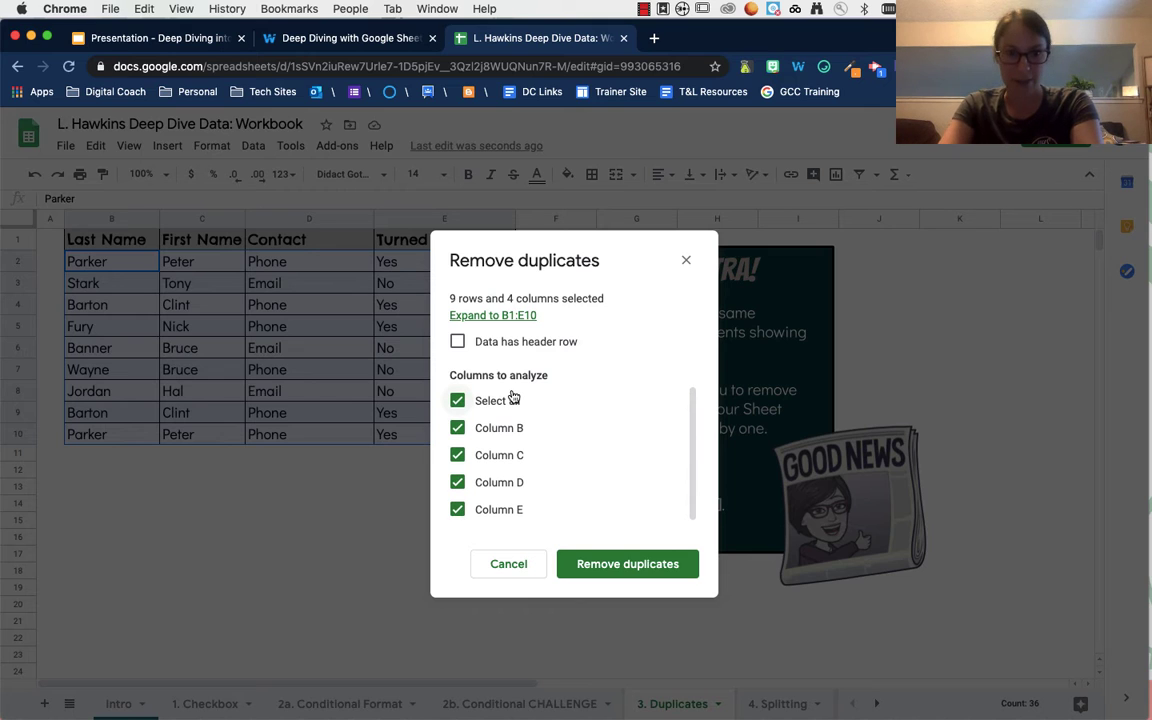
pyautogui.click(625, 567)
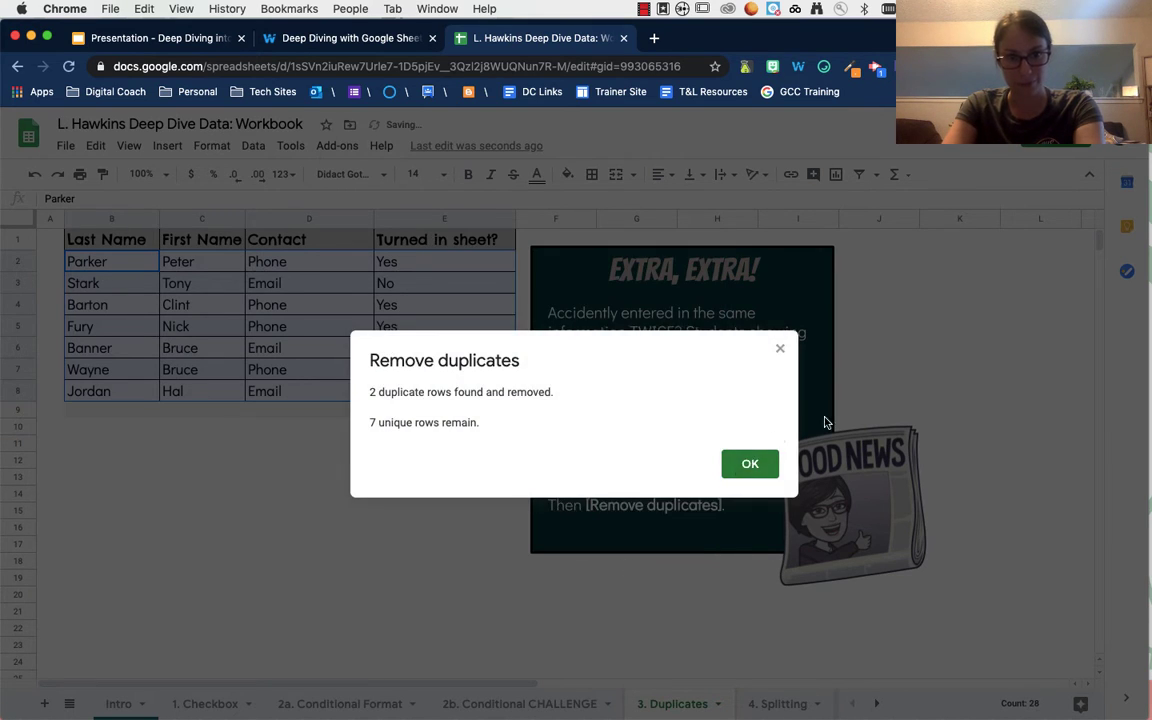
pyautogui.click(752, 466)
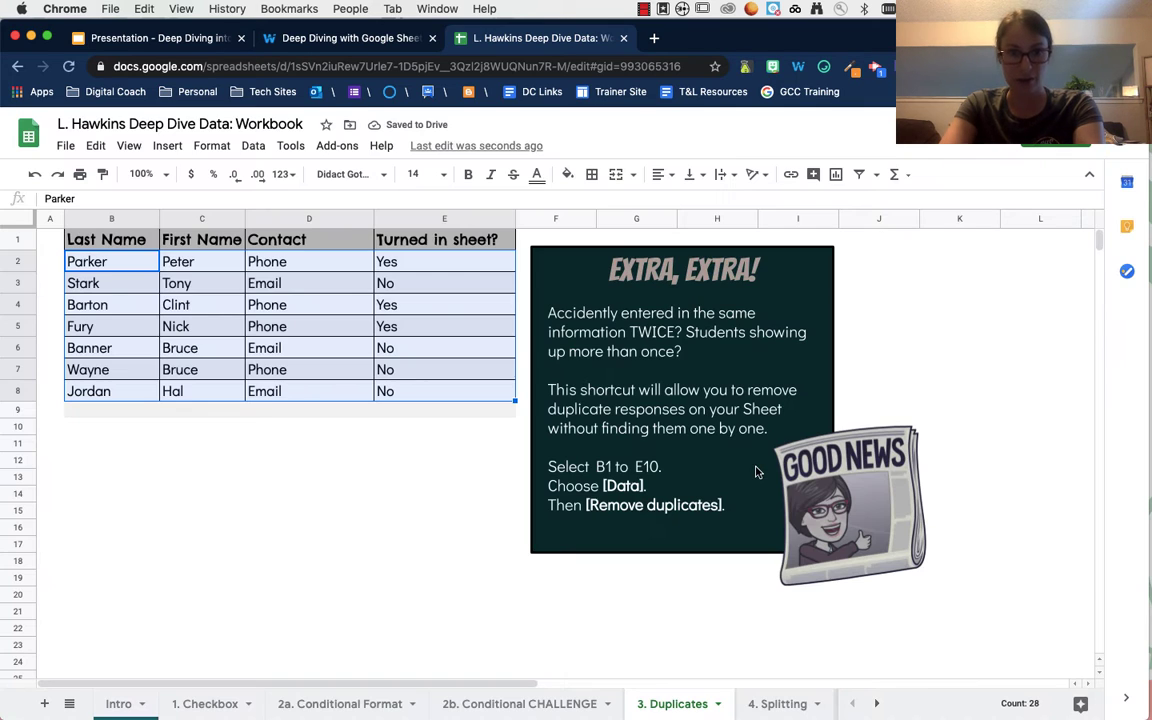
pyautogui.click(270, 410)
# Step: On the 4. Splitting sheet, insert a column to the right of column B
pyautogui.click(780, 703)
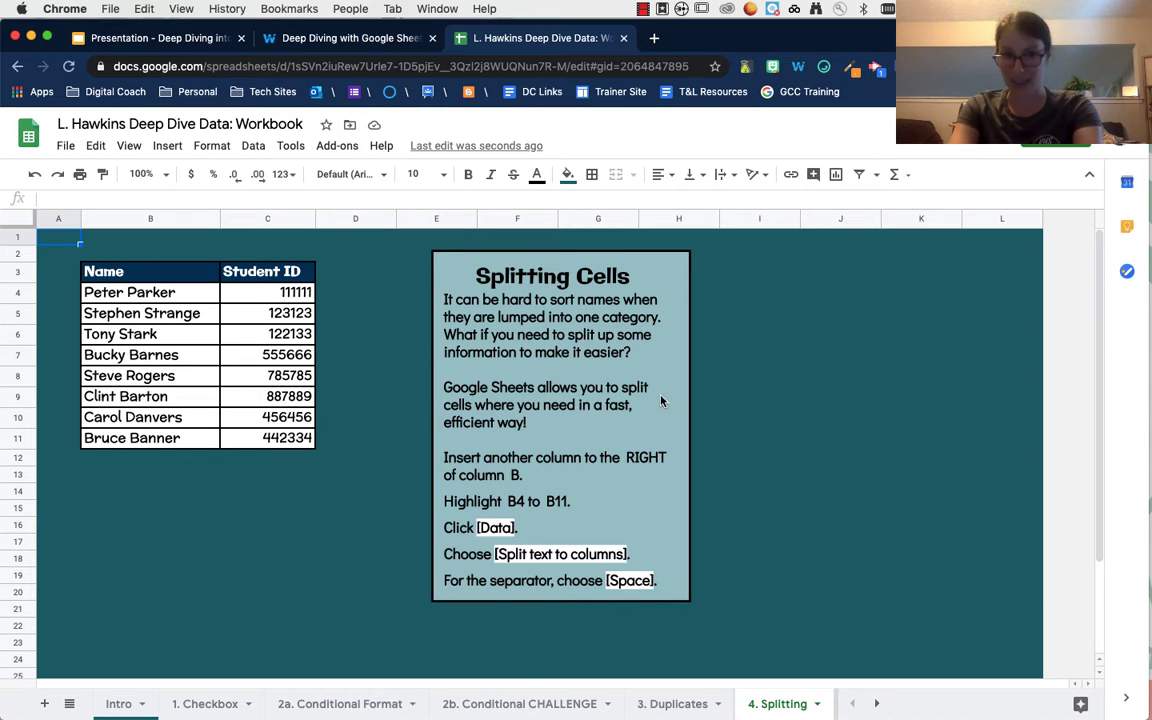
pyautogui.click(159, 292)
pyautogui.moveTo(160, 323); pyautogui.dragTo(155, 447)
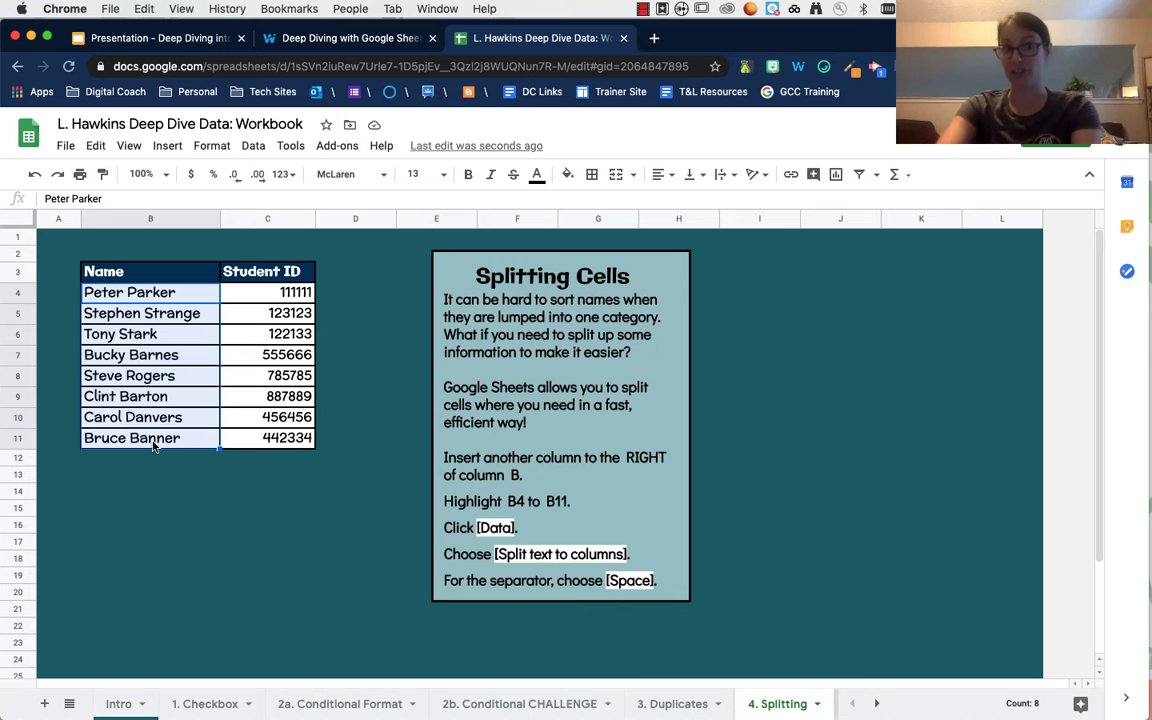
pyautogui.click(158, 218)
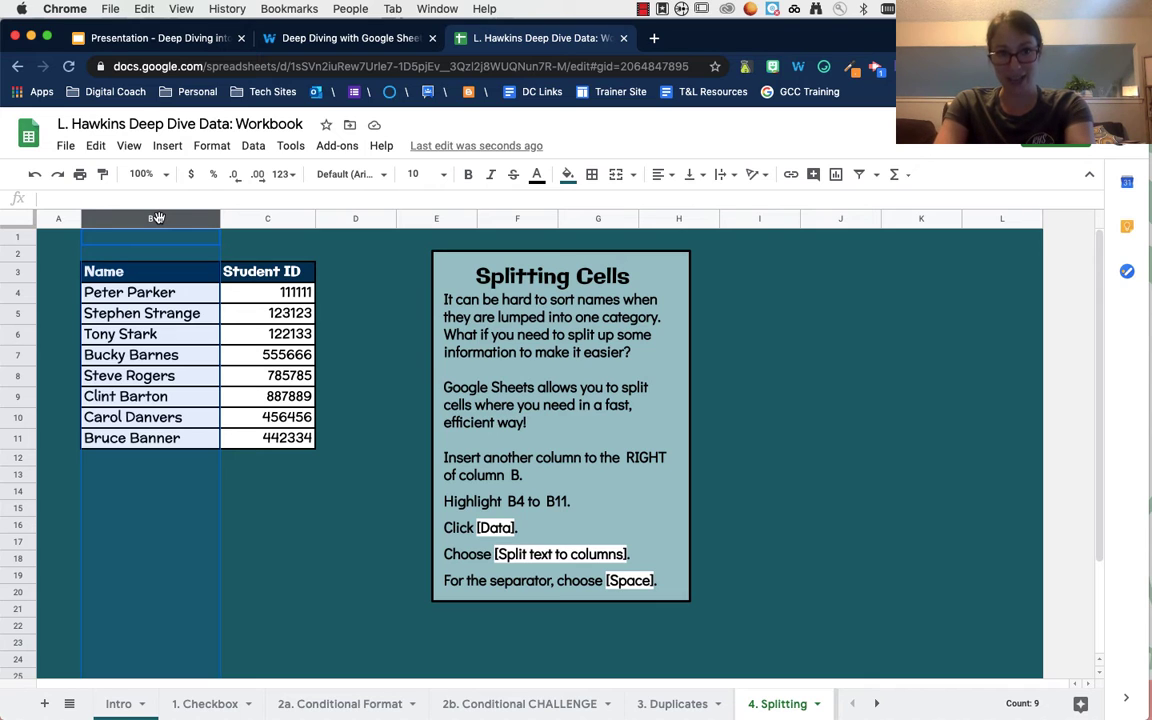
pyautogui.click(168, 146)
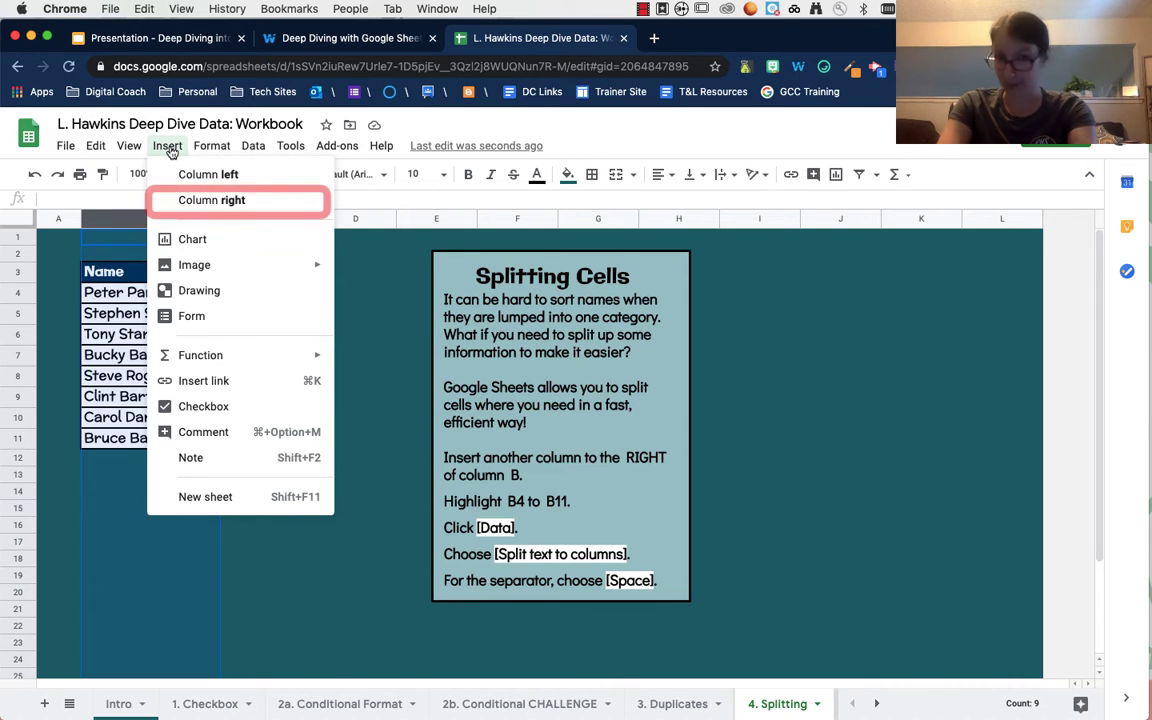
pyautogui.click(198, 202)
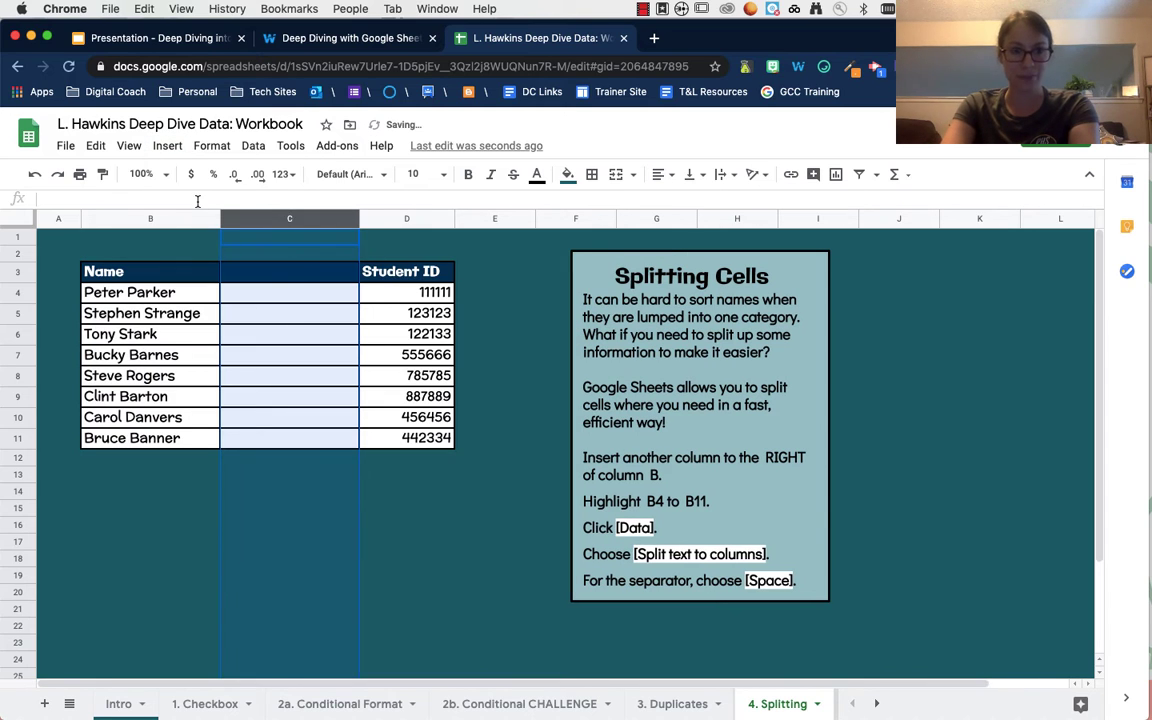
# Step: Enter the header "Last Name" in C3 and change the header in B3 to "First Name"
pyautogui.click(296, 276)
pyautogui.write('Last Name')
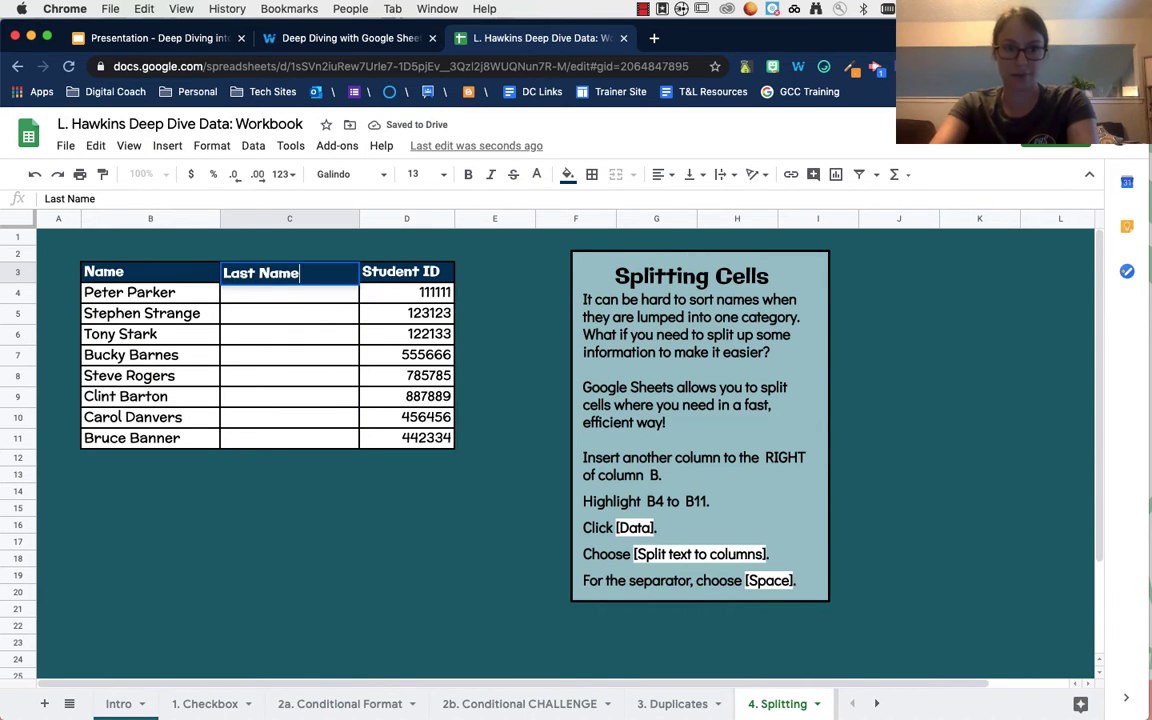
pyautogui.press('Left')
pyautogui.write('First Name')
pyautogui.press('Return')
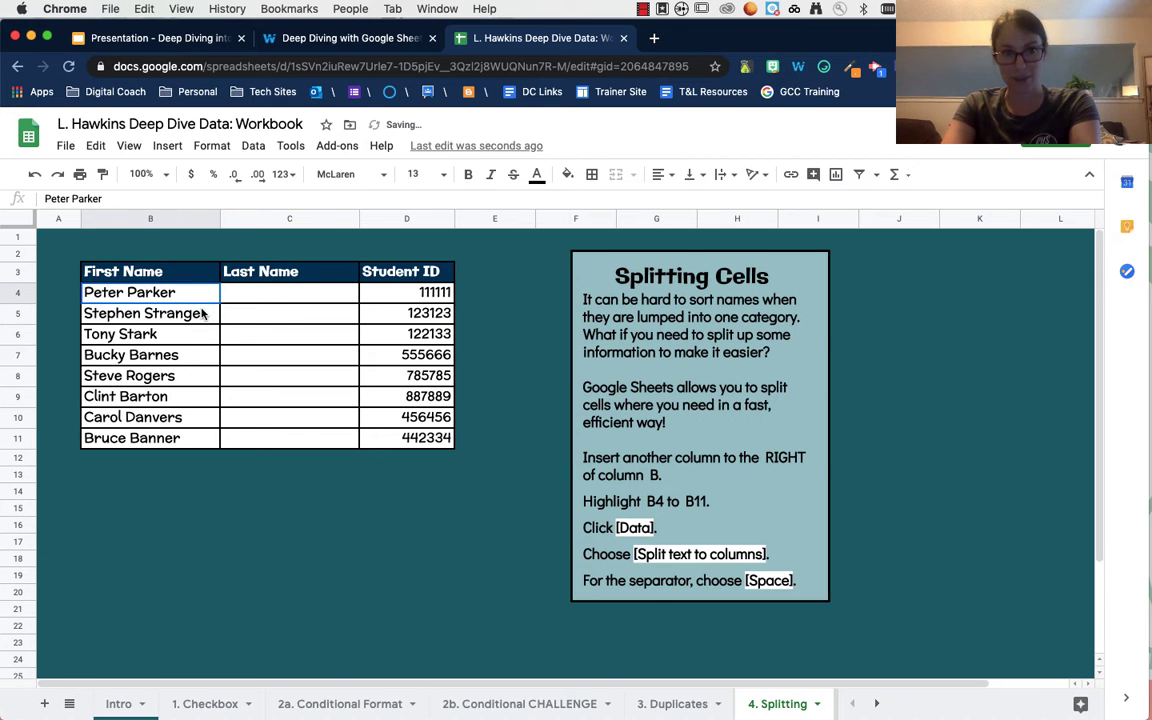
# Step: Split the full names in B4:B11 into columns, using Space as the separator
pyautogui.moveTo(185, 290); pyautogui.dragTo(190, 440)
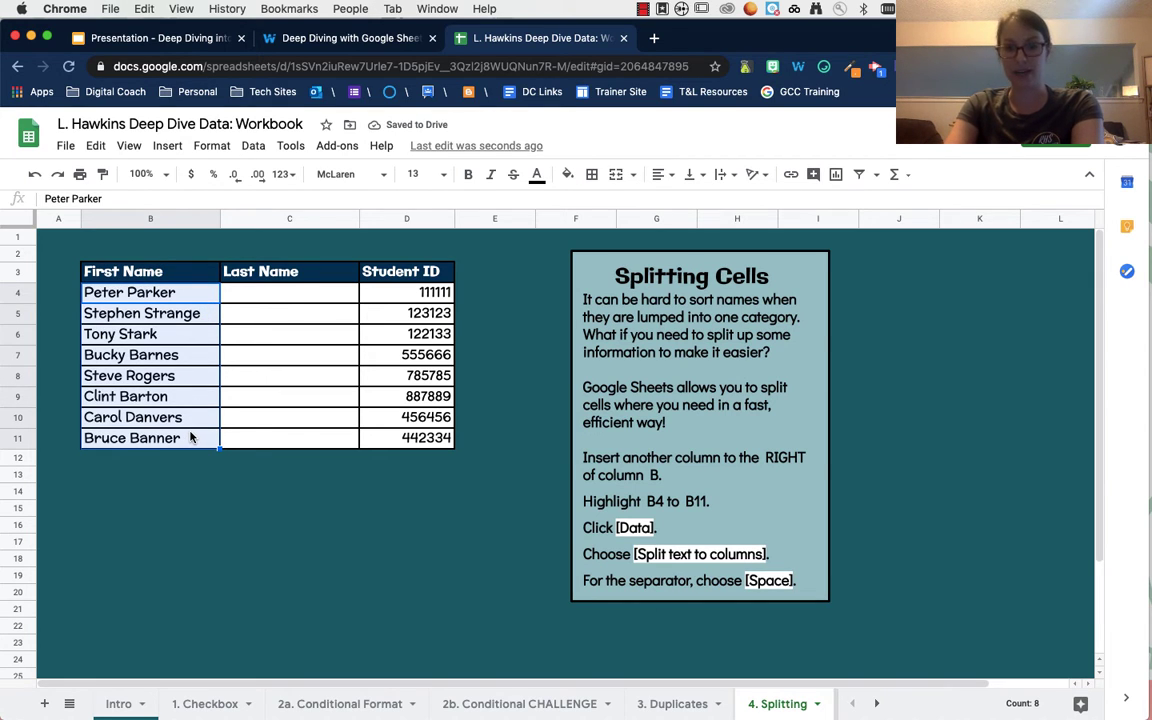
pyautogui.click(252, 147)
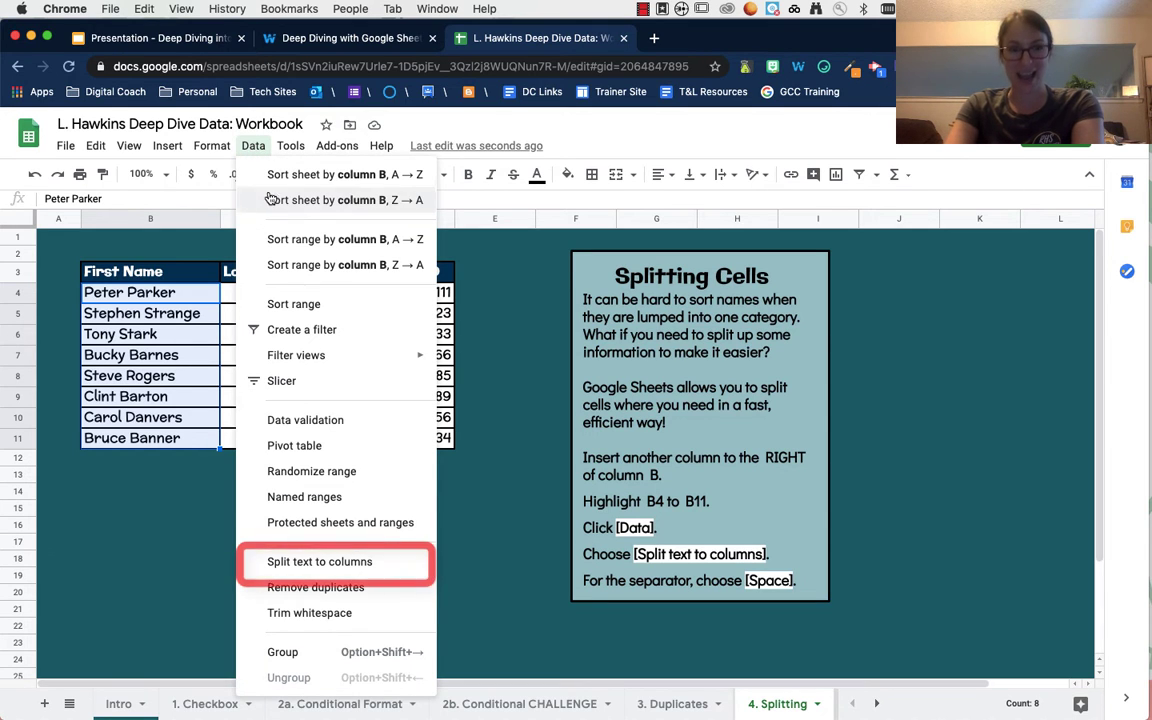
pyautogui.click(395, 564)
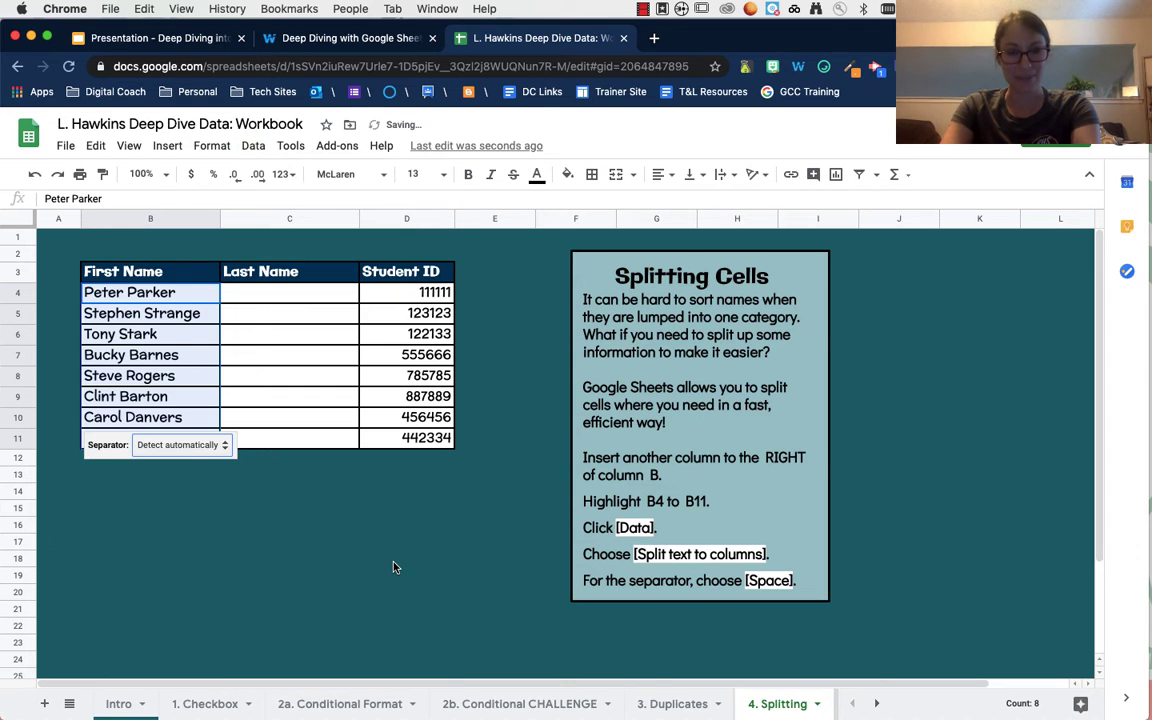
pyautogui.click(209, 447)
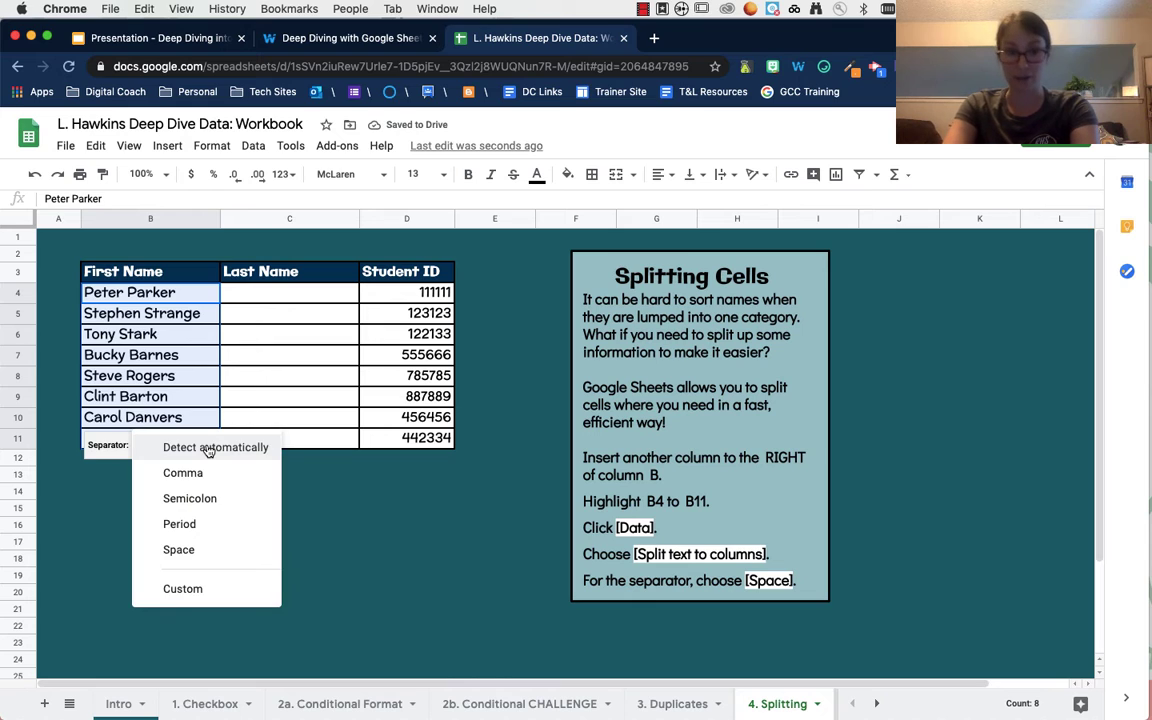
pyautogui.click(204, 550)
pyautogui.click(203, 547)
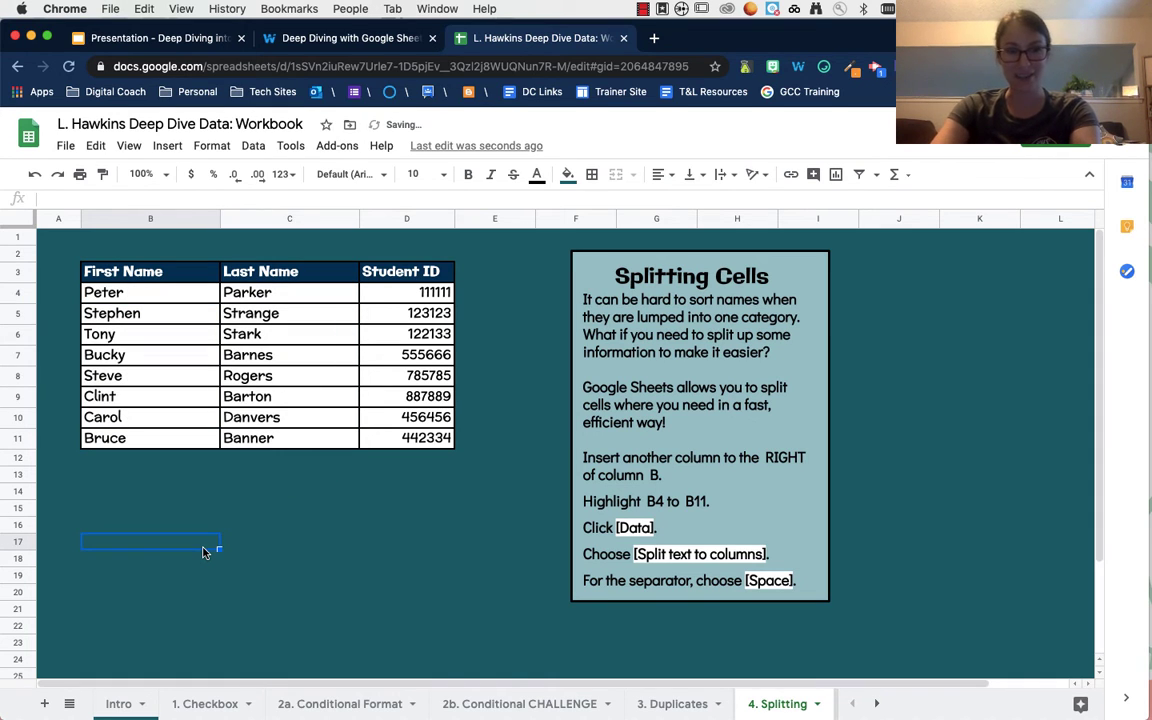
# Step: On the 5. Filters sheet, create a filter on the header cells B1 to E1
pyautogui.hscroll(5, 226, 703)
pyautogui.click(122, 704)
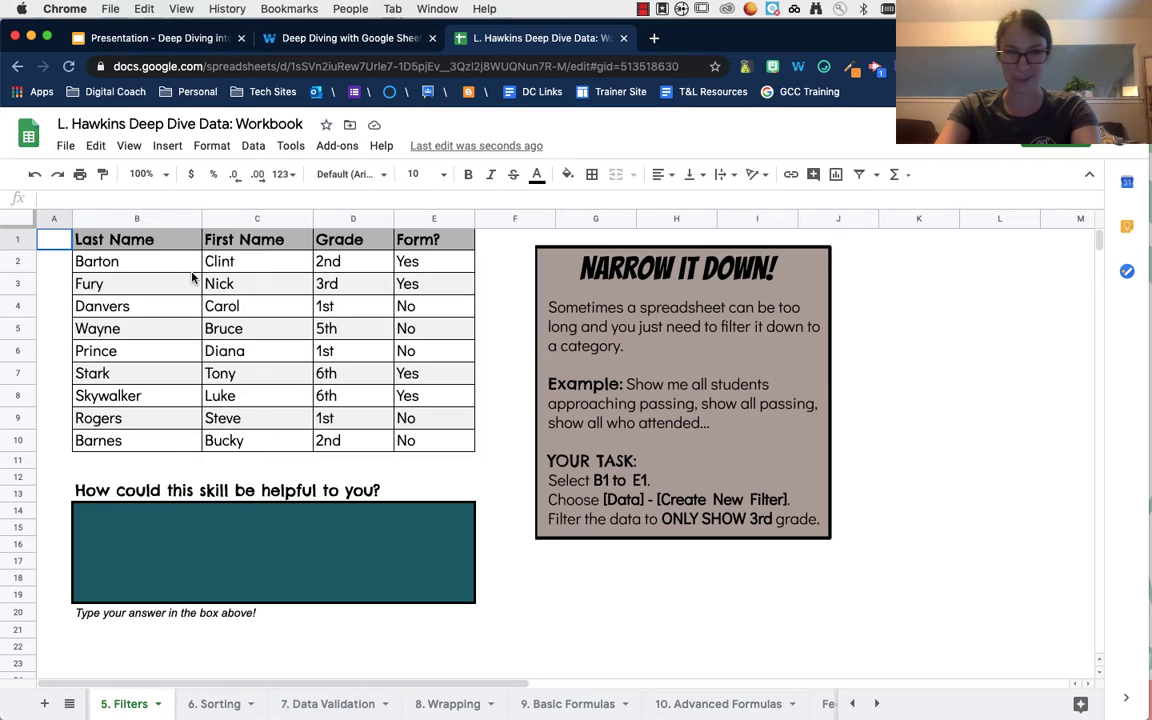
pyautogui.moveTo(160, 244); pyautogui.dragTo(431, 455)
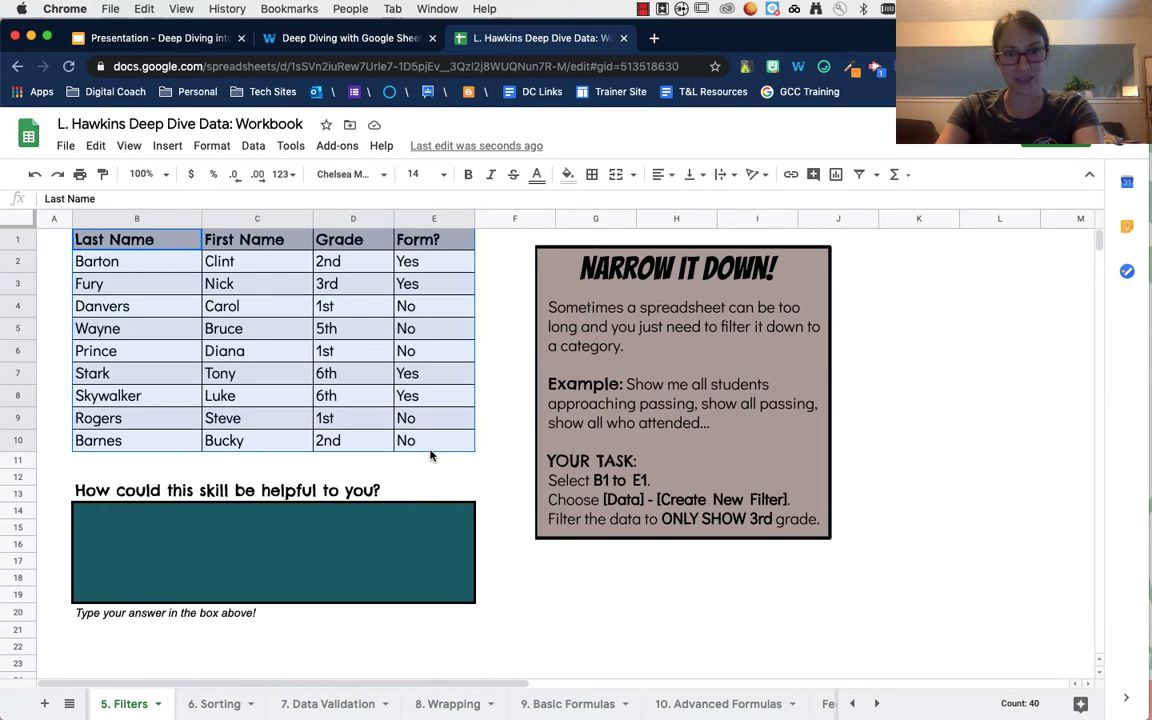
pyautogui.click(168, 148)
pyautogui.click(168, 147)
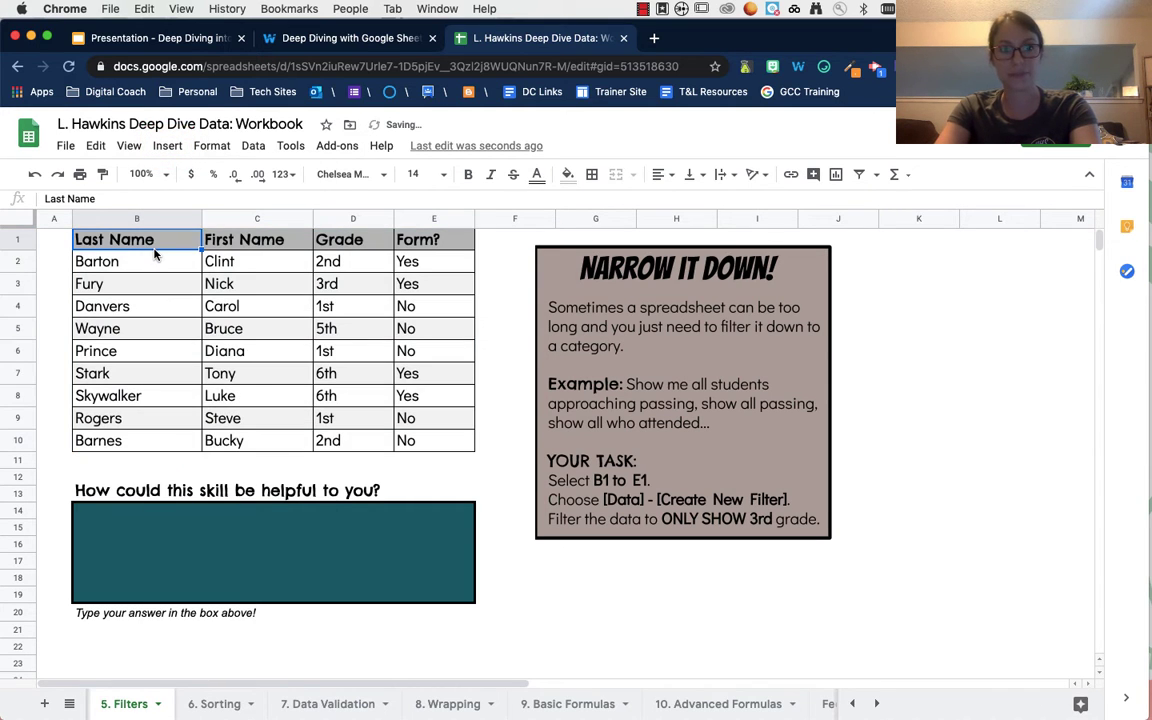
pyautogui.moveTo(150, 240); pyautogui.dragTo(455, 241)
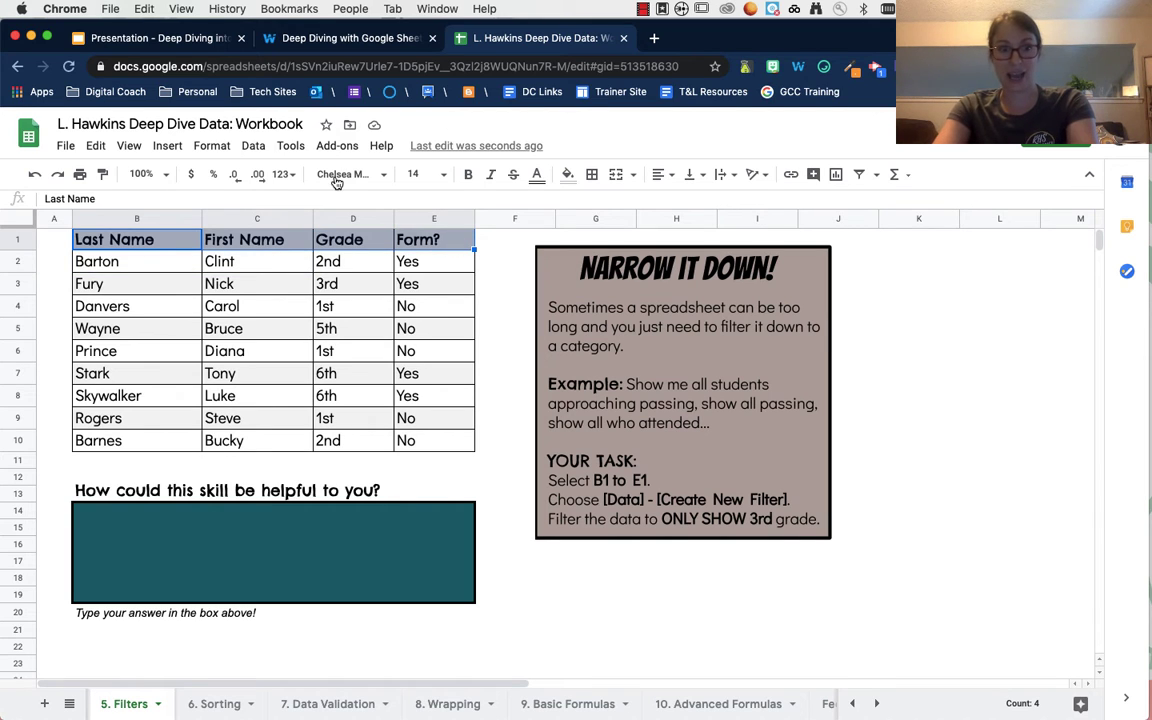
pyautogui.click(253, 147)
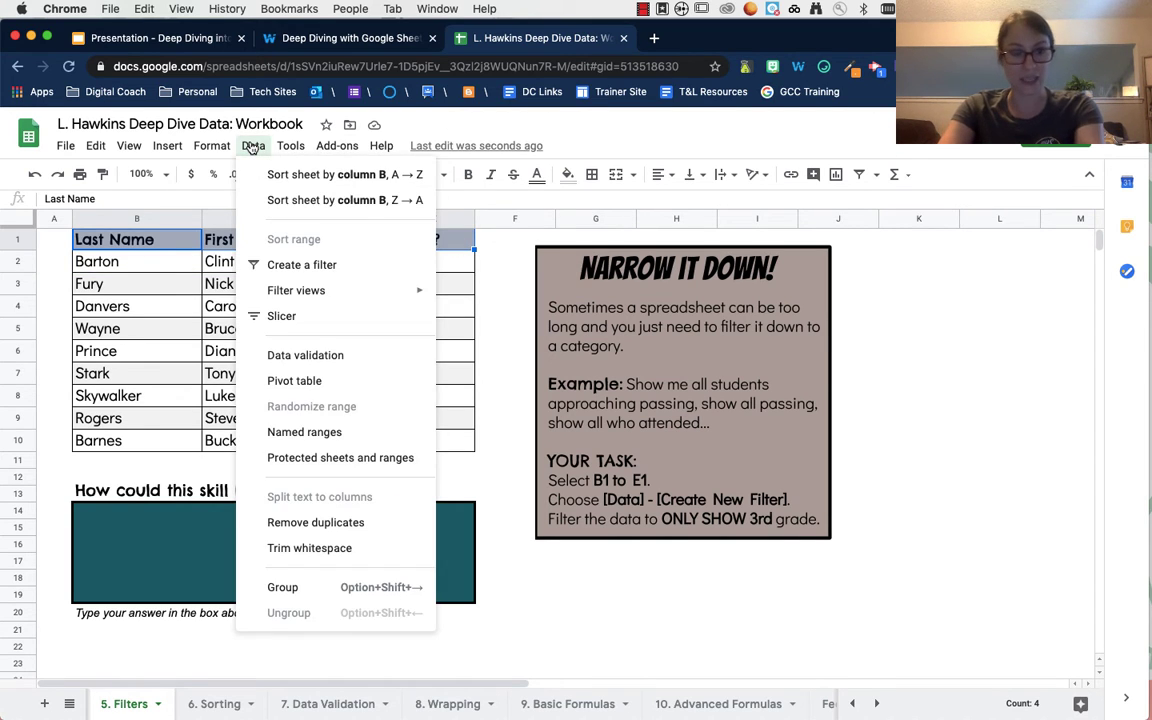
pyautogui.click(303, 266)
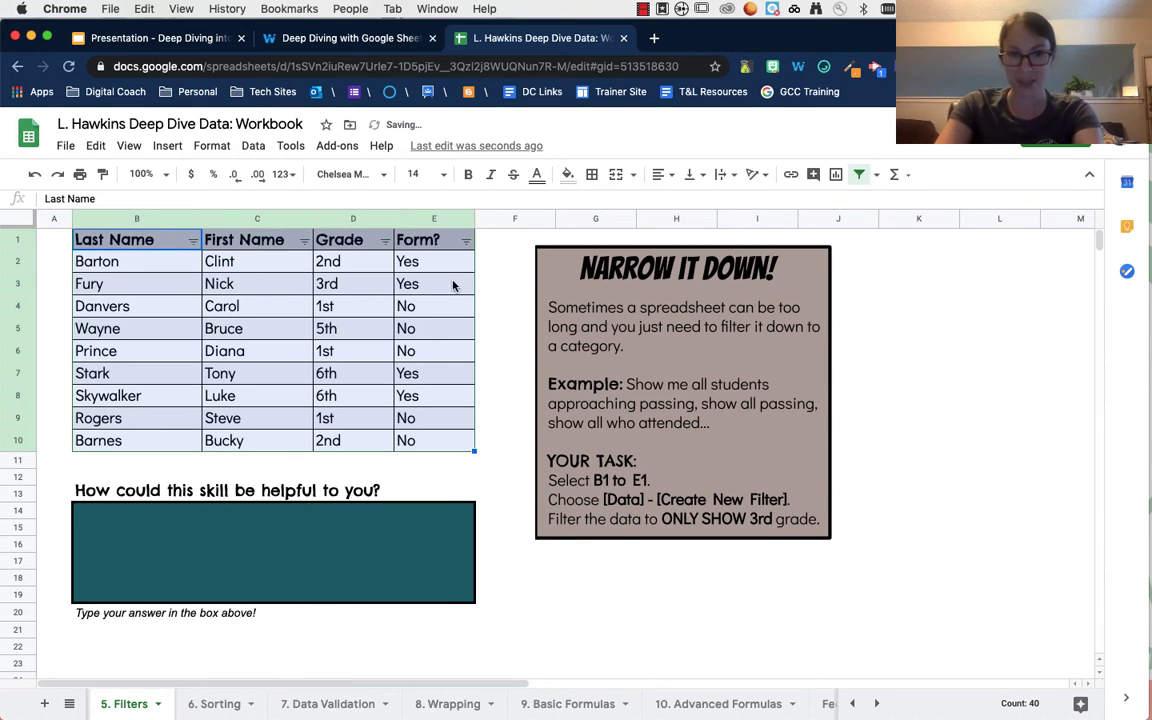
pyautogui.click(489, 309)
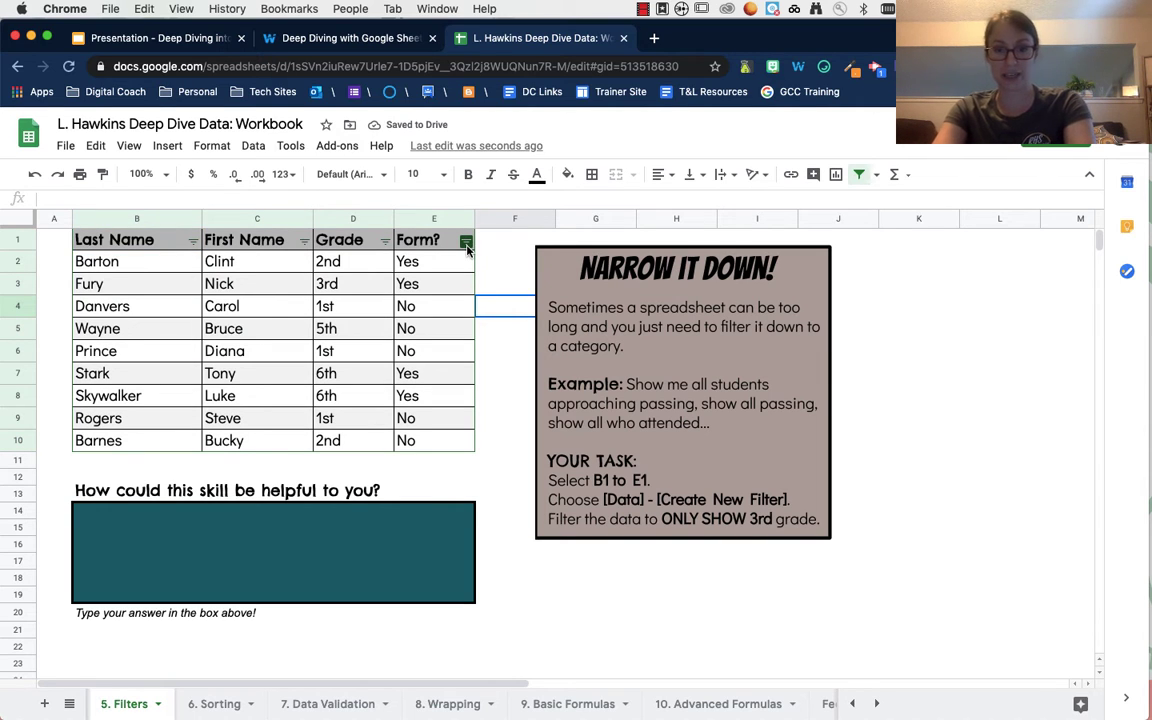
# Step: Filter the Grade column by values to show only 3rd, and undo that filter
pyautogui.click(385, 243)
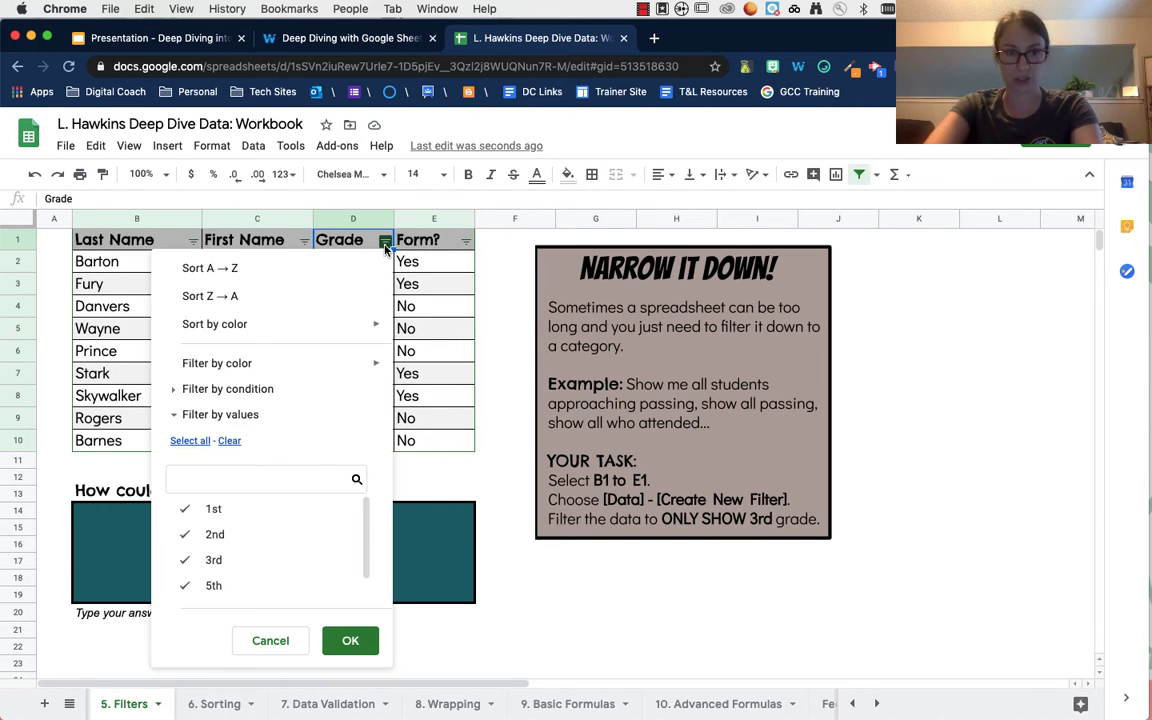
pyautogui.click(211, 509)
pyautogui.click(207, 535)
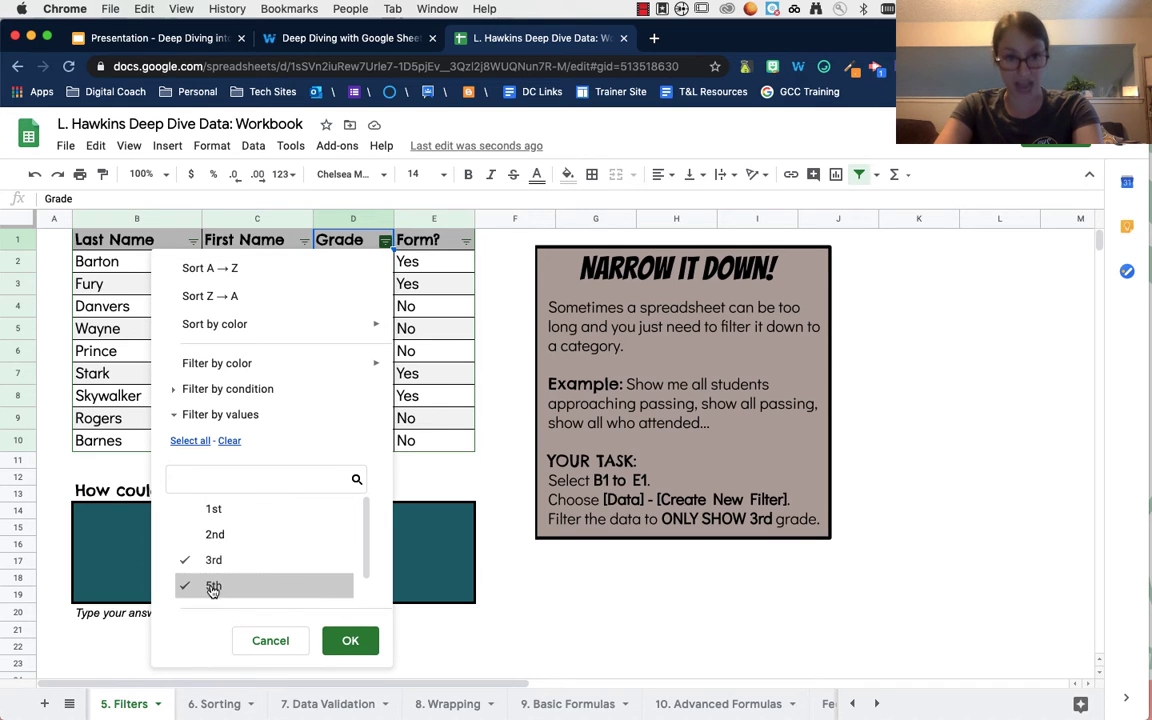
pyautogui.scroll(-1, 213, 590)
pyautogui.click(213, 588)
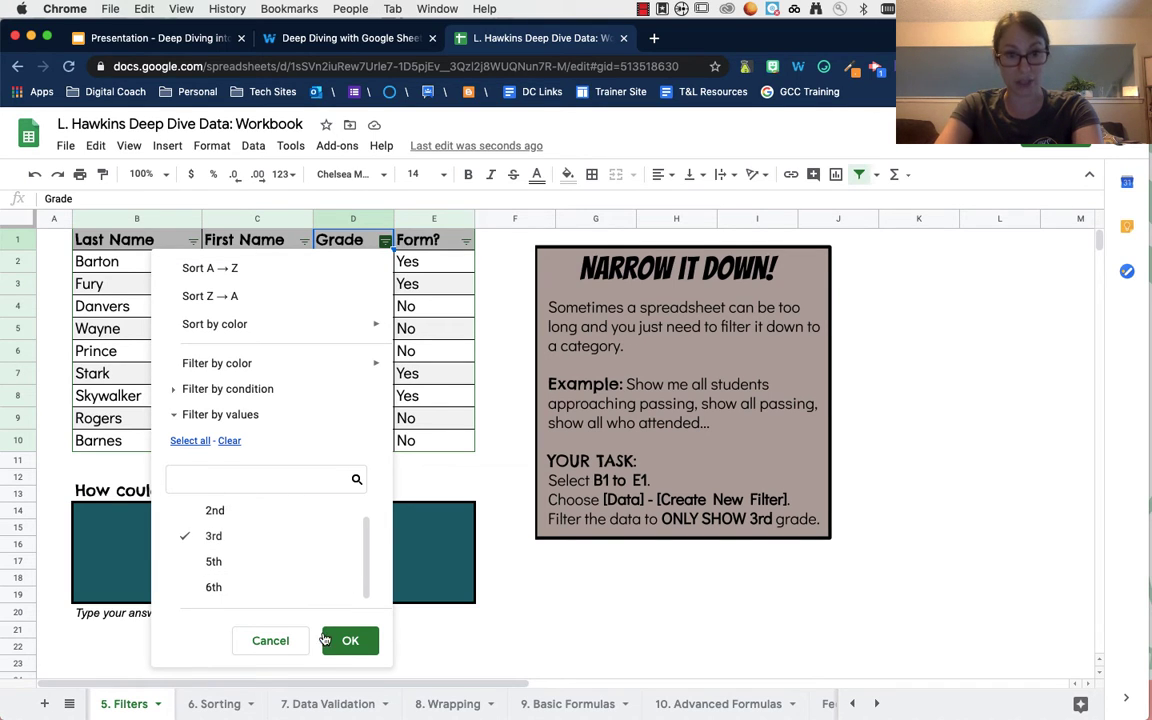
pyautogui.click(357, 651)
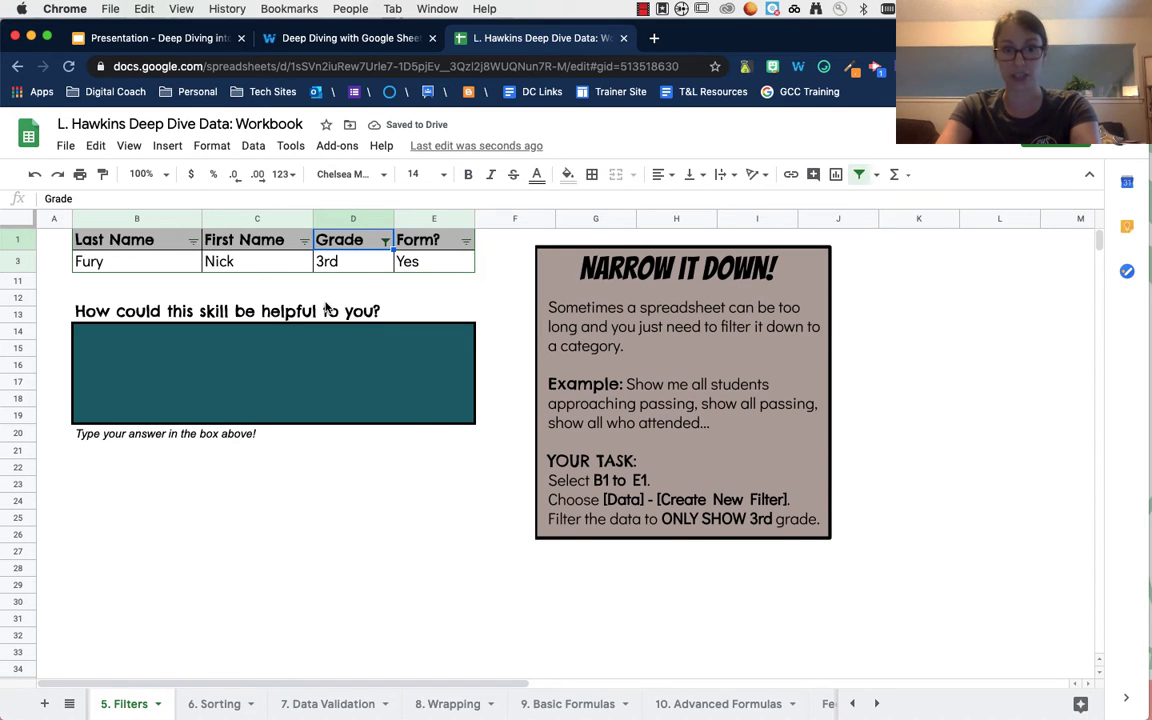
pyautogui.press('cmd+z')
# Step: Filter the Form? column by values to show only the rows with No
pyautogui.click(466, 241)
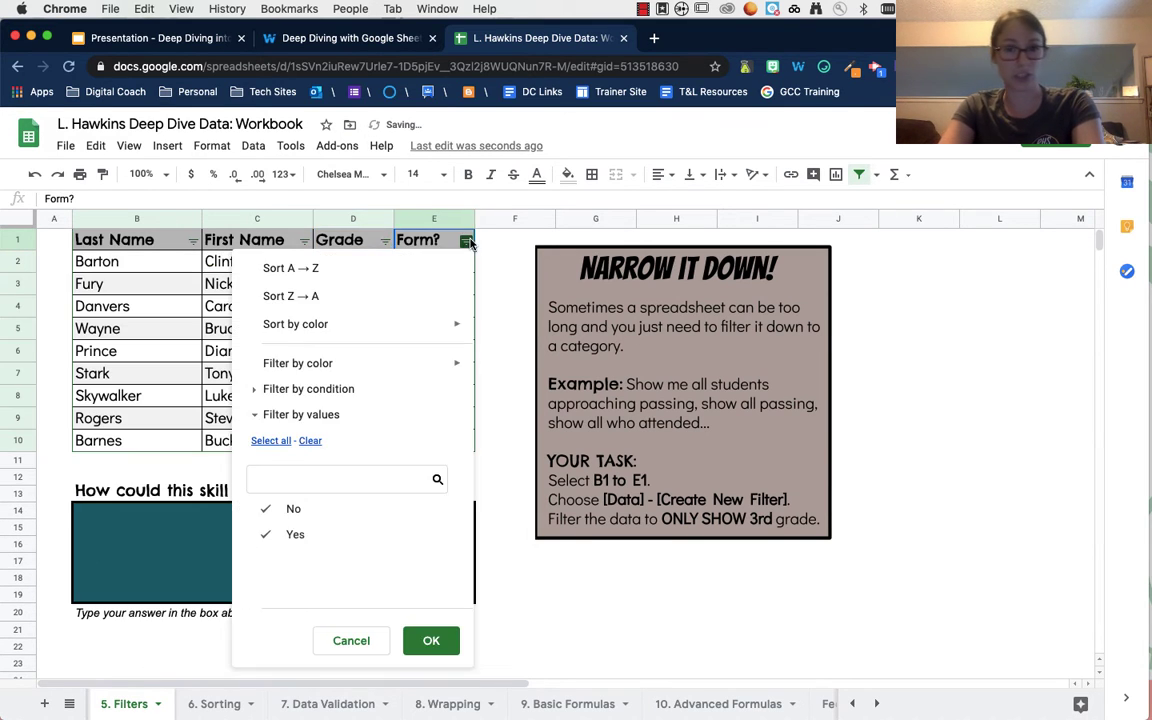
pyautogui.click(346, 536)
pyautogui.click(428, 641)
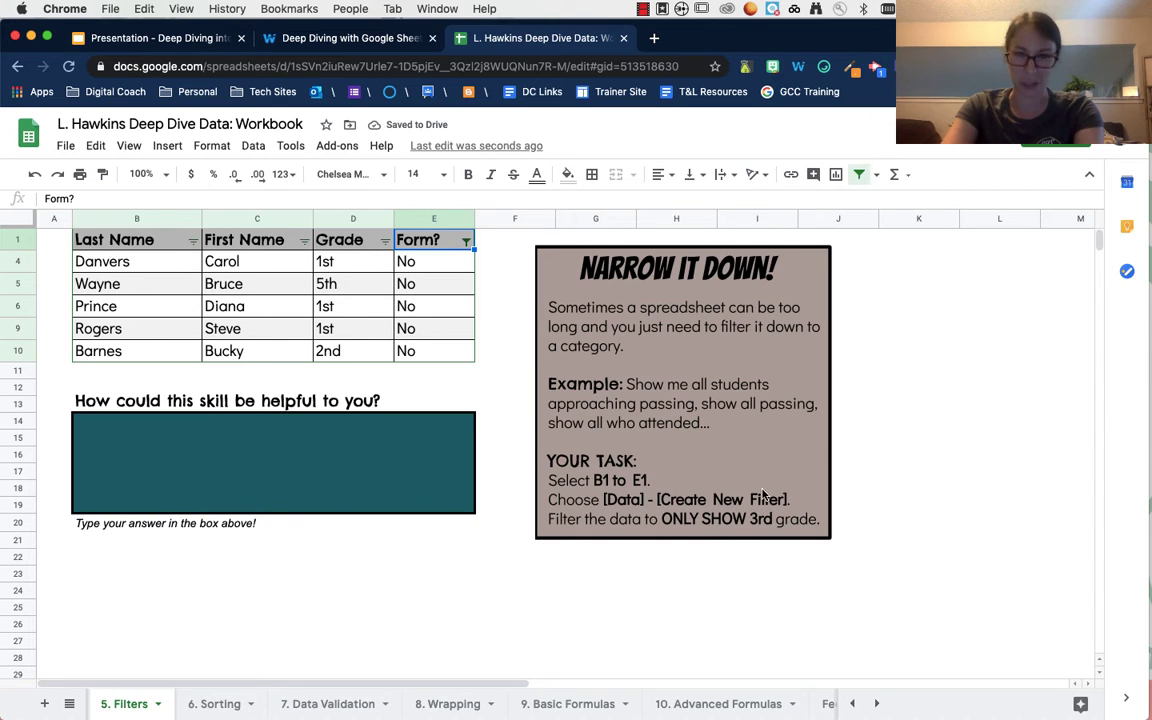
# Step: On the 6. Sorting sheet, freeze row 1 and check that the header row stays in place
pyautogui.click(210, 704)
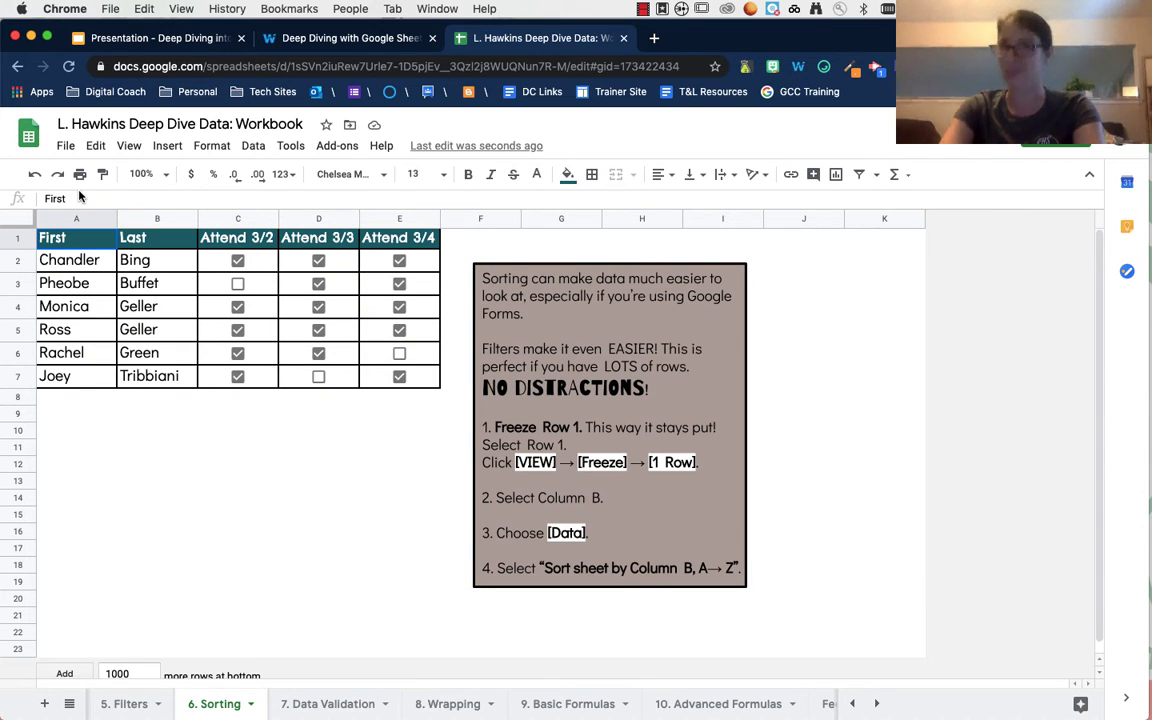
pyautogui.click(12, 242)
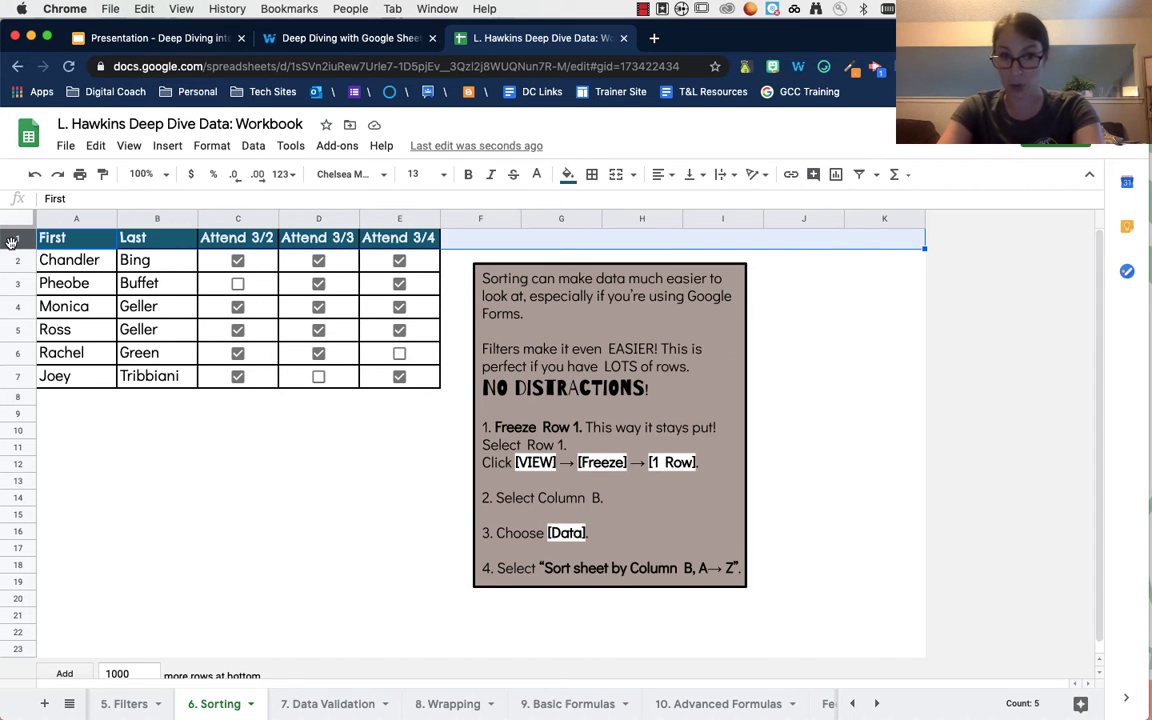
pyautogui.scroll(5, 123, 154)
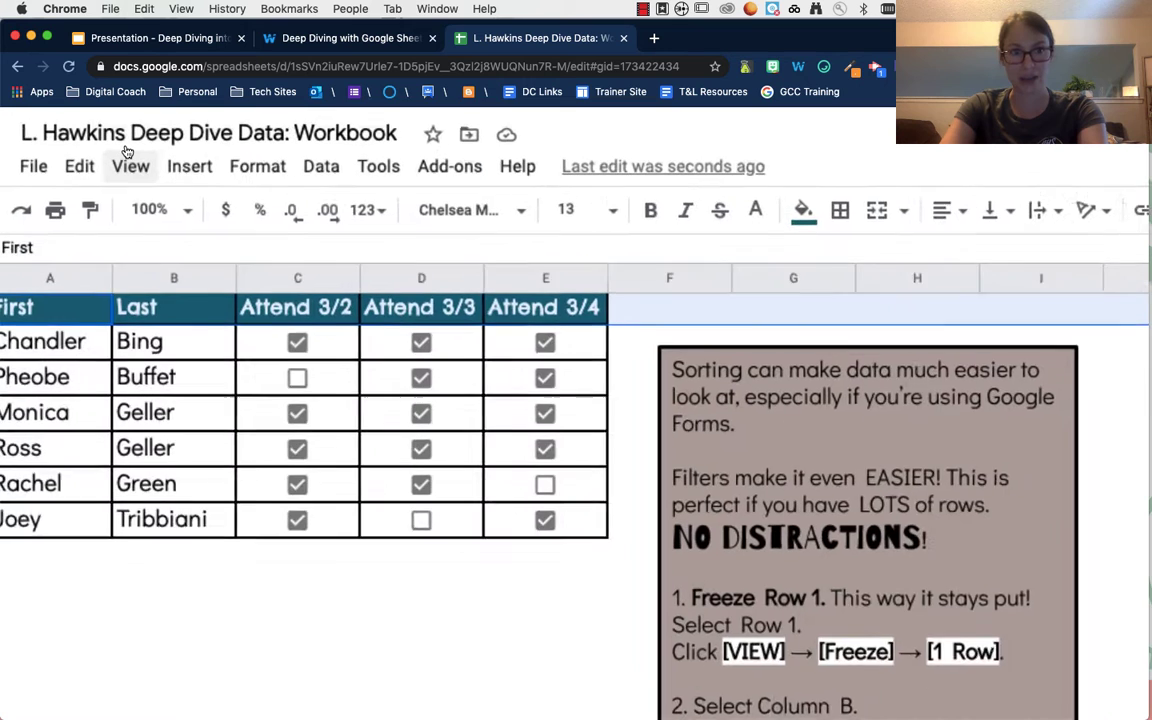
pyautogui.hscroll(-3, 131, 148)
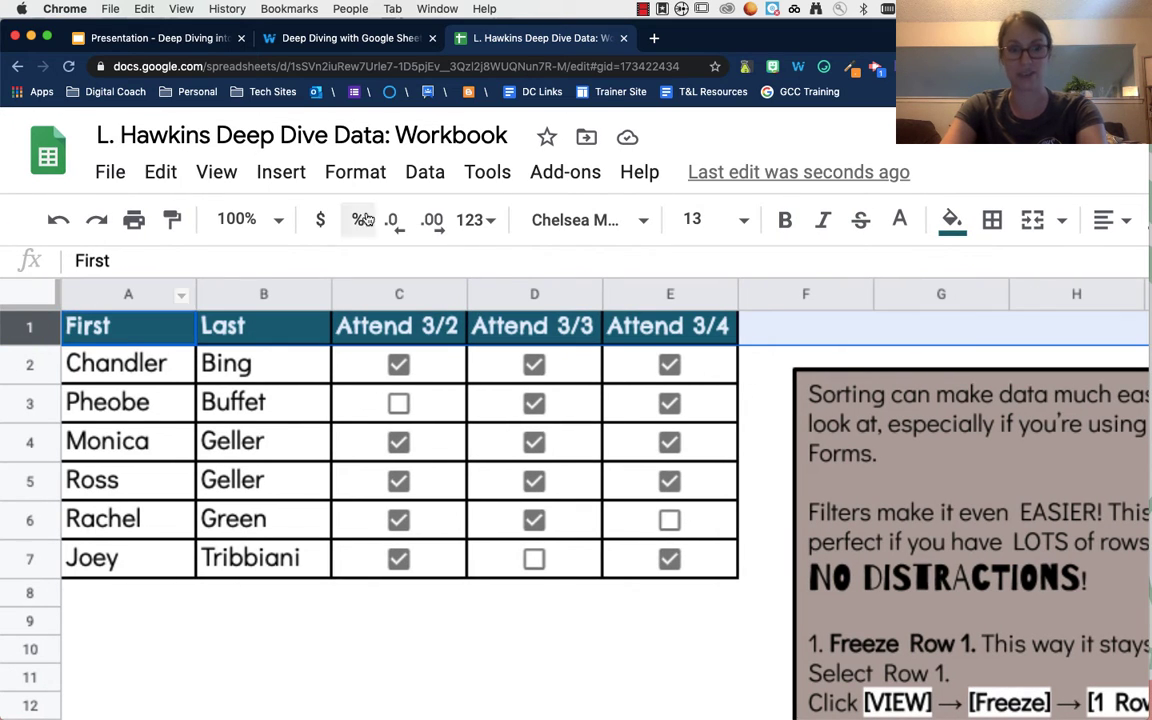
pyautogui.click(222, 172)
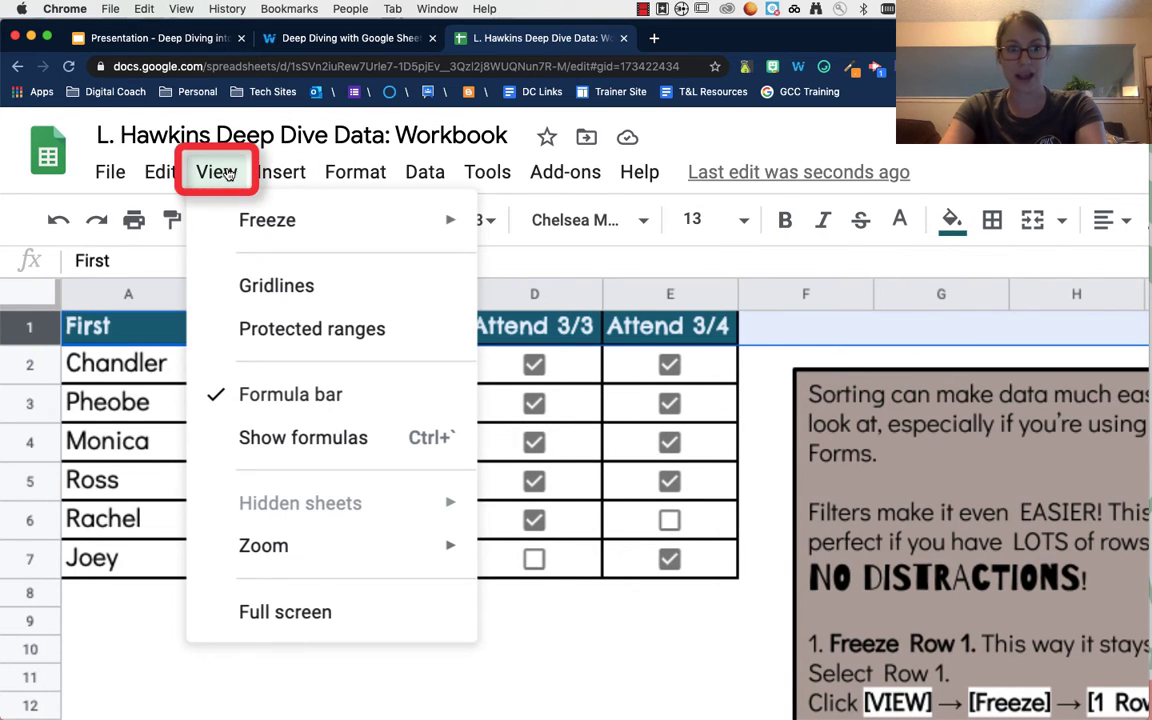
pyautogui.moveTo(231, 236)
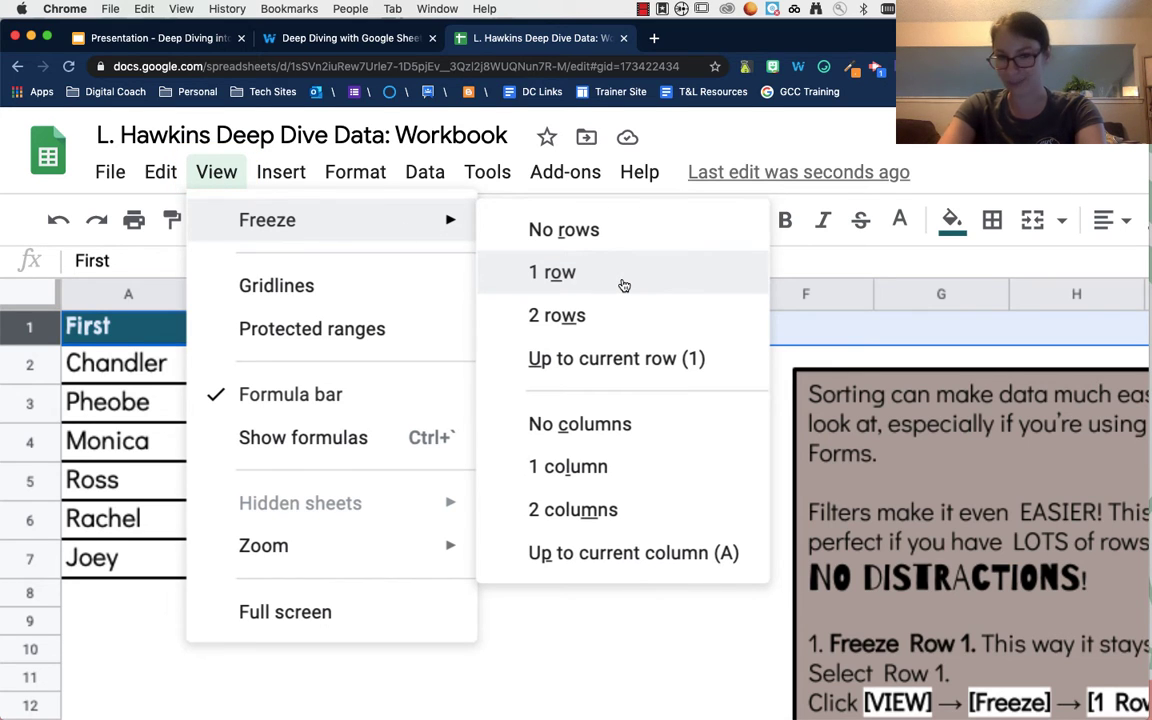
pyautogui.click(562, 262)
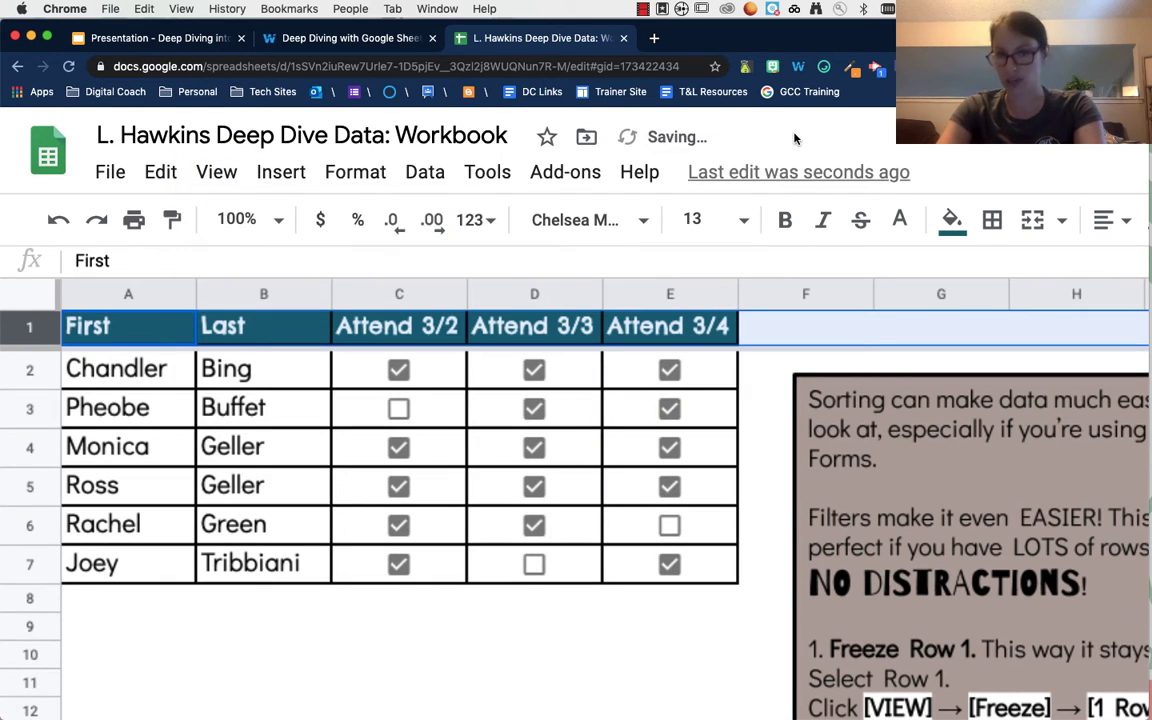
pyautogui.press('super+minus')
pyautogui.press('super+minus')
pyautogui.press('super+minus')
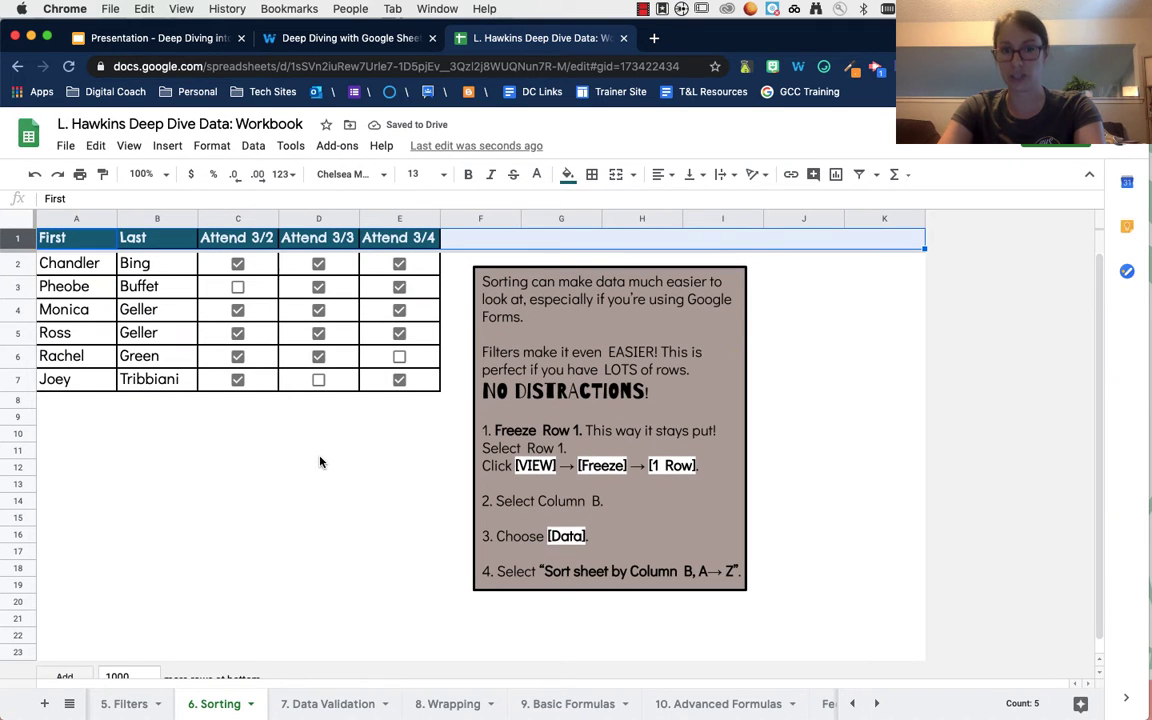
pyautogui.click(320, 462)
pyautogui.scroll(-1, 320, 462)
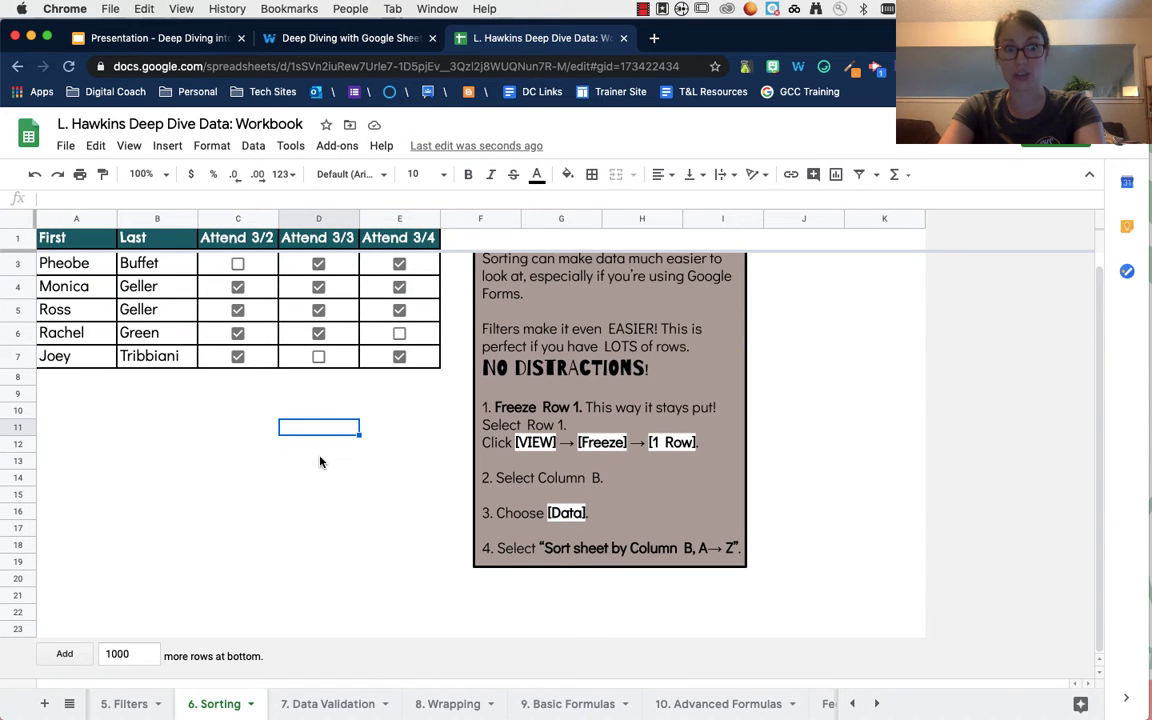
pyautogui.scroll(1, 320, 462)
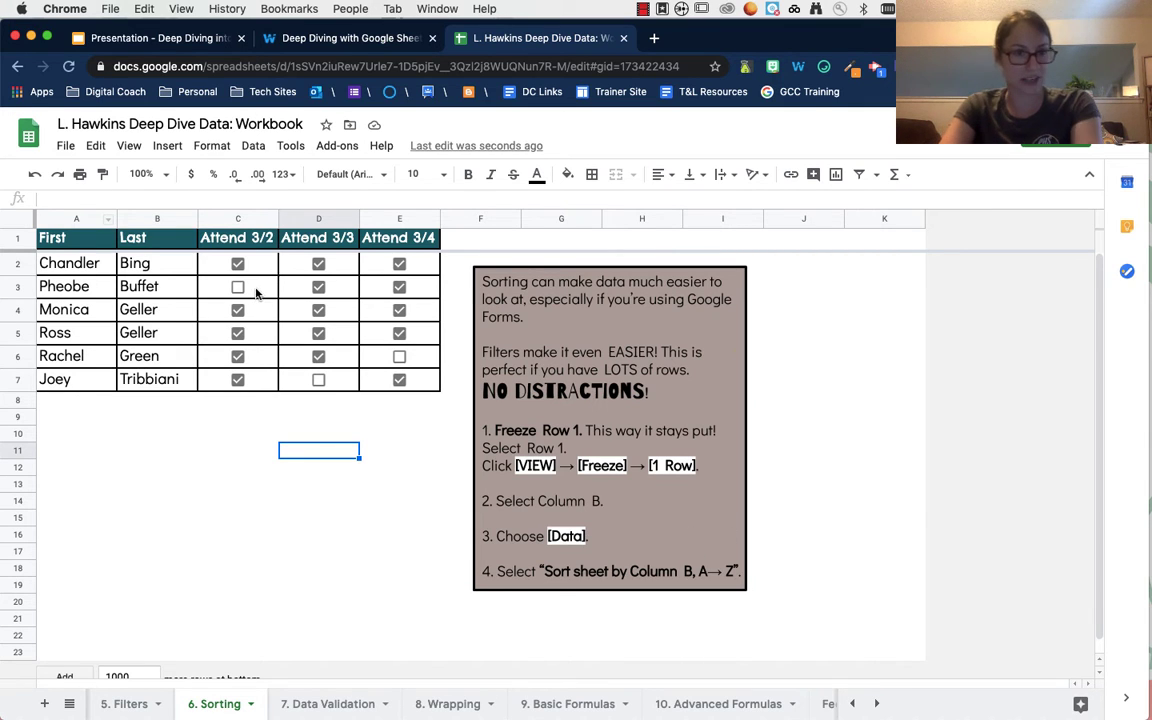
# Step: Sort the sheet by column A, the first names, from A to Z
pyautogui.click(66, 218)
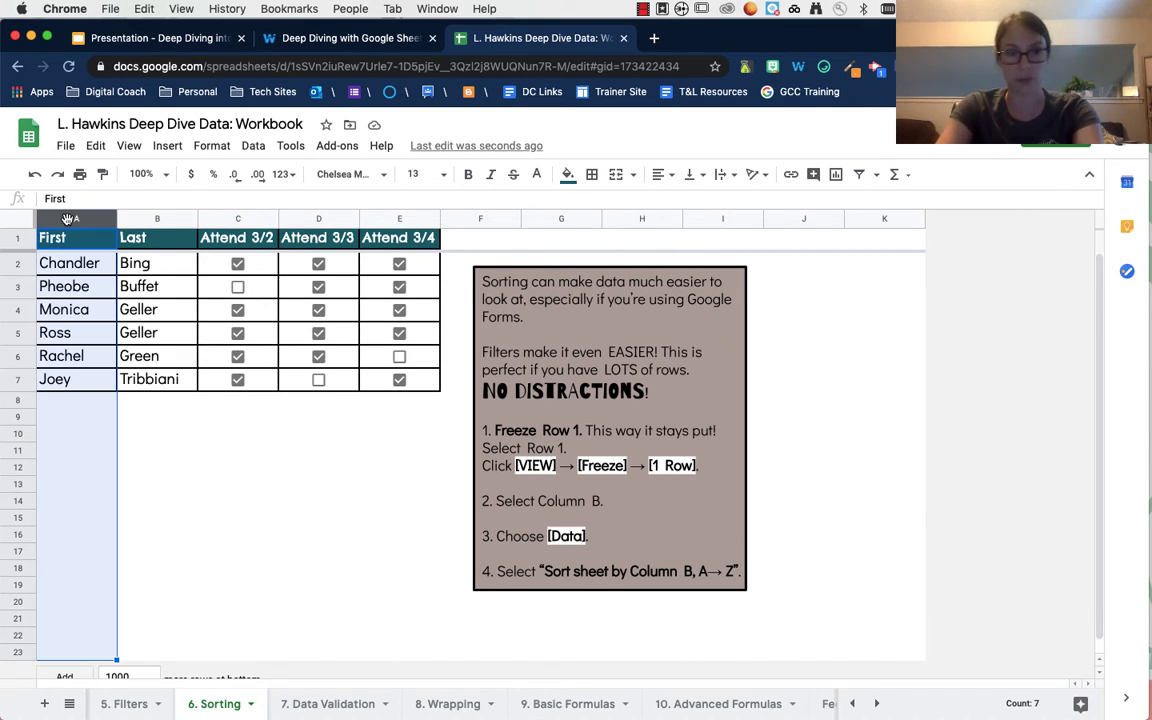
pyautogui.click(254, 147)
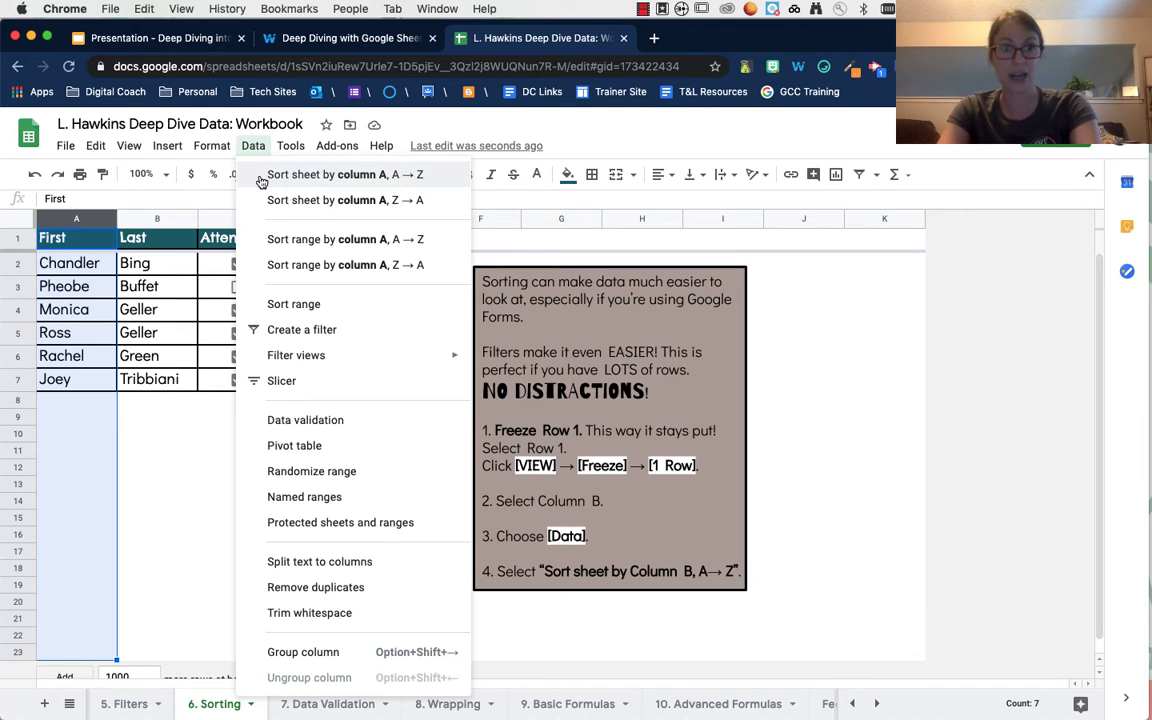
pyautogui.click(259, 175)
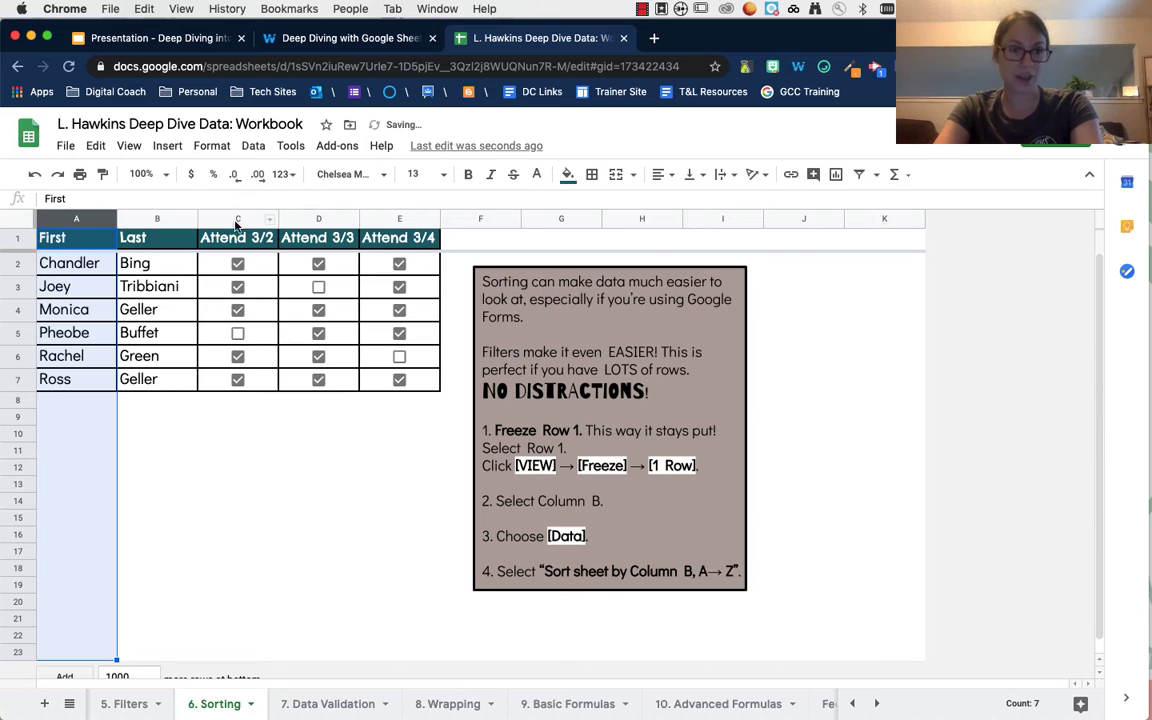
pyautogui.click(194, 419)
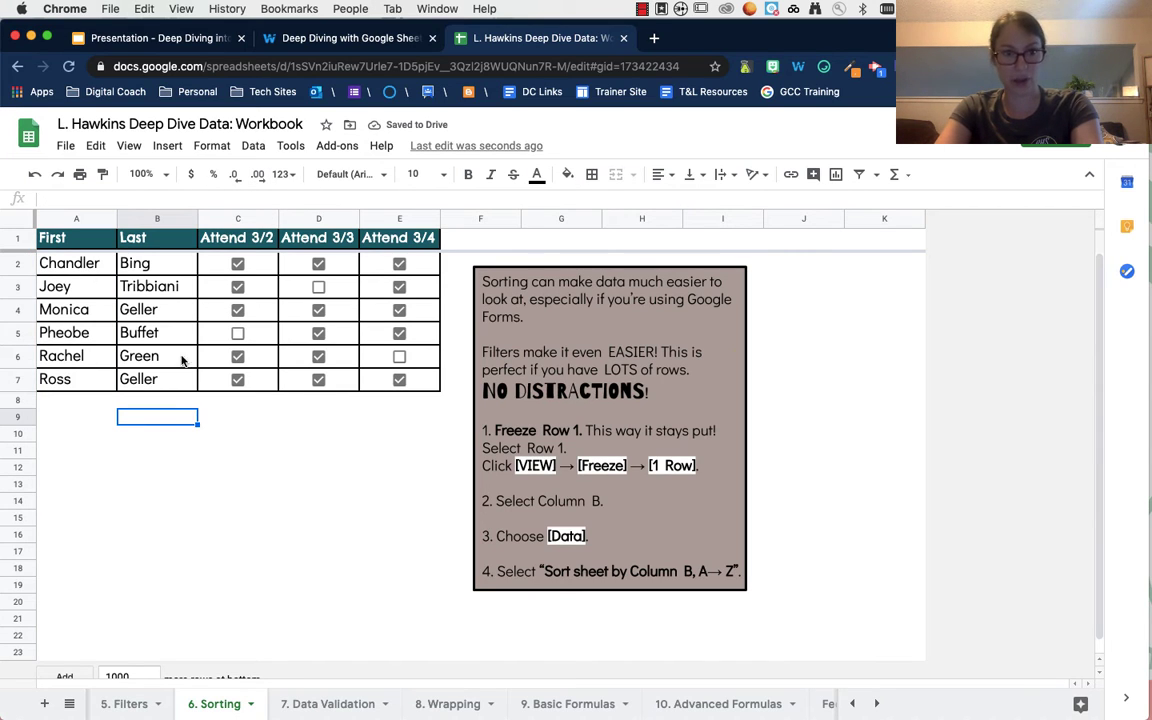
# Step: Sort the sheet by column B, the last names, from A to Z
pyautogui.click(157, 219)
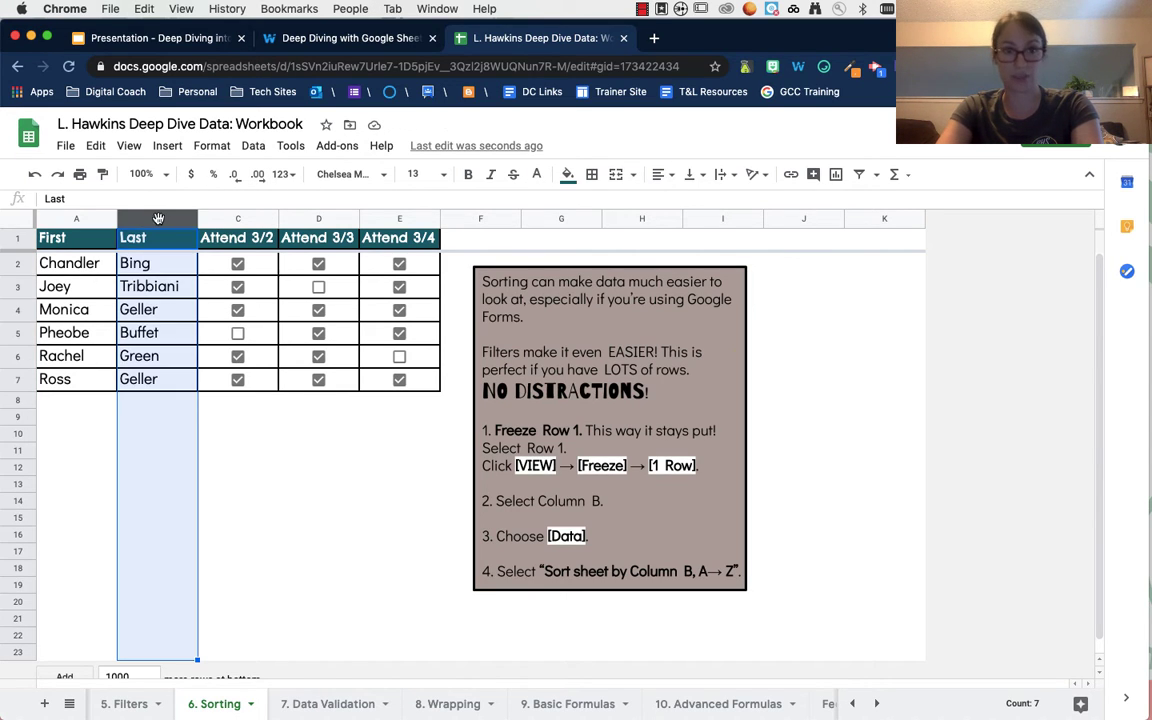
pyautogui.click(253, 147)
pyautogui.click(262, 176)
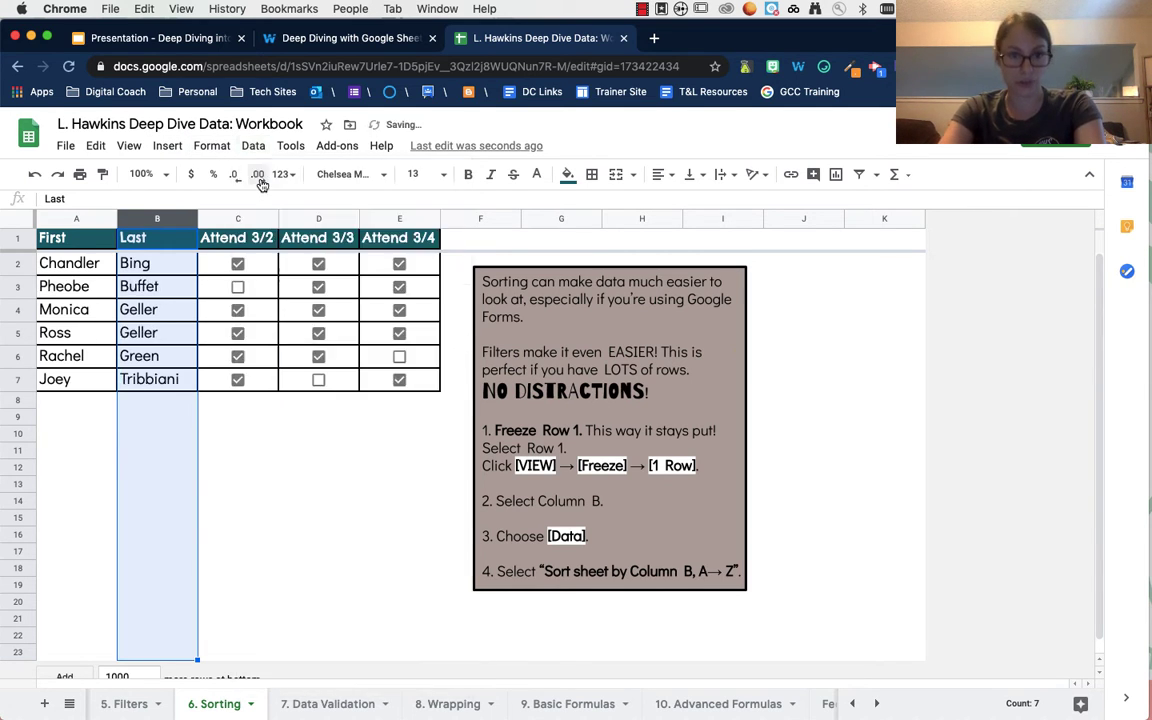
pyautogui.click(247, 440)
# Step: On the 7. Data Validation sheet, open data validation for C4:C9 and set its criteria to List of items
pyautogui.click(325, 704)
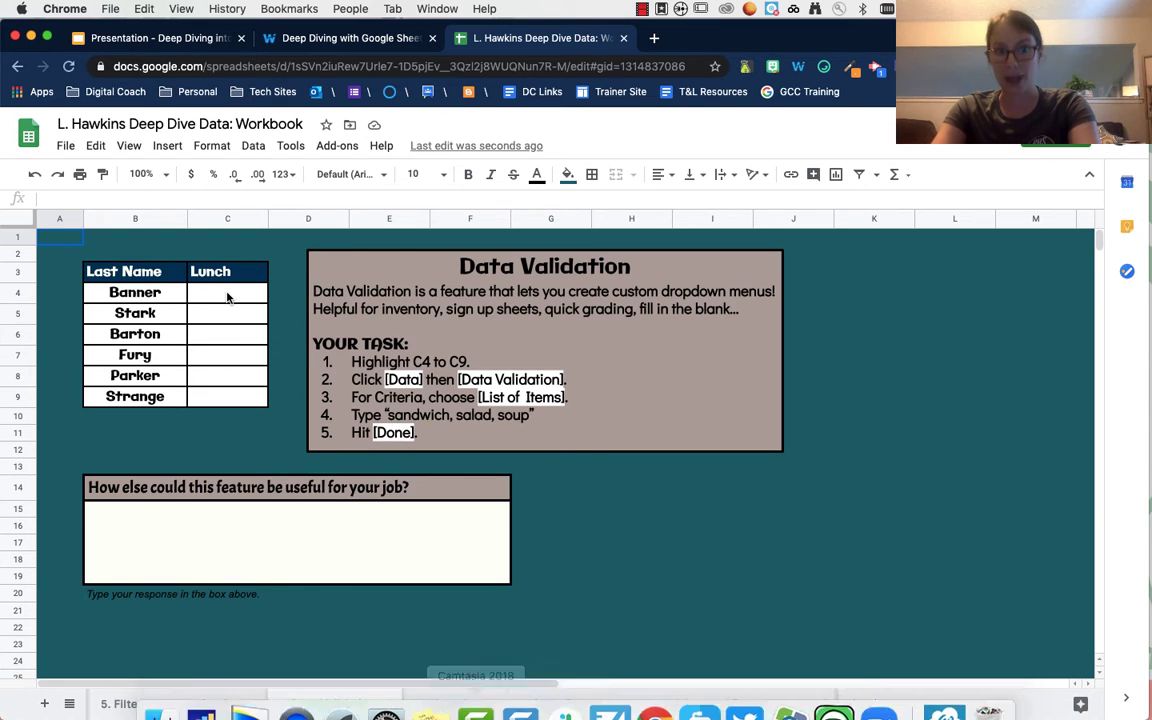
pyautogui.moveTo(227, 297); pyautogui.dragTo(224, 401)
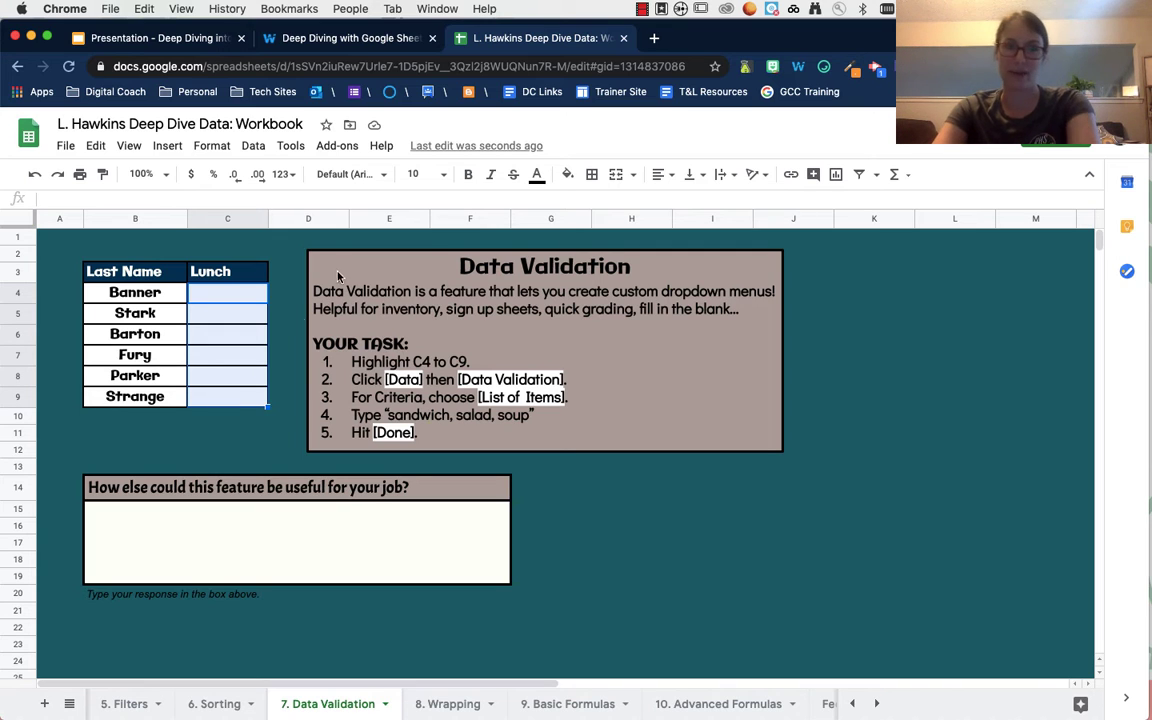
pyautogui.click(254, 147)
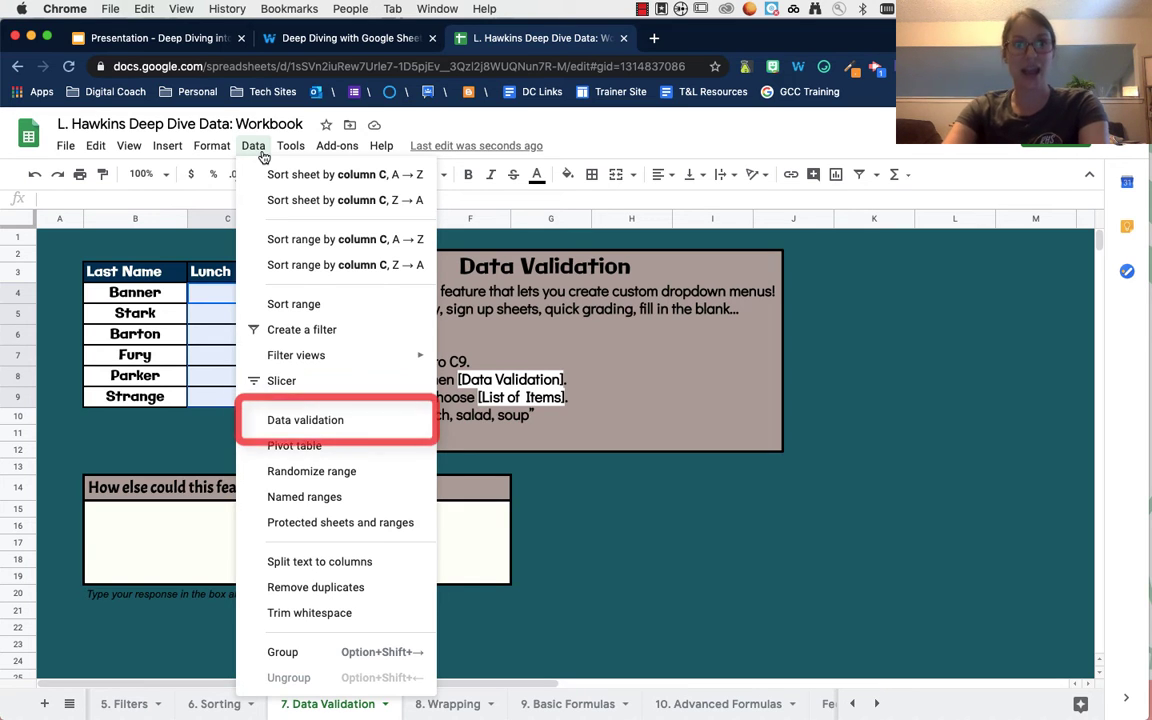
pyautogui.click(300, 419)
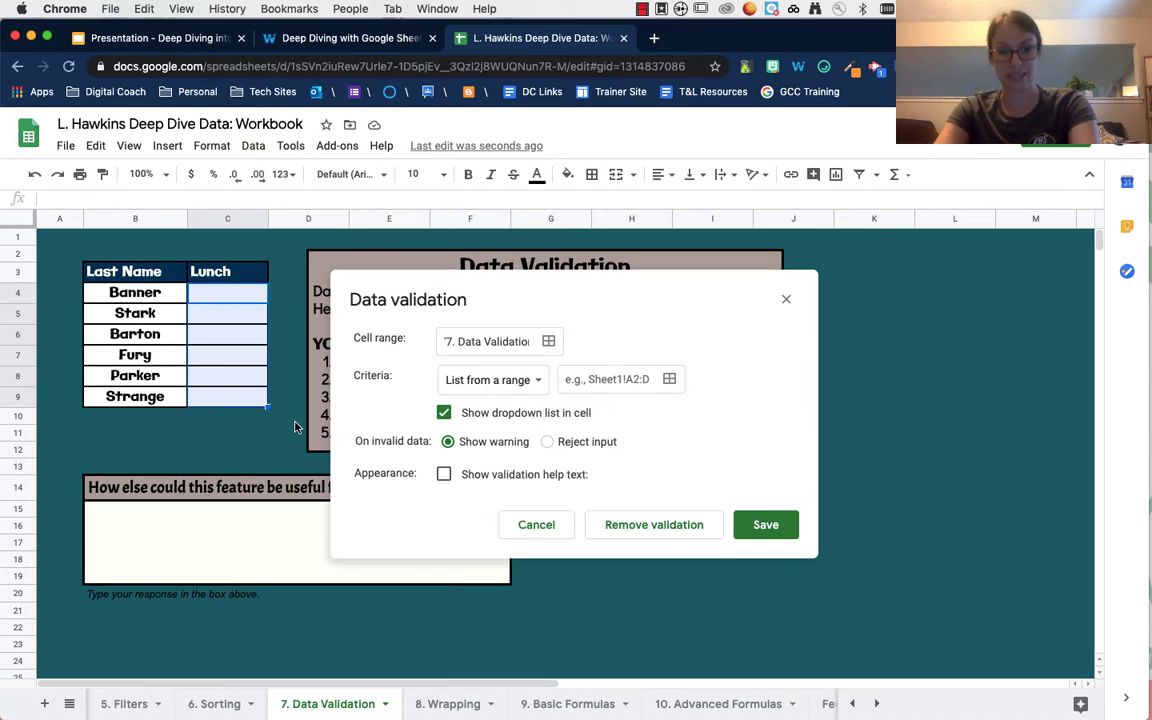
pyautogui.click(475, 389)
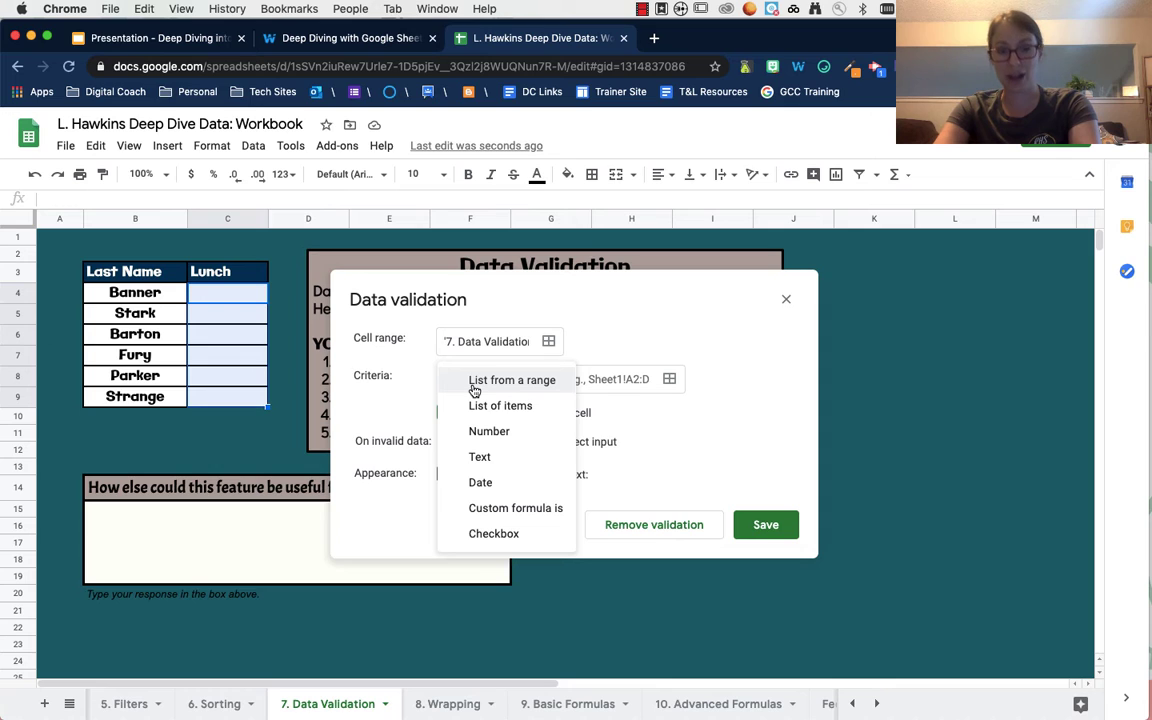
pyautogui.click(471, 409)
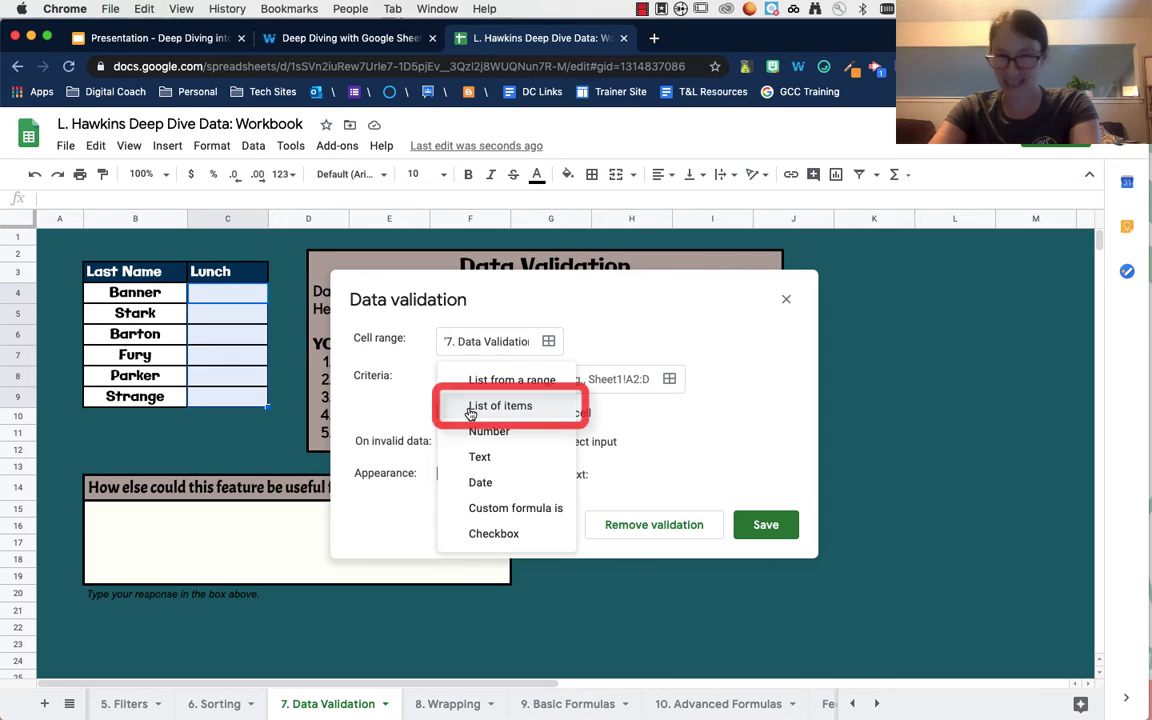
# Step: Enter Sandwich, Salad, Soup as the allowed list items and save the validation rule
pyautogui.click(610, 378)
pyautogui.write('Sandwic,')
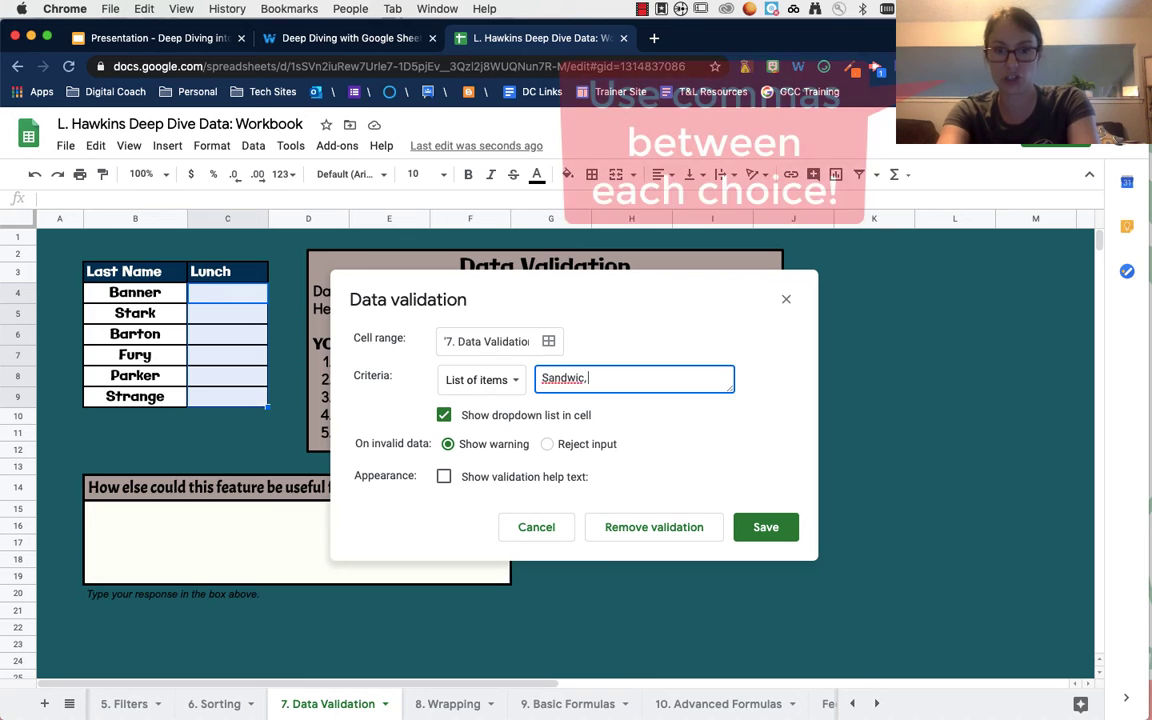
pyautogui.press('BackSpace')
pyautogui.write('h,')
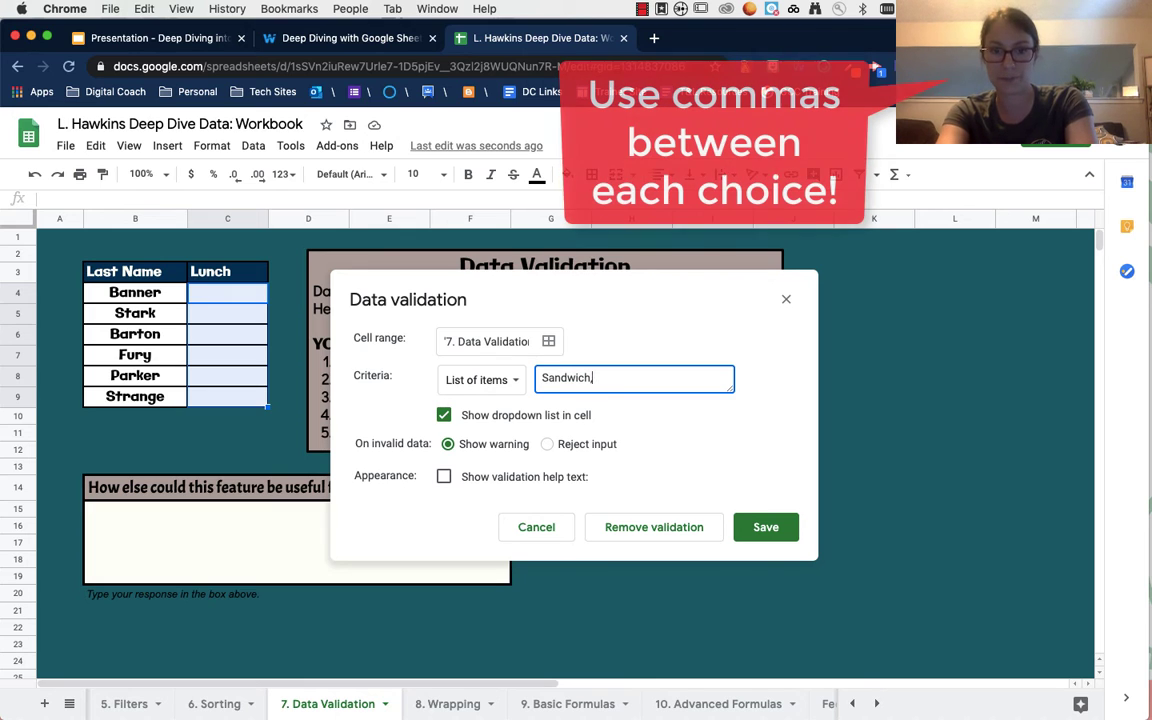
pyautogui.write(' Sala')
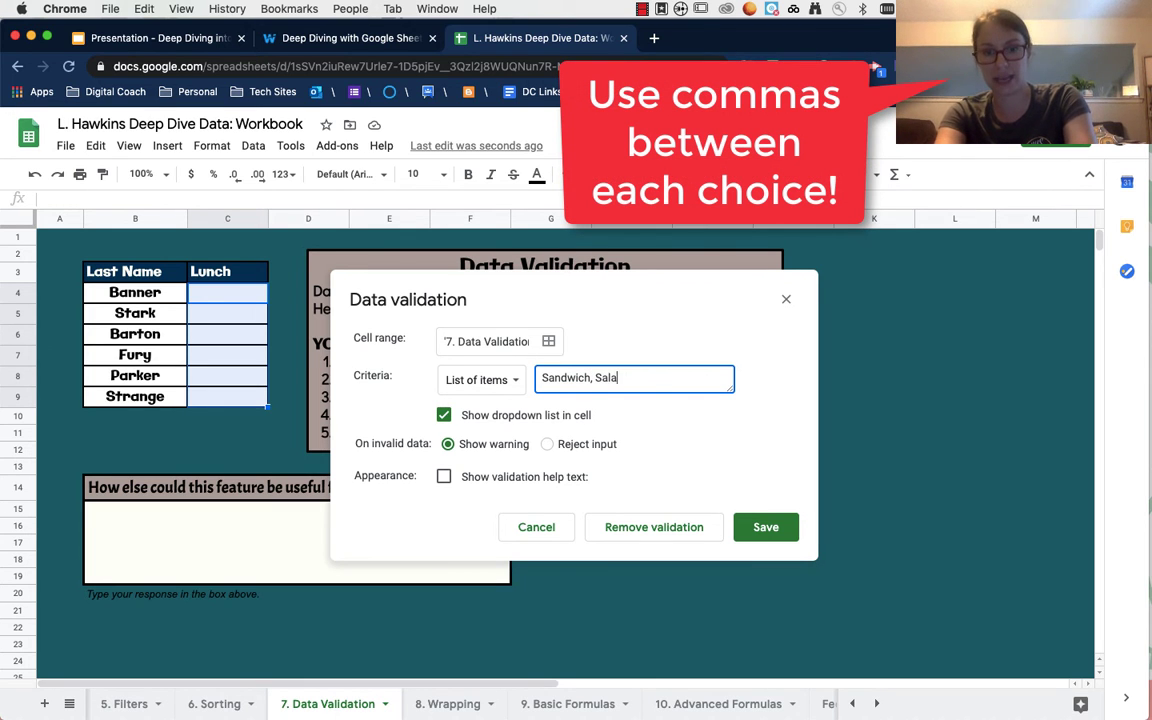
pyautogui.write('d, Soup')
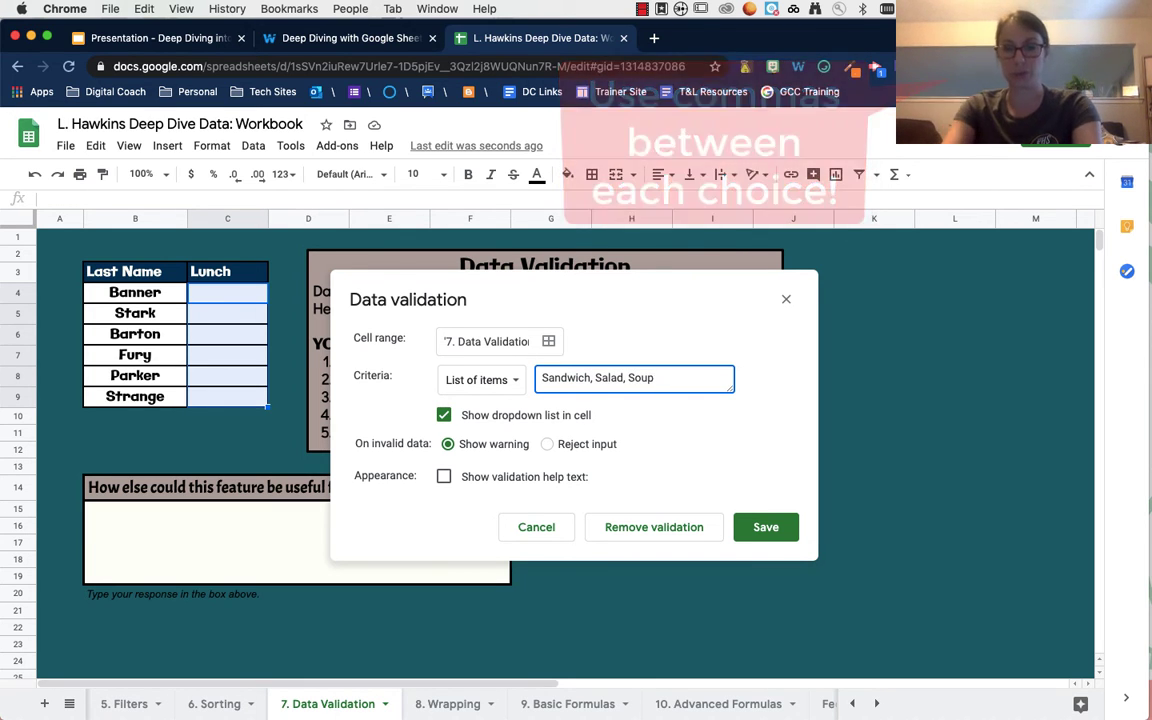
pyautogui.click(754, 537)
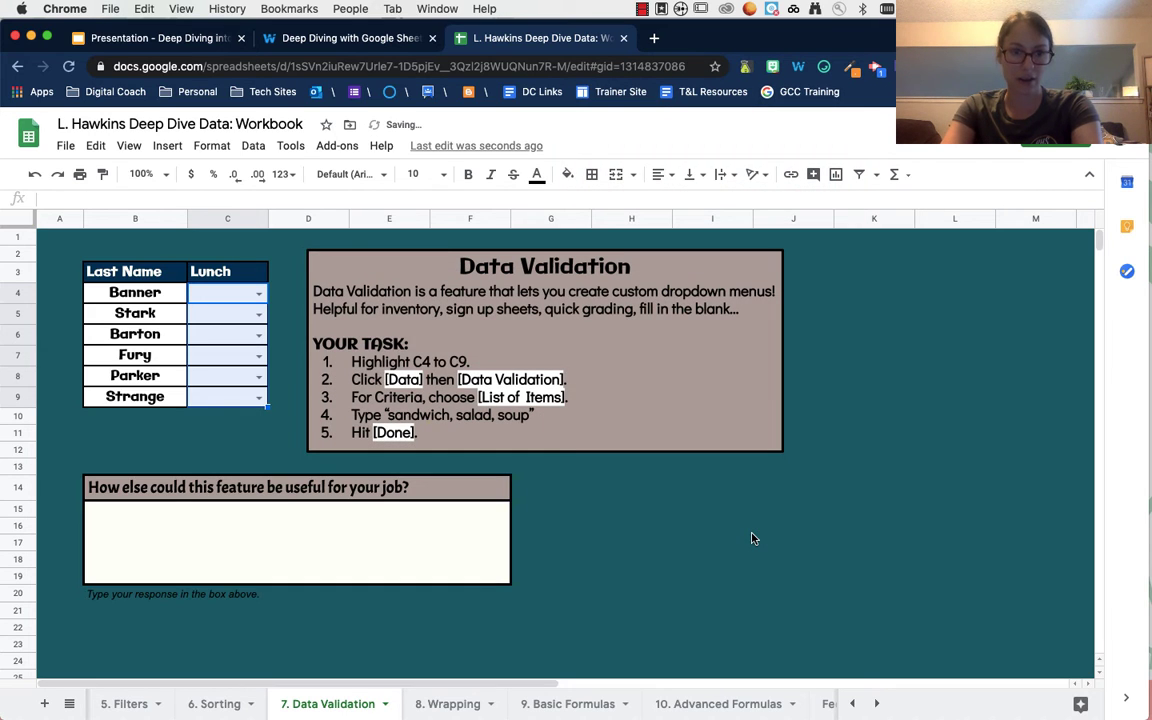
# Step: Choose Salad as the lunch in C4 and Soup as the lunch in C7
pyautogui.click(259, 293)
pyautogui.click(233, 337)
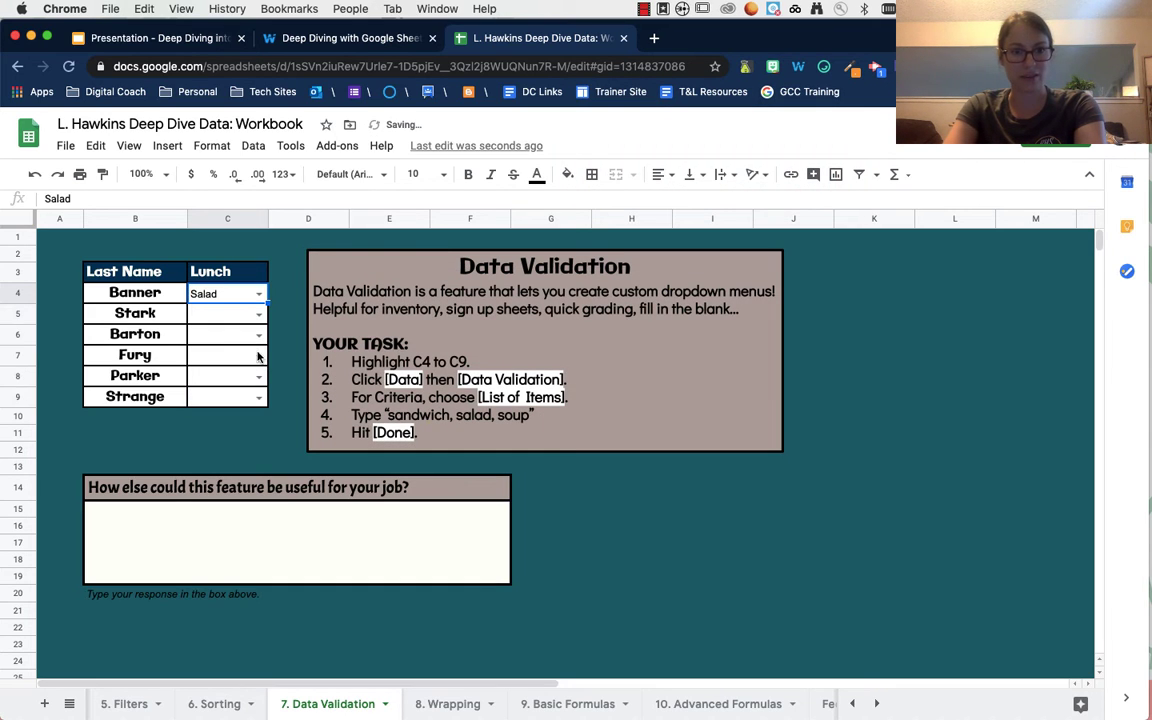
pyautogui.click(259, 356)
pyautogui.click(228, 419)
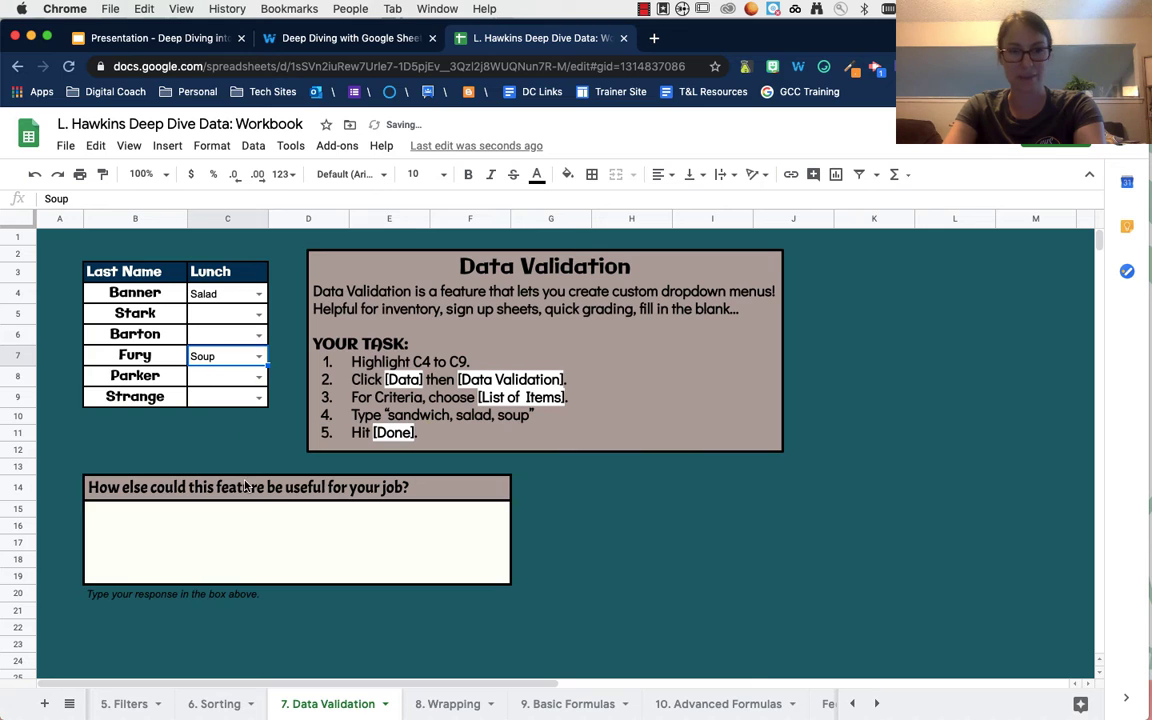
# Step: On the 8. Wrapping sheet, set the text wrapping of the sample response in B3 to Wrap
pyautogui.click(463, 704)
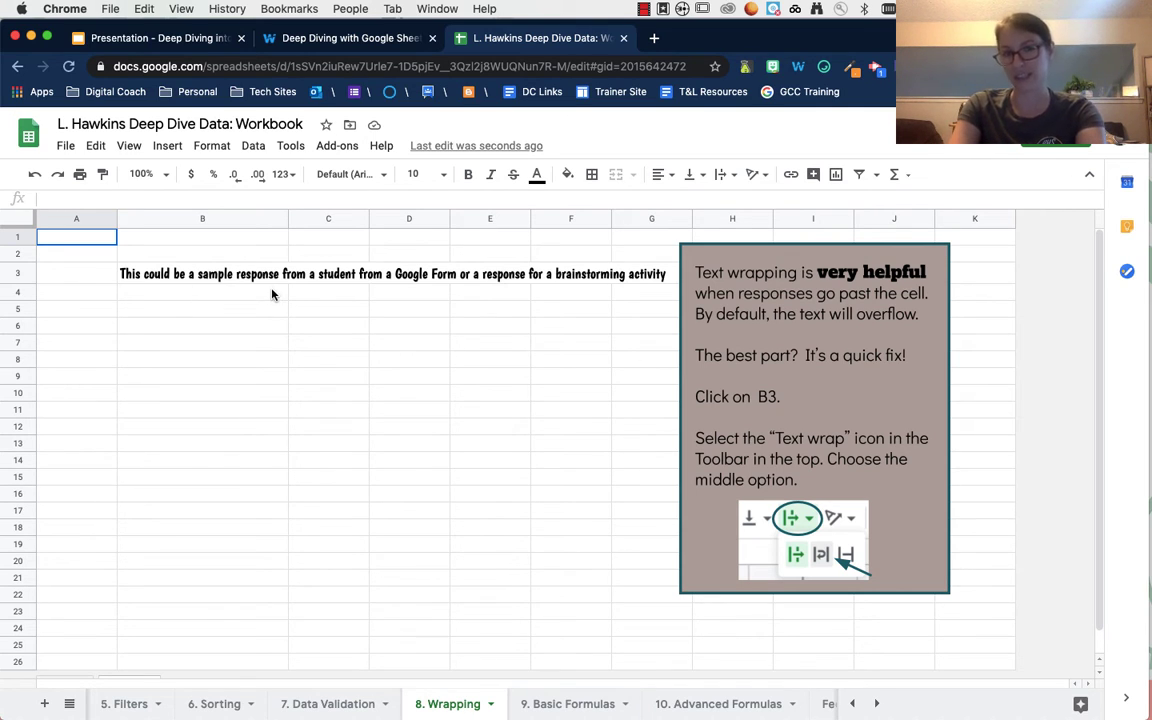
pyautogui.click(240, 325)
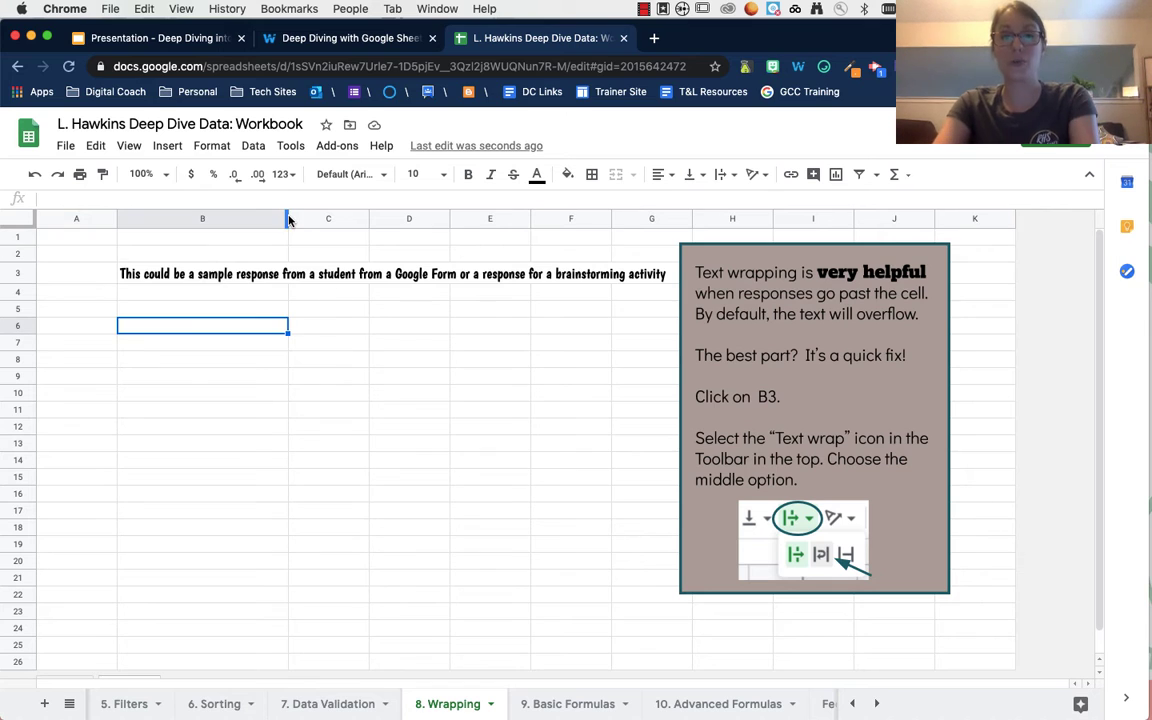
pyautogui.click(248, 282)
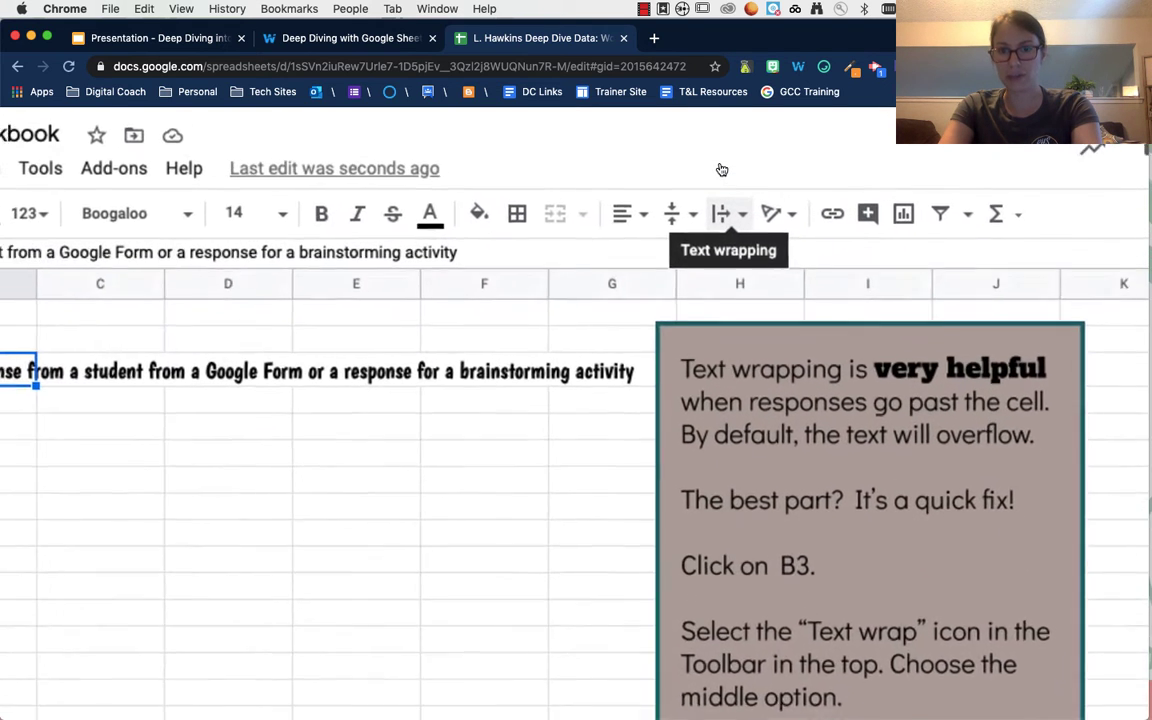
pyautogui.click(727, 230)
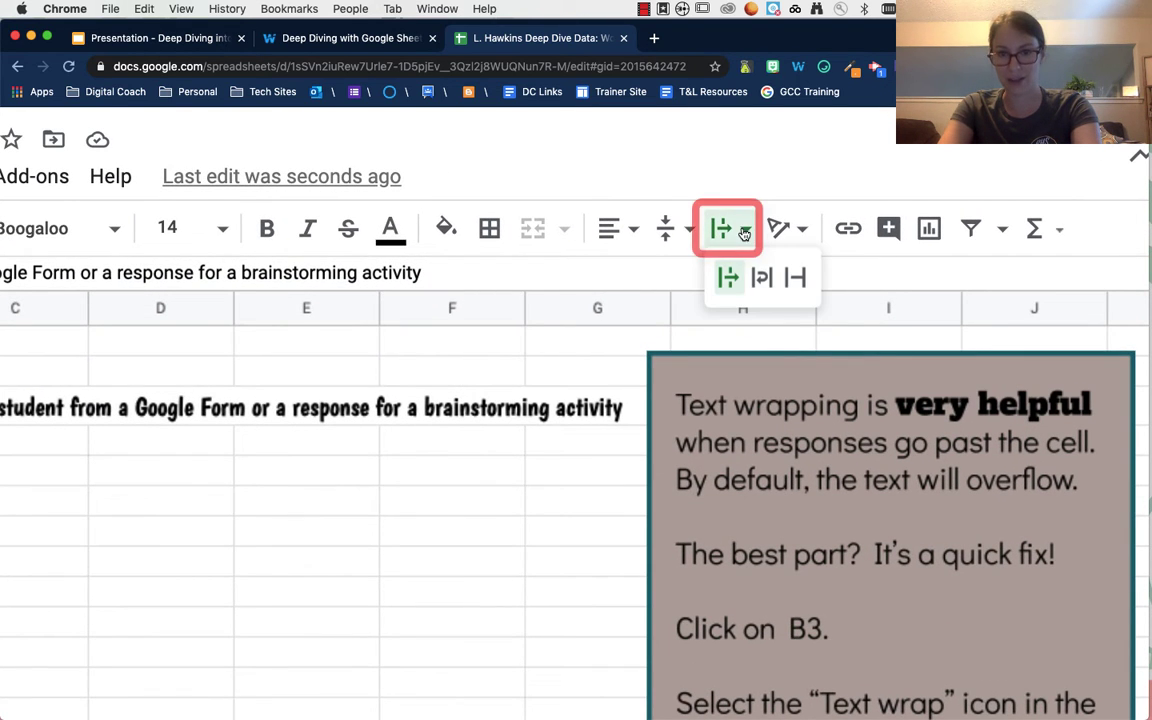
pyautogui.click(766, 288)
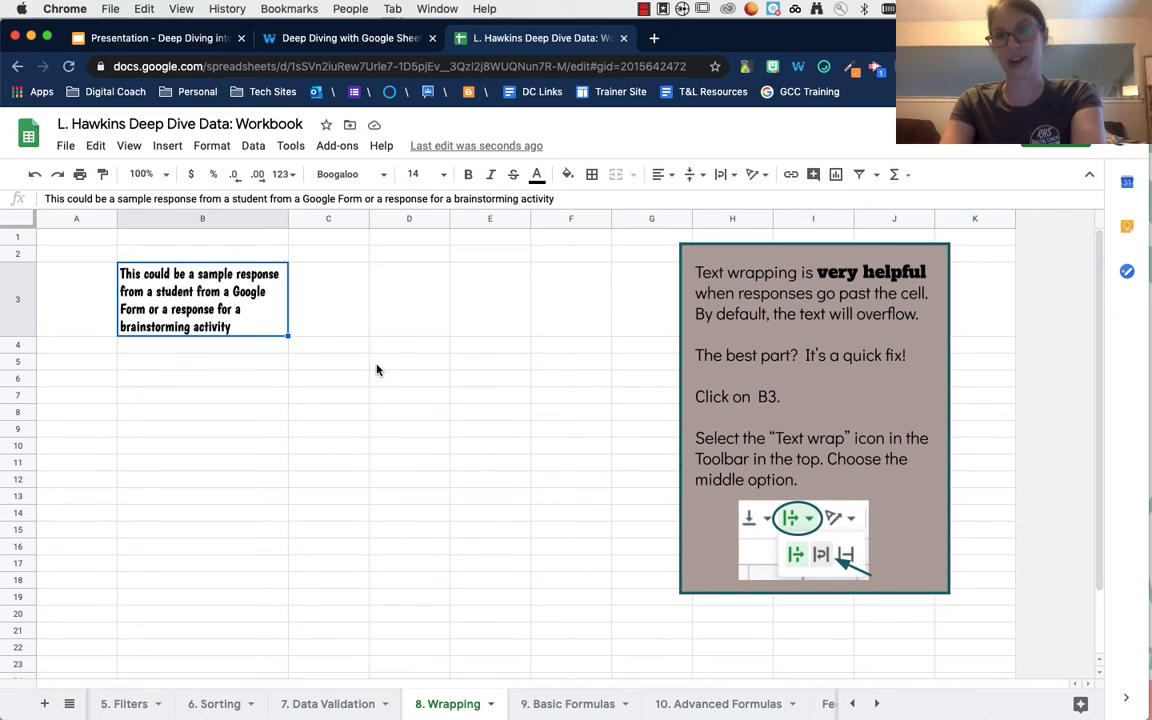
# Step: On the 9. Basic Formulas sheet, enter the suggested formula =AVERAGE(C2:C7) in C8
pyautogui.click(567, 704)
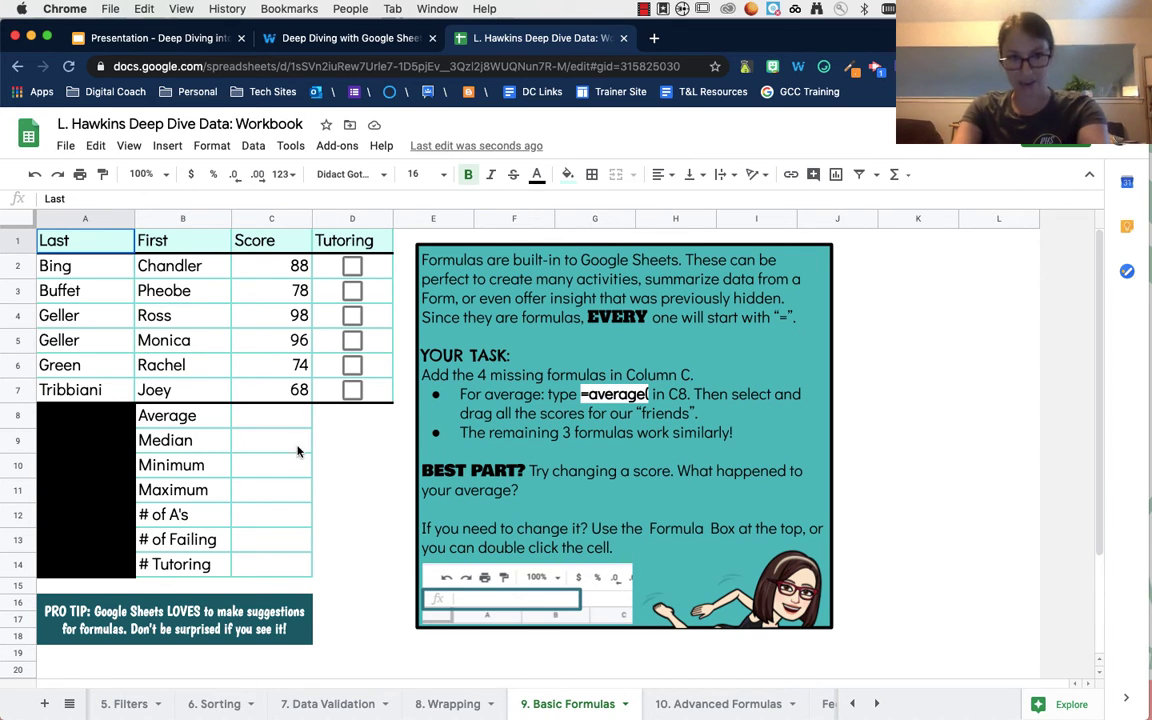
pyautogui.click(250, 416)
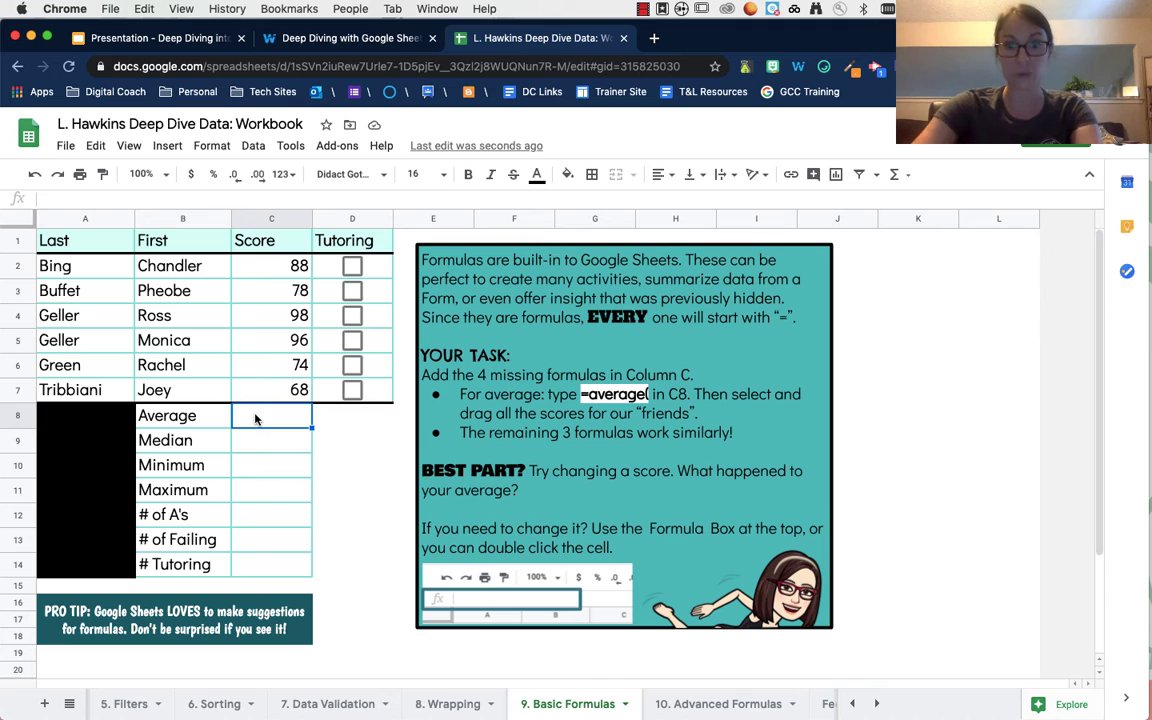
pyautogui.write('=')
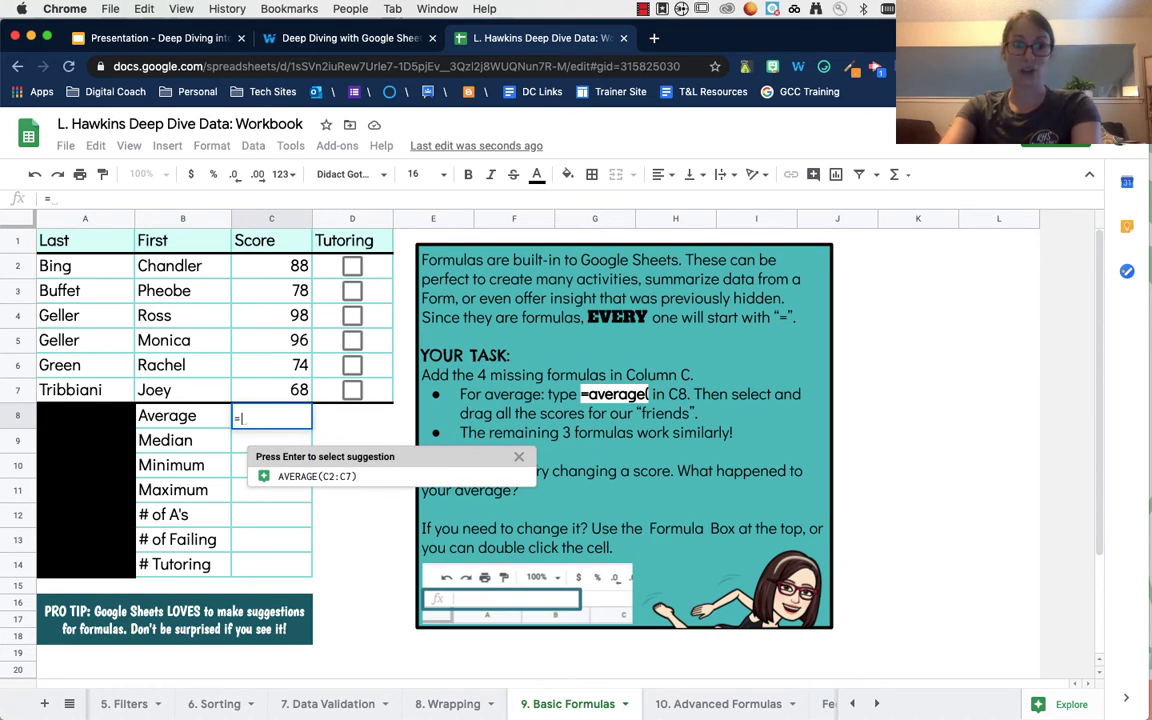
pyautogui.click(372, 483)
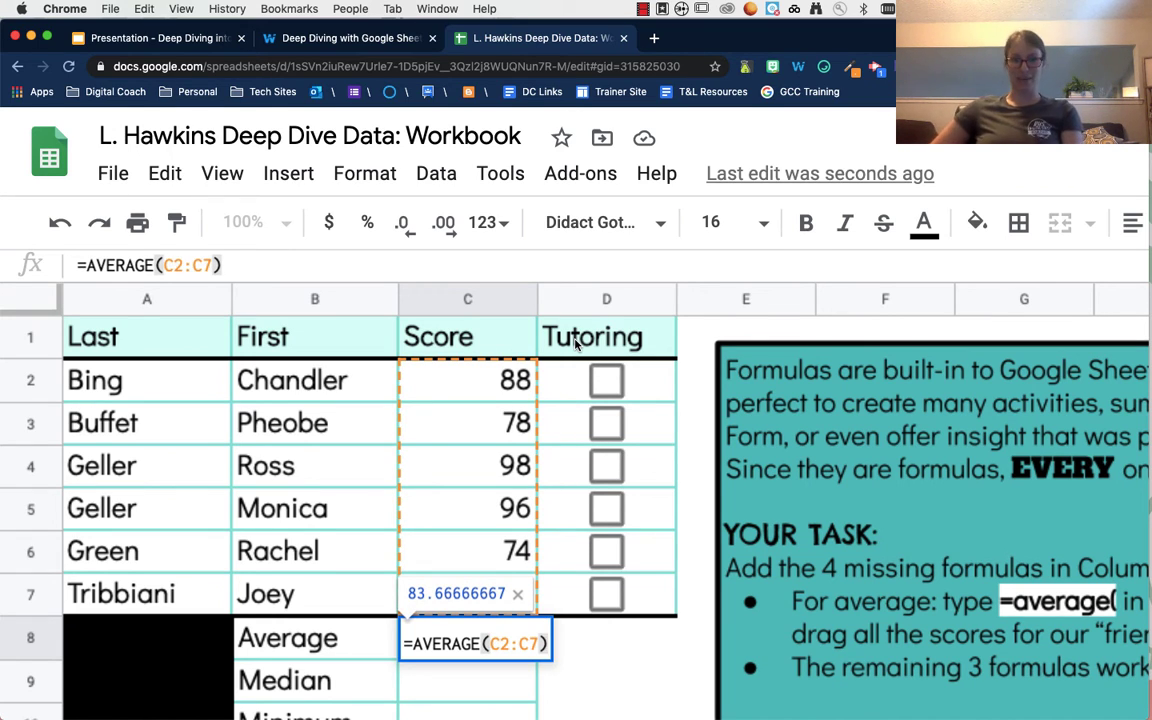
pyautogui.press('Return')
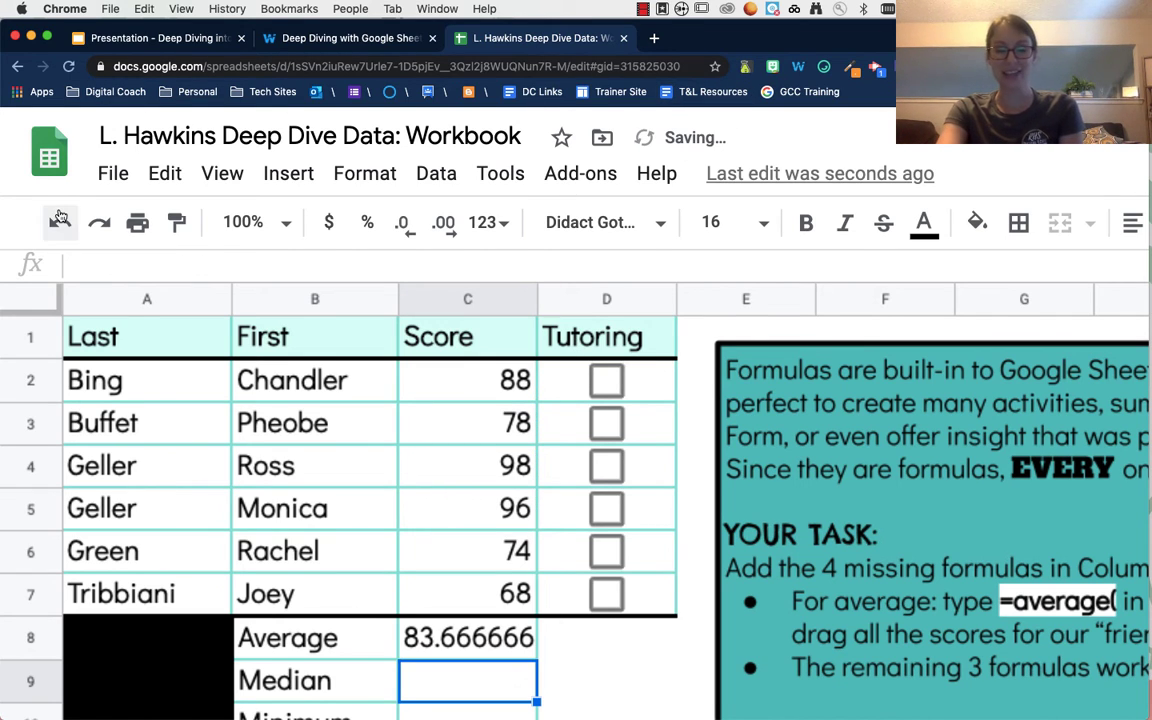
# Step: Reduce the average in C8 to two decimal places
pyautogui.click(476, 650)
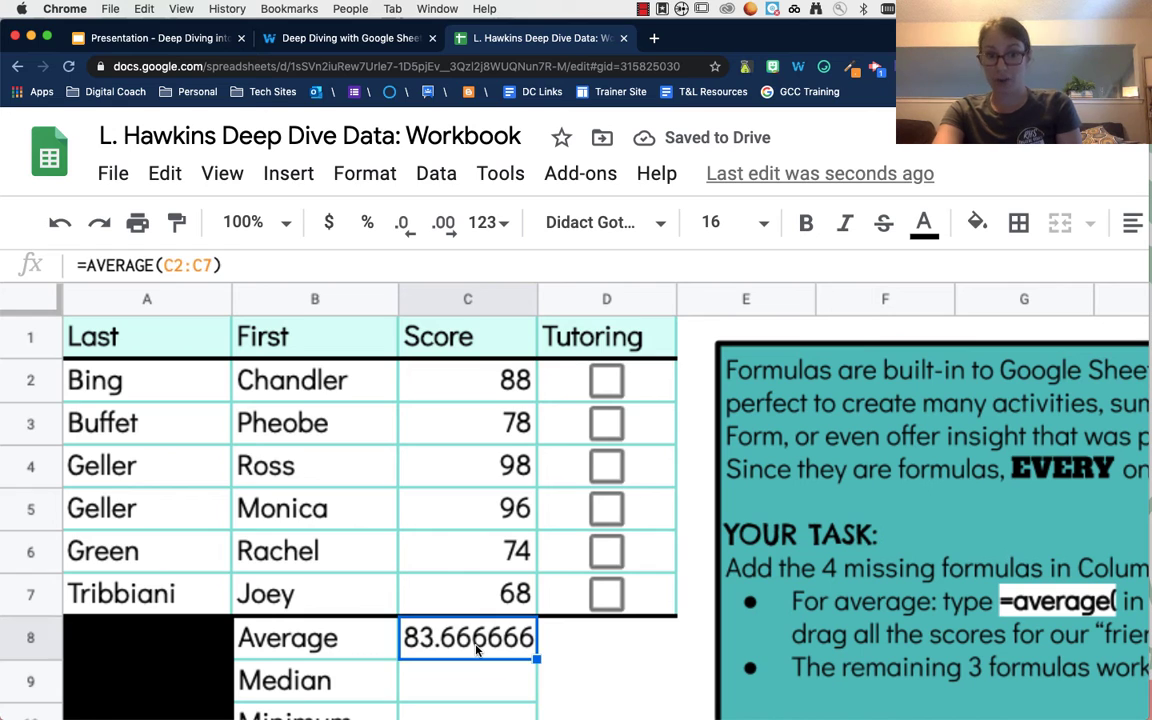
pyautogui.click(405, 232)
pyautogui.click(405, 232)
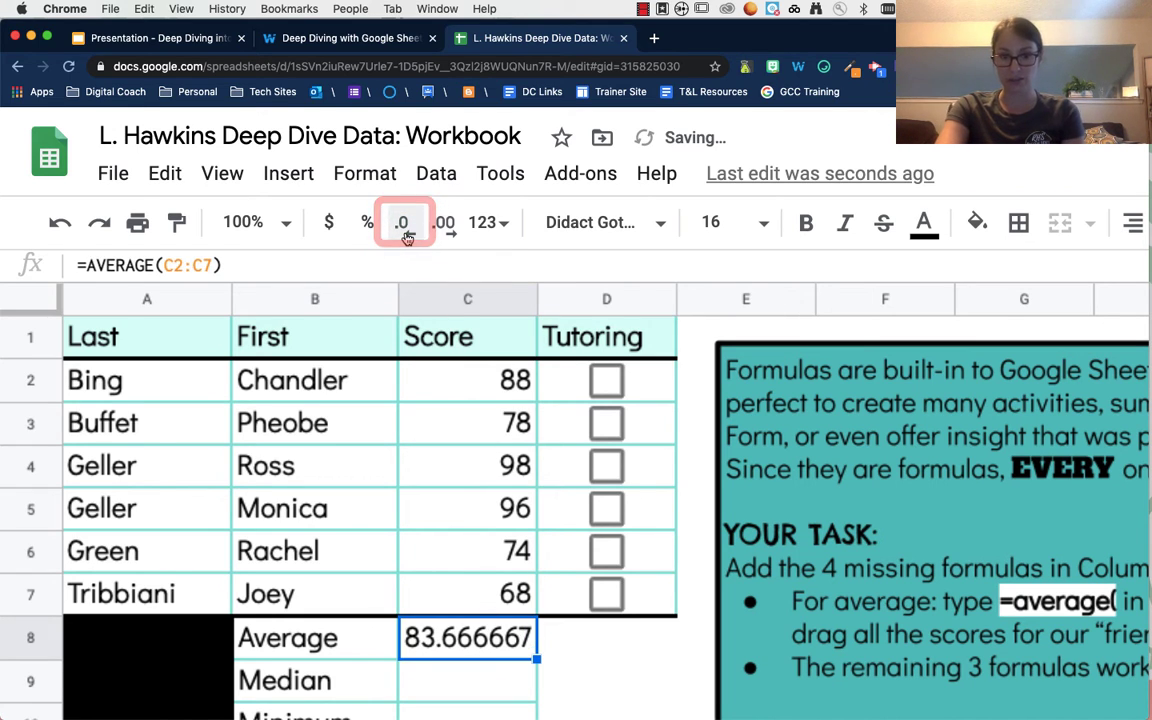
pyautogui.click(405, 232)
pyautogui.click(405, 232)
pyautogui.click(405, 232)
pyautogui.click(405, 232)
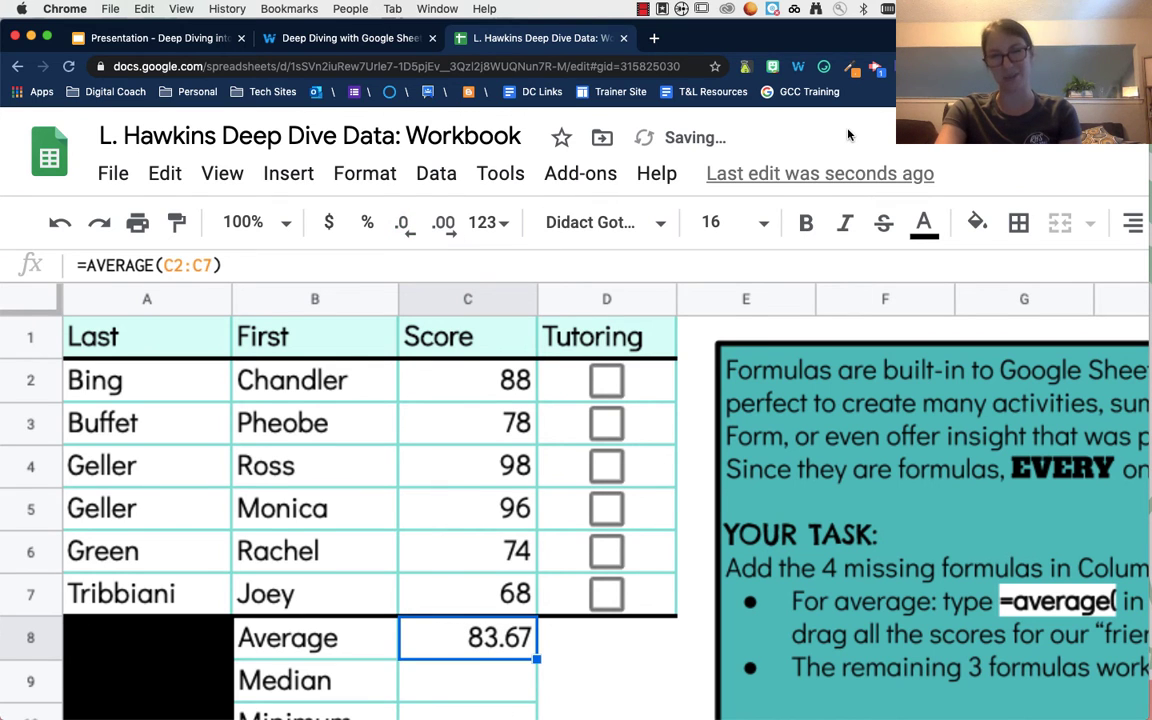
# Step: Enter a MEDIAN formula over the scores C2:C7 in C9
pyautogui.press('super+minus')
pyautogui.press('super+minus')
pyautogui.press('super+minus')
pyautogui.click(305, 464)
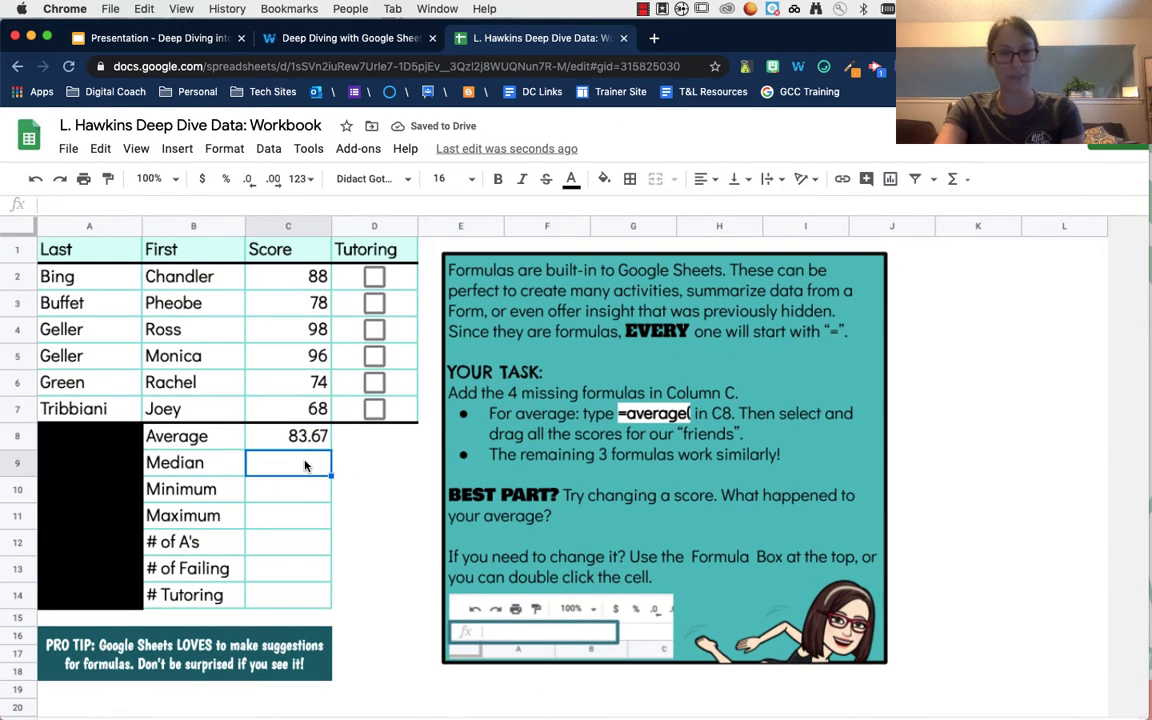
pyautogui.write('=')
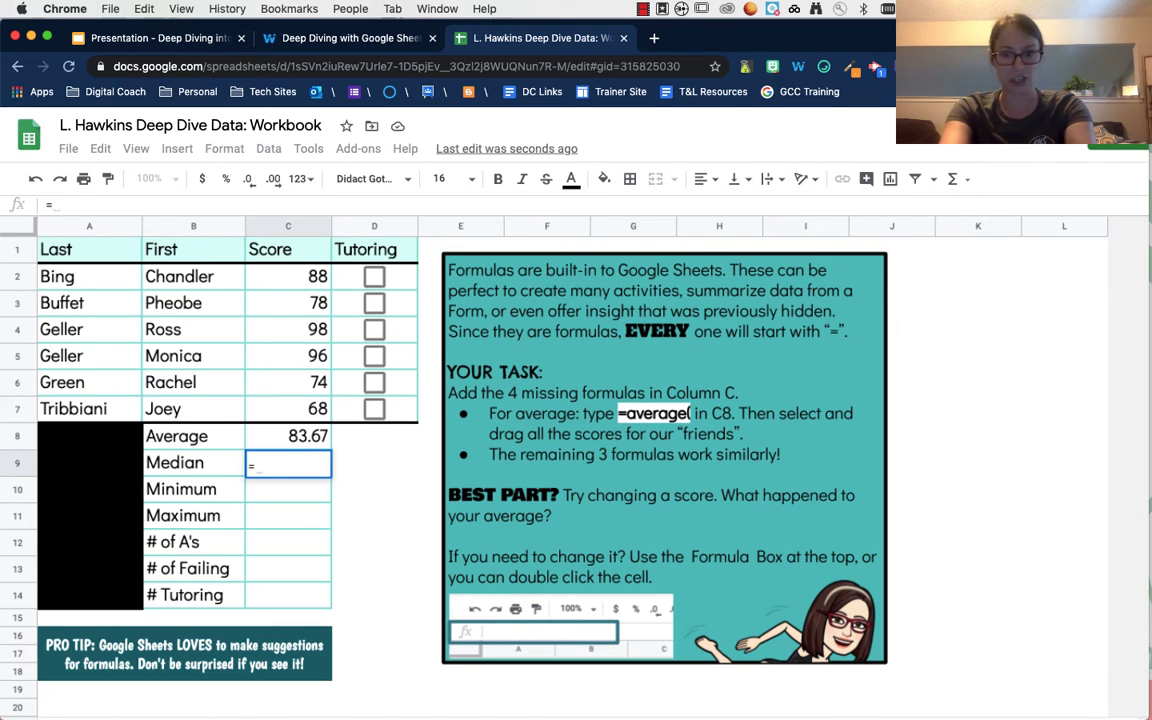
pyautogui.write('me')
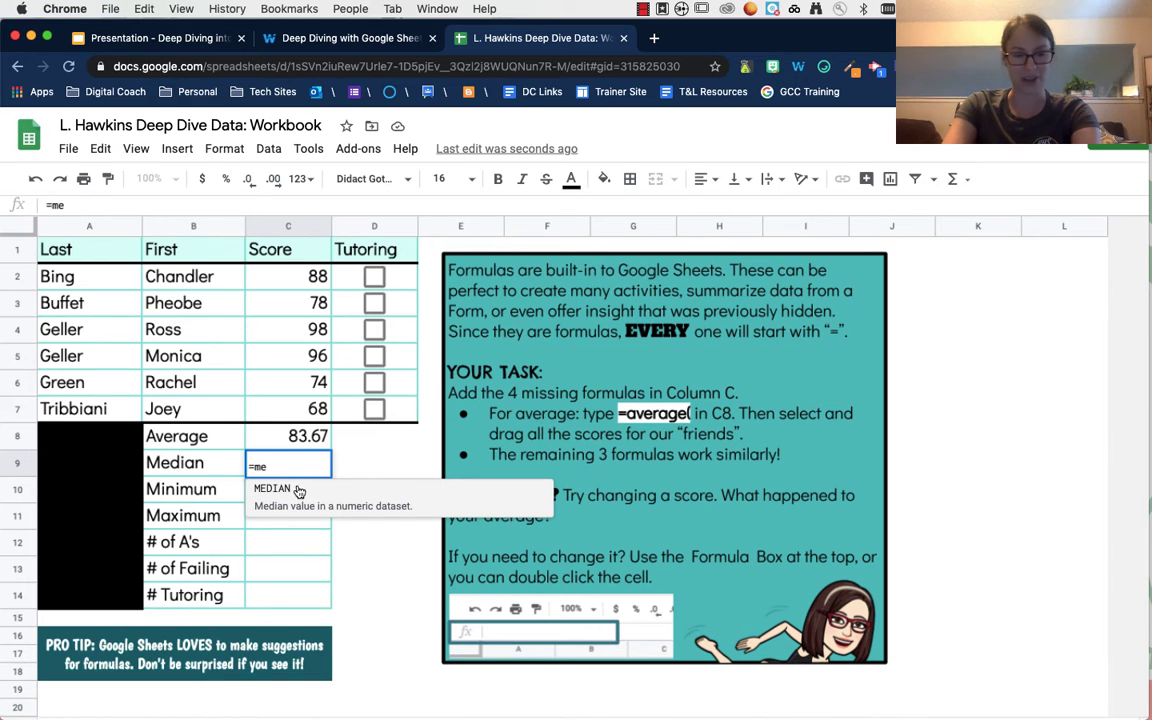
pyautogui.click(306, 509)
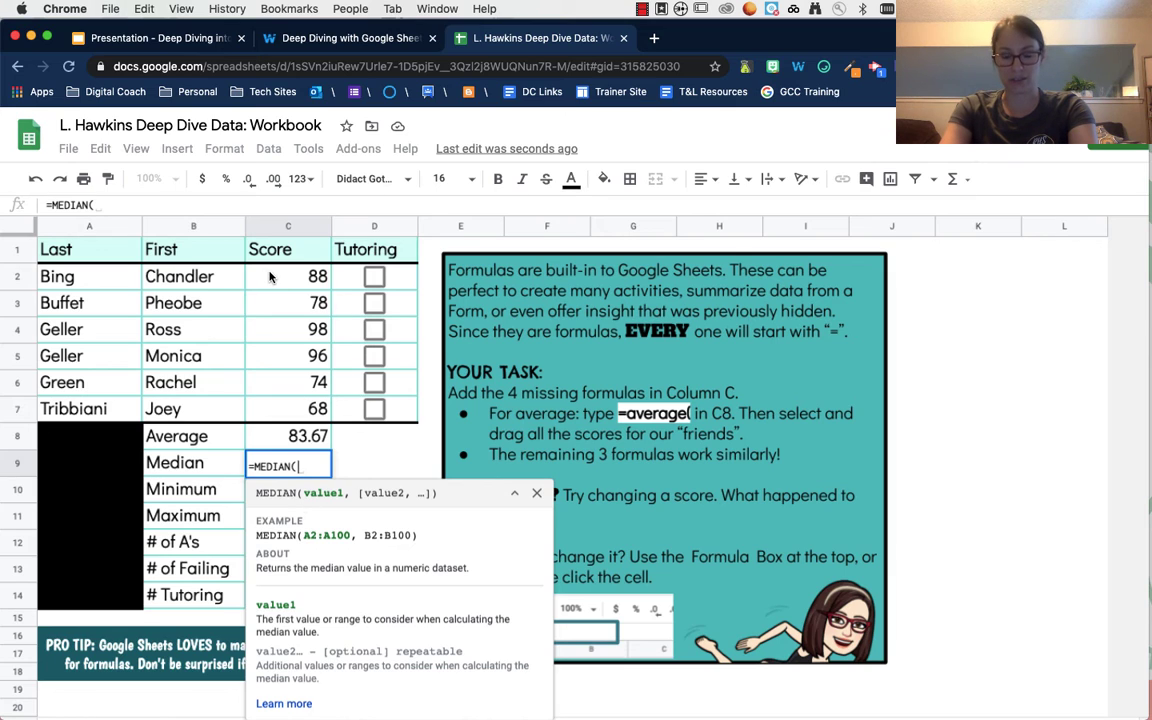
pyautogui.moveTo(269, 277); pyautogui.dragTo(277, 414)
pyautogui.press('Return')
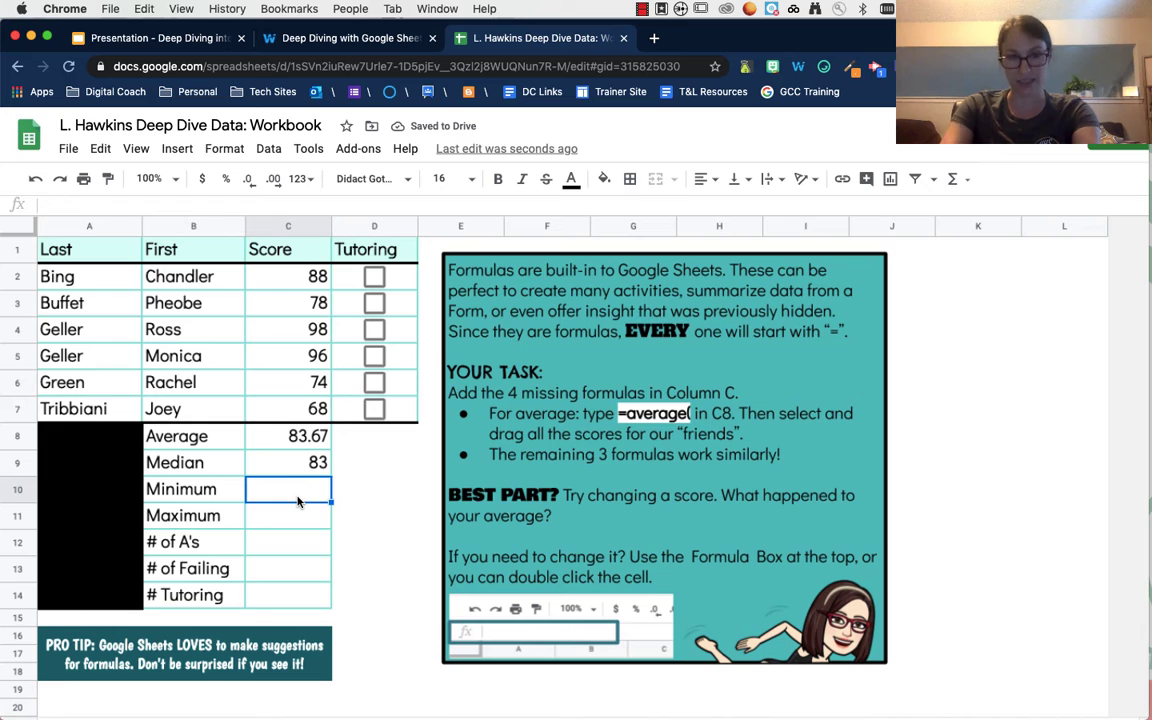
# Step: Change the score in C3 to 70
pyautogui.click(298, 303)
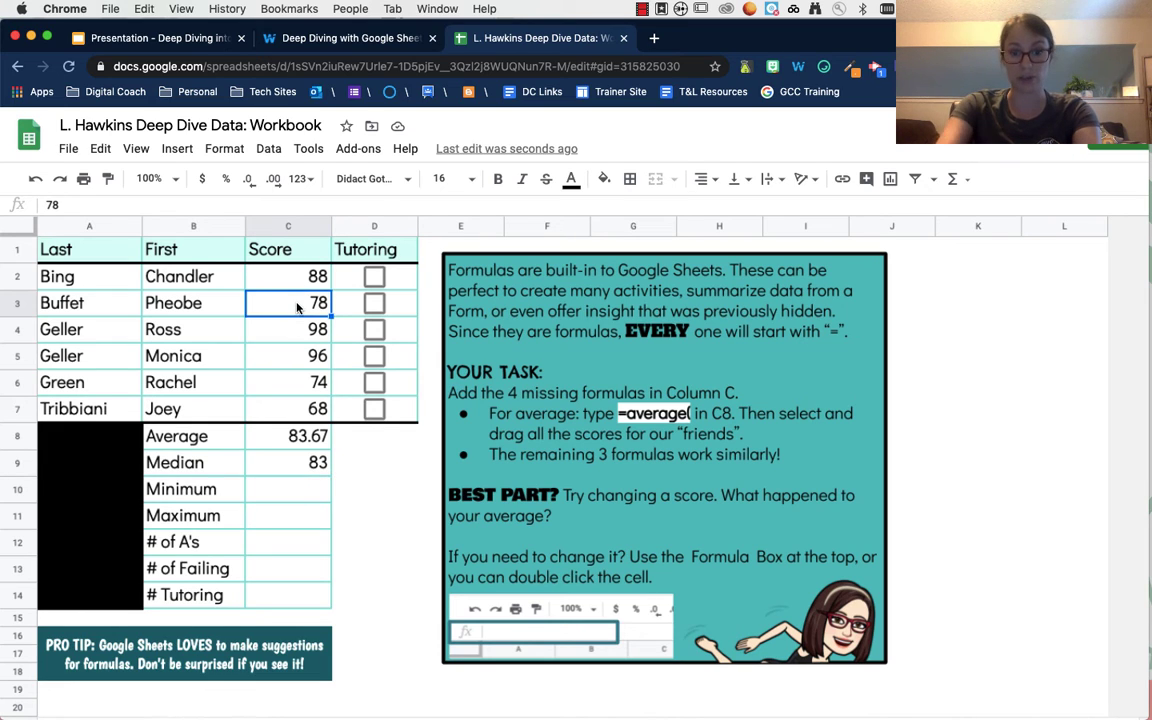
pyautogui.write('70')
pyautogui.press('Return')
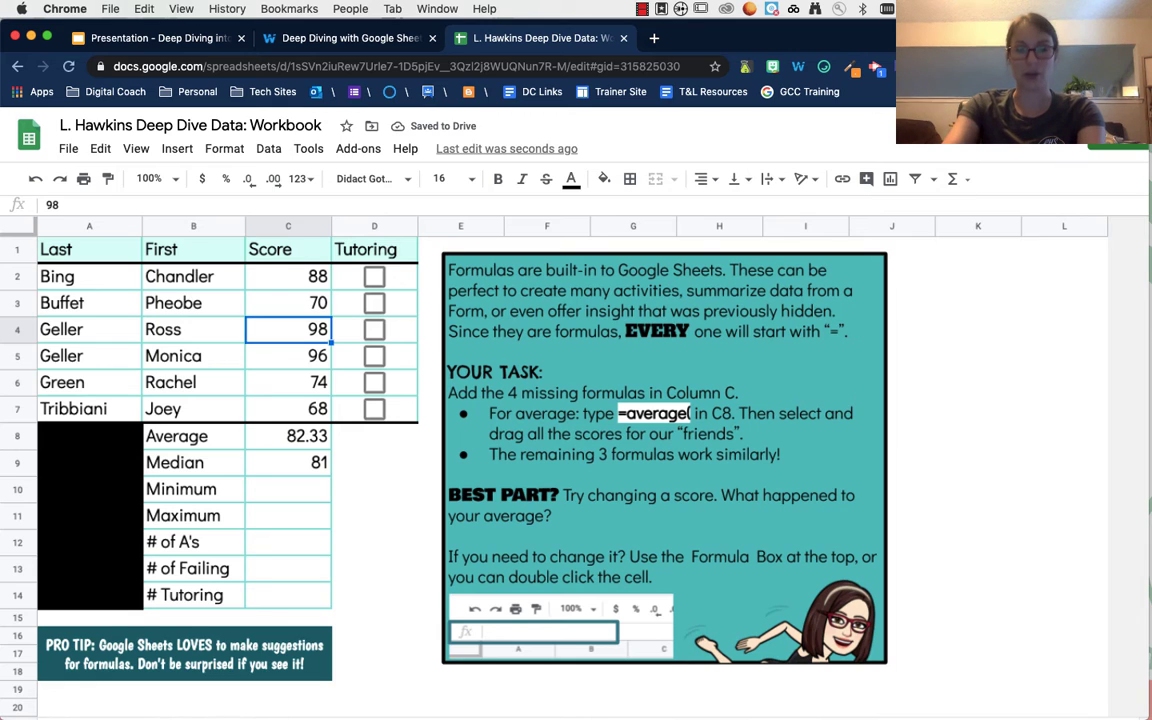
# Step: Set the score in C3 to 68 and check the average in C8
pyautogui.click(288, 303)
pyautogui.write('68')
pyautogui.press('Return')
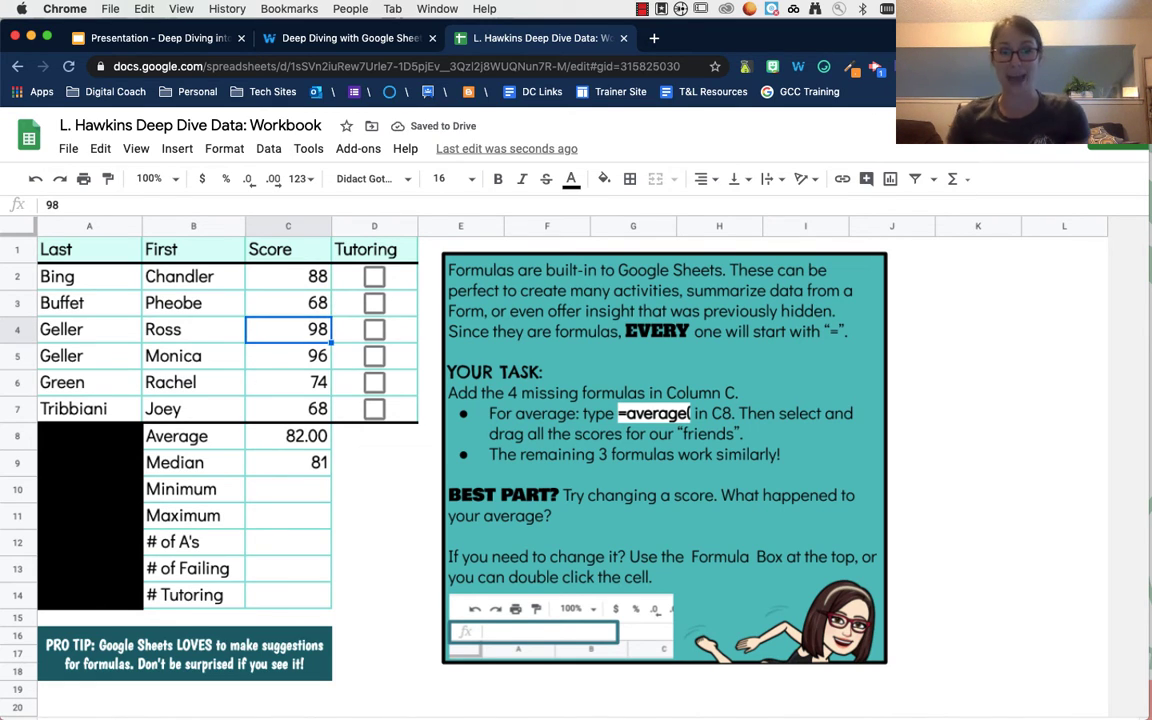
pyautogui.click(290, 436)
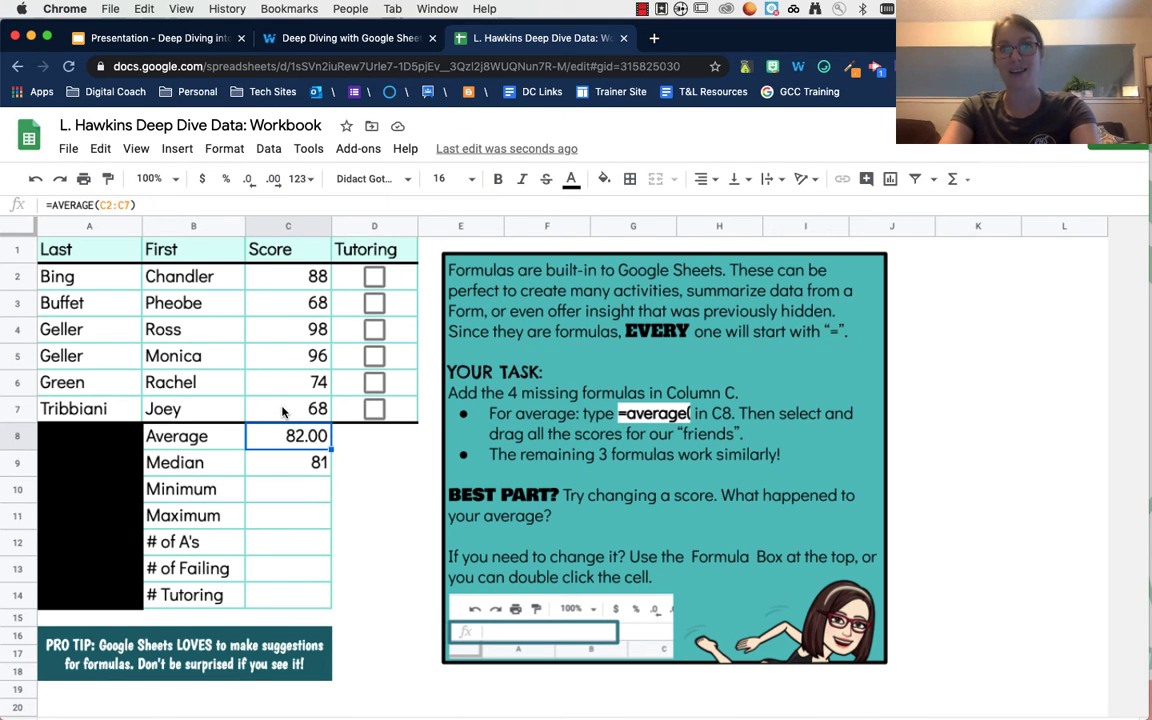
# Step: Enter a MIN formula over the scores C2:C7 in C10 for the minimum
pyautogui.click(295, 488)
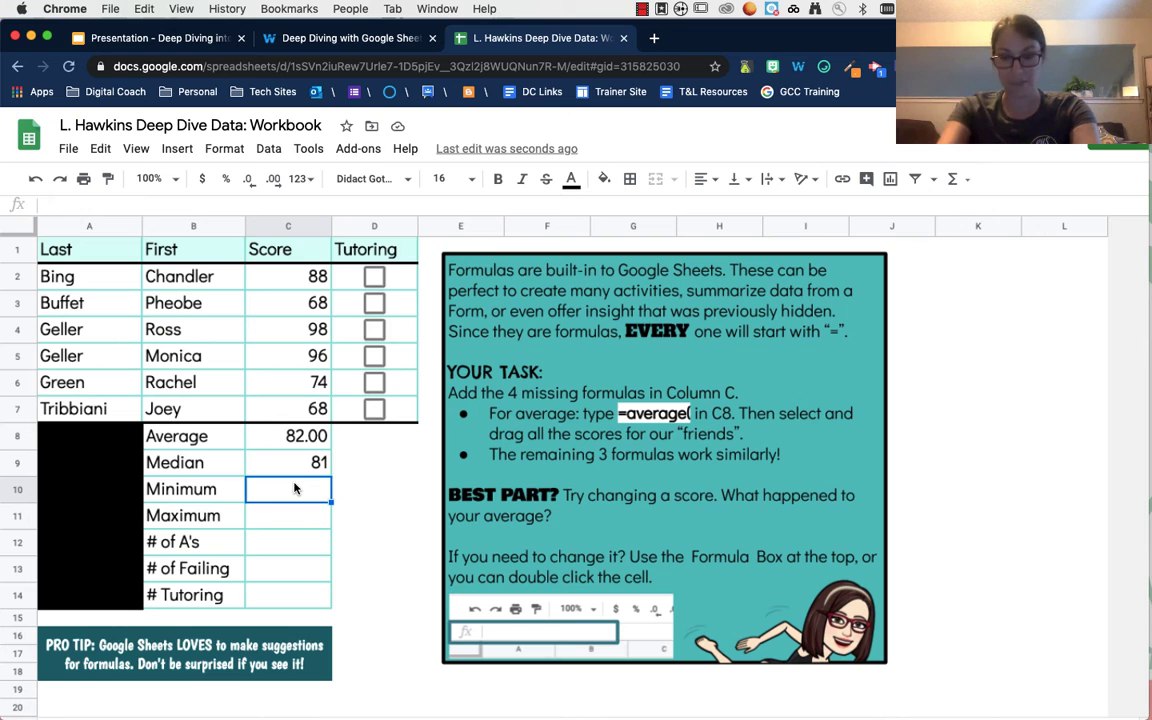
pyautogui.write('=mi')
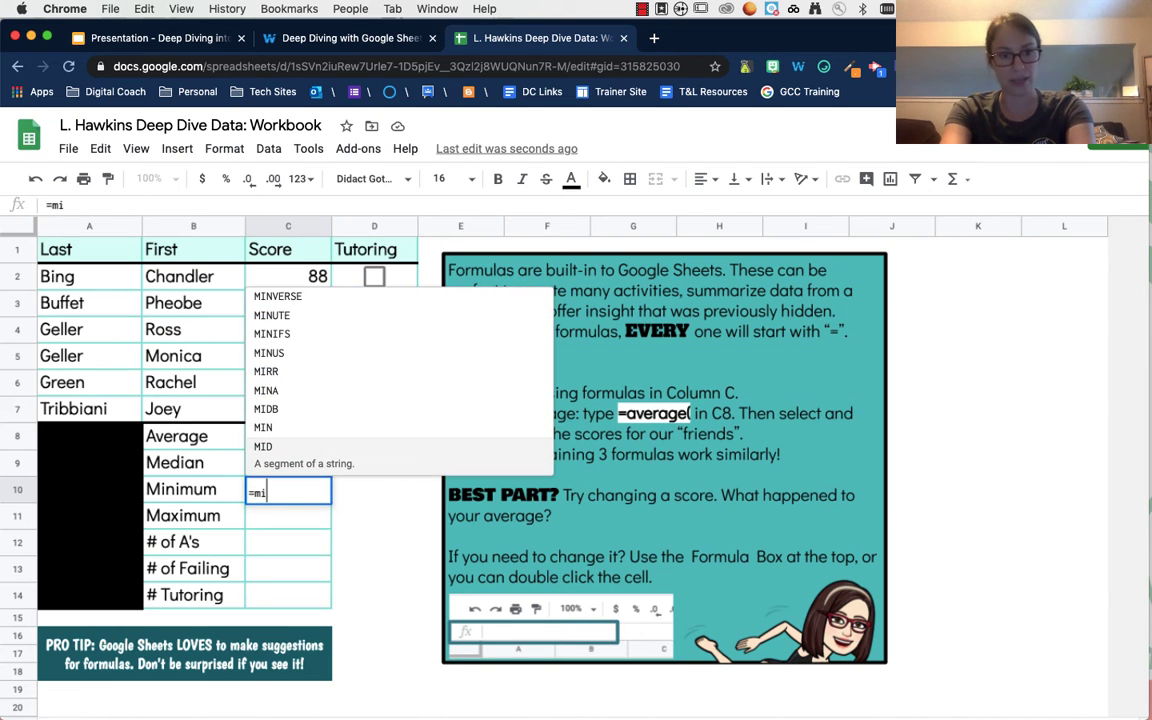
pyautogui.write('n')
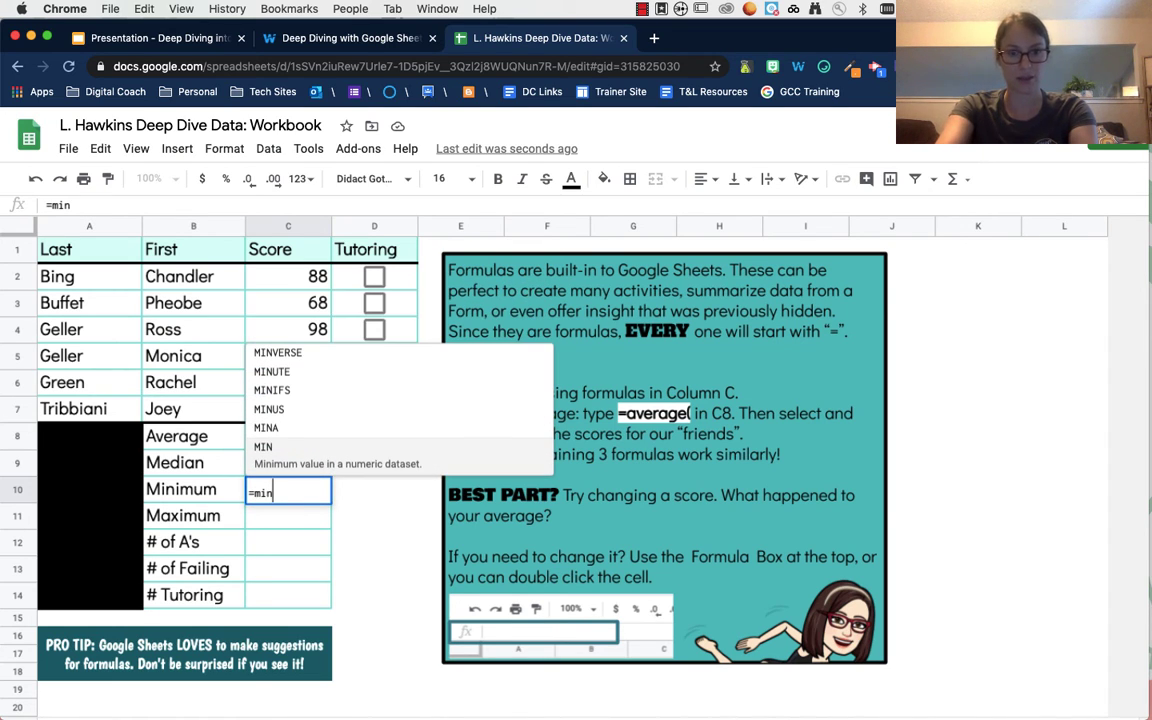
pyautogui.click(329, 466)
pyautogui.click(302, 283)
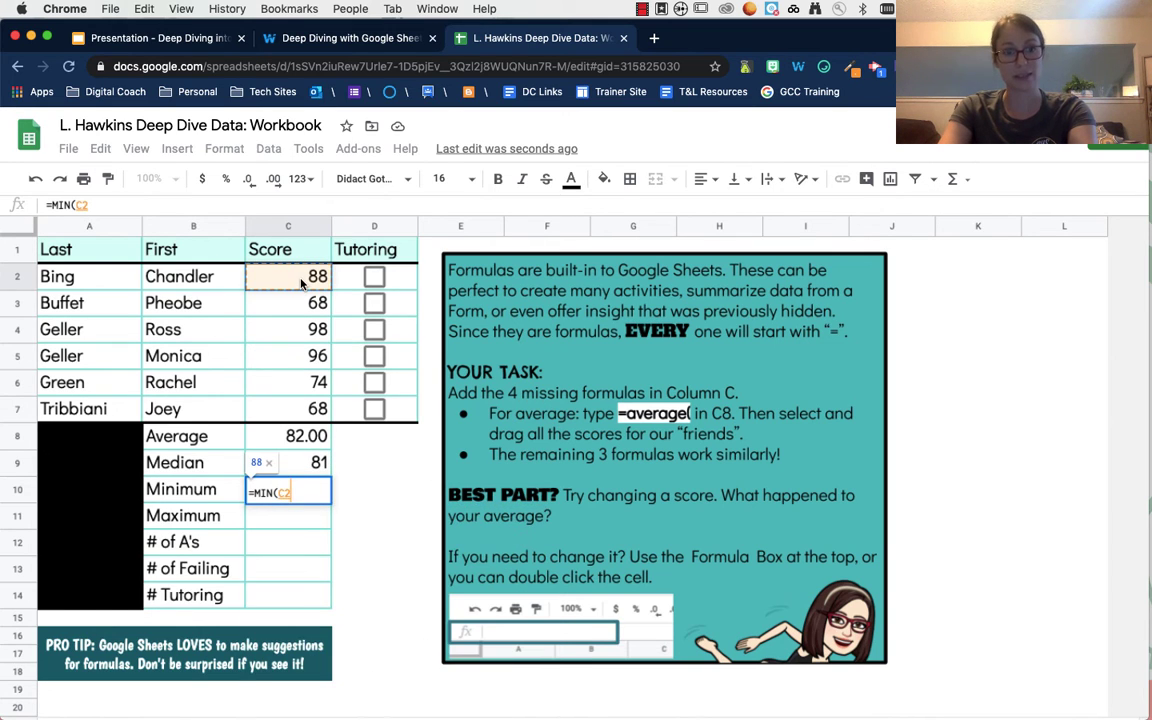
pyautogui.moveTo(302, 283); pyautogui.dragTo(296, 412)
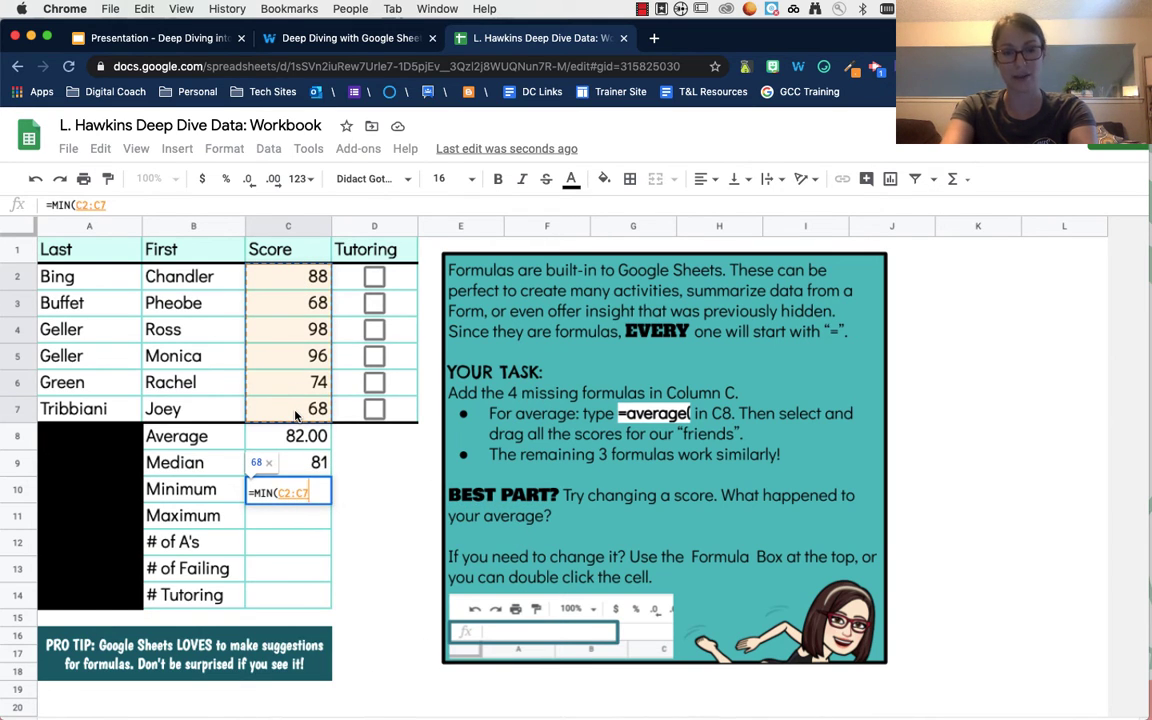
pyautogui.press('Return')
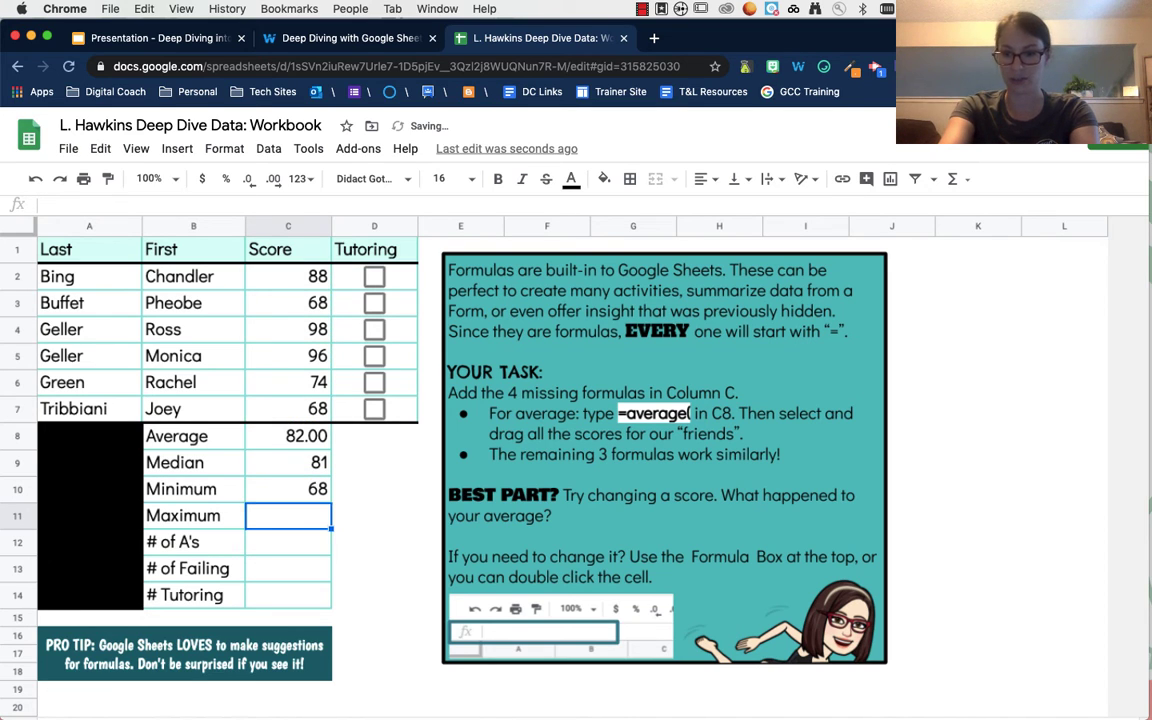
# Step: Enter a MAX formula over the scores C2:C7 in C11 for the maximum
pyautogui.write('=ma')
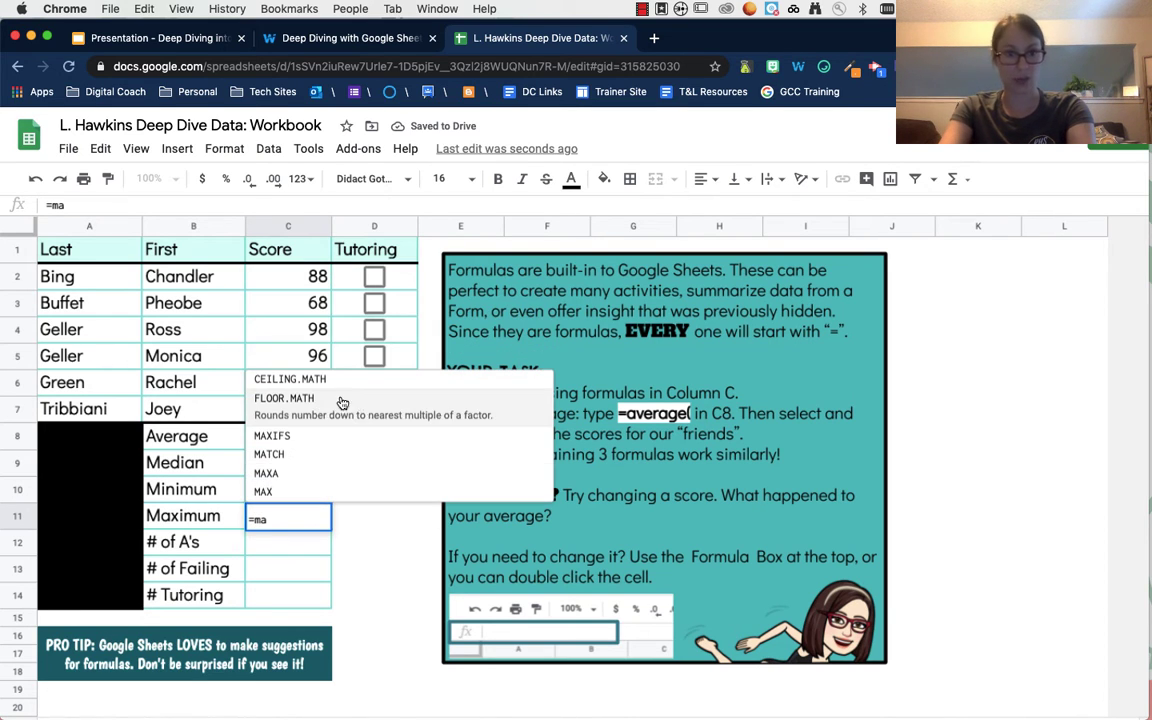
pyautogui.click(273, 497)
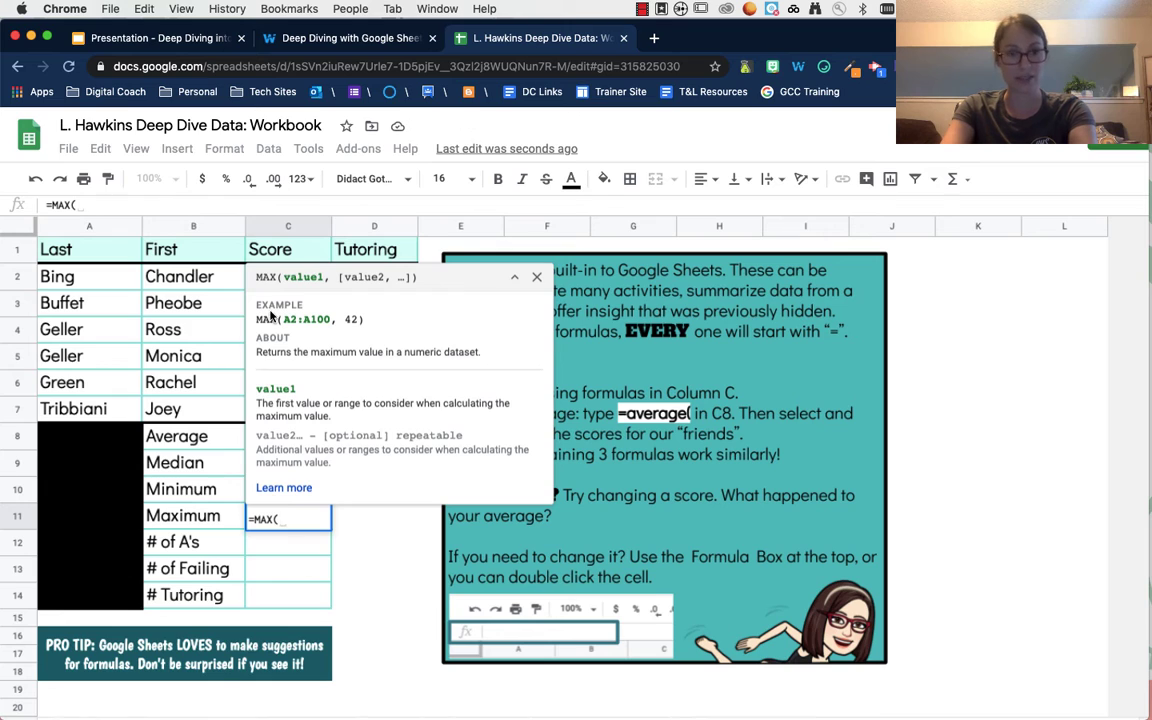
pyautogui.click(536, 278)
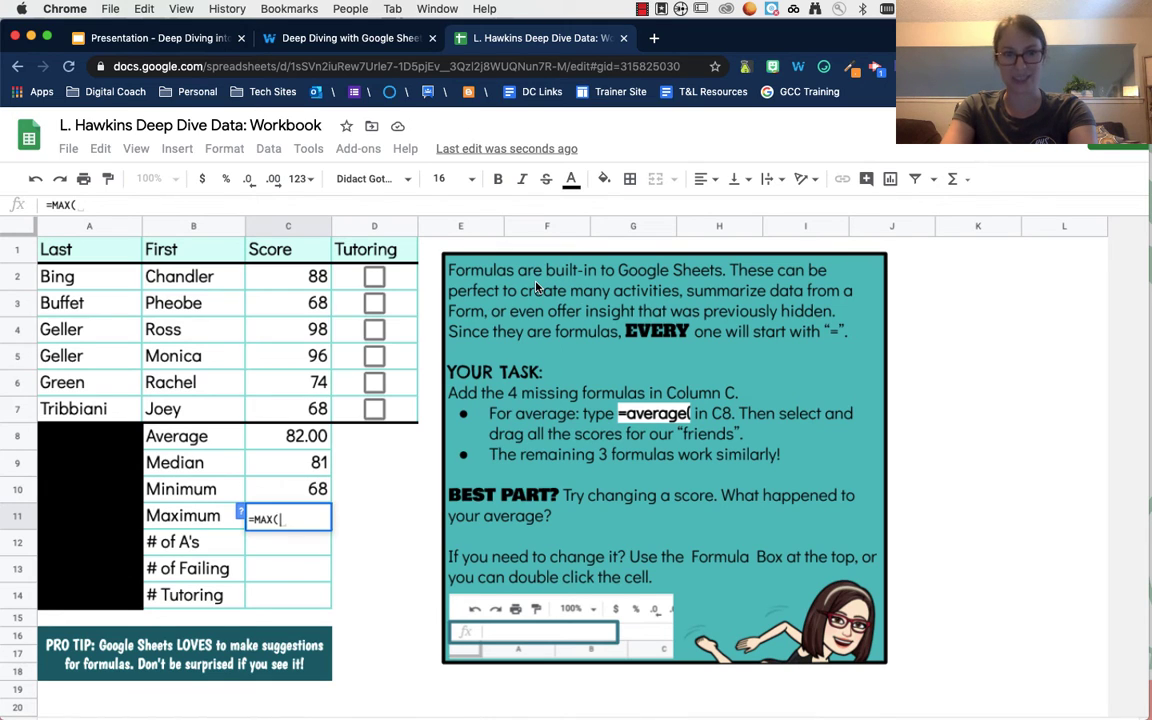
pyautogui.moveTo(269, 282); pyautogui.dragTo(289, 416)
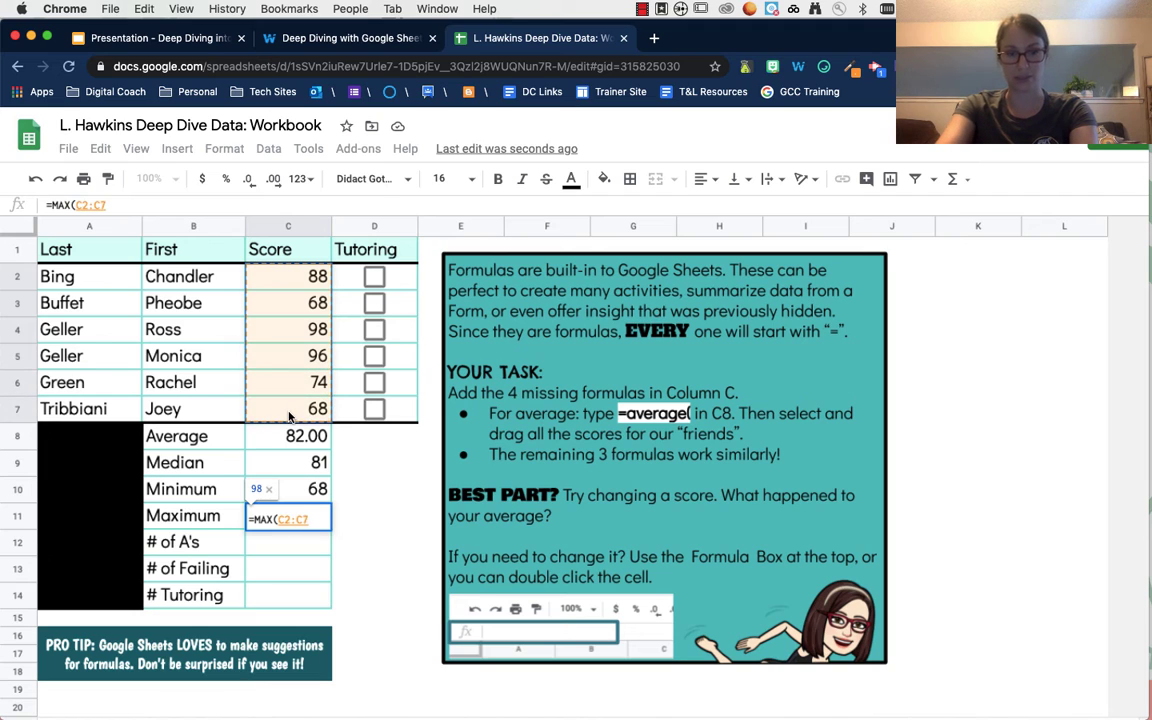
pyautogui.press('Return')
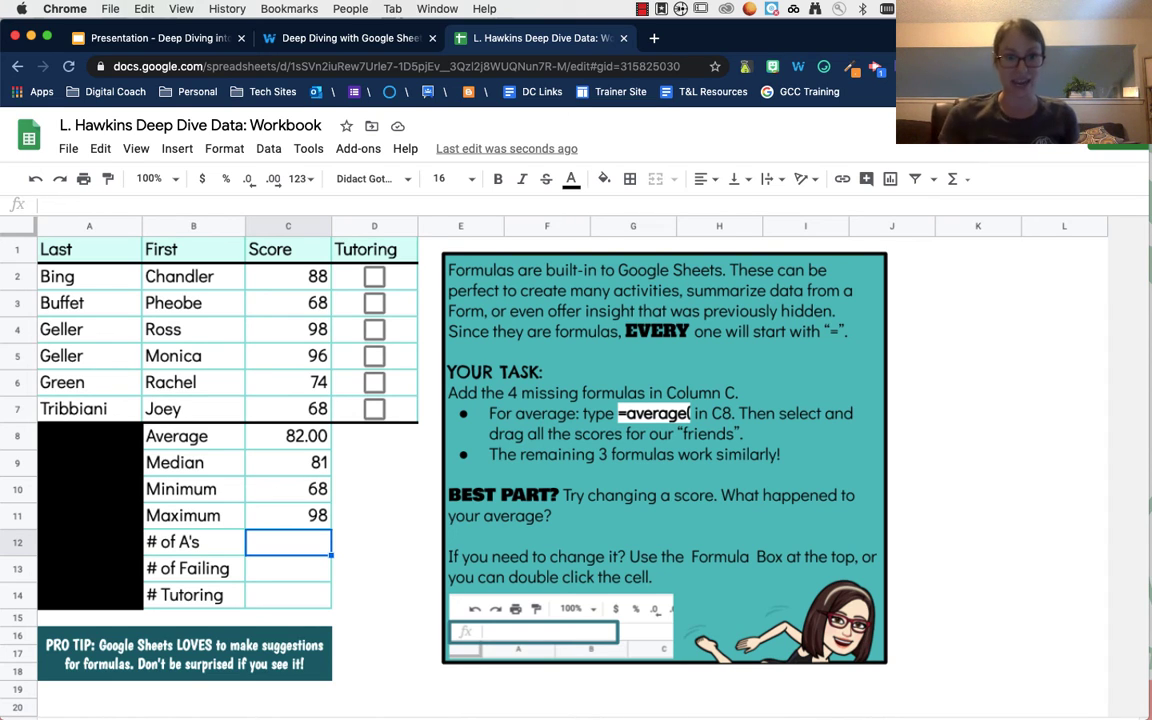
# Step: Count the A's in C12 with a COUNTIF formula over C2:C7 using the criterion ">=90"
pyautogui.write('=')
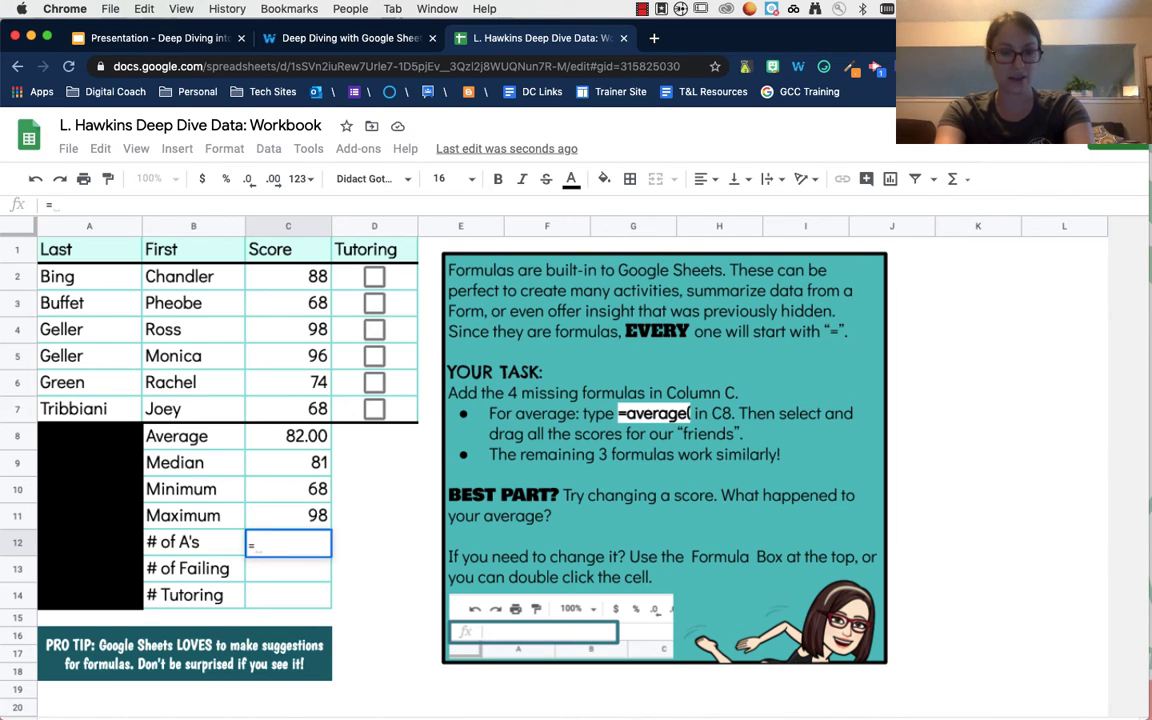
pyautogui.write('count')
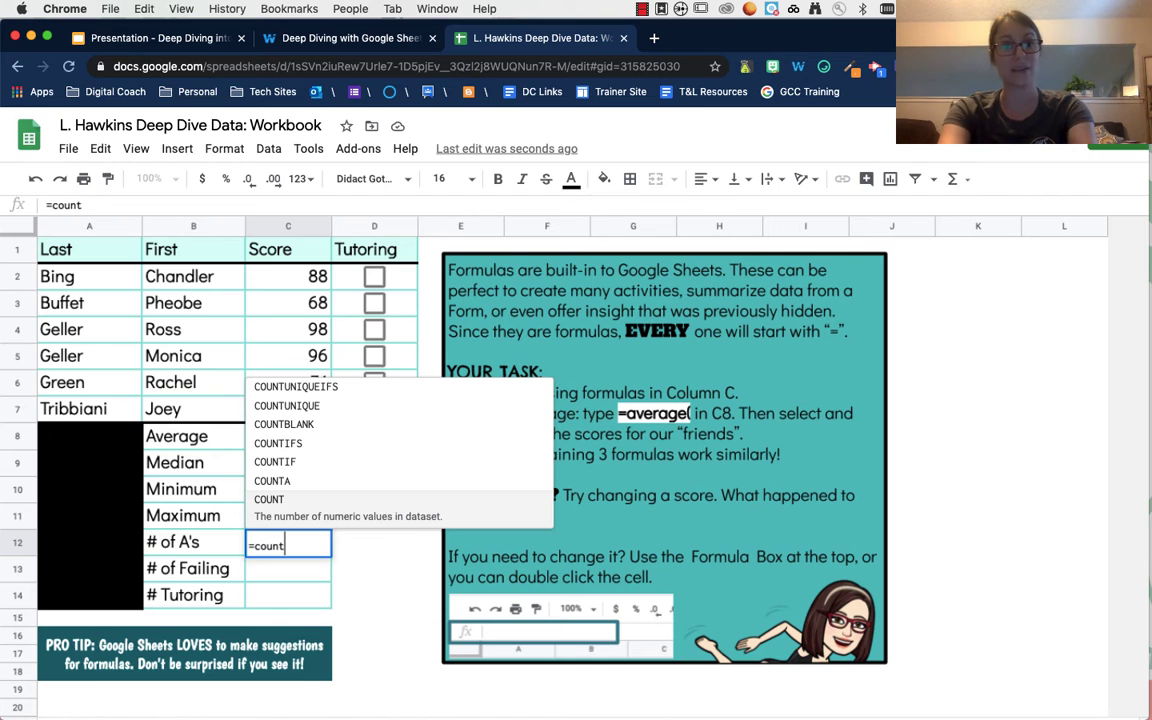
pyautogui.write('if')
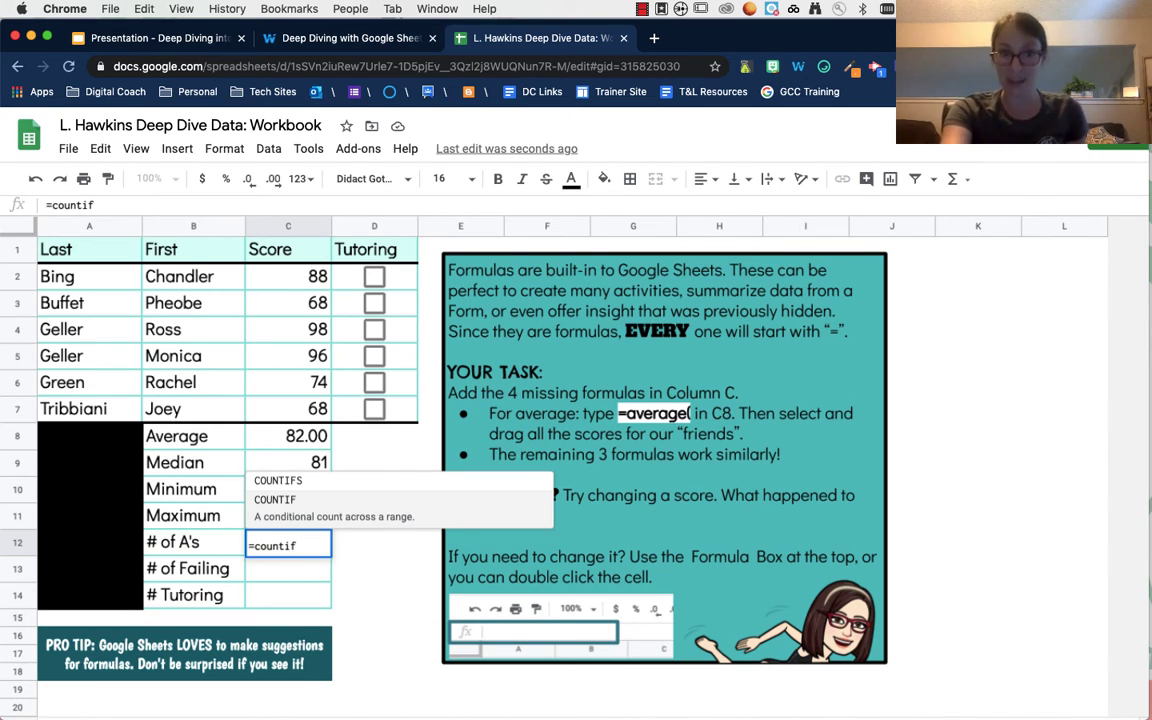
pyautogui.write('(')
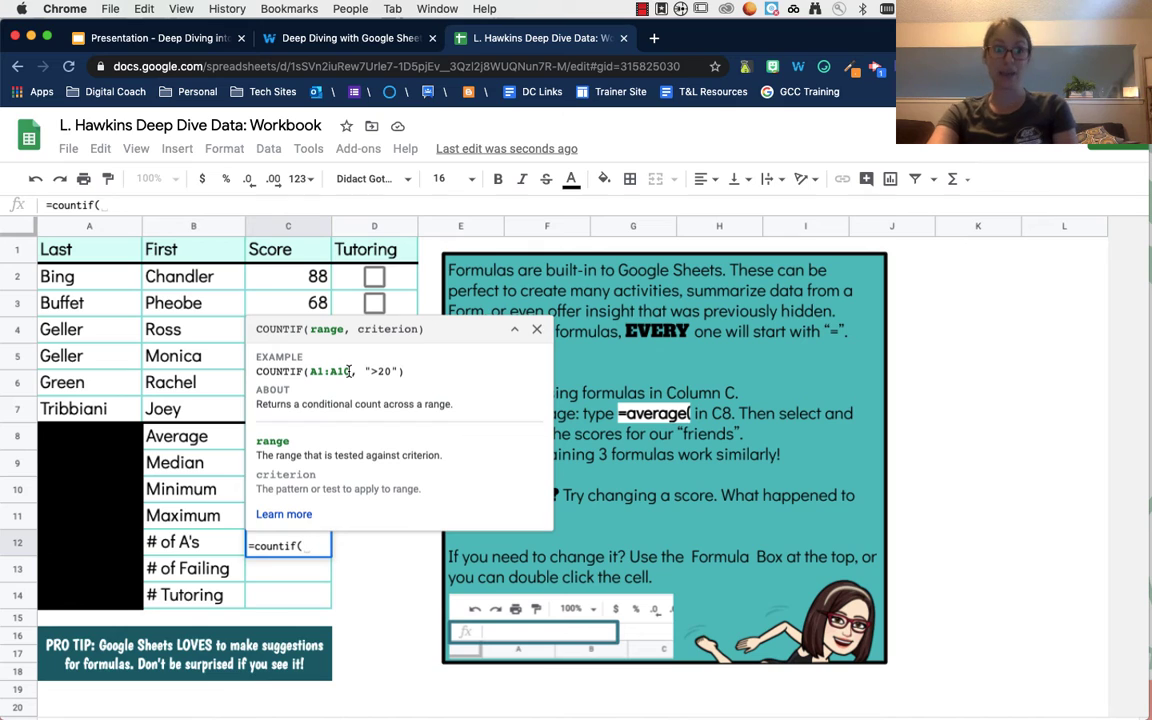
pyautogui.click(537, 329)
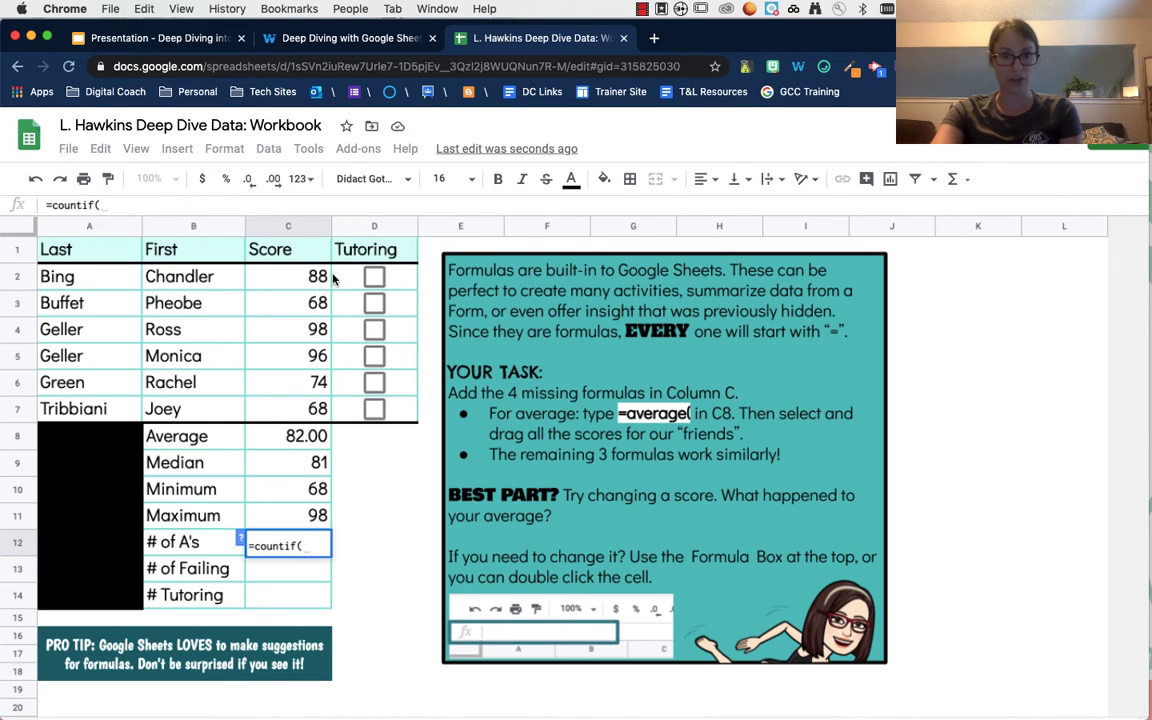
pyautogui.moveTo(298, 276); pyautogui.dragTo(283, 413)
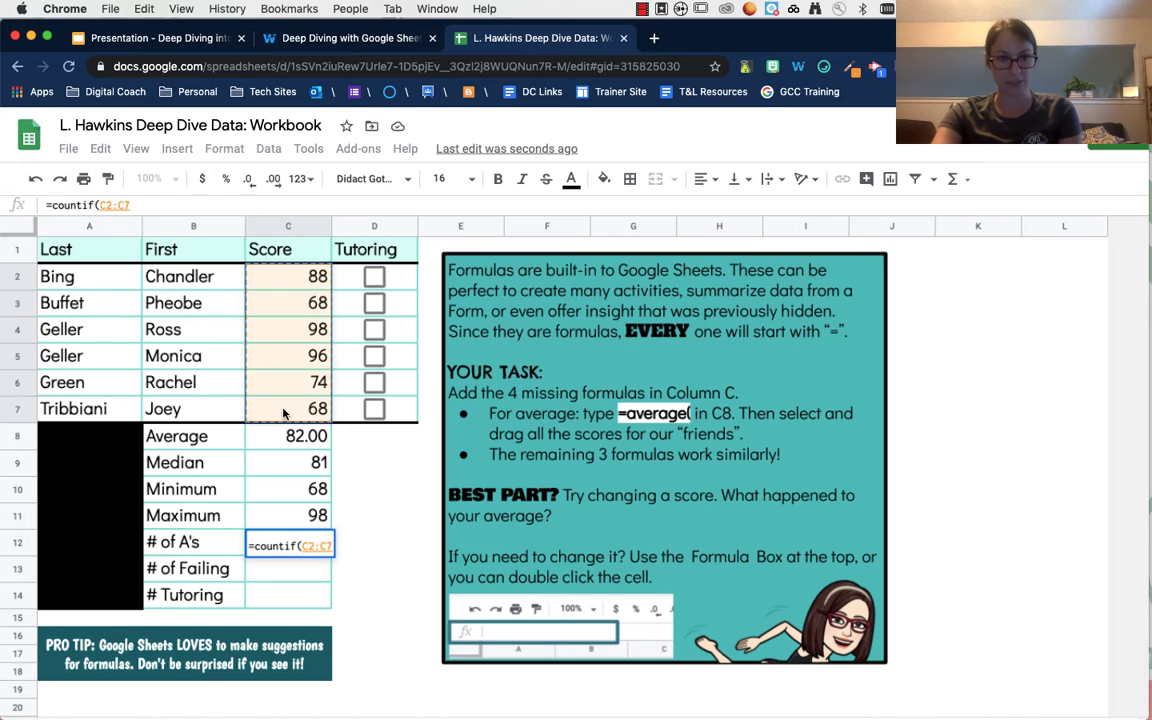
pyautogui.write(',')
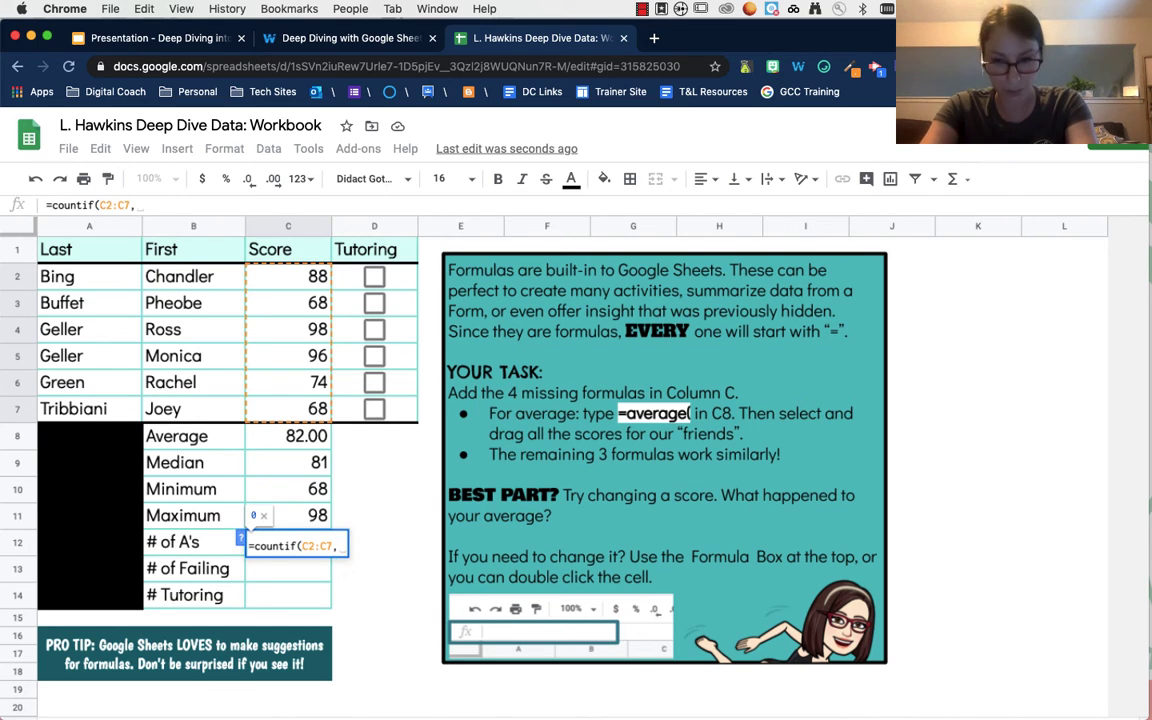
pyautogui.write('"')
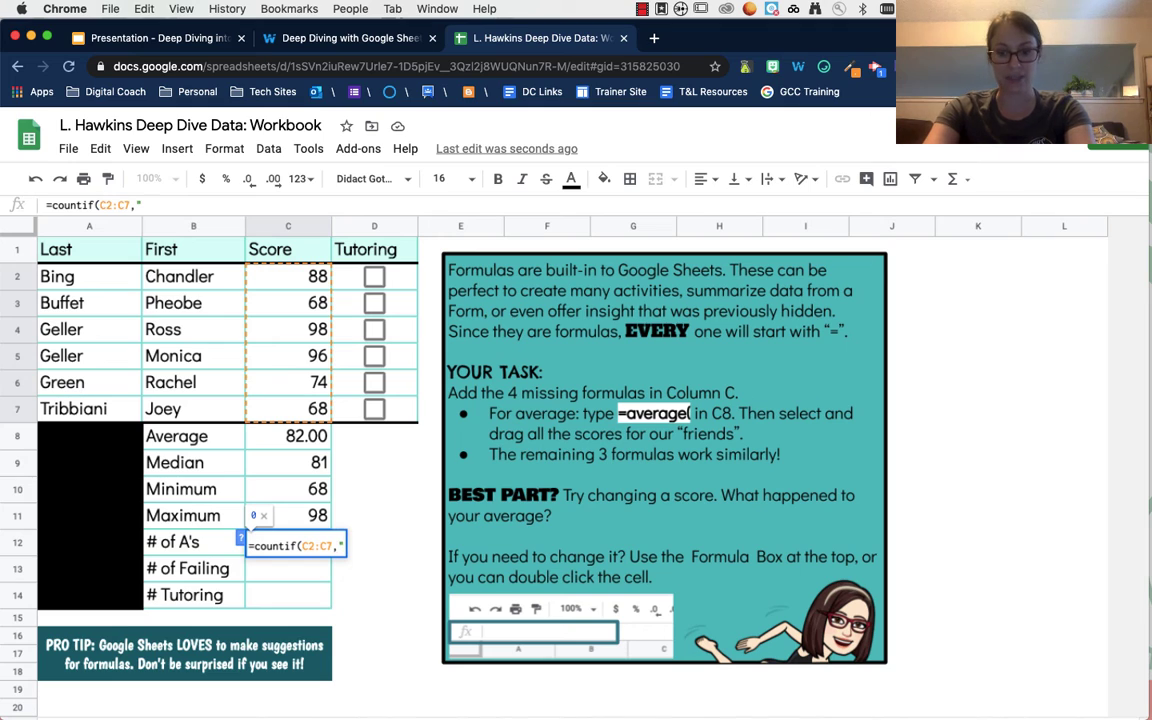
pyautogui.write('>')
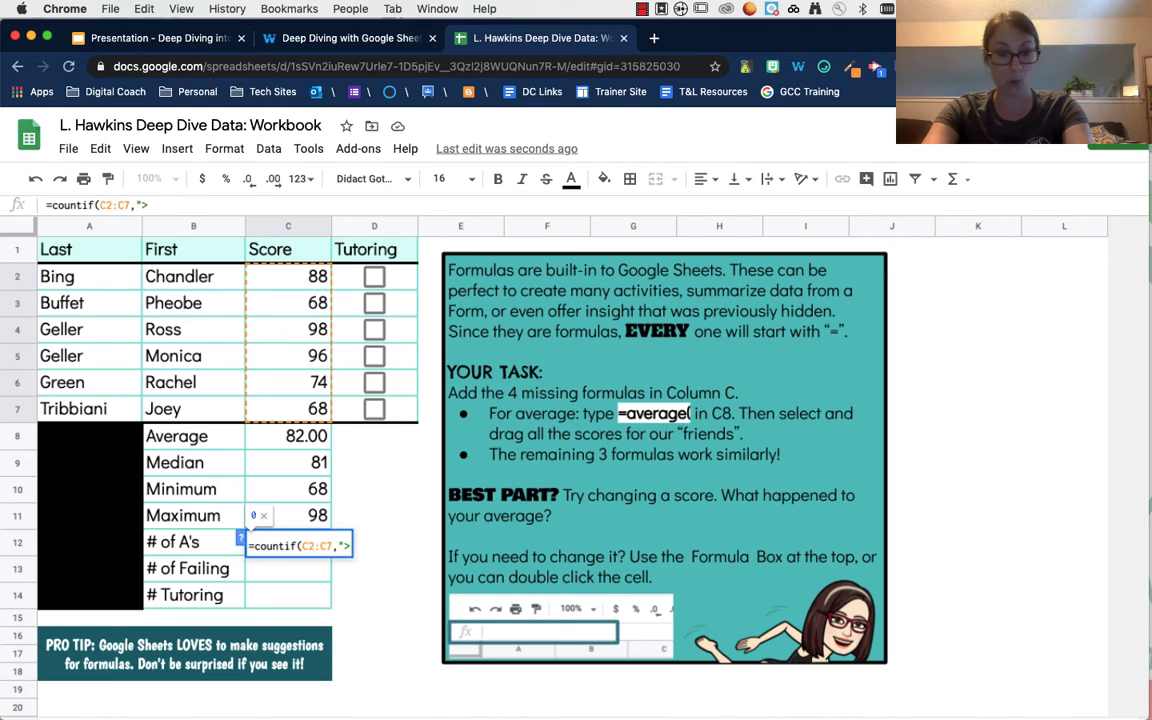
pyautogui.write('=90')
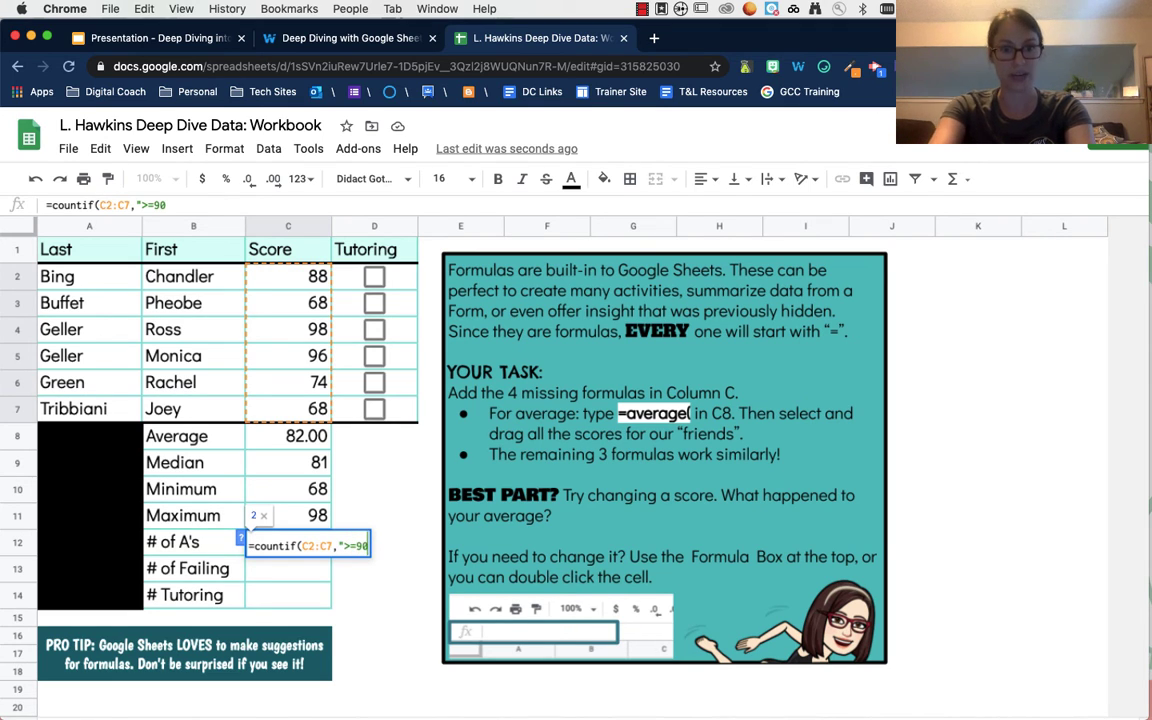
pyautogui.write('")')
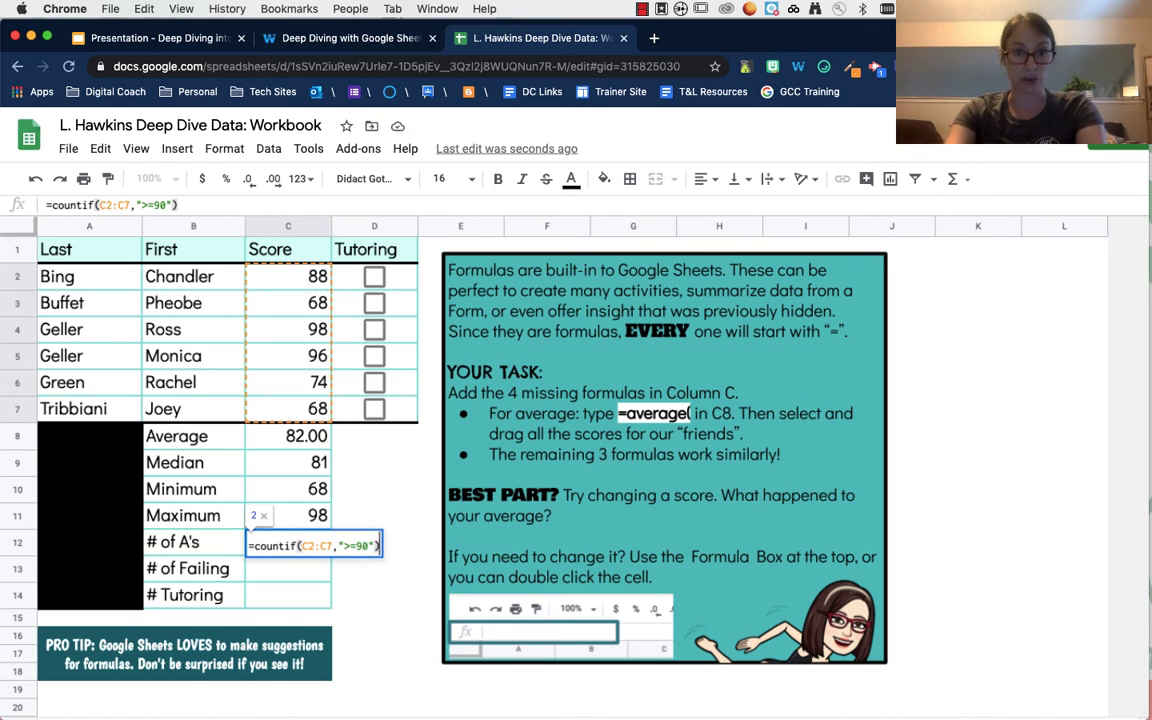
pyautogui.press('Return')
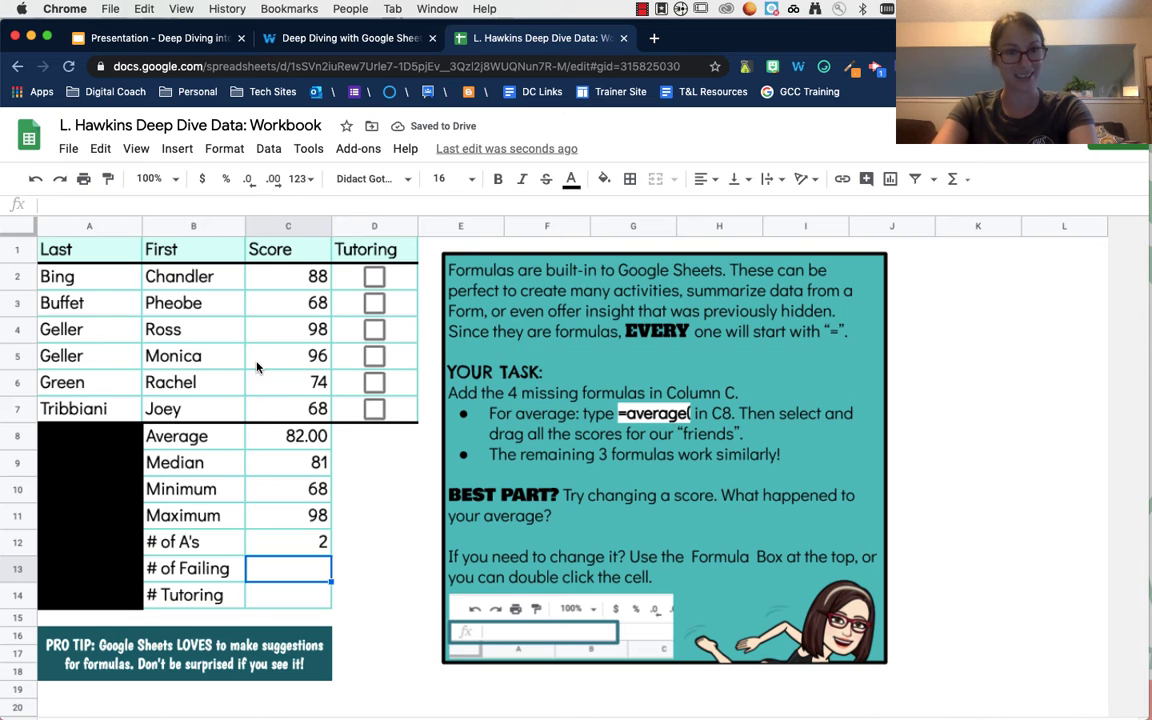
# Step: Change the first student's score in C2 to 95
pyautogui.click(283, 287)
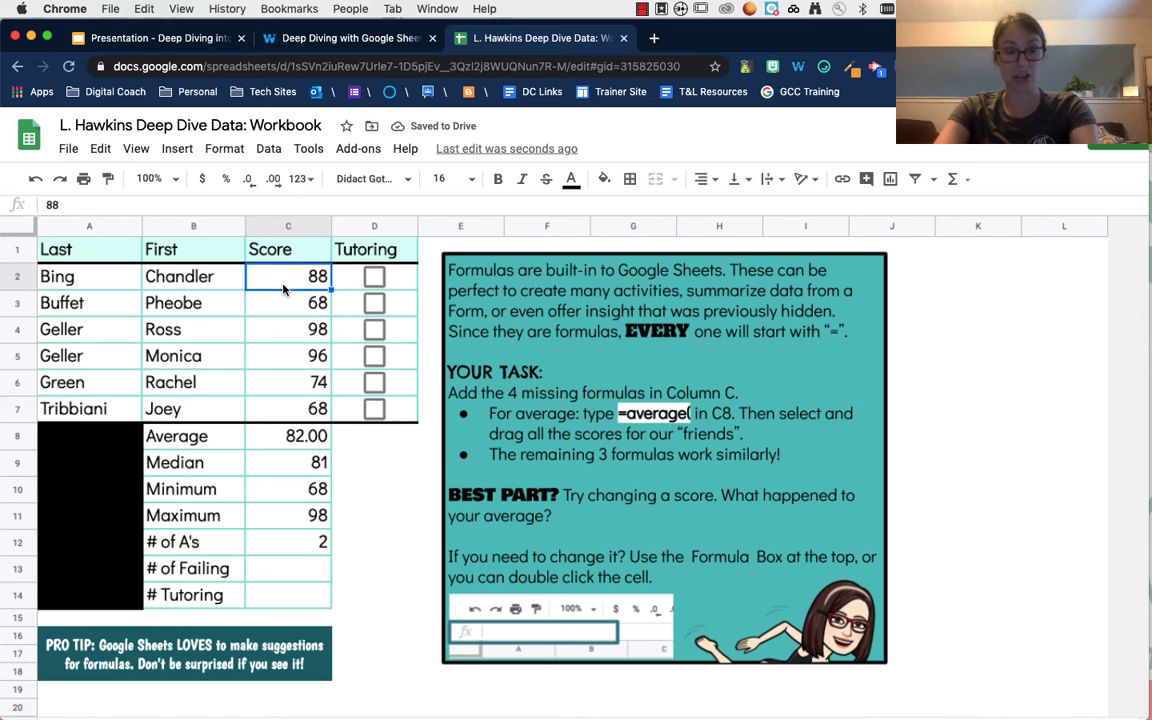
pyautogui.write('95')
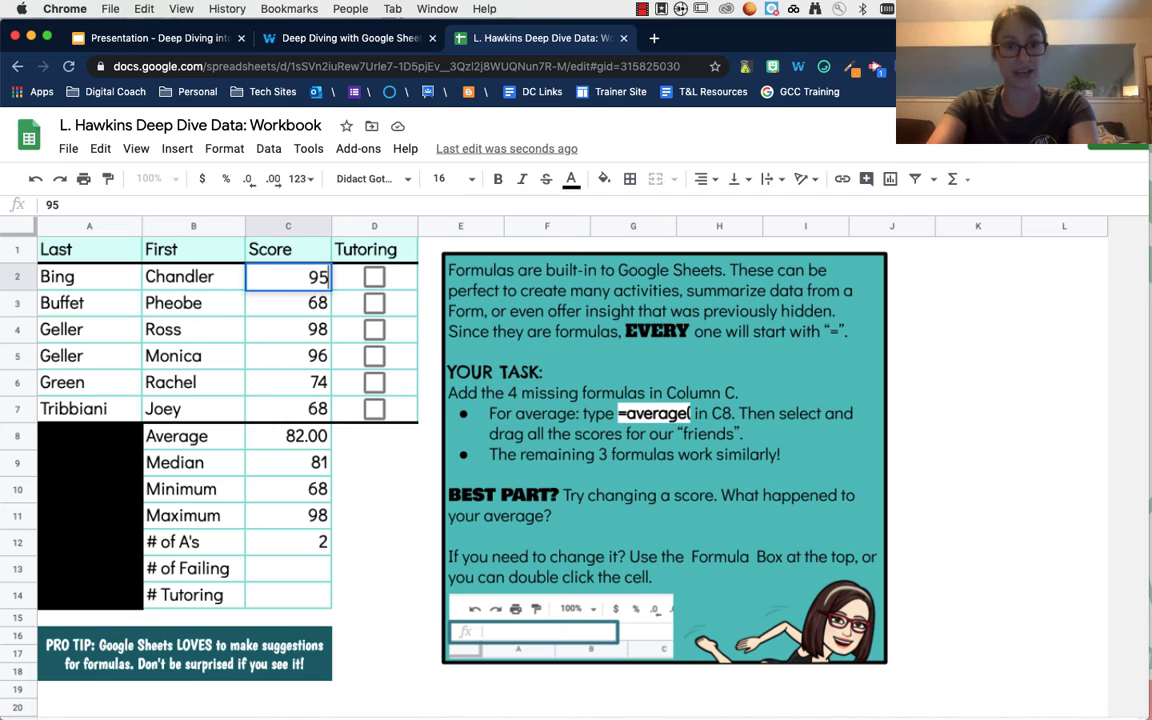
pyautogui.press('Return')
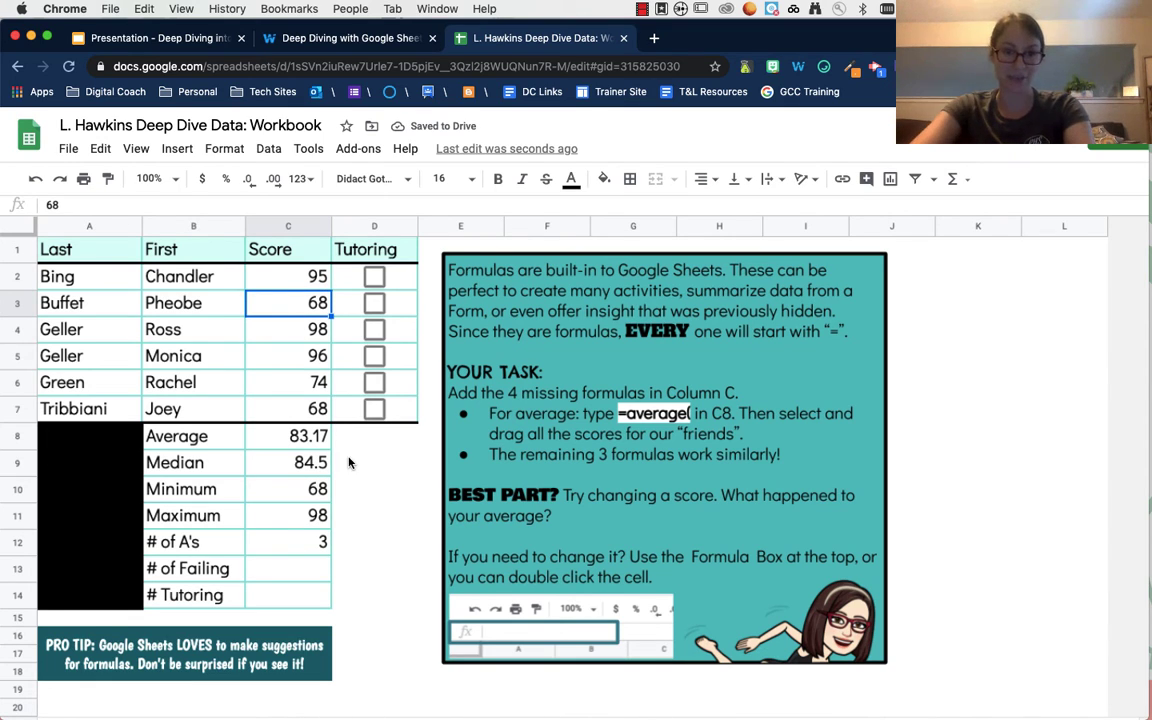
# Step: Count the failing scores in C13 with a COUNTIF formula over C2:C7 using the criterion "<70"
pyautogui.click(297, 569)
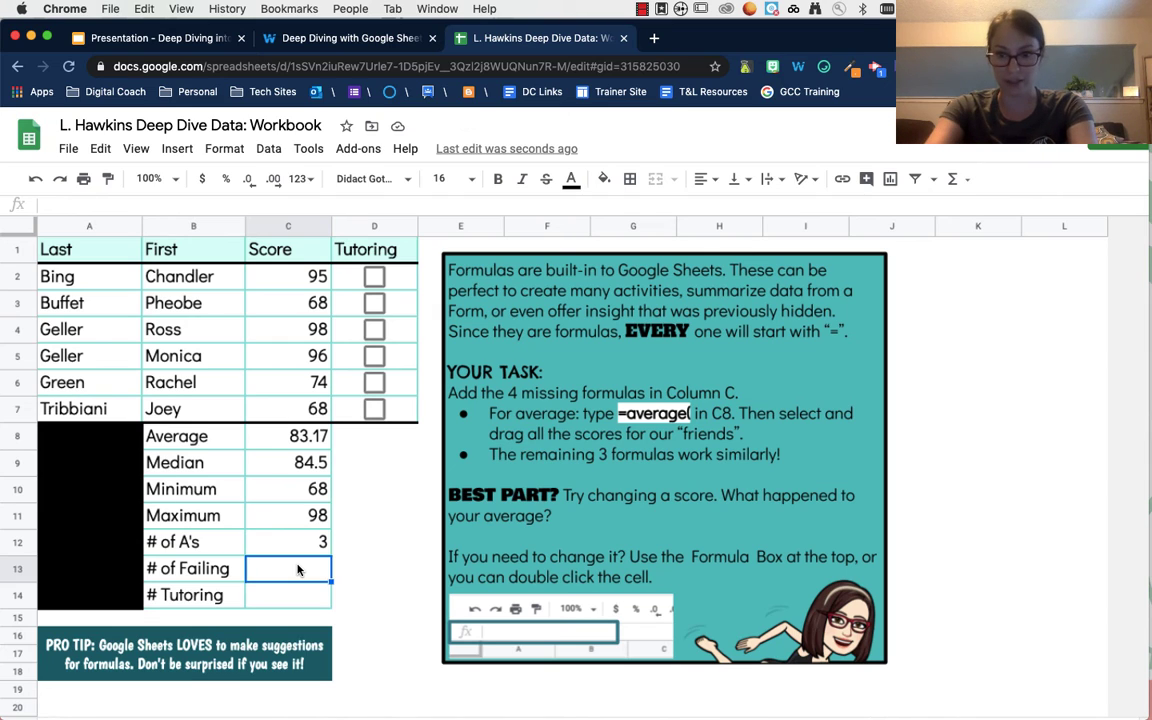
pyautogui.write('=c')
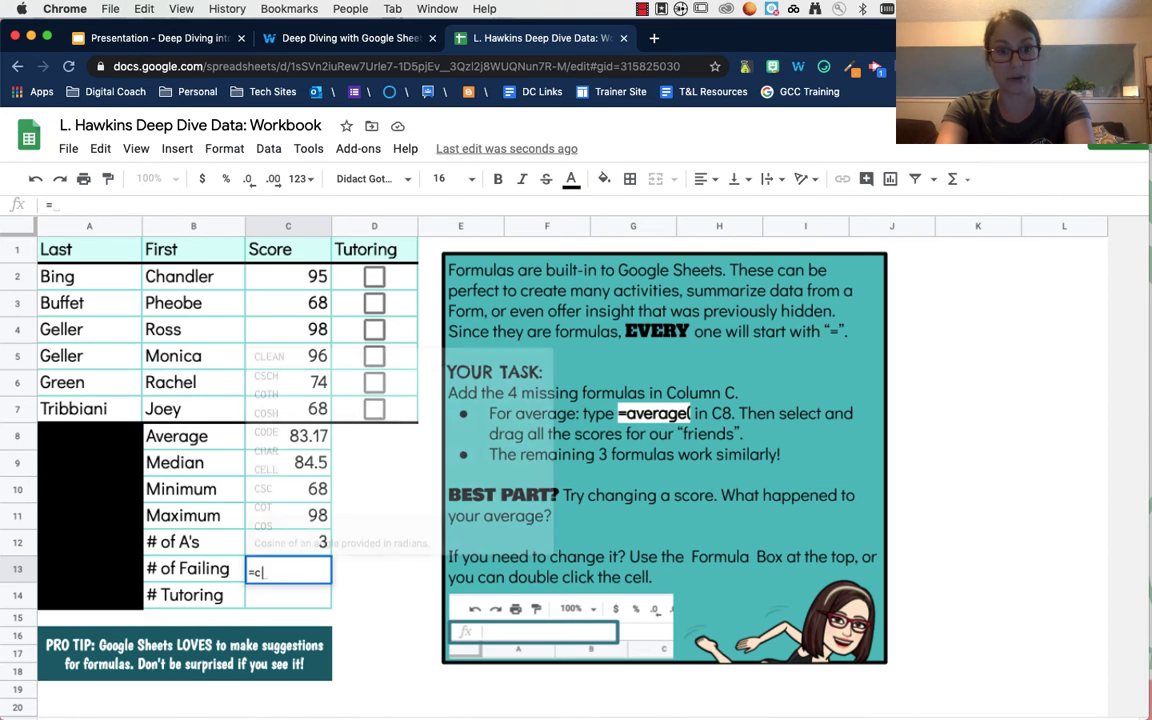
pyautogui.write('ountif(')
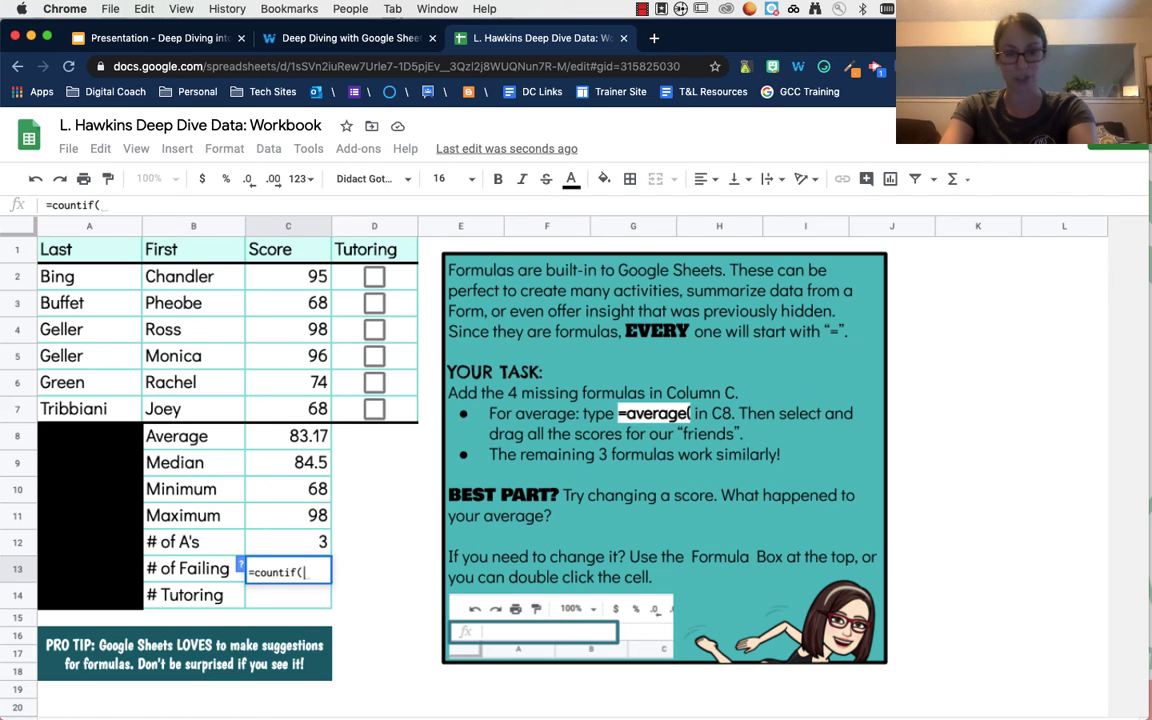
pyautogui.click(270, 280)
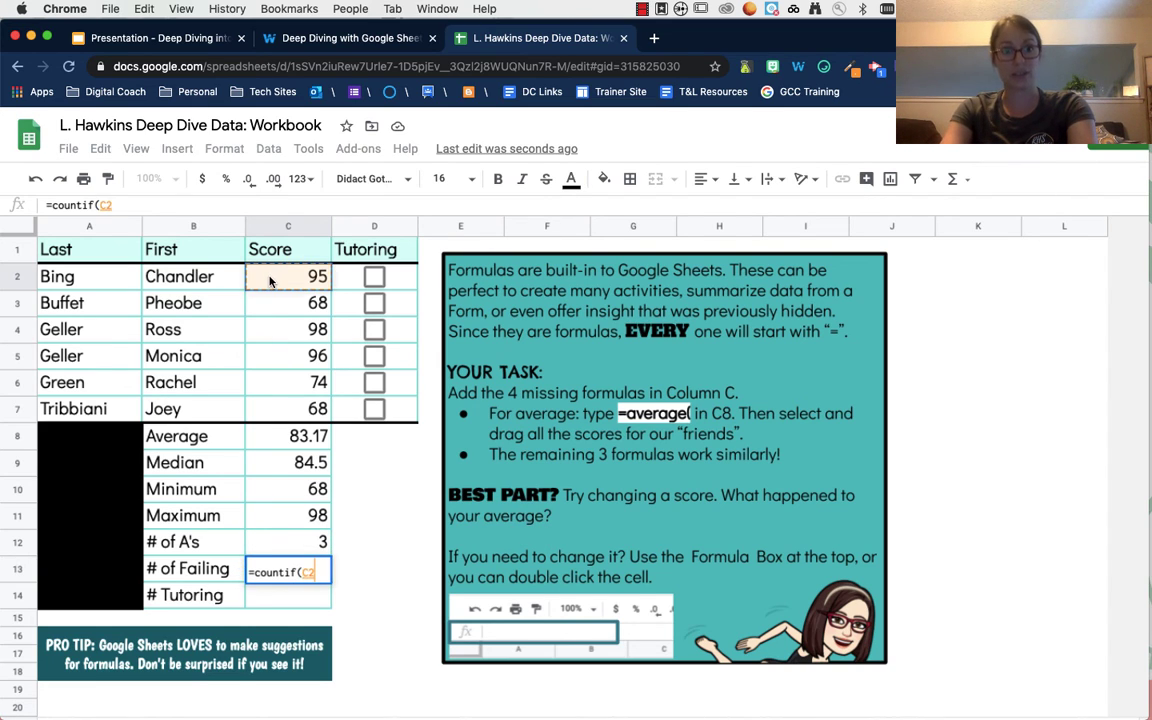
pyautogui.moveTo(270, 282); pyautogui.dragTo(266, 411)
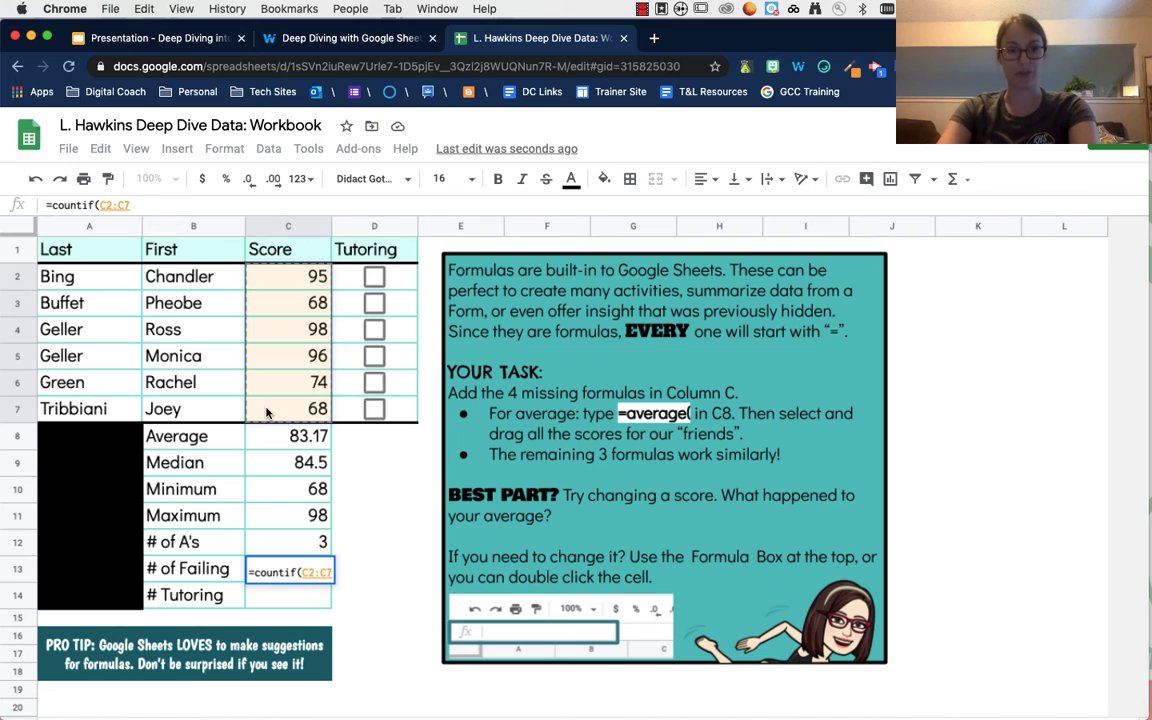
pyautogui.write(',')
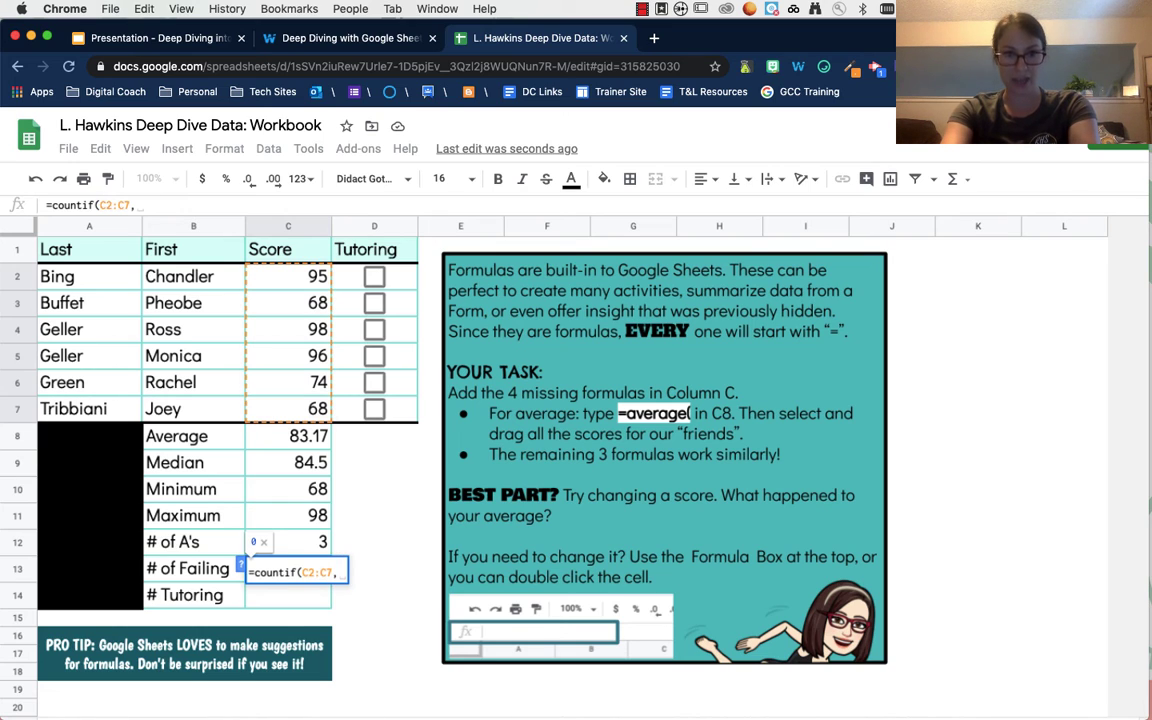
pyautogui.write('"')
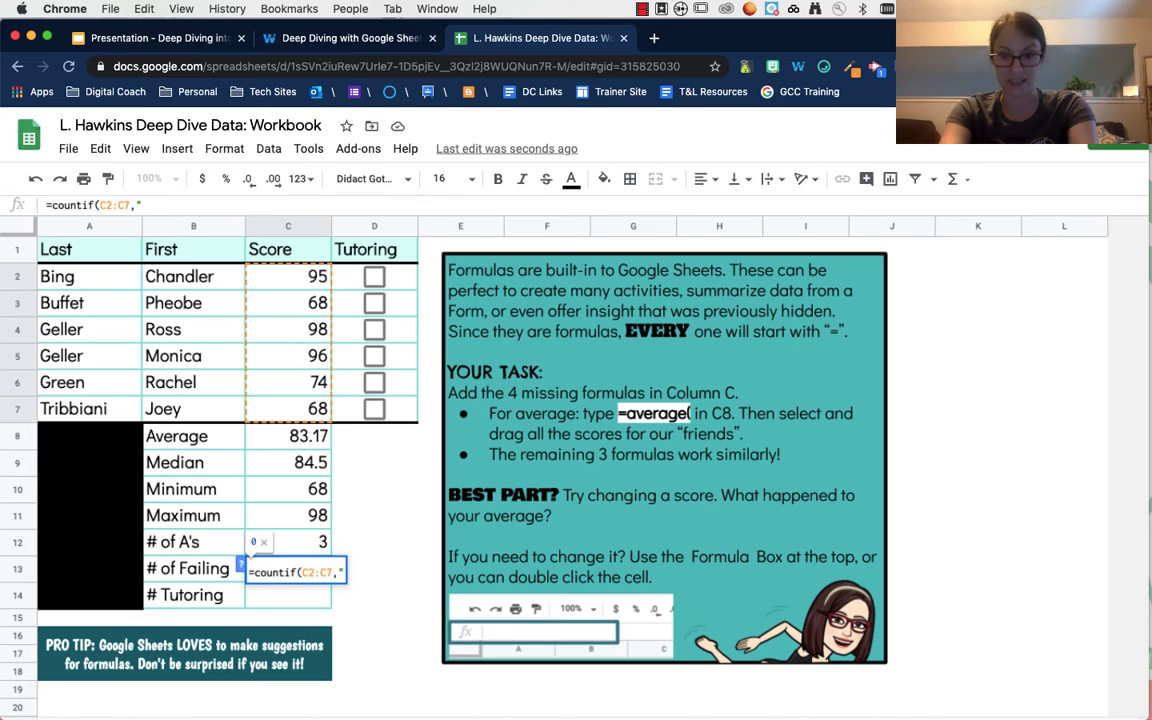
pyautogui.write('<')
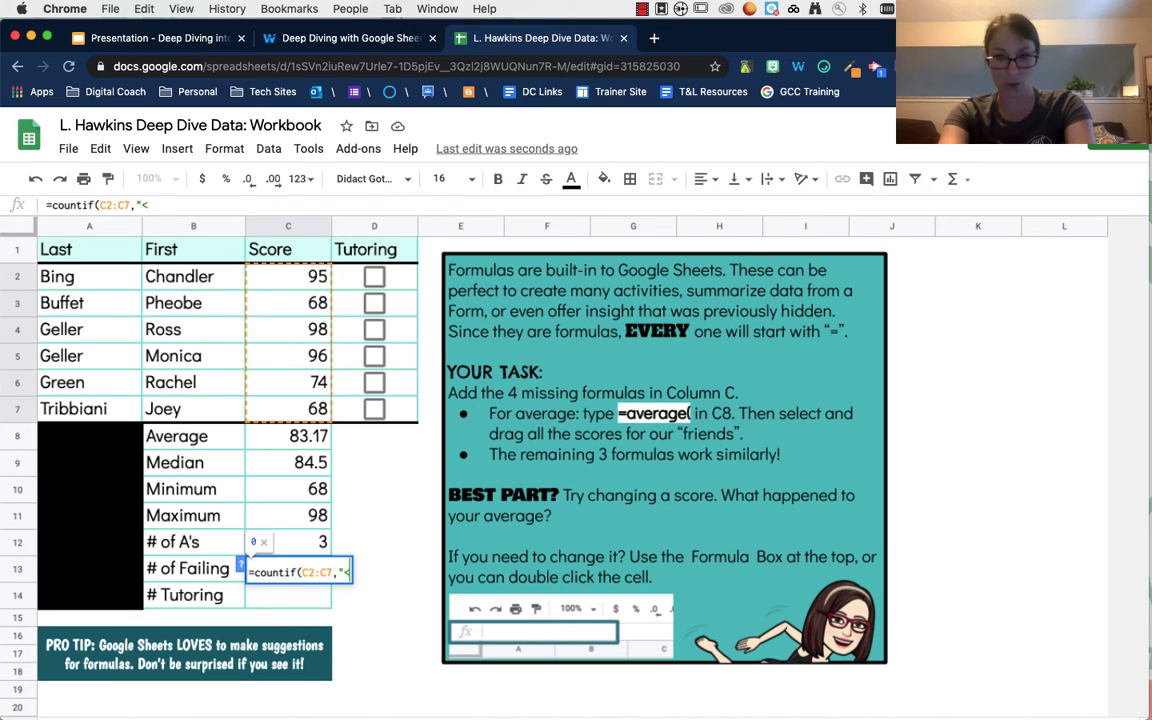
pyautogui.write('=70')
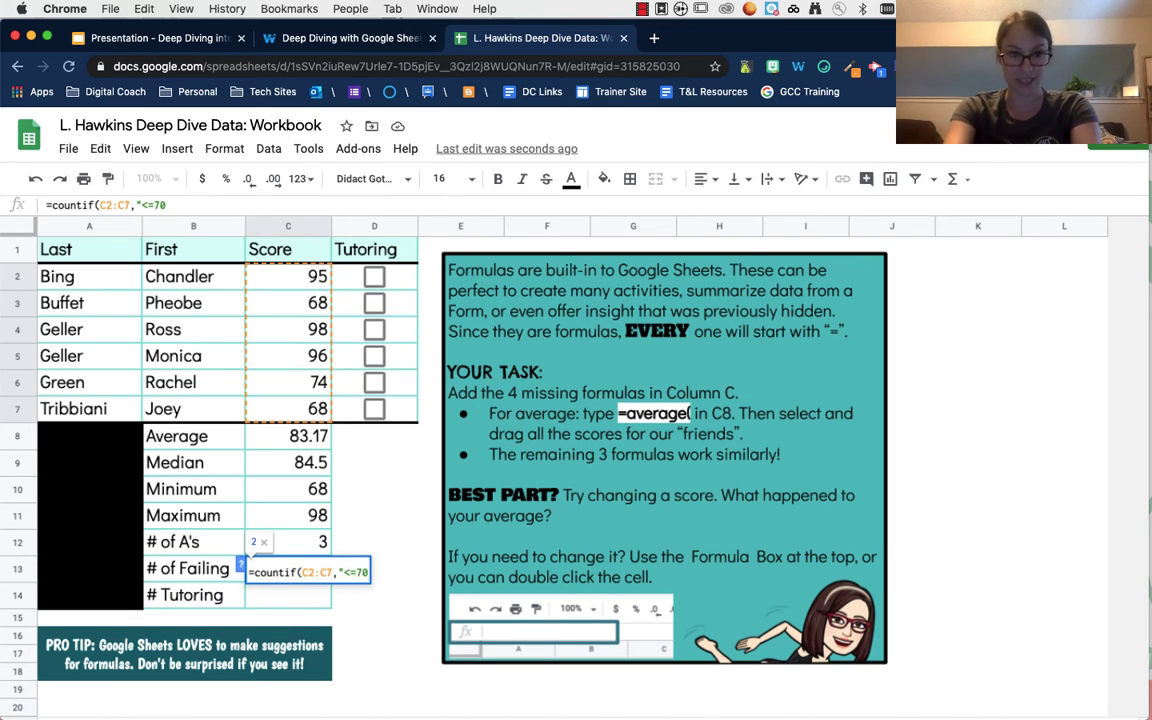
pyautogui.press('BackSpace')
pyautogui.press('BackSpace')
pyautogui.press('BackSpace')
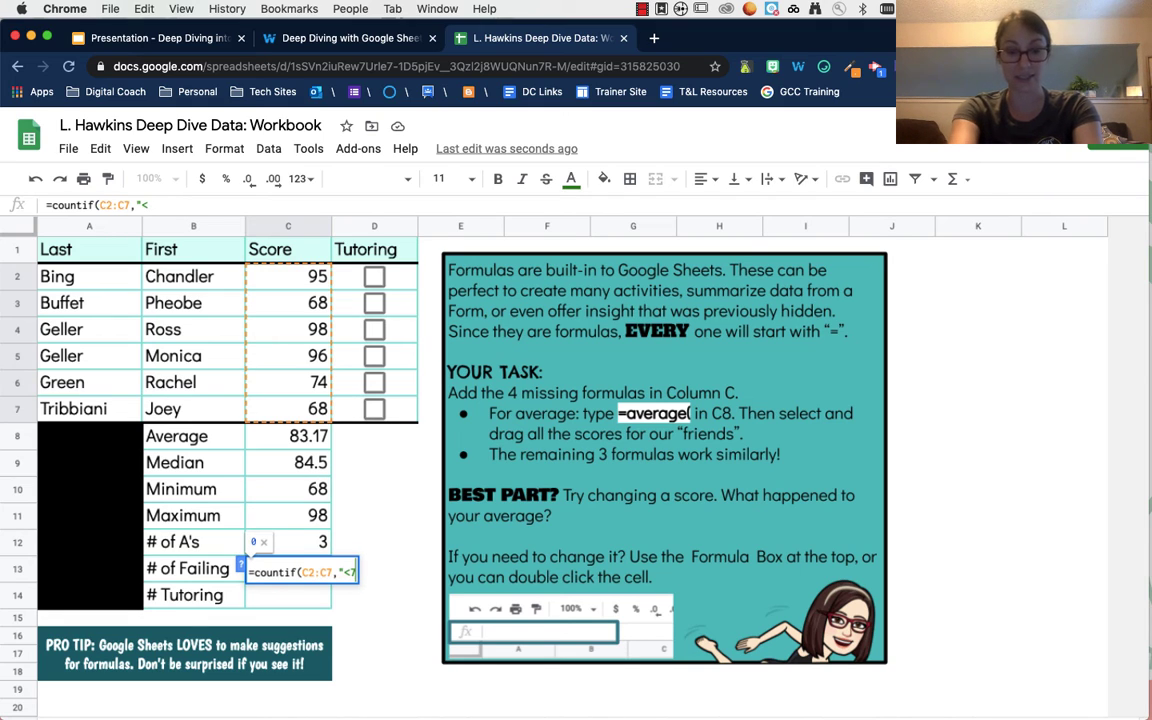
pyautogui.write('70"')
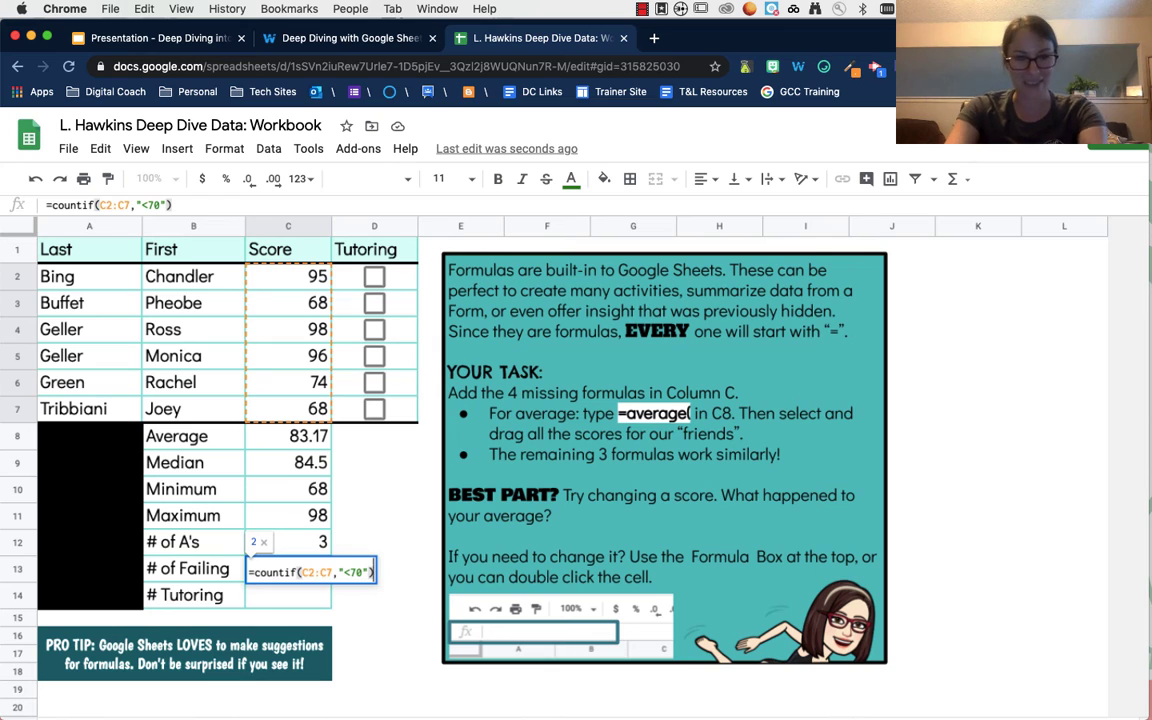
pyautogui.press('Return')
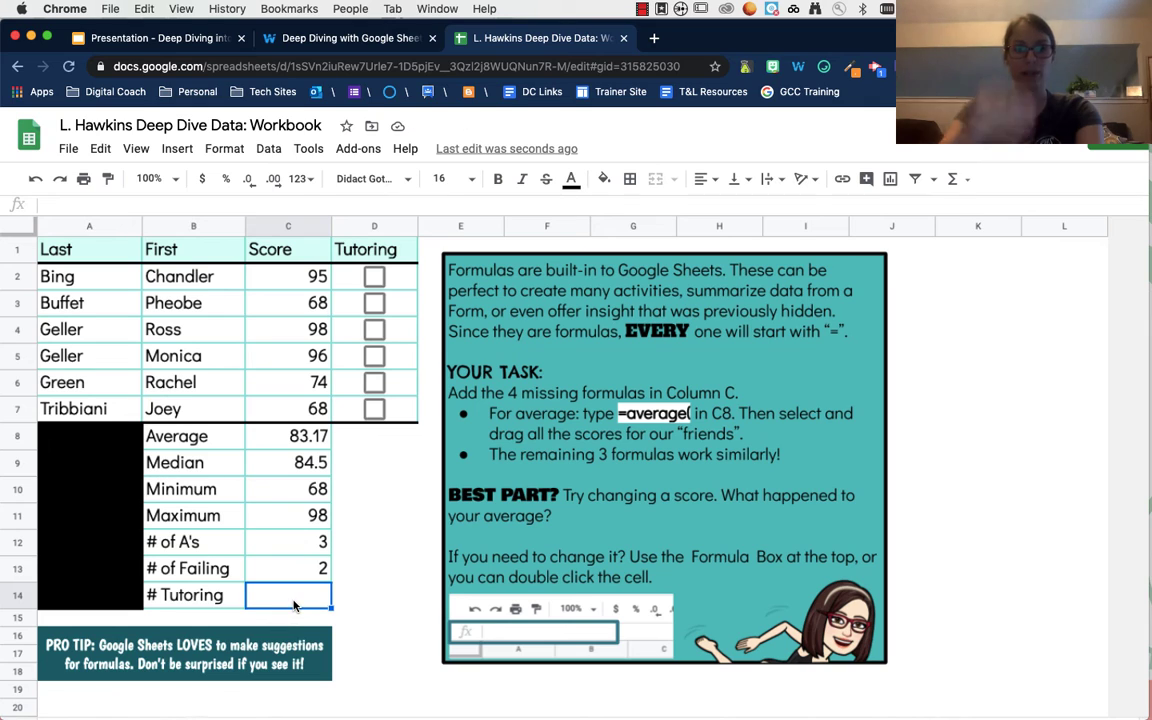
# Step: Tick the Tutoring checkboxes in D3 and D6, and count ticked boxes in C14 with a COUNTIF formula over D2:D7 using the criterion "TRUE"
pyautogui.click(376, 302)
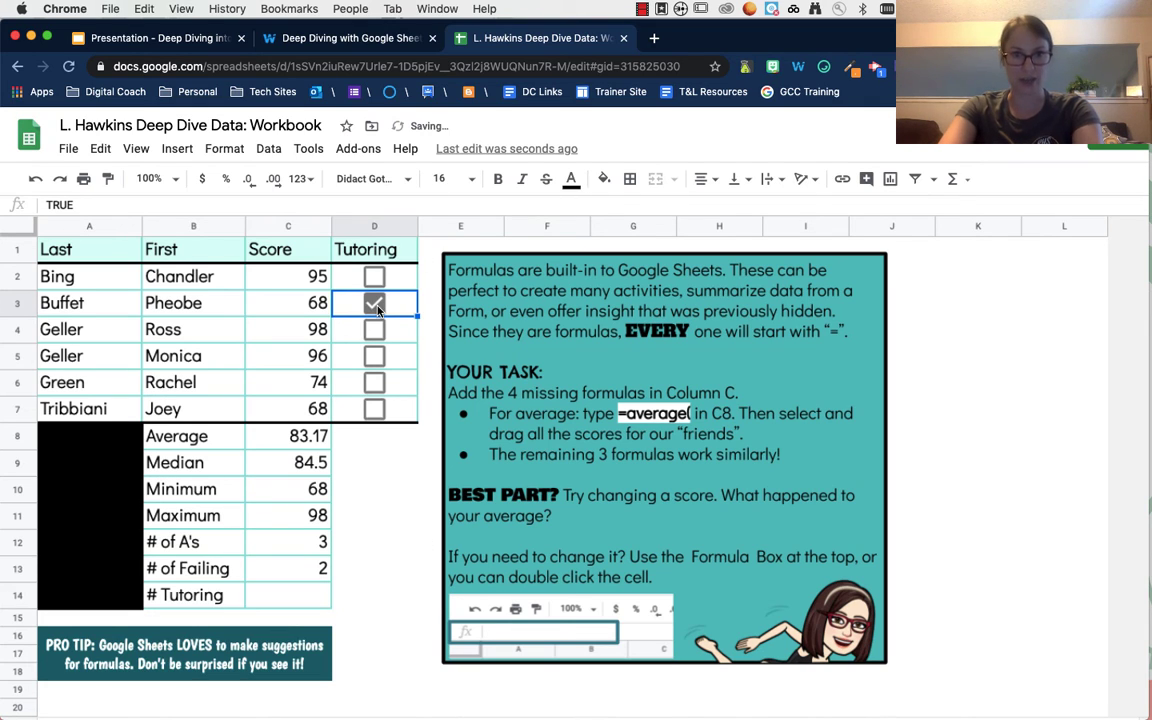
pyautogui.click(377, 385)
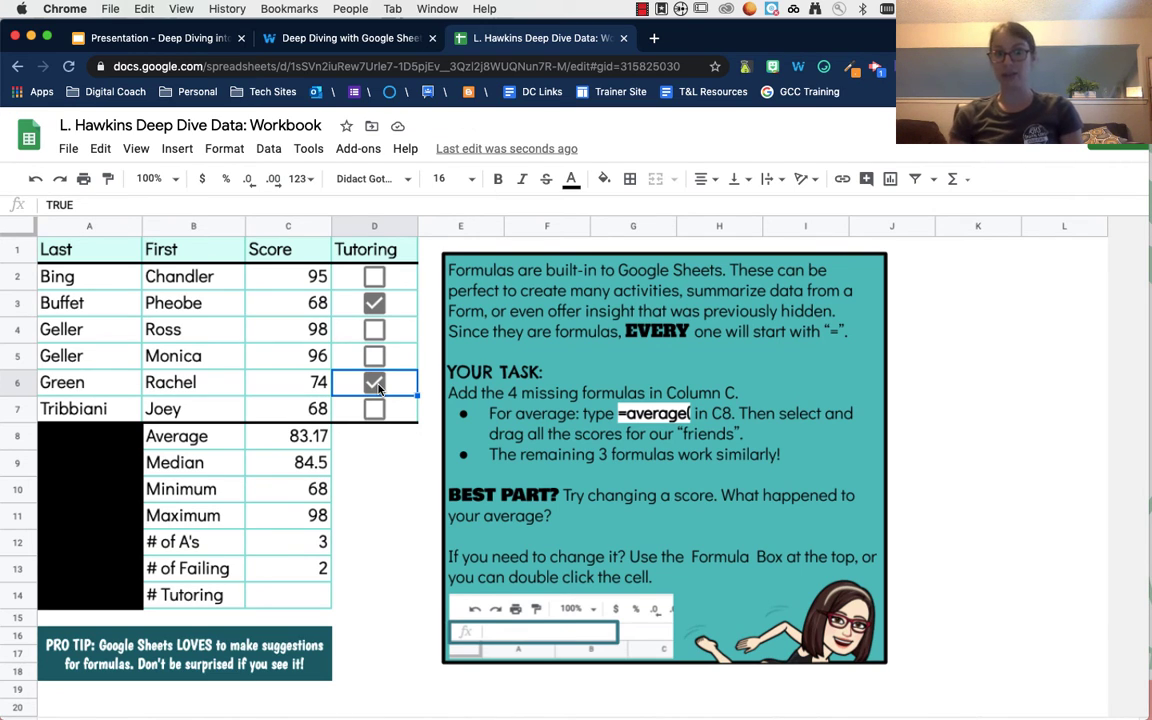
pyautogui.click(288, 595)
pyautogui.write('=')
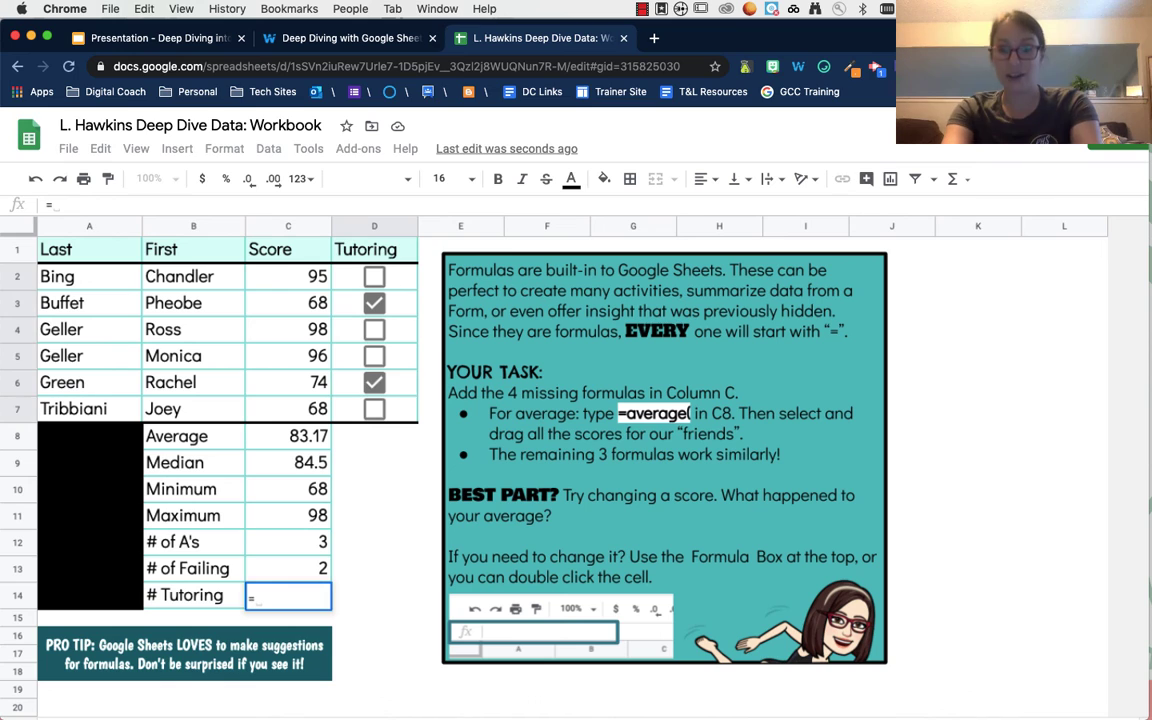
pyautogui.write('count')
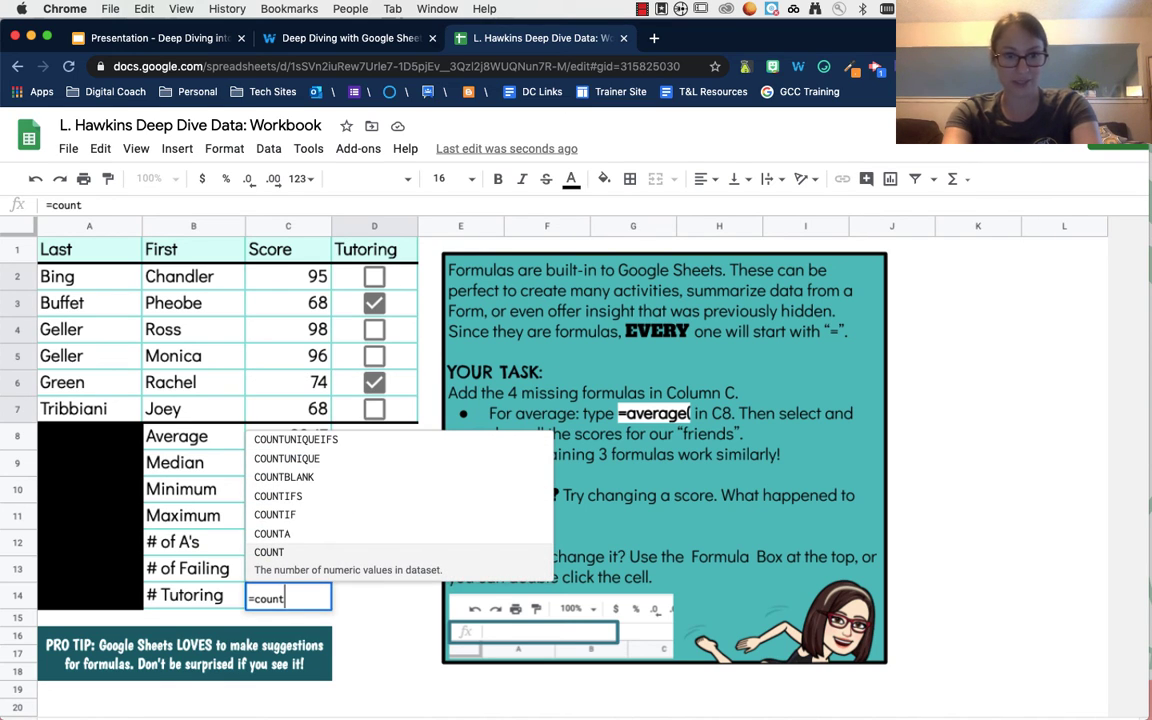
pyautogui.write('if')
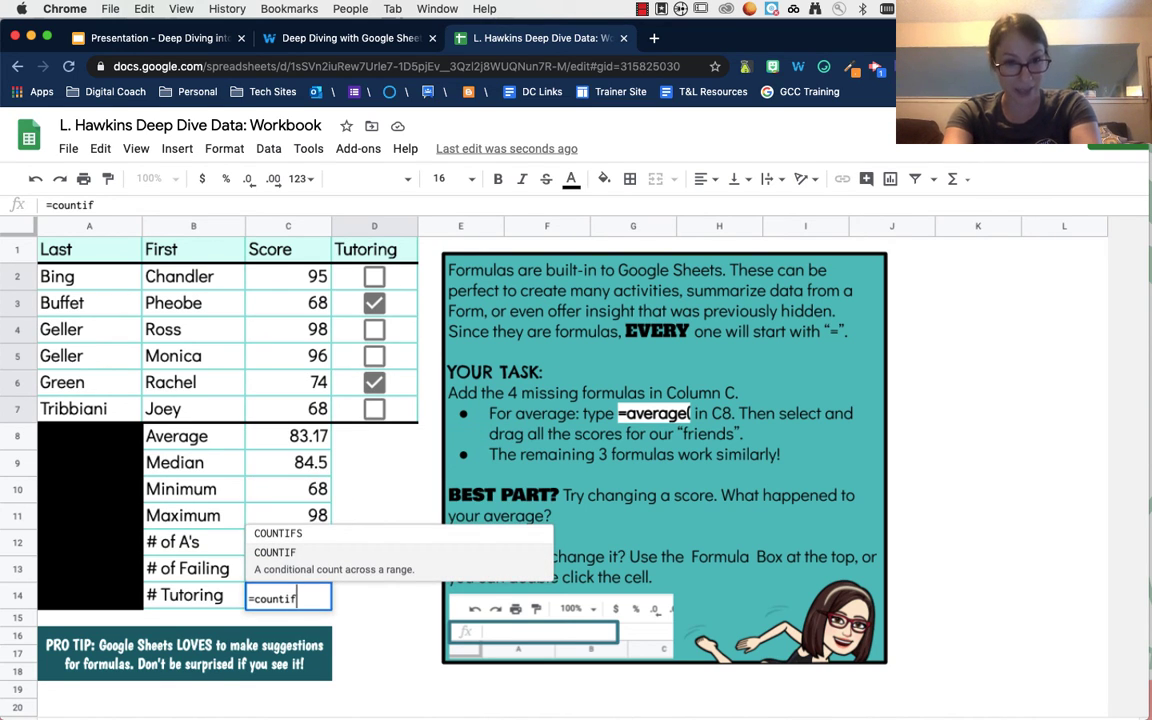
pyautogui.write('(')
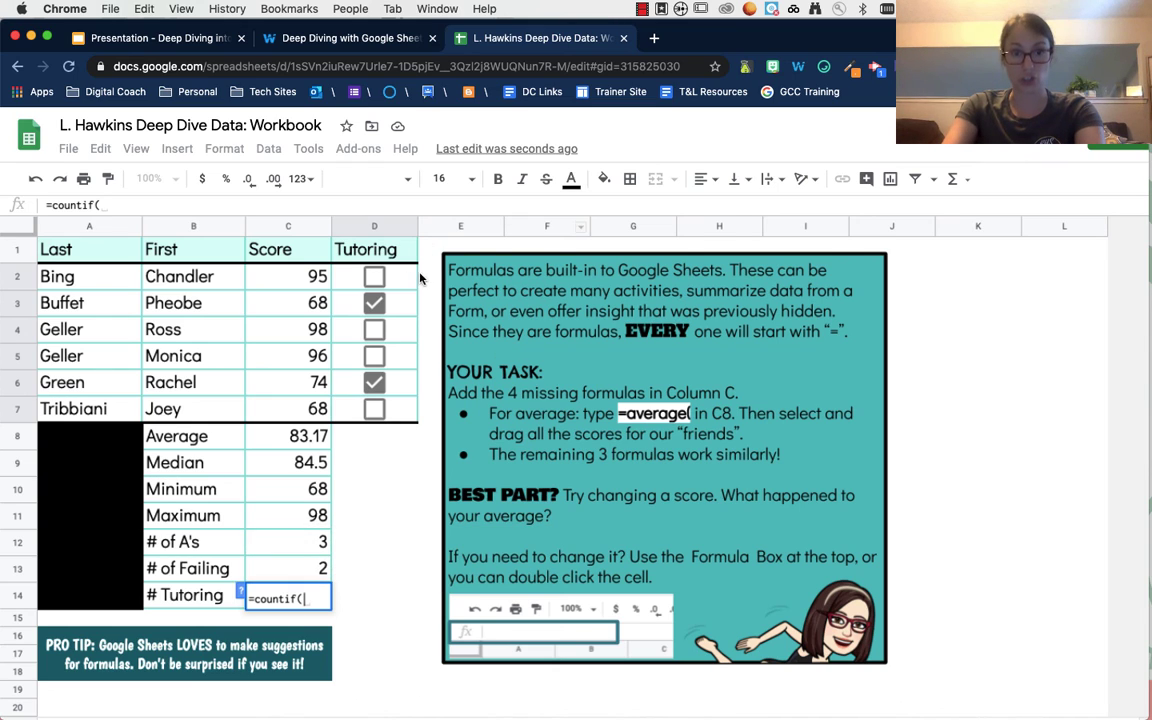
pyautogui.moveTo(405, 281); pyautogui.dragTo(400, 413)
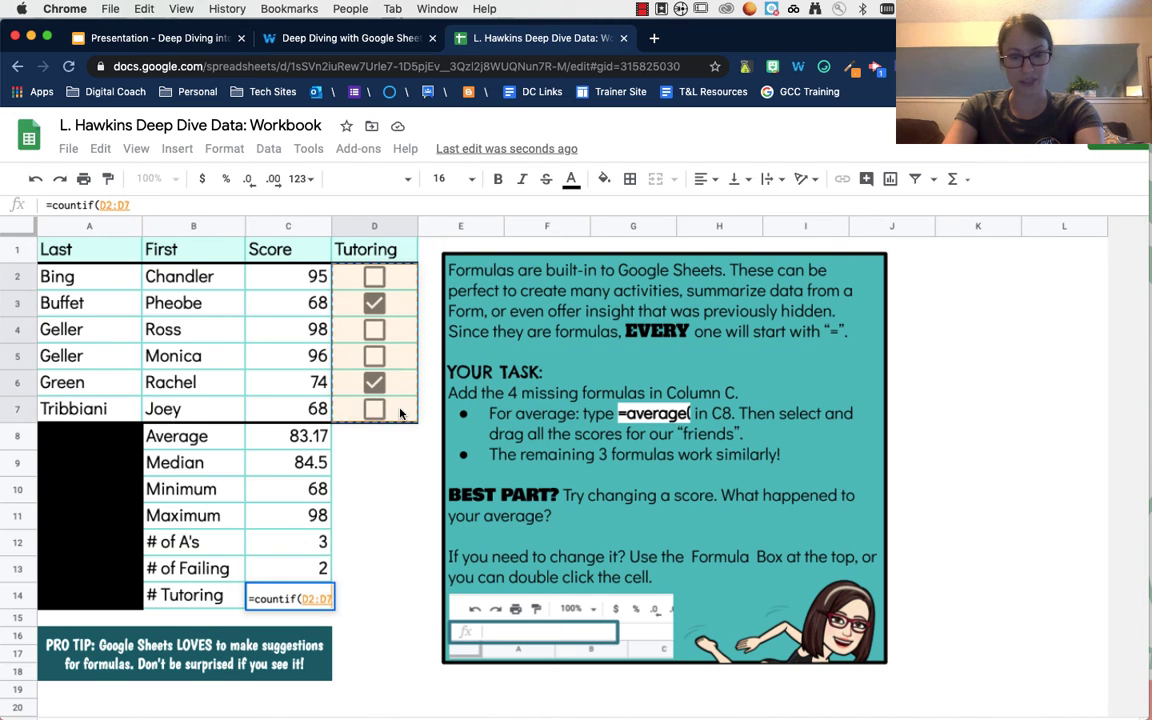
pyautogui.write(',')
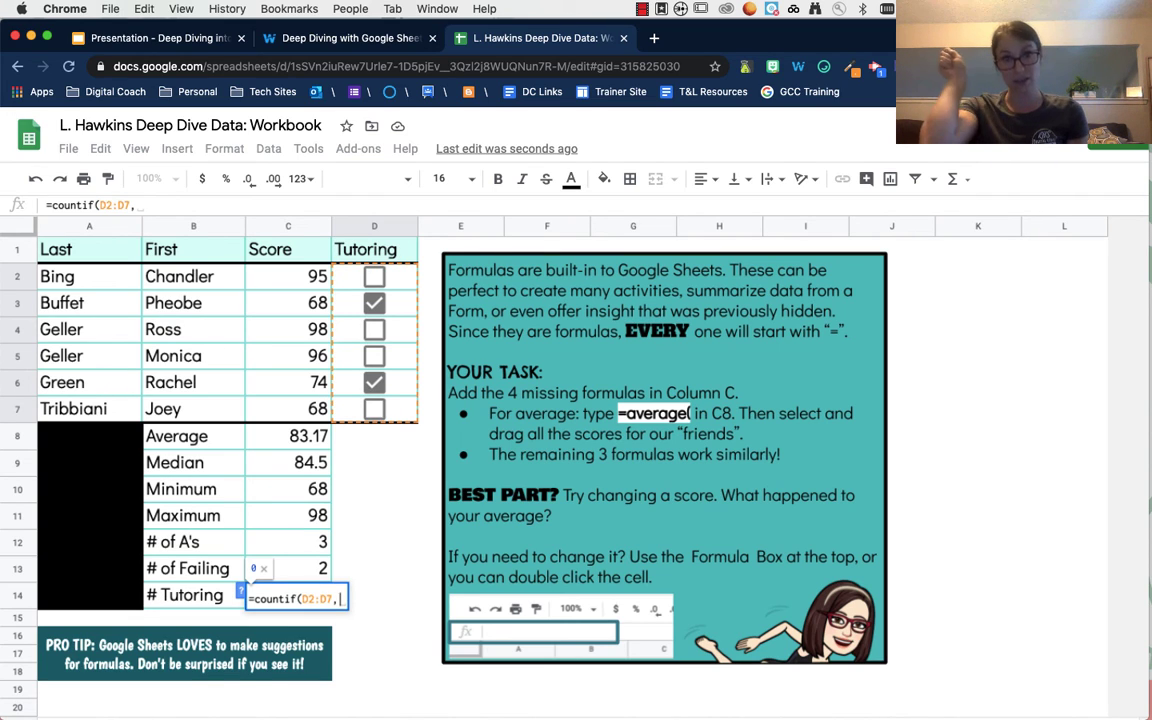
pyautogui.write('"TRU')
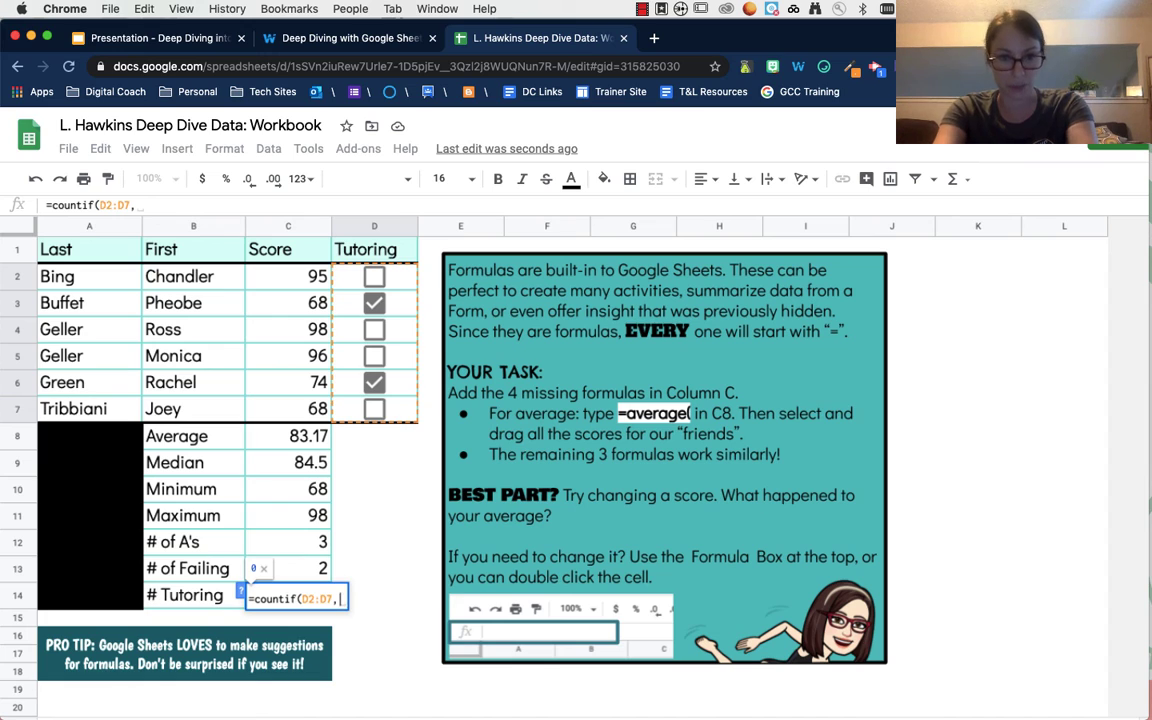
pyautogui.write('E")')
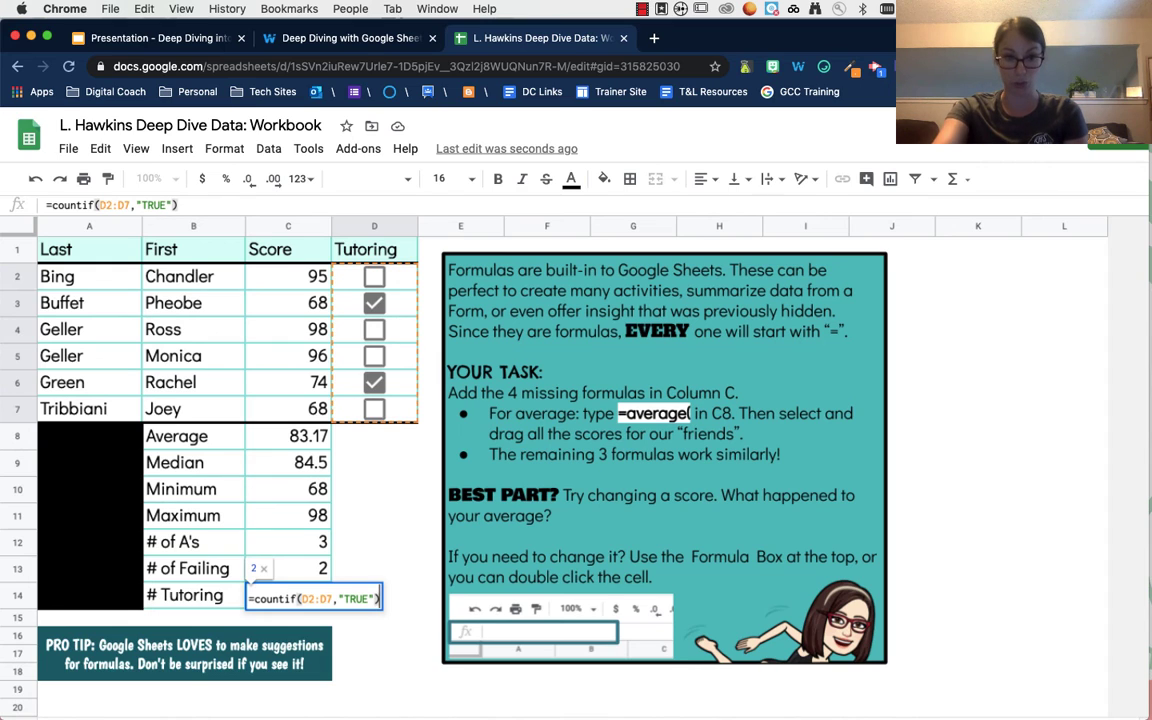
pyautogui.press('Return')
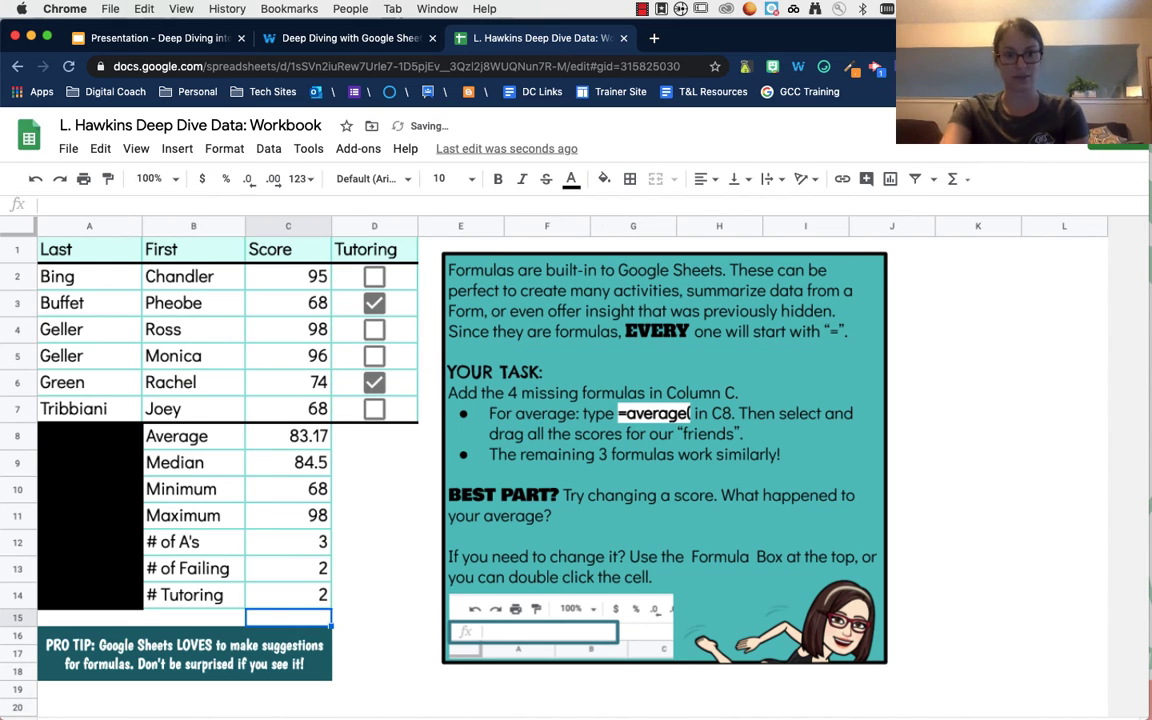
# Step: Tick the Tutoring checkboxes in D2 and D5 as well
pyautogui.click(374, 280)
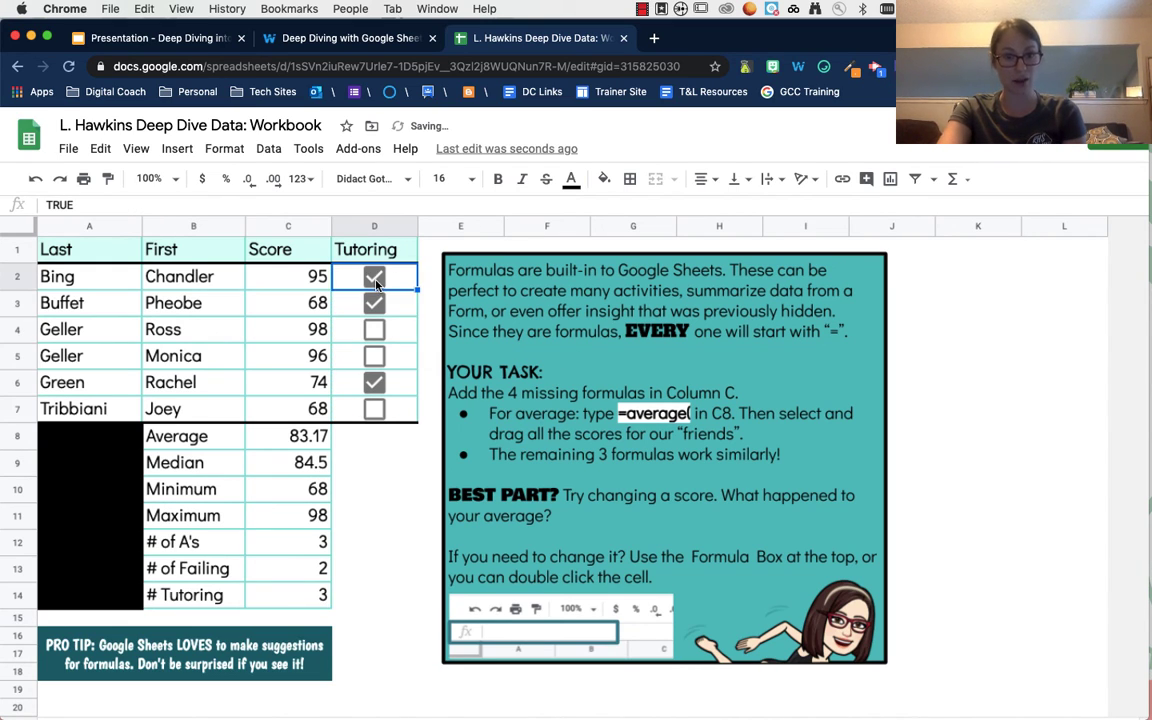
pyautogui.click(379, 354)
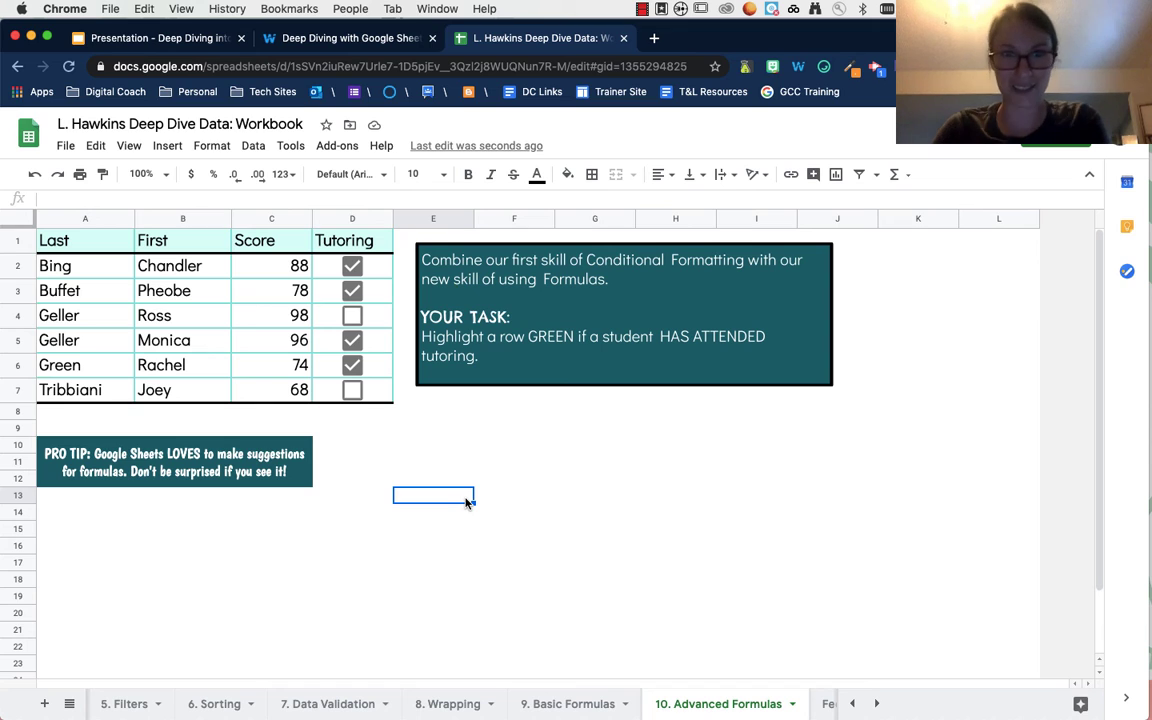
# Step: Start a conditional formatting rule on A2:D7 in the Advanced Formulas sheet with the condition "Custom formula is"
pyautogui.click(106, 268)
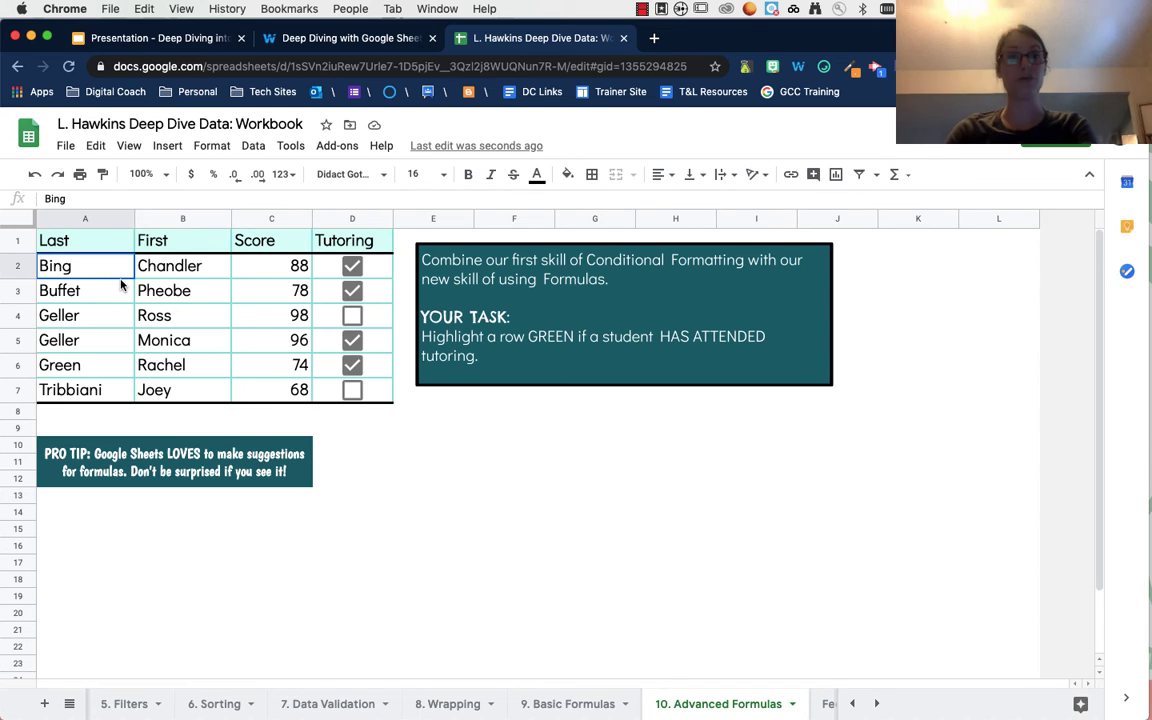
pyautogui.moveTo(121, 286); pyautogui.dragTo(326, 396)
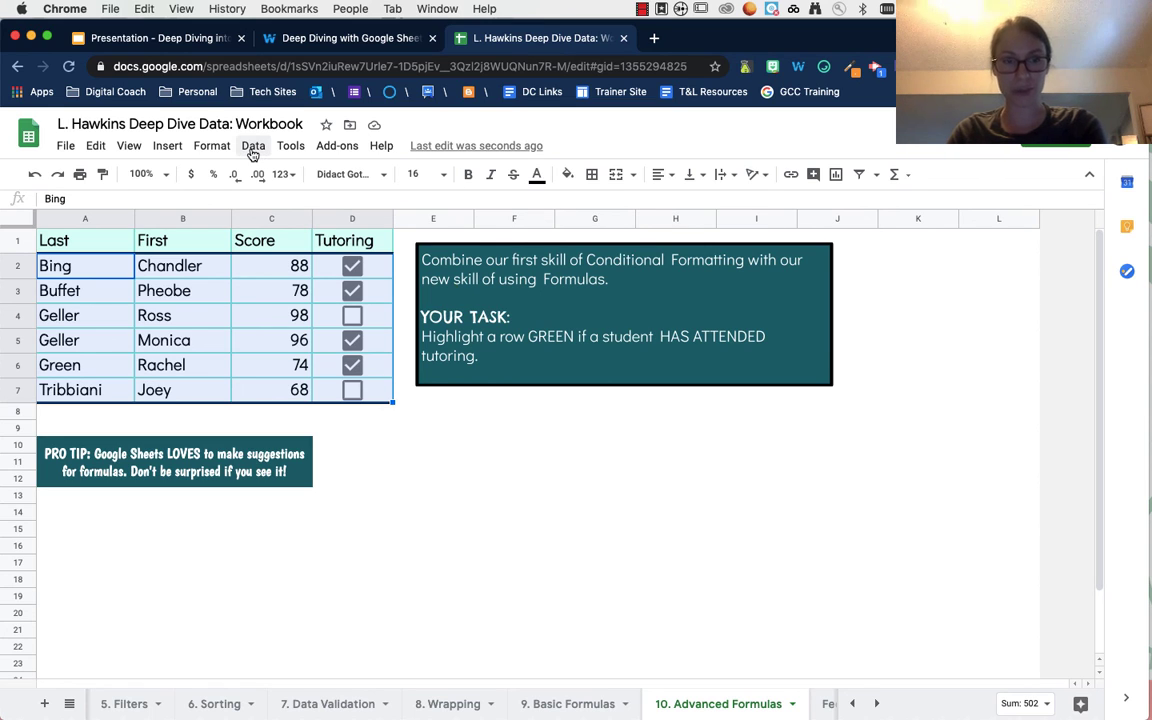
pyautogui.click(211, 147)
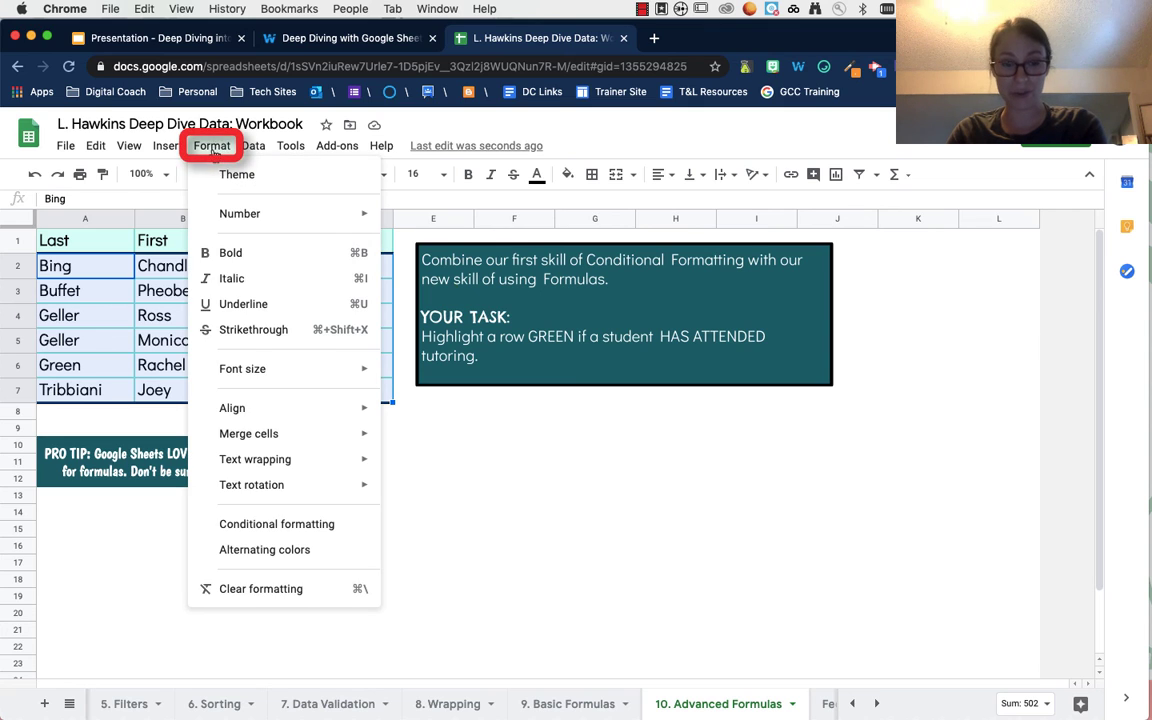
pyautogui.click(226, 530)
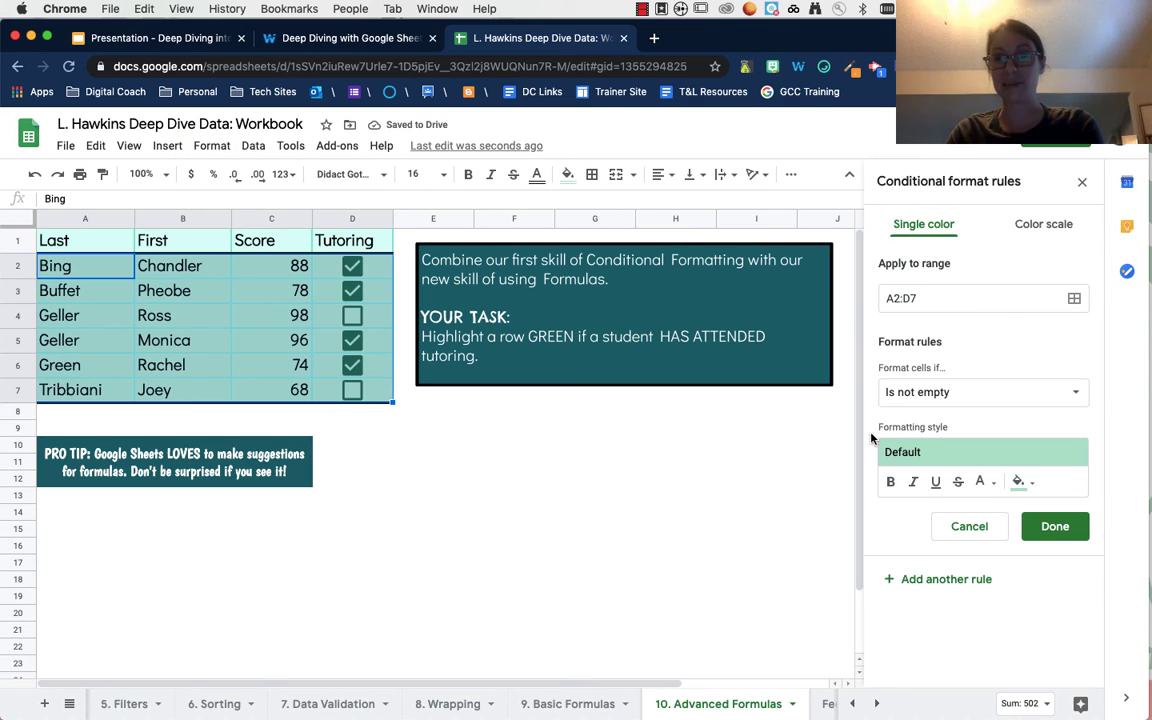
pyautogui.click(942, 396)
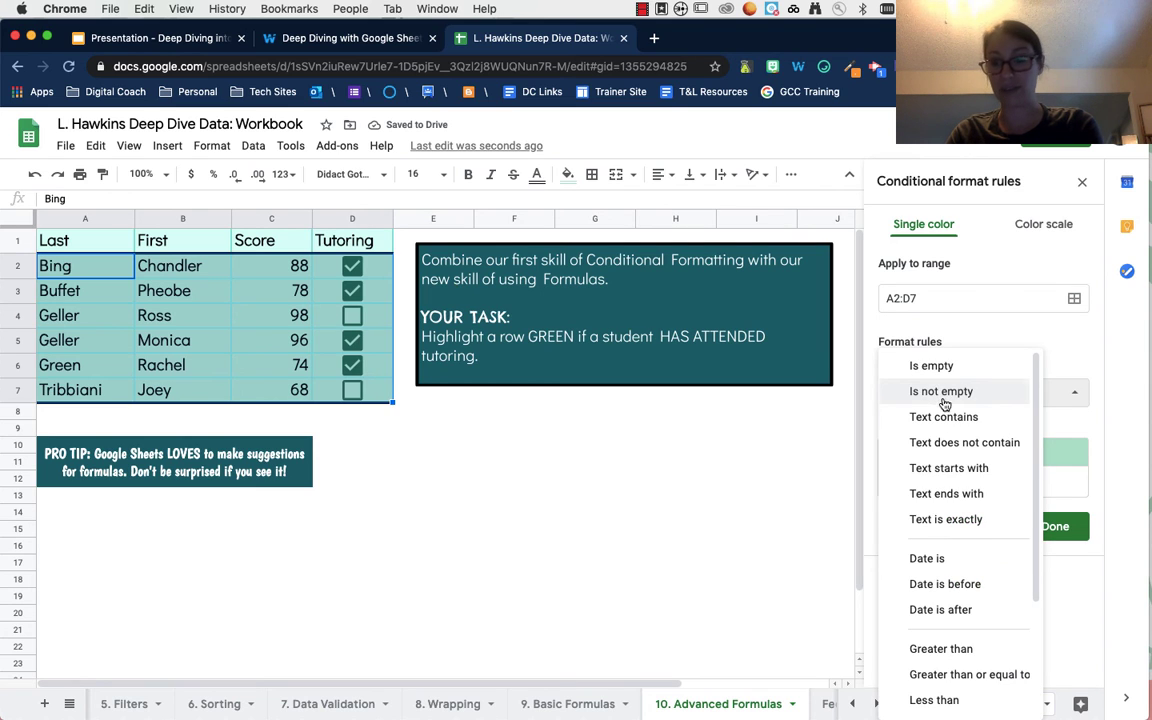
pyautogui.scroll(-1, 955, 621)
pyautogui.scroll(-3, 955, 622)
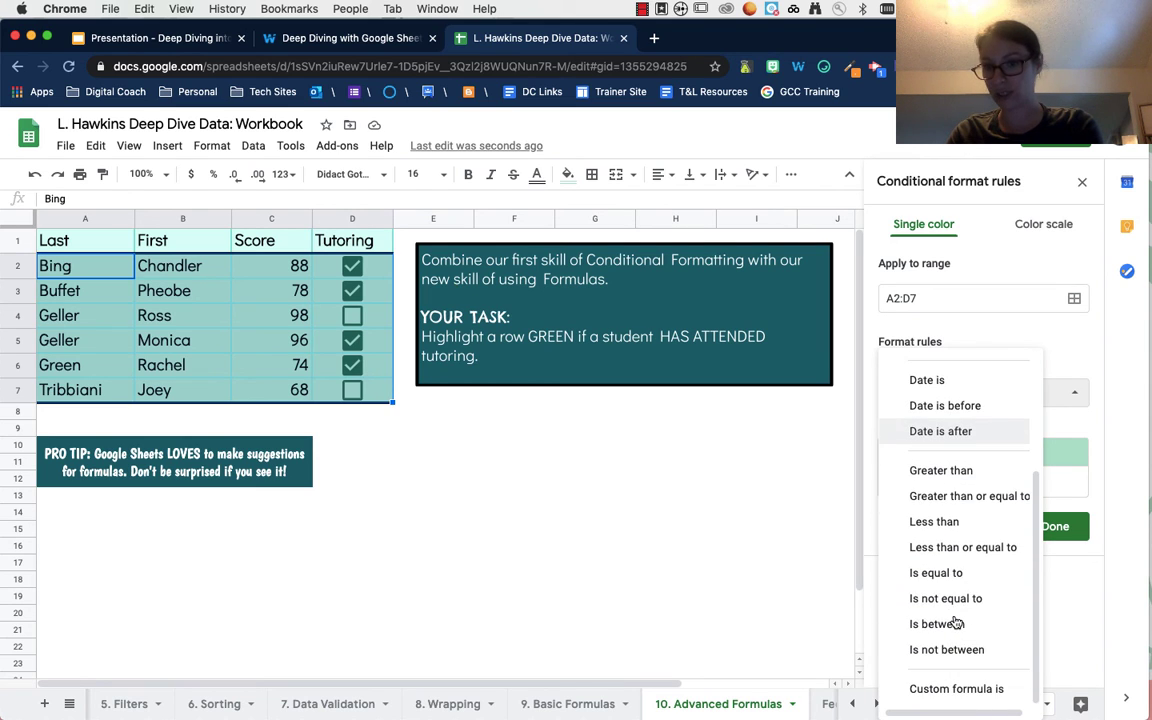
pyautogui.click(983, 696)
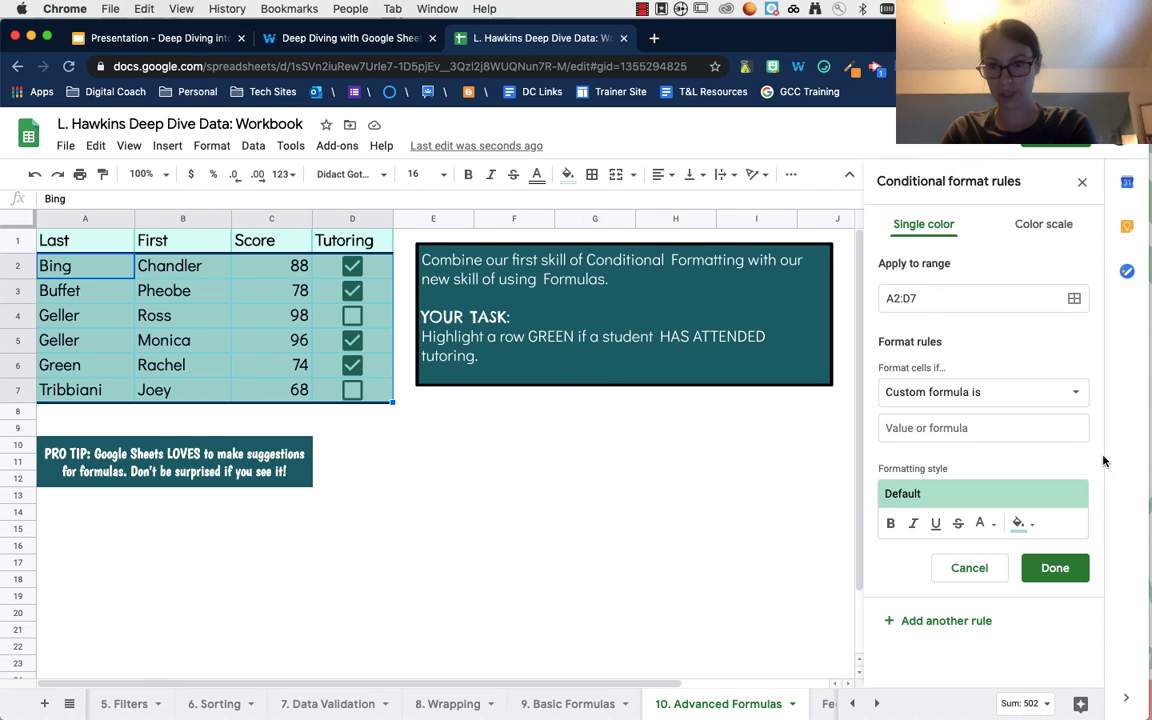
# Step: Give the conditional formatting rule on A2:D7 a green fill and the custom formula =$D2=true
pyautogui.click(1019, 524)
pyautogui.click(931, 351)
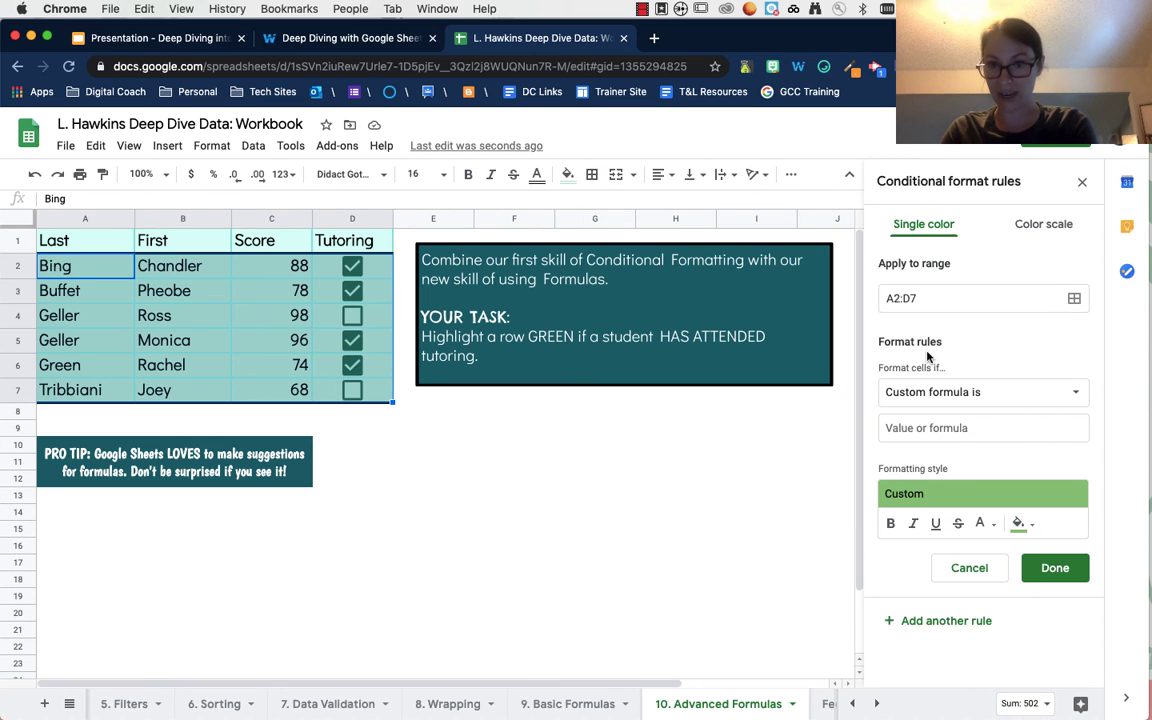
pyautogui.click(889, 430)
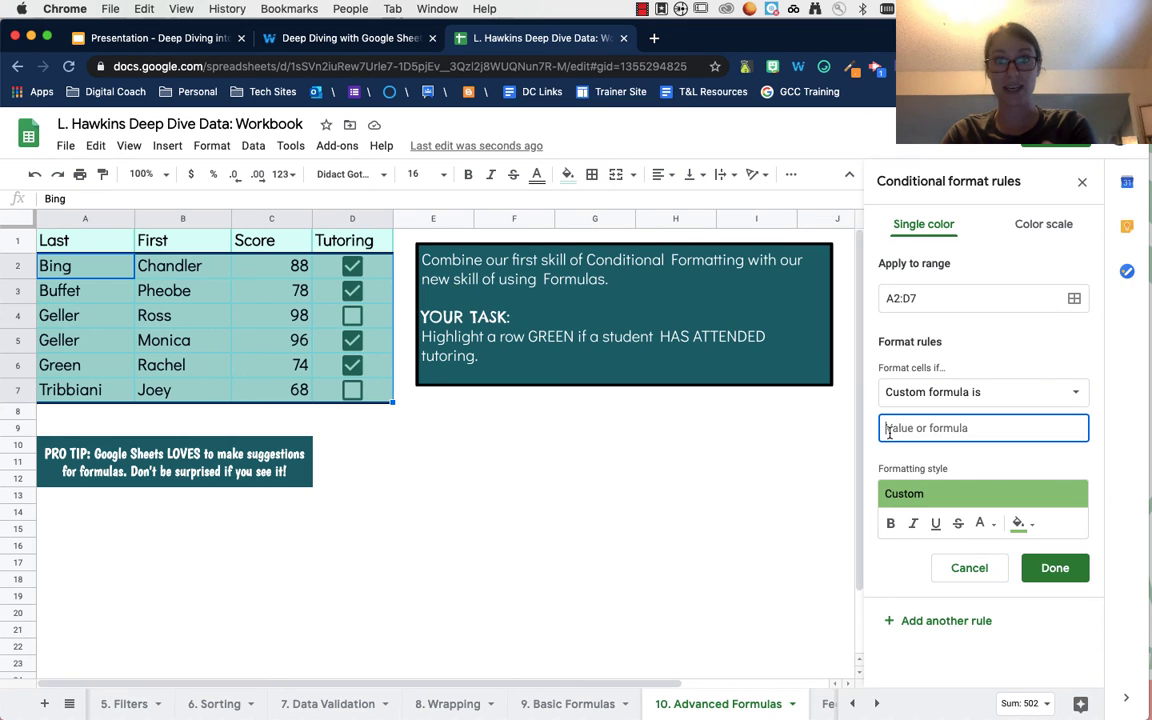
pyautogui.write('=')
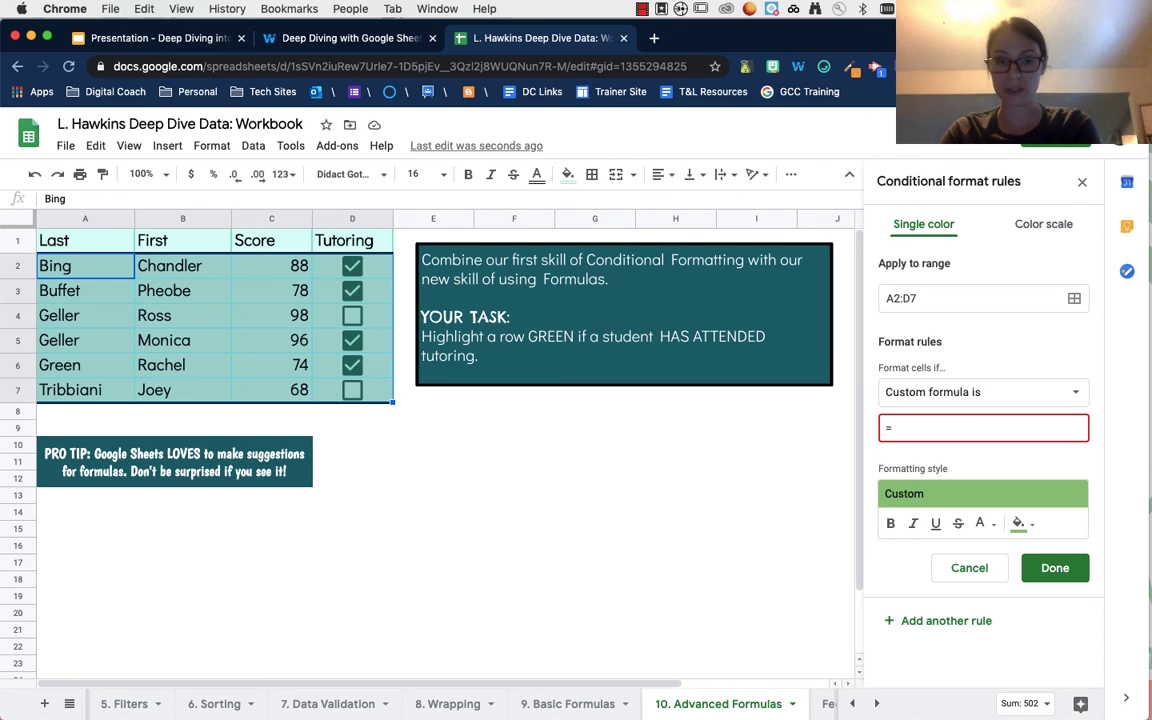
pyautogui.write('$')
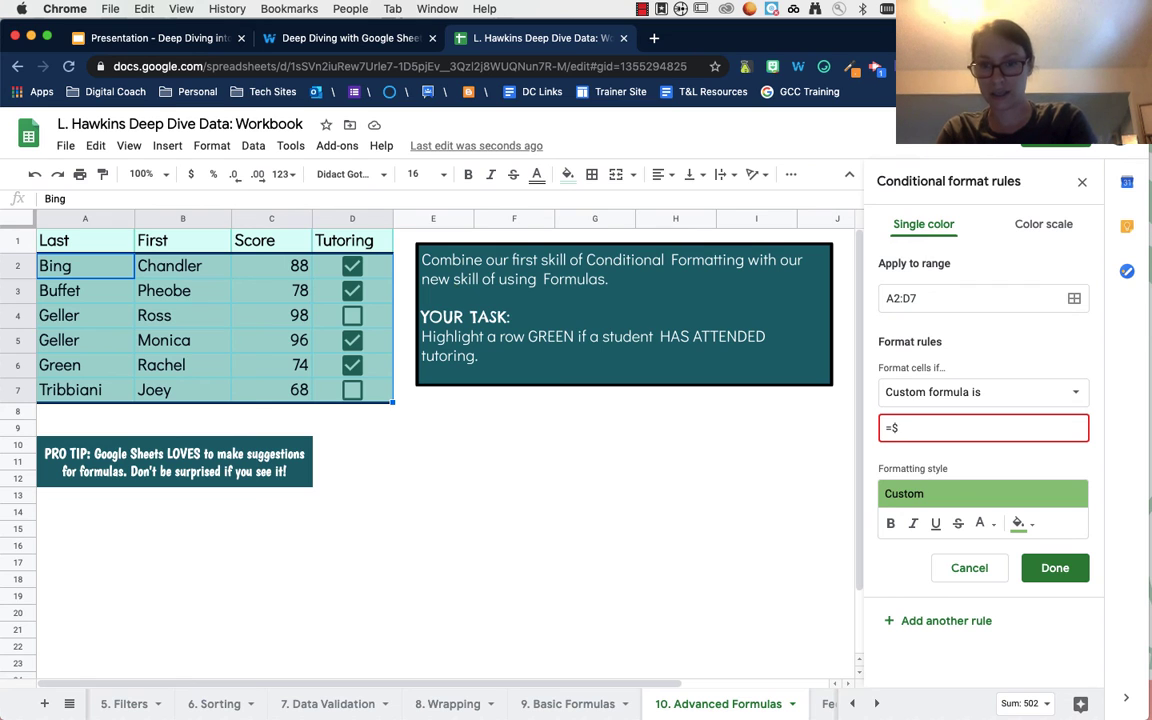
pyautogui.write('D2=')
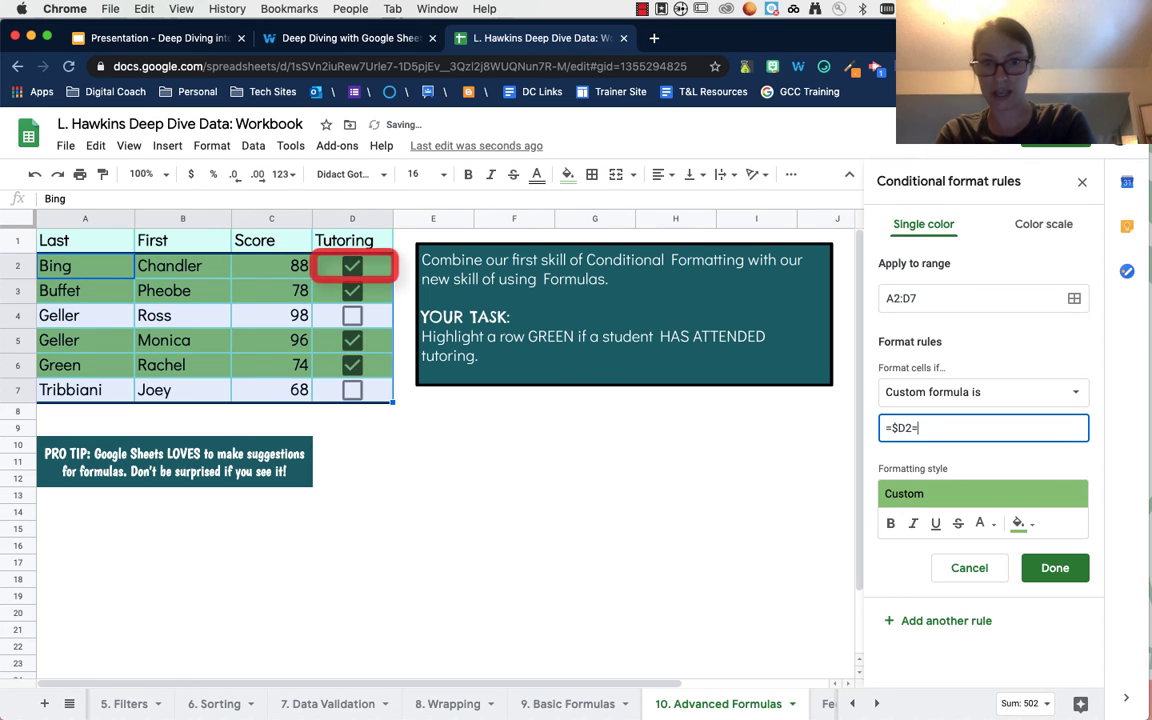
pyautogui.write('true')
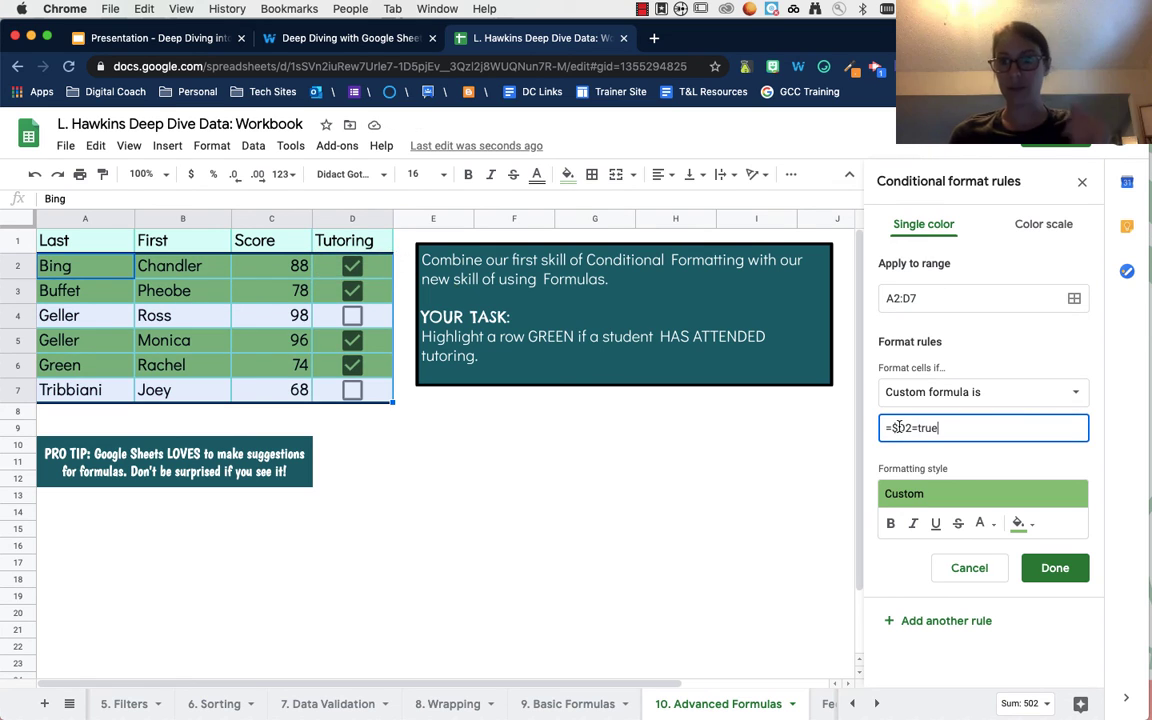
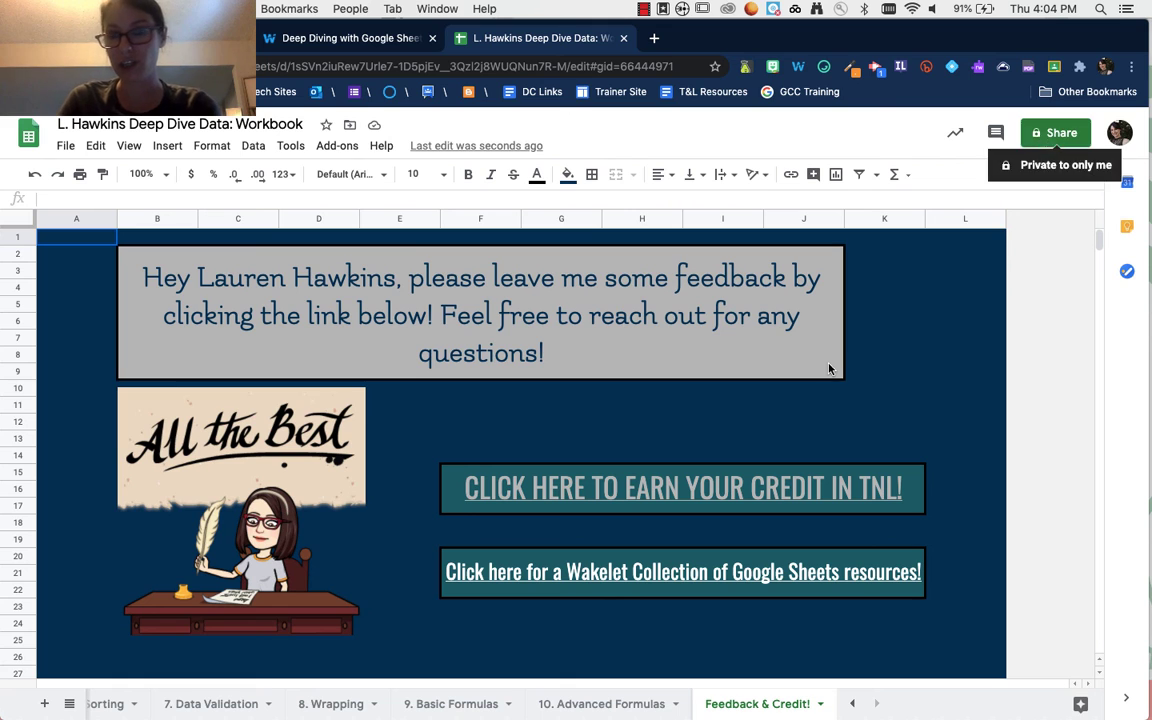
# Step: Change the workbook's link sharing to Richardson ISD with Viewer access
pyautogui.click(1055, 132)
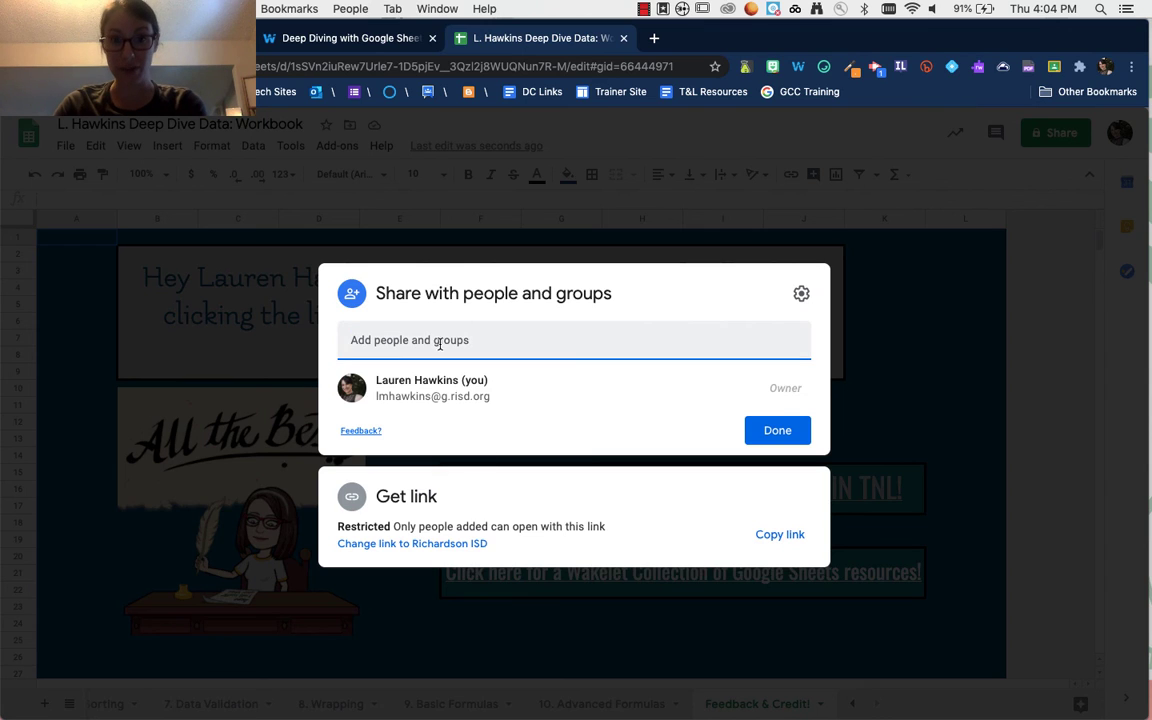
pyautogui.click(445, 545)
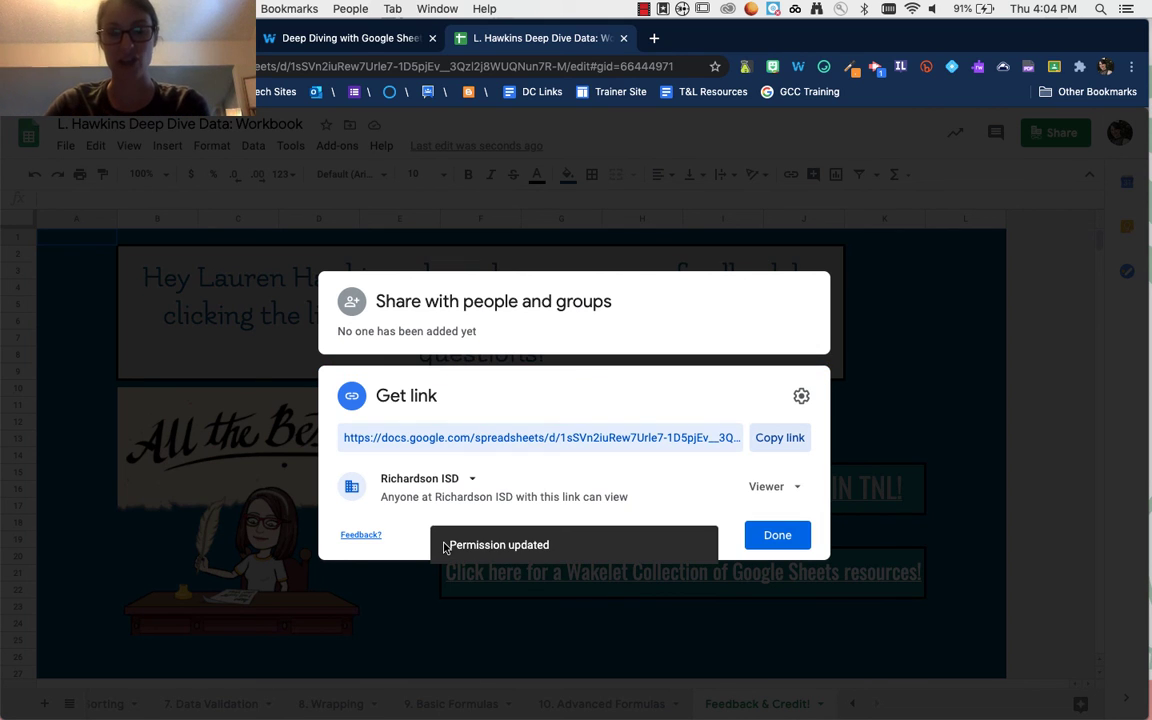
pyautogui.click(783, 540)
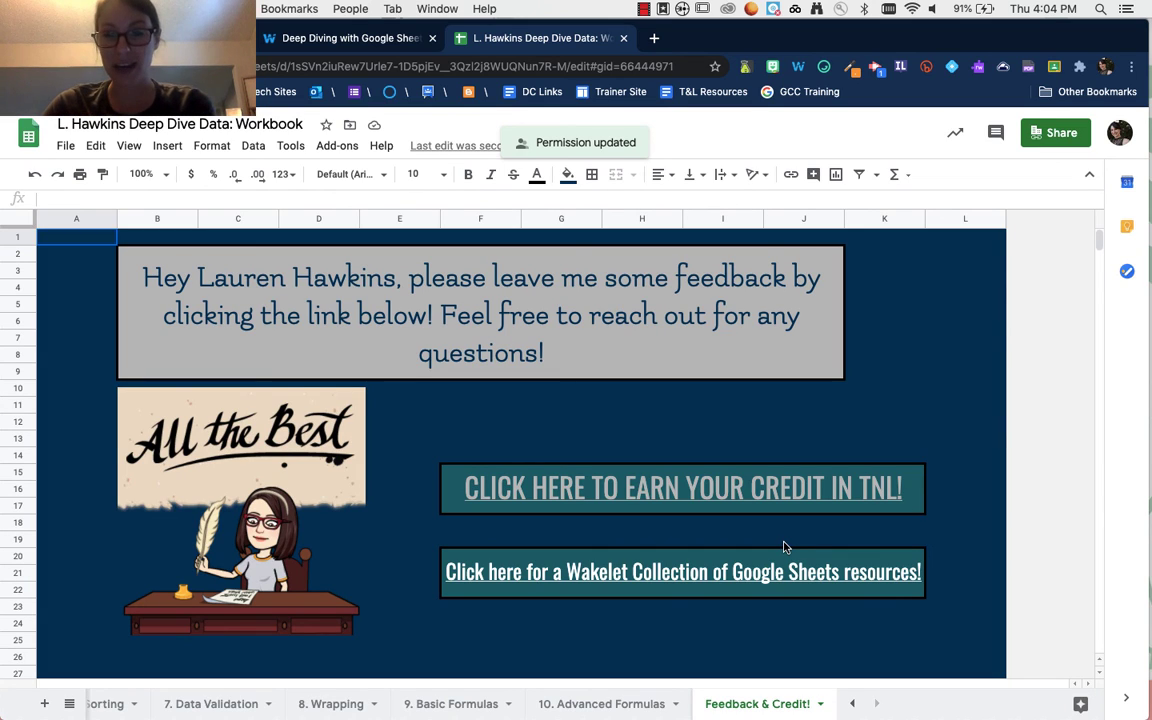
# Step: Open the TNL credit form linked on the Feedback & Credit! sheet and continue to its Session Feedback section
pyautogui.moveTo(530, 517)
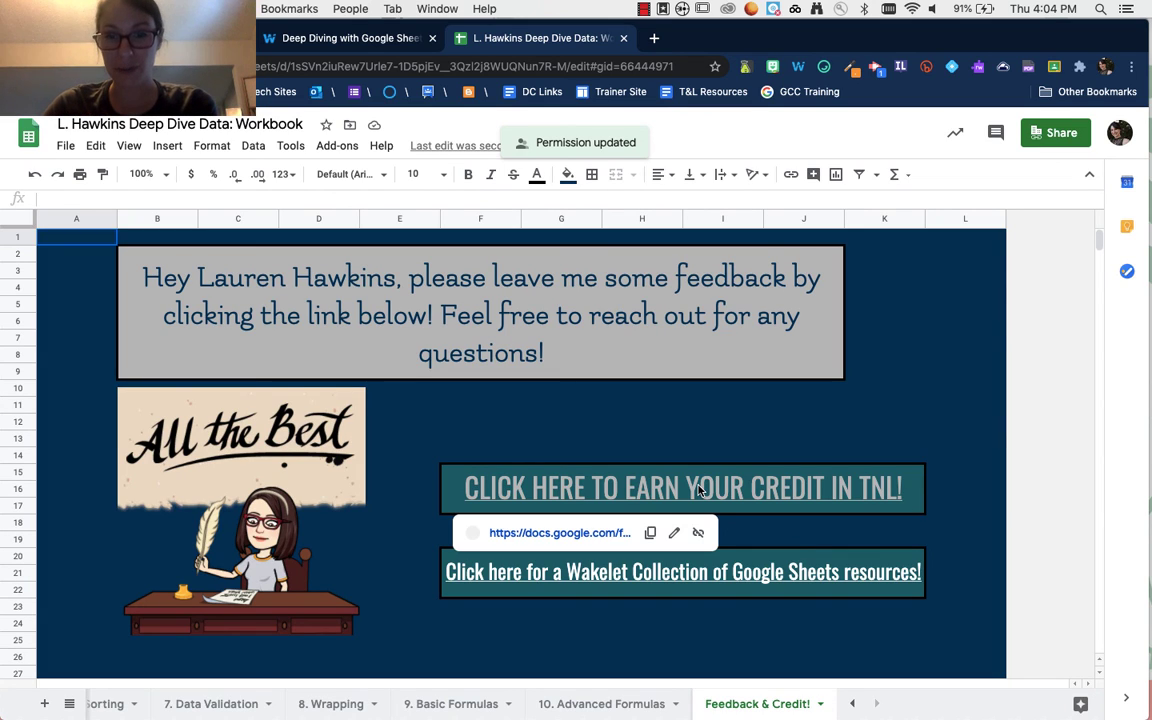
pyautogui.click(532, 533)
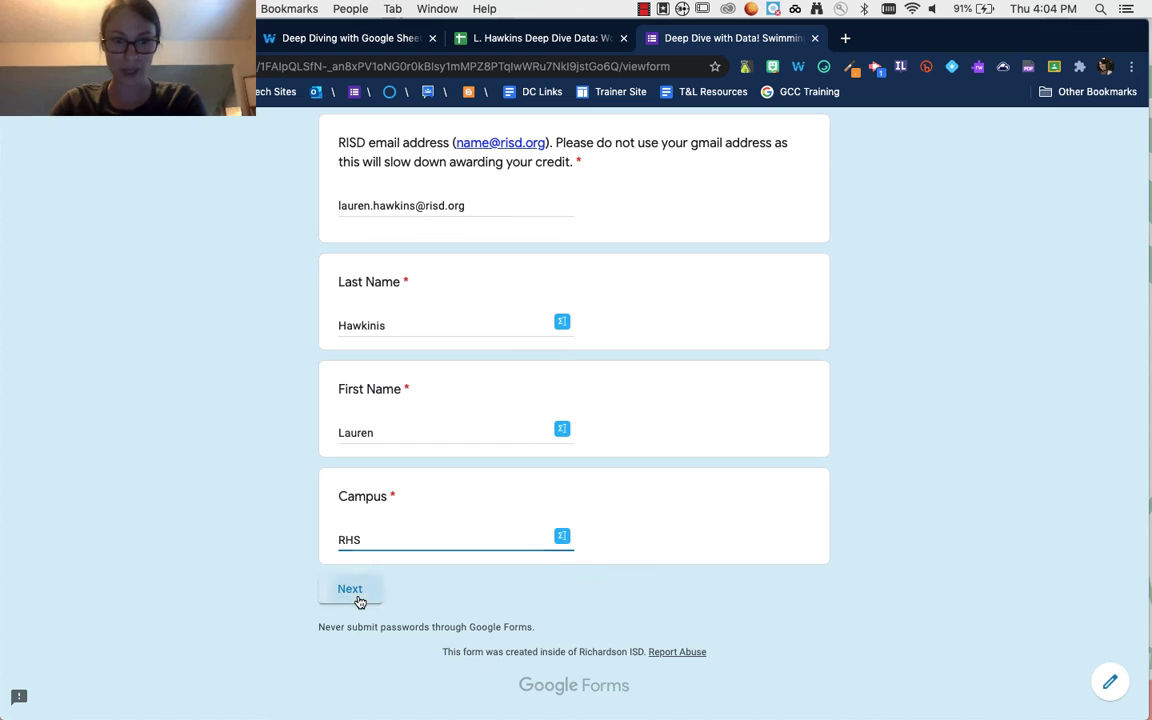
pyautogui.click(359, 598)
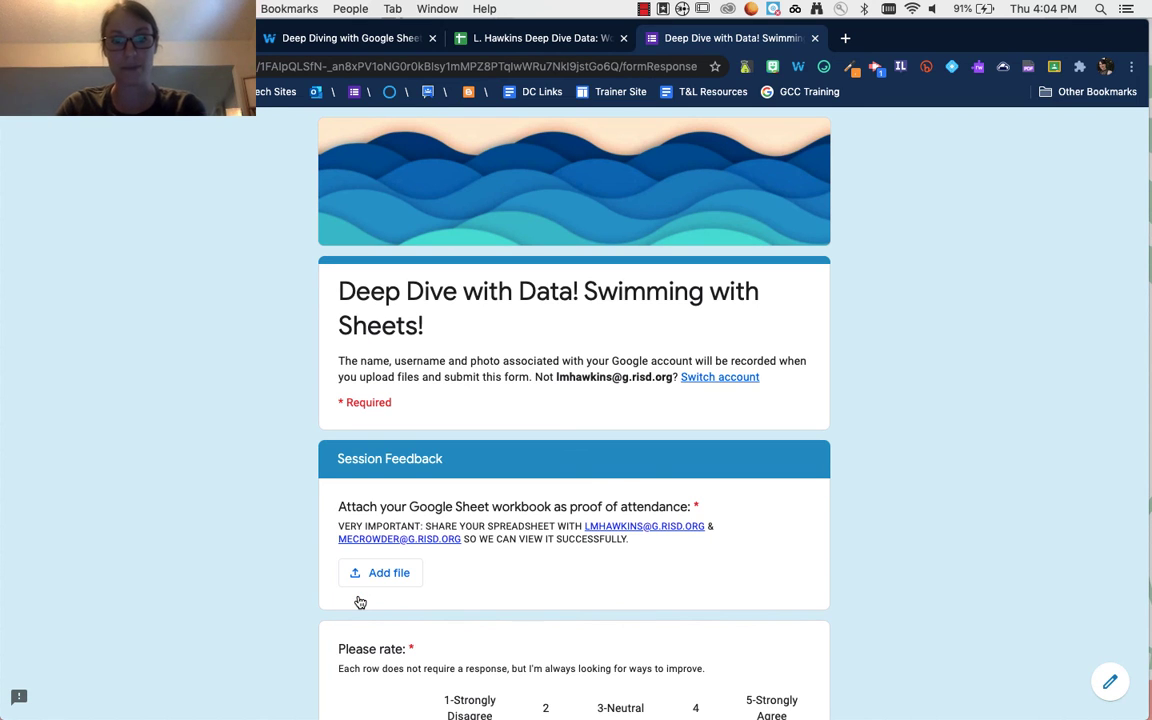
# Step: Examine the form's instructions for attaching and sharing the workbook as proof of attendance, and close the form
pyautogui.scroll(-1, 441, 525)
pyautogui.scroll(5, 441, 525)
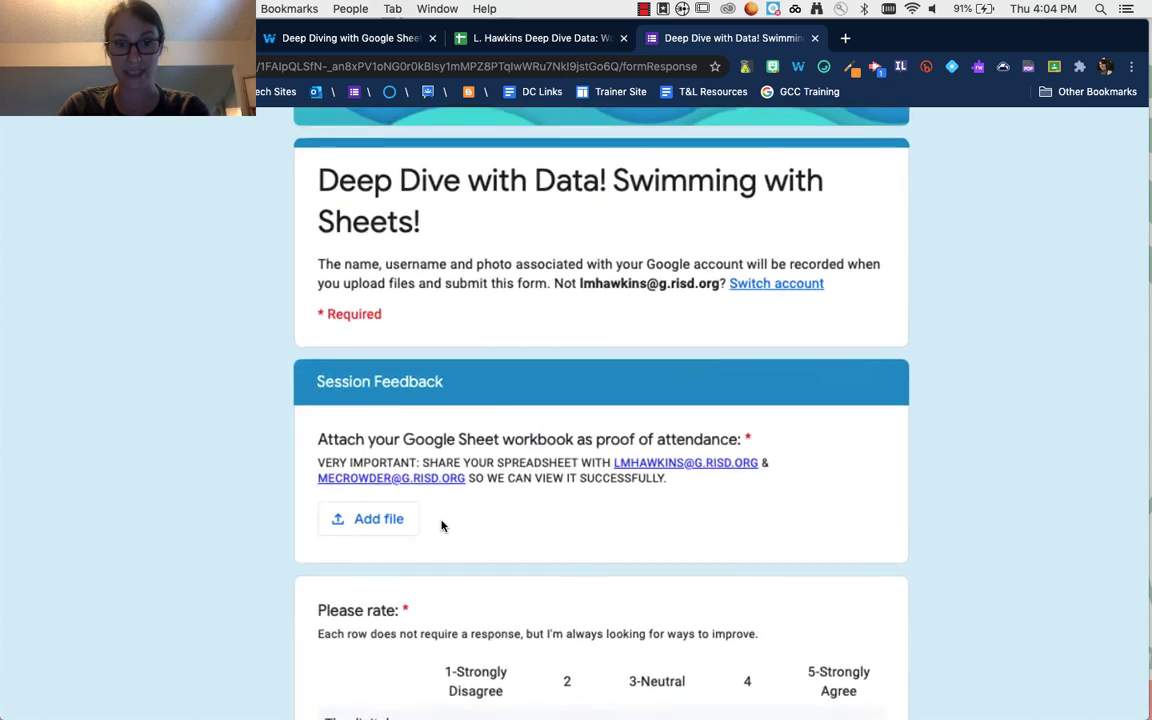
pyautogui.hscroll(3, 441, 525)
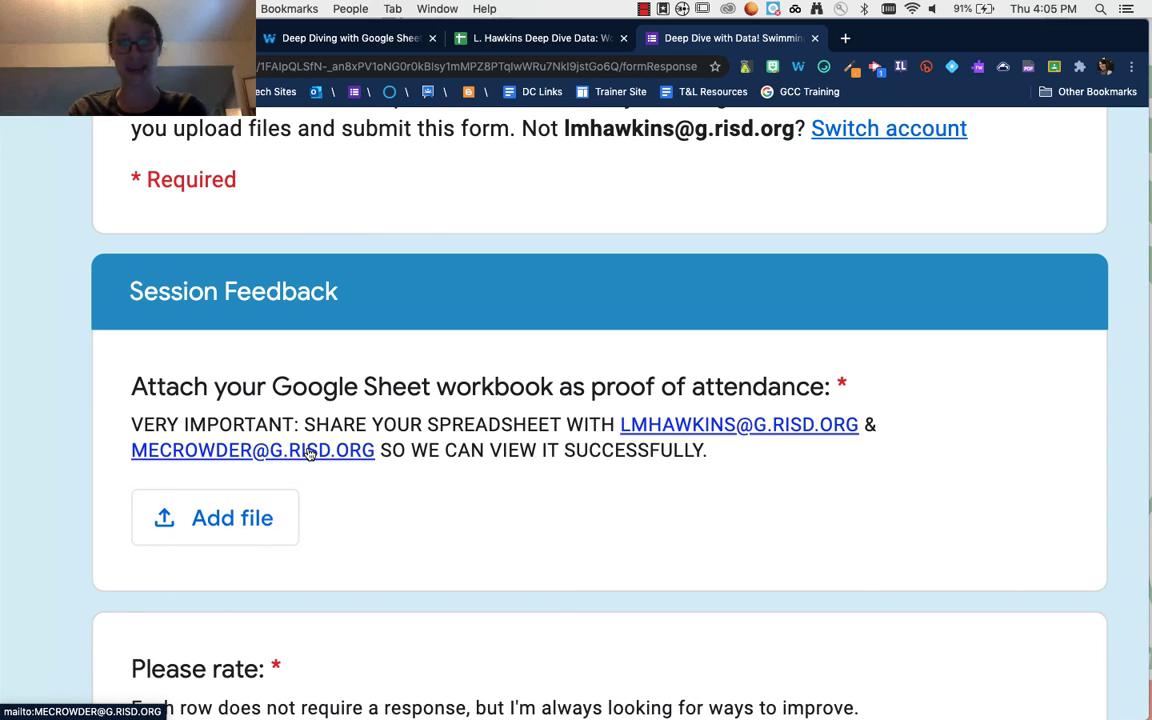
pyautogui.press('super+w')
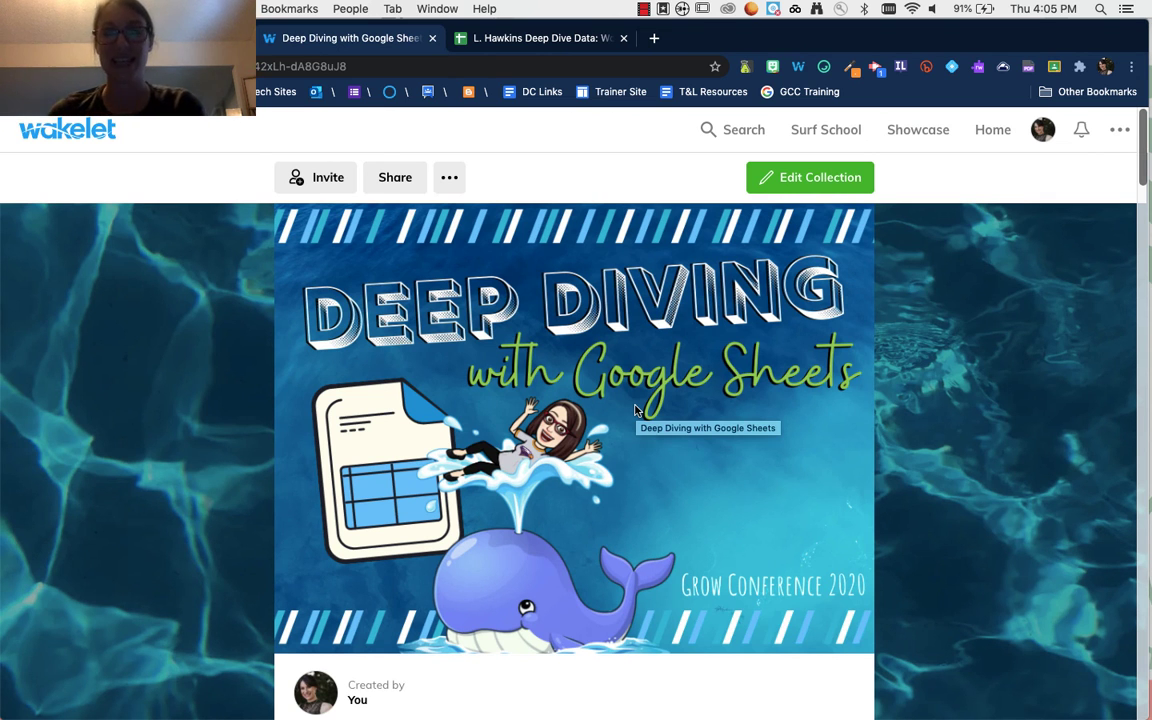